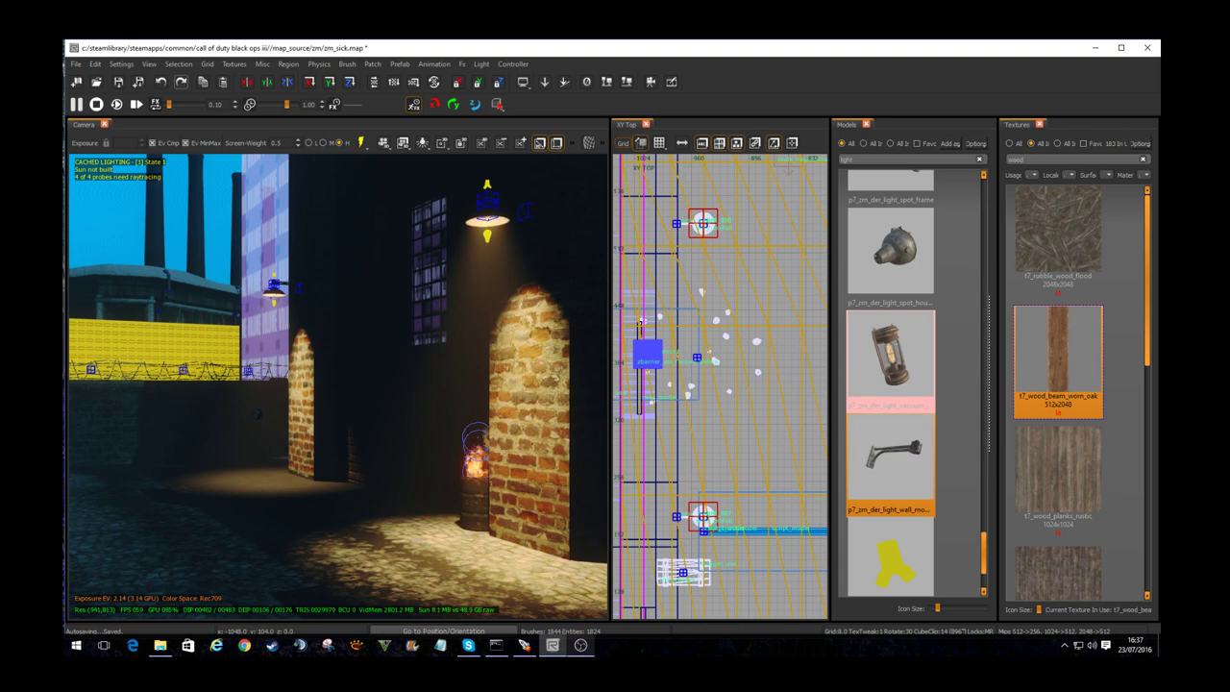
pyautogui.click(581, 645)
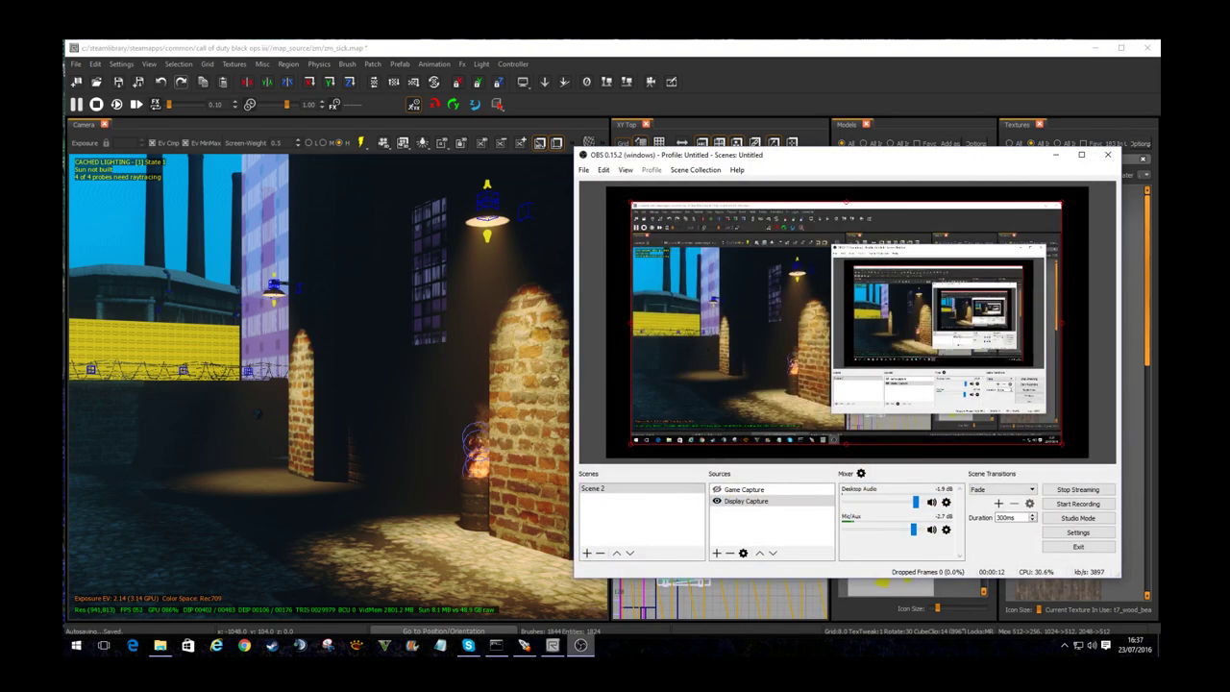
pyautogui.click(581, 645)
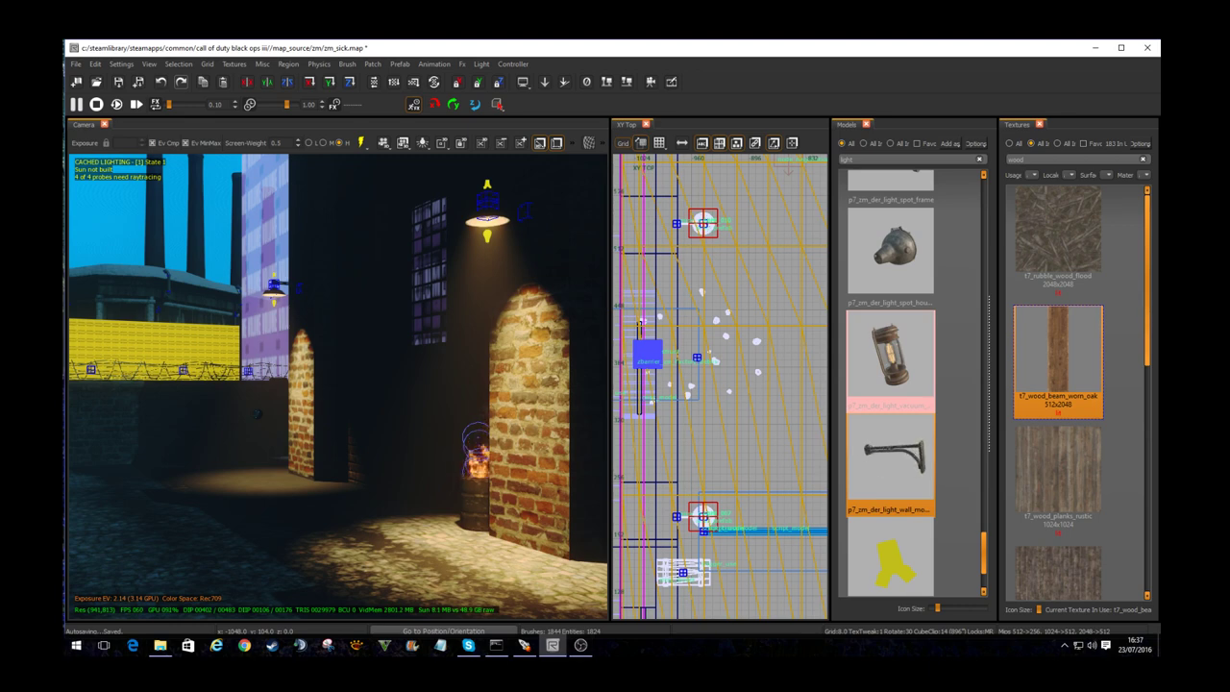
# Step: Switch off the cached lighting preview in the camera view and look over the ground between the rail tracks
pyautogui.press('Right')
pyautogui.press('Up')
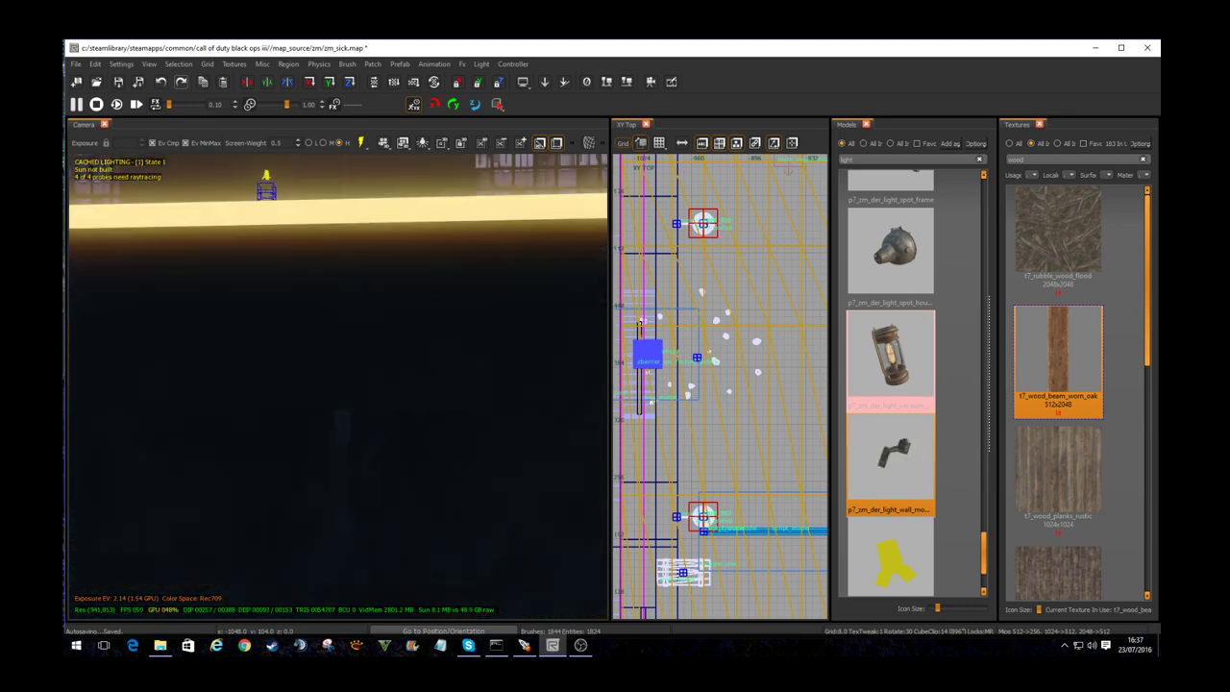
pyautogui.press('Right')
pyautogui.press('z')
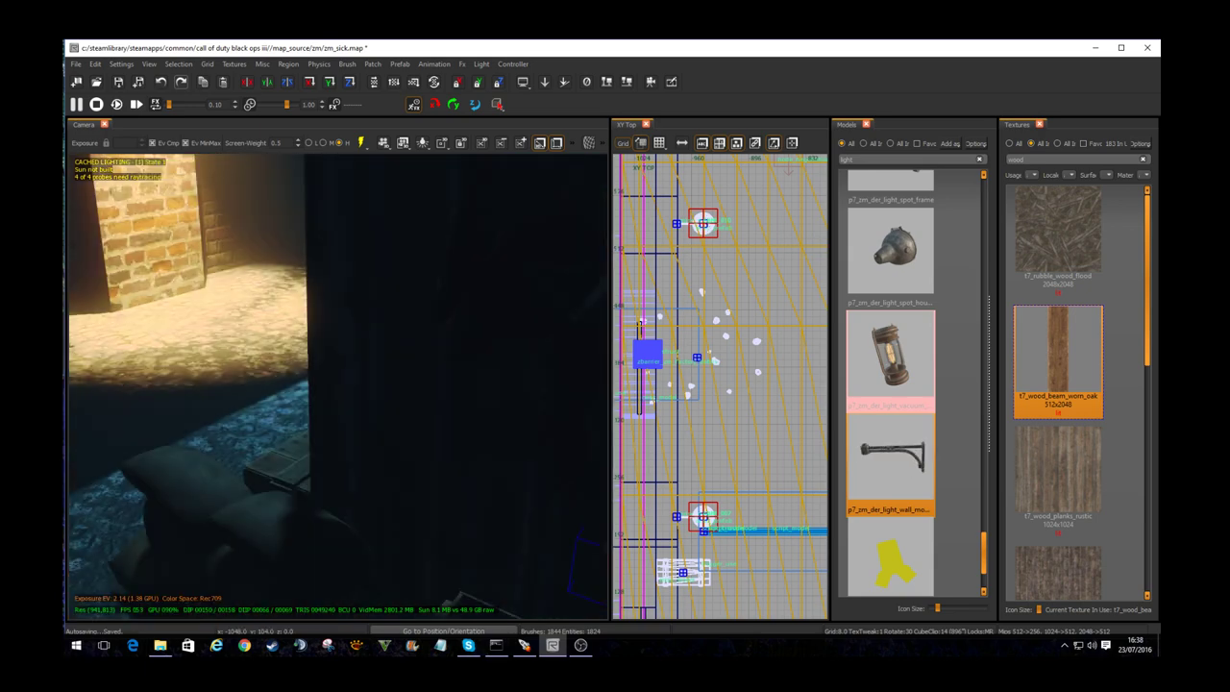
pyautogui.press('l')
pyautogui.press('Left')
pyautogui.press('a')
pyautogui.press('w')
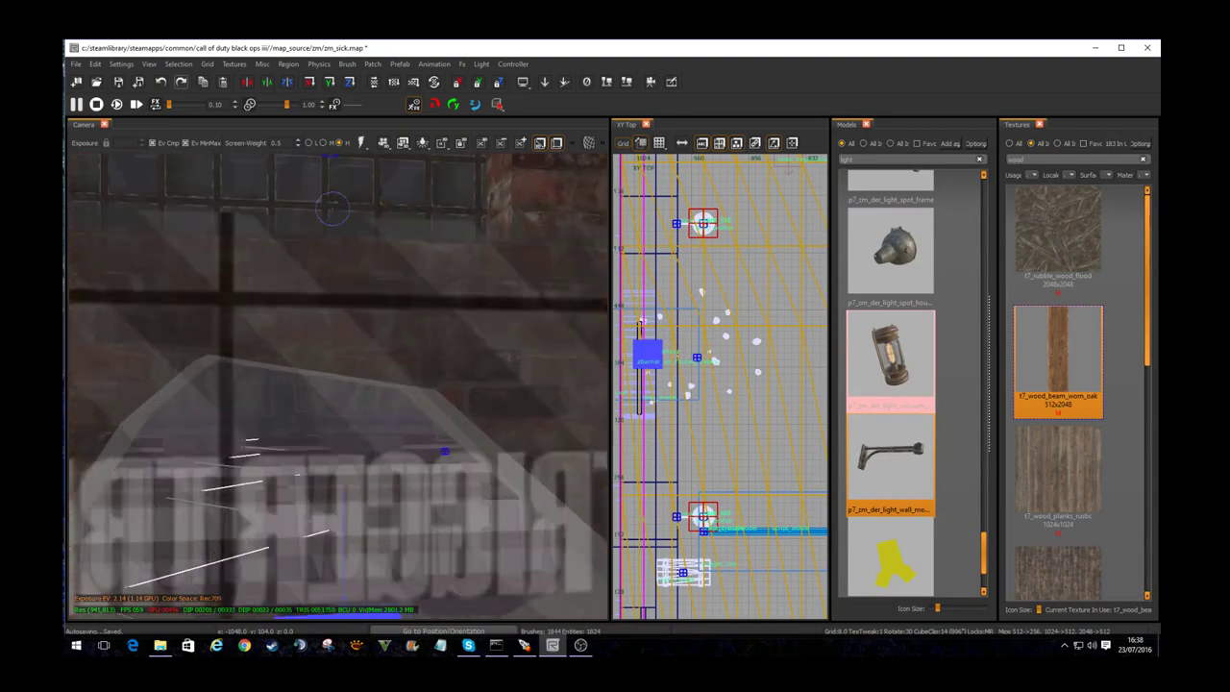
pyautogui.press('w')
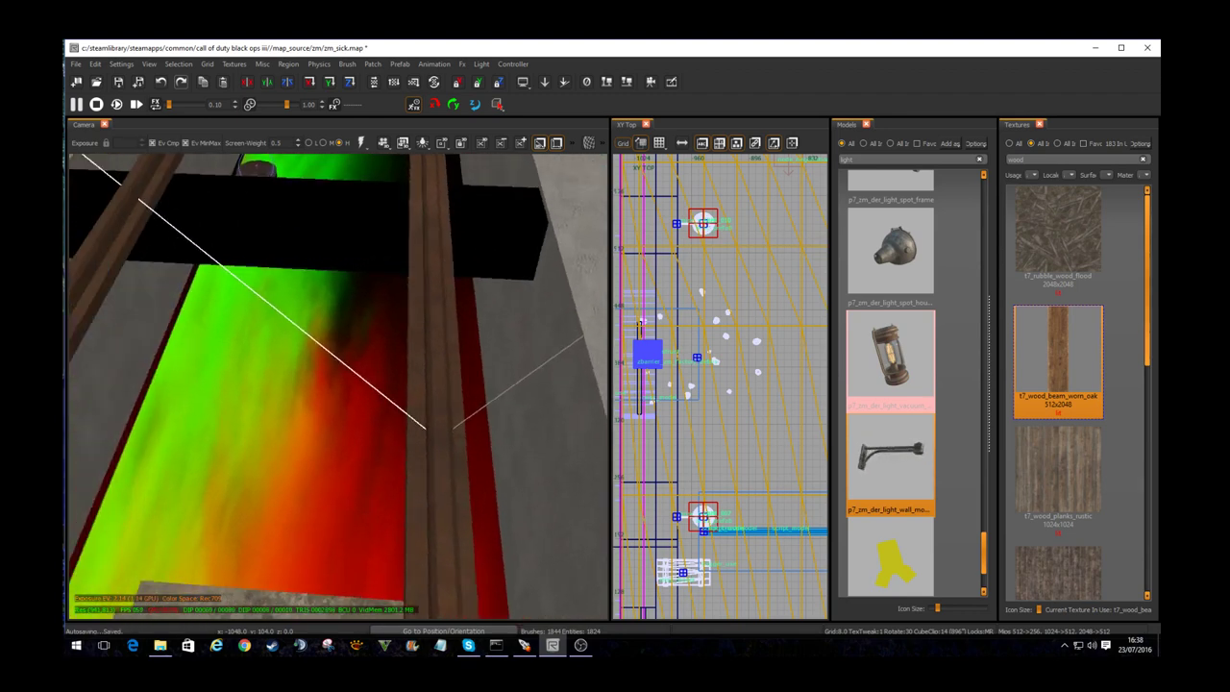
# Step: Inspect the surface settings of the ground patch between the rail tracks, with the model browser closed
pyautogui.keyDown('shift'); pyautogui.click(390, 390); pyautogui.keyUp('shift')
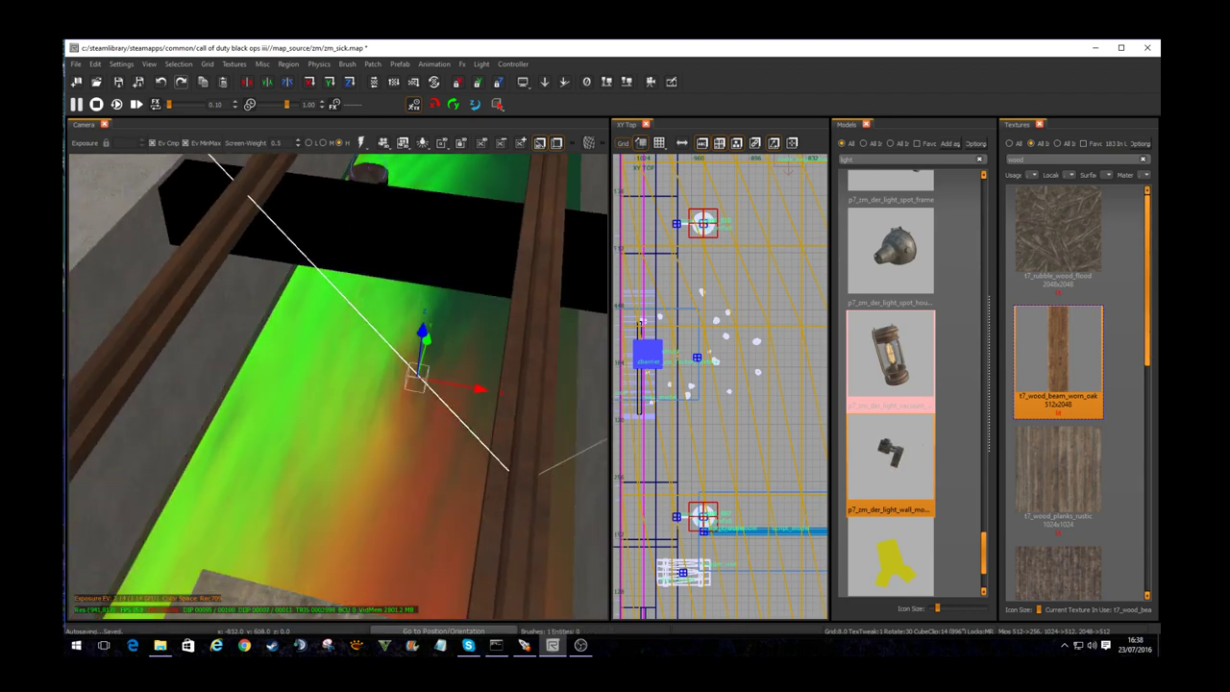
pyautogui.click(866, 124)
pyautogui.press('s')
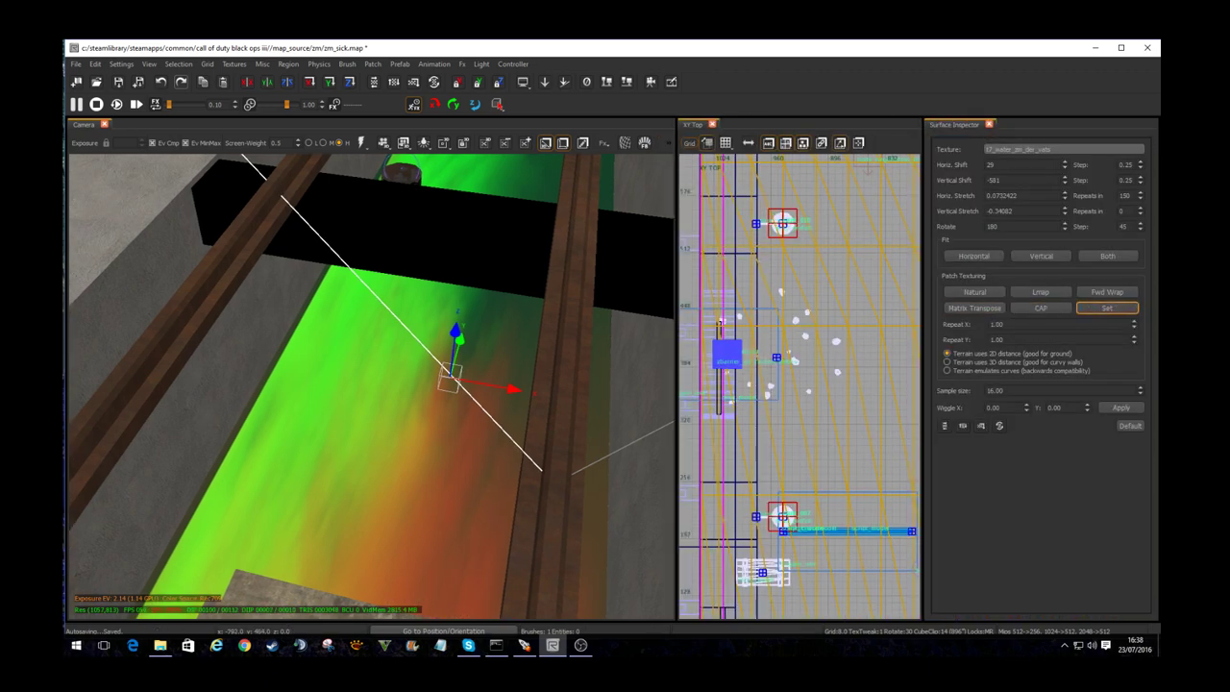
pyautogui.press('Escape')
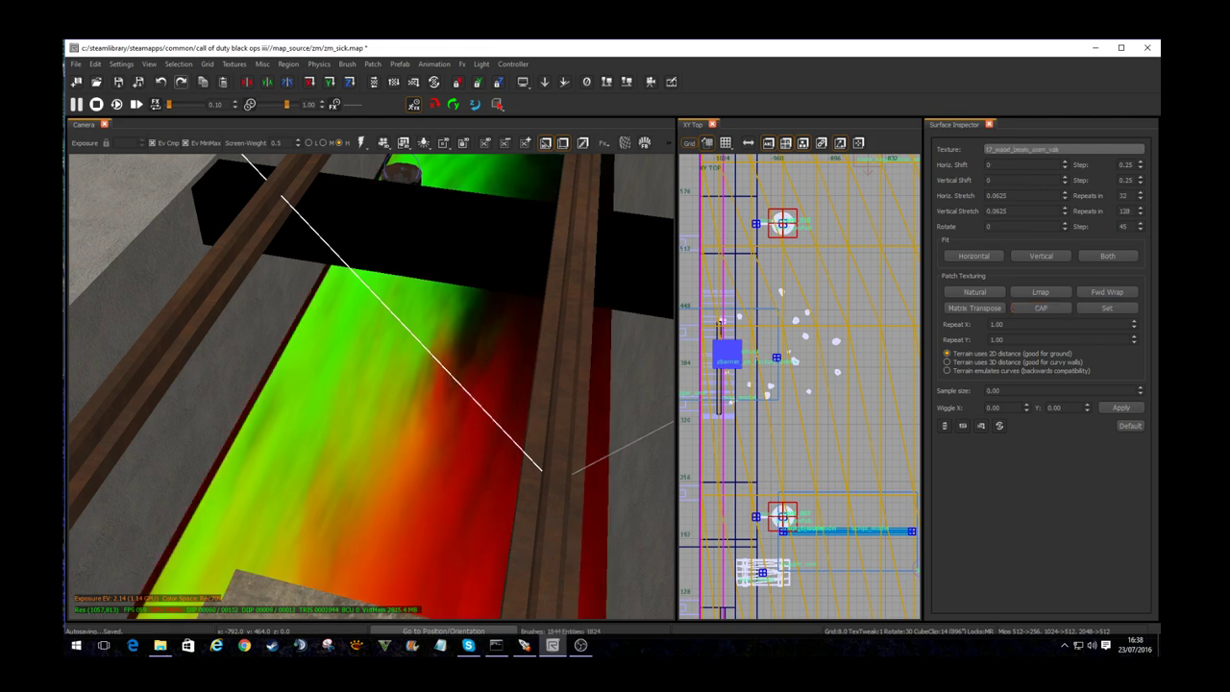
pyautogui.click(988, 124)
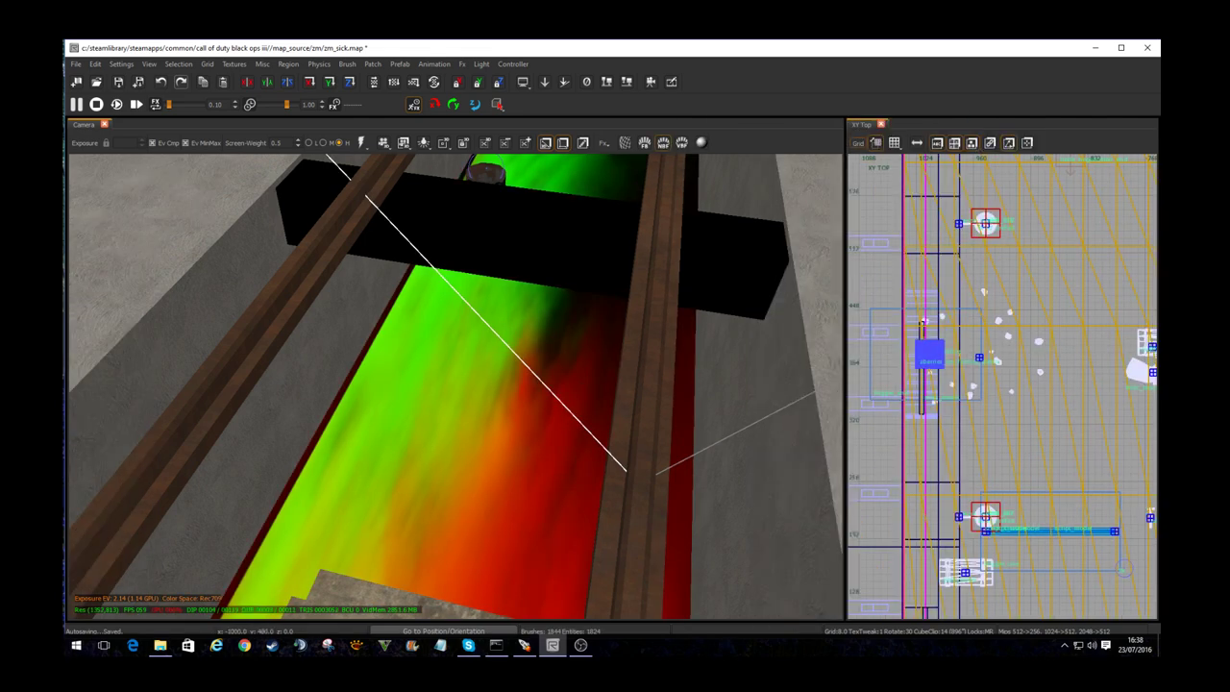
# Step: Find the unsorted "light" entity and place it on the ground patch between the rail tracks
pyautogui.press('b')
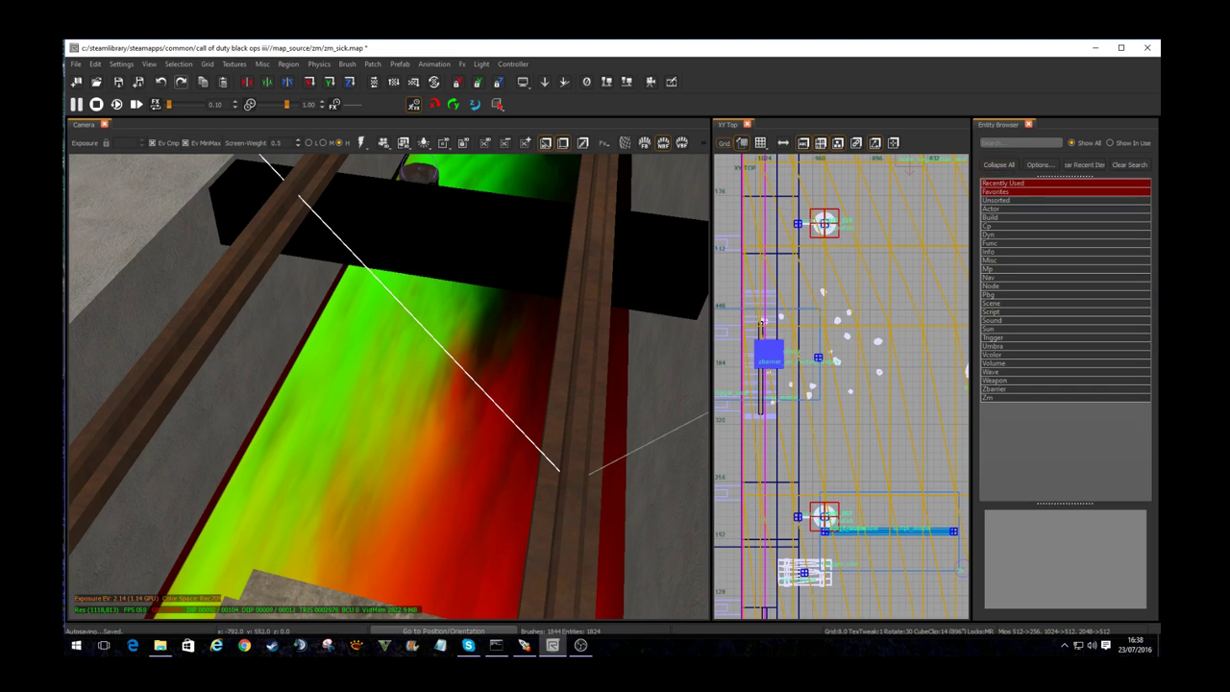
pyautogui.write('light')
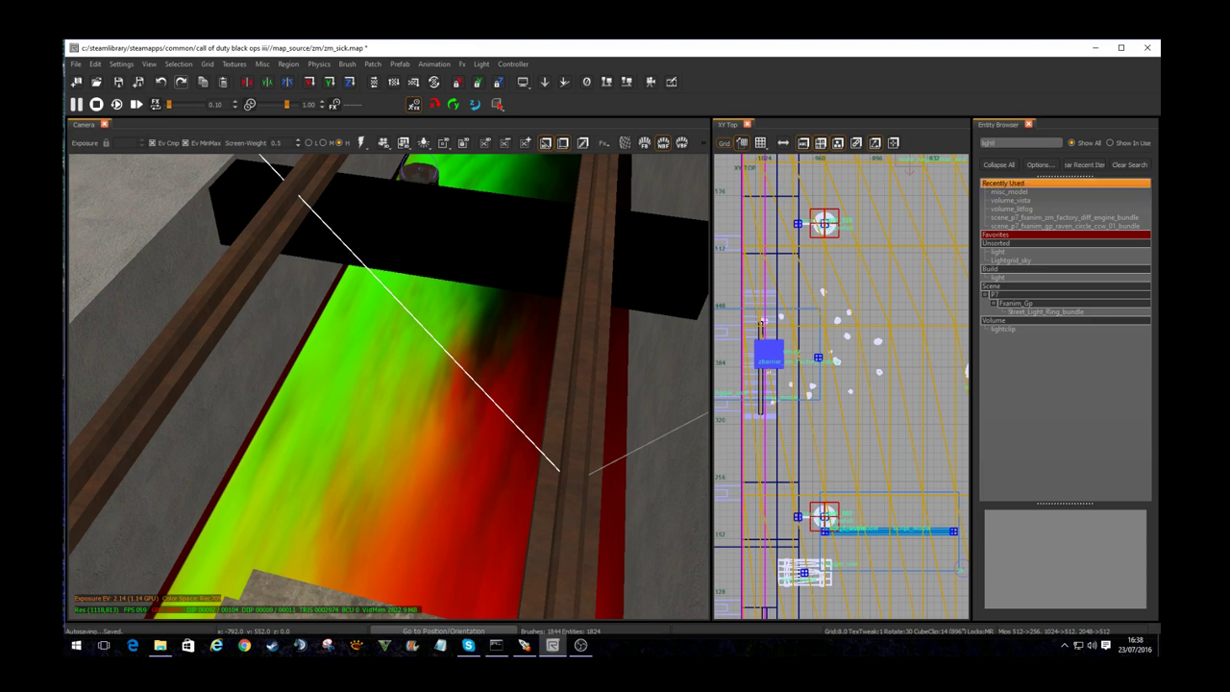
pyautogui.click(1000, 251)
pyautogui.click(999, 252)
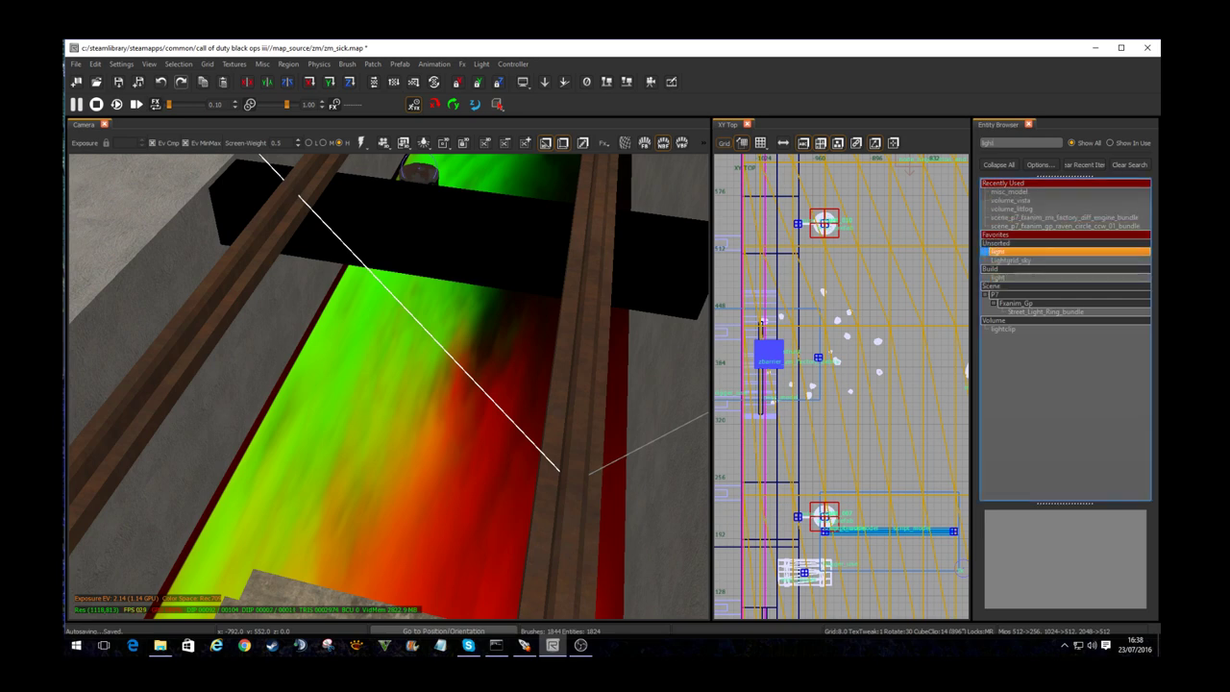
pyautogui.moveTo(999, 251); pyautogui.dragTo(416, 382)
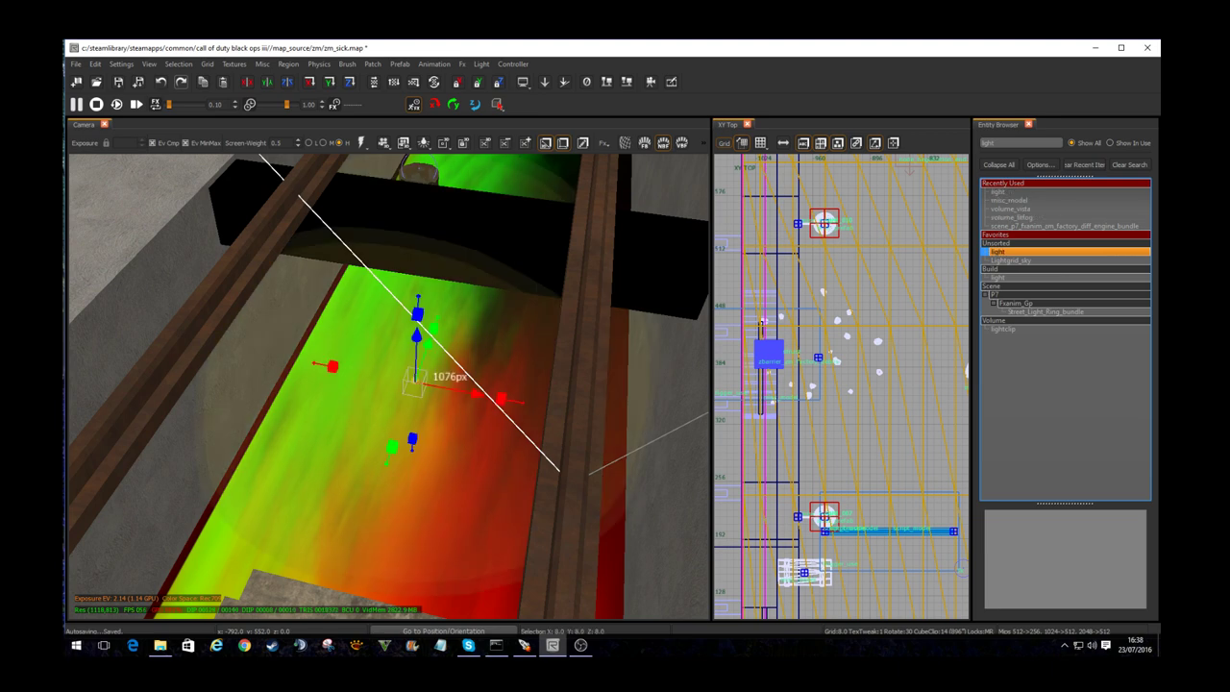
pyautogui.press('b')
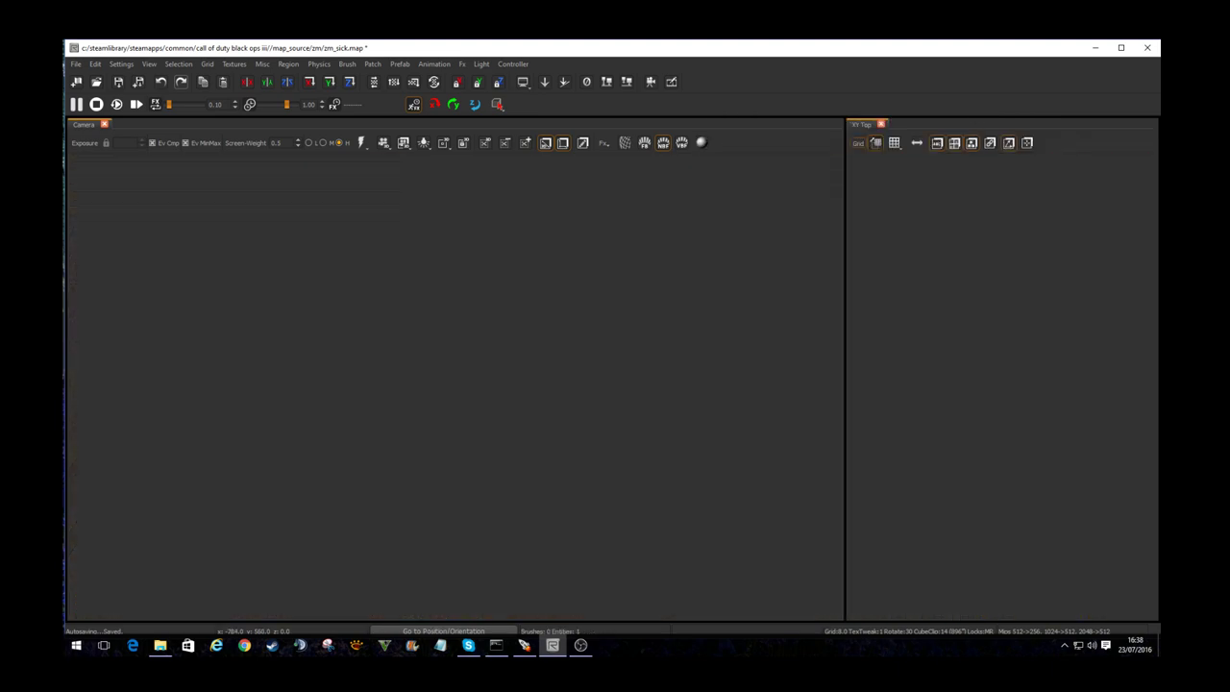
# Step: Set the new light's _color to black (0, 0, 0), saving that colour as the palette's first swatch, and deselect the light
pyautogui.press('n')
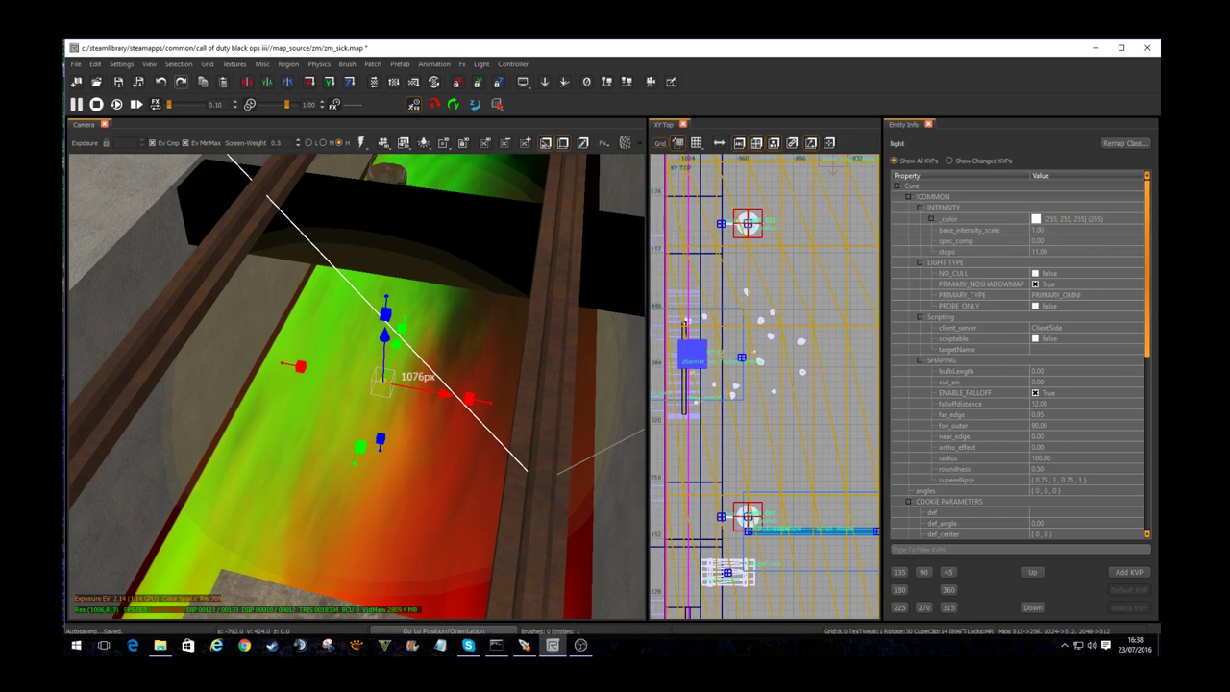
pyautogui.click(1086, 218)
pyautogui.click(1137, 218)
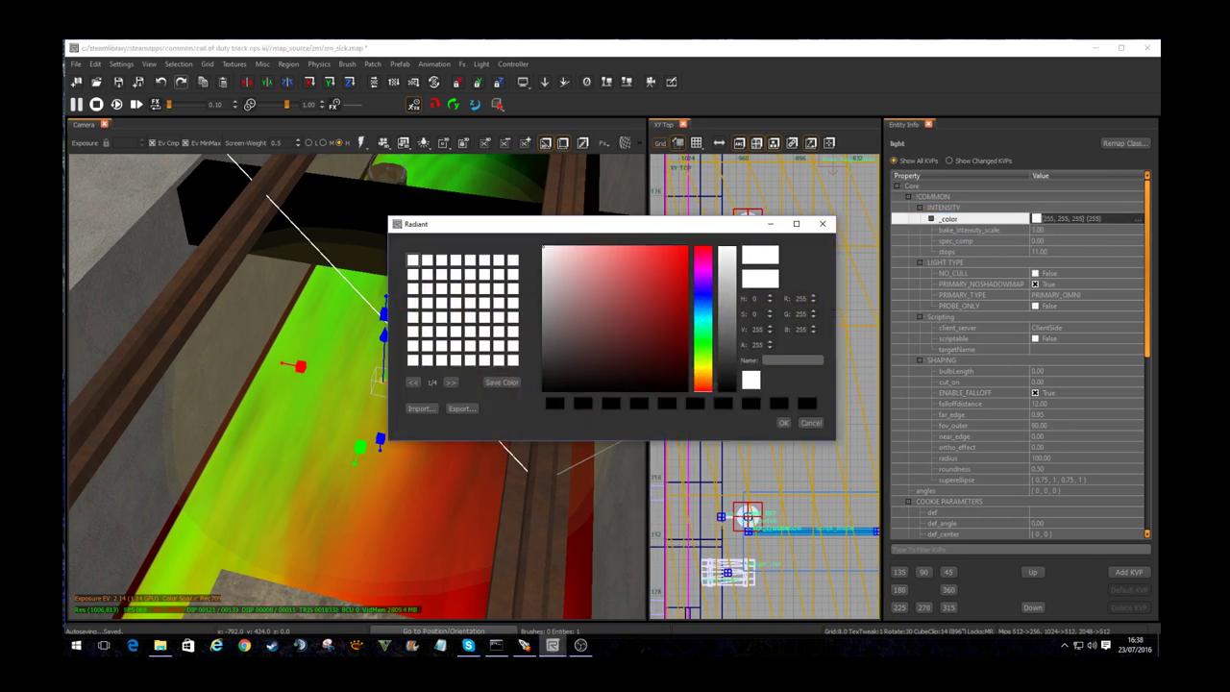
pyautogui.click(702, 273)
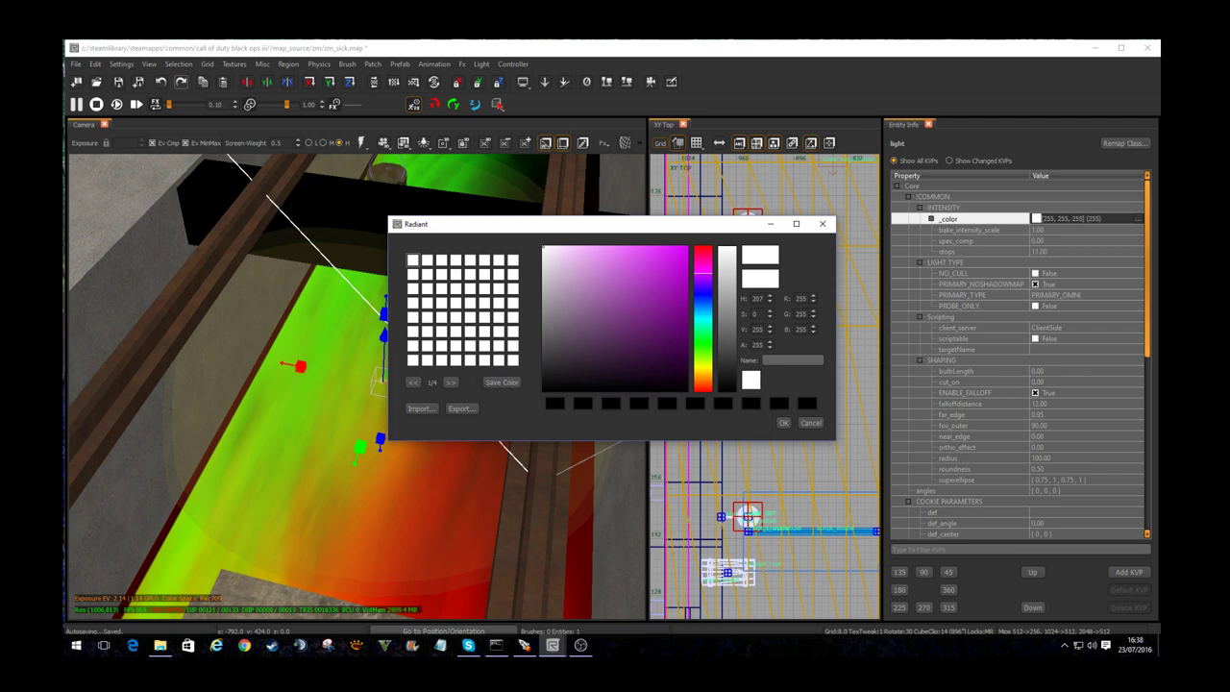
pyautogui.click(554, 403)
pyautogui.click(501, 383)
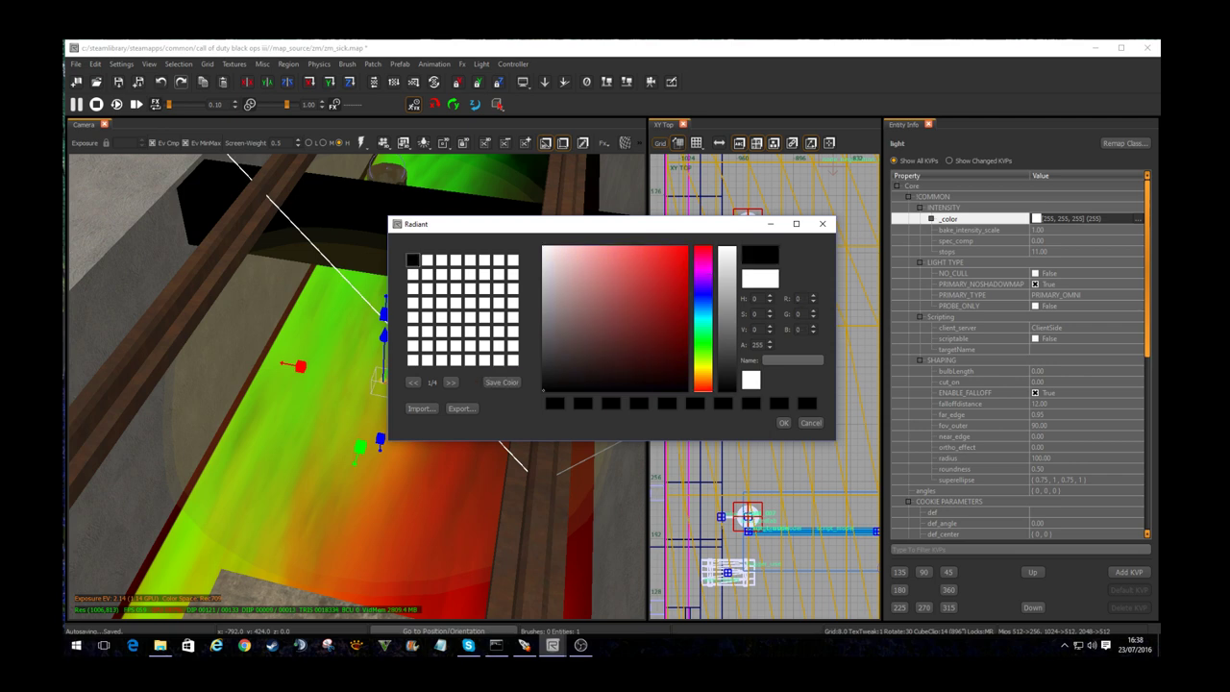
pyautogui.click(702, 264)
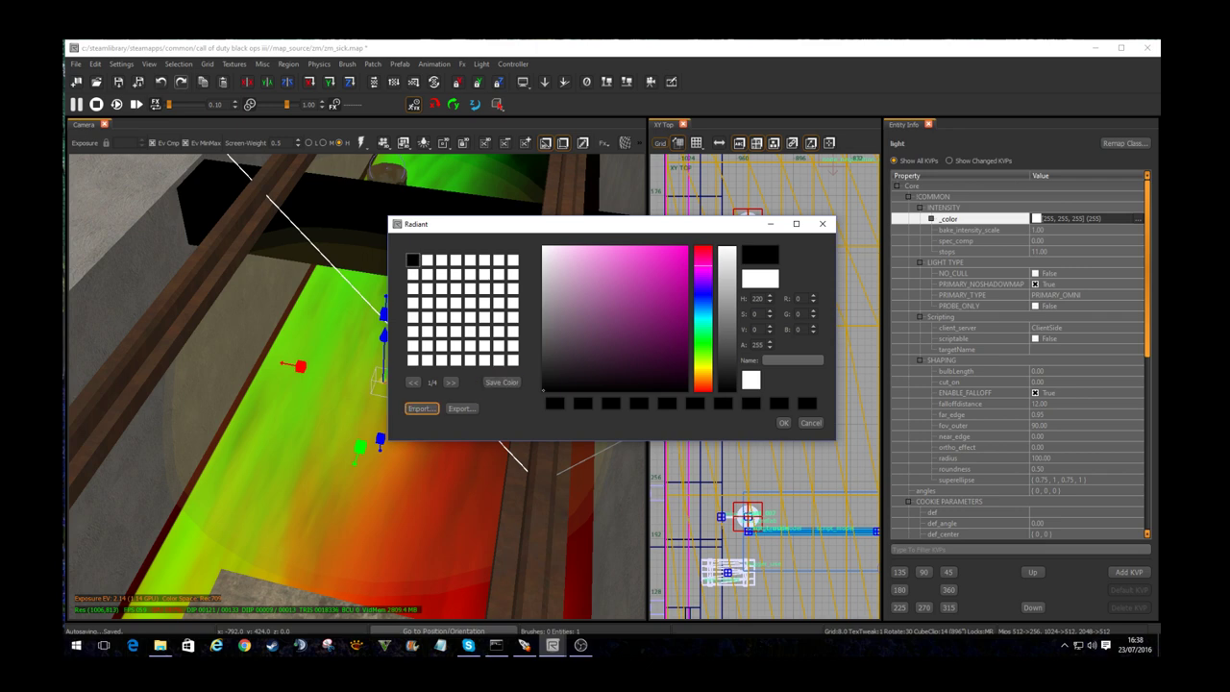
pyautogui.click(783, 423)
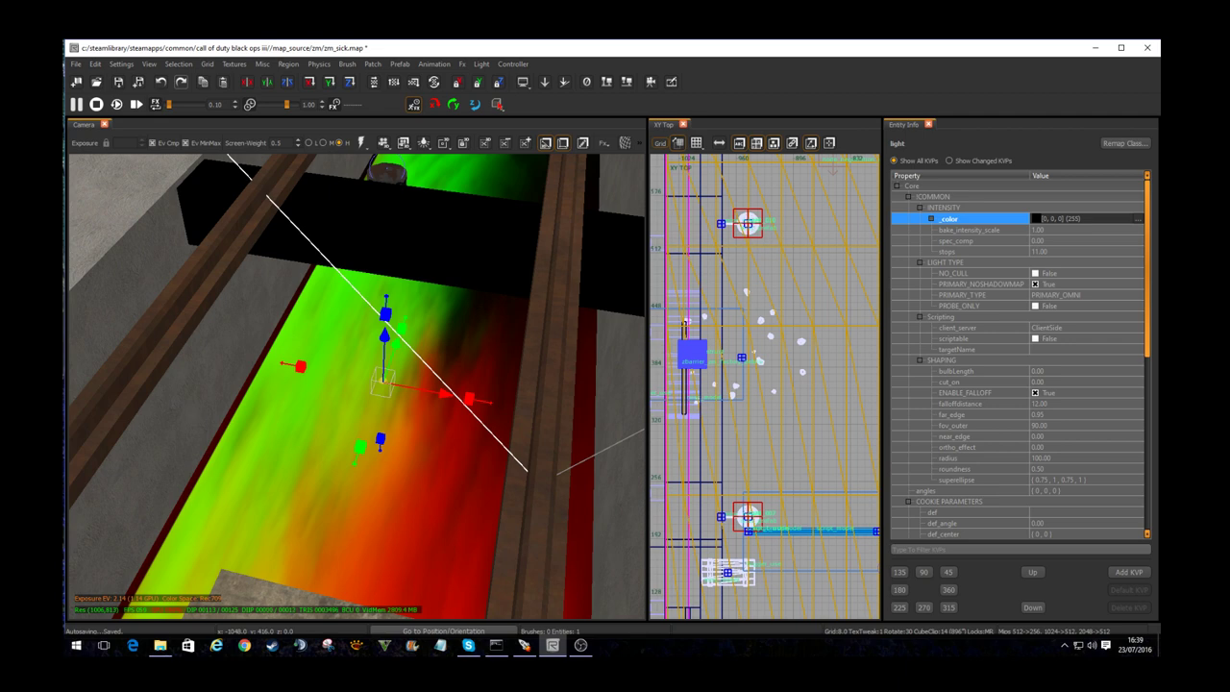
pyautogui.press('Escape')
pyautogui.moveTo(433, 356); pyautogui.dragTo(432, 298, button='right')
pyautogui.click(928, 124)
# Step: Turn the lighting preview back on and examine the lamps inside the building and in the courtyard in game view
pyautogui.moveTo(455, 384); pyautogui.dragTo(567, 298, button='right')
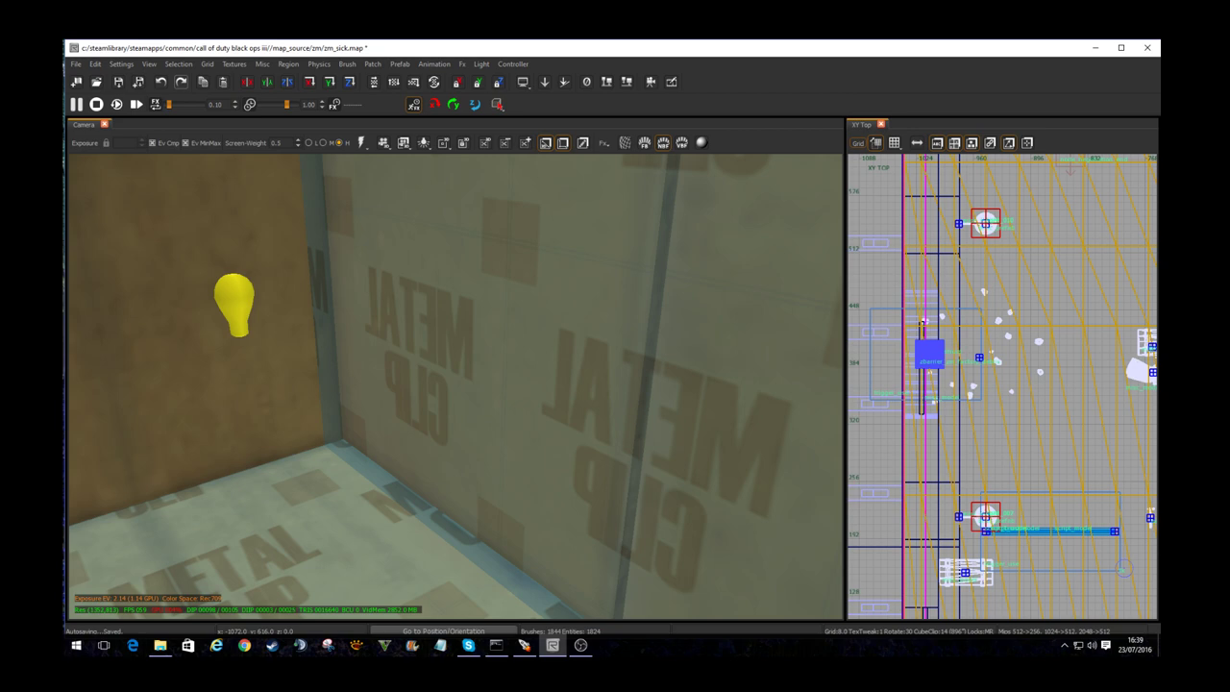
pyautogui.moveTo(456, 386); pyautogui.dragTo(384, 317, button='right')
pyautogui.press('F8')
pyautogui.moveTo(456, 386); pyautogui.dragTo(558, 386, button='right')
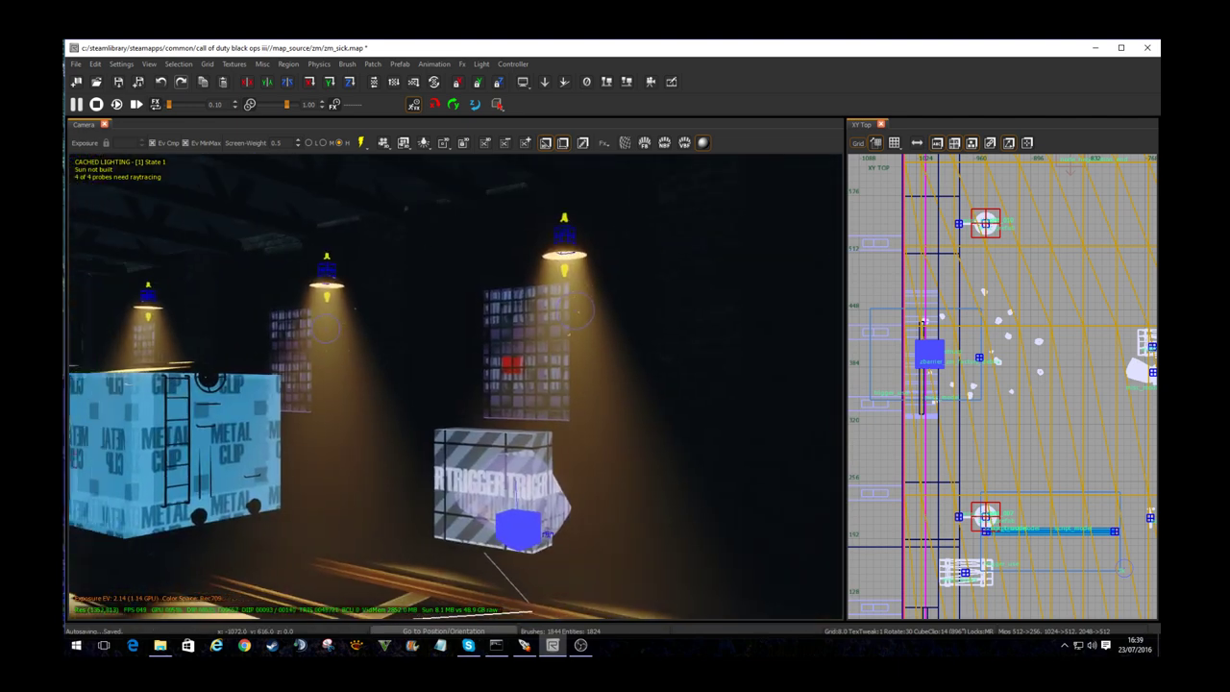
pyautogui.press('g')
pyautogui.moveTo(456, 386); pyautogui.dragTo(365, 386, button='right')
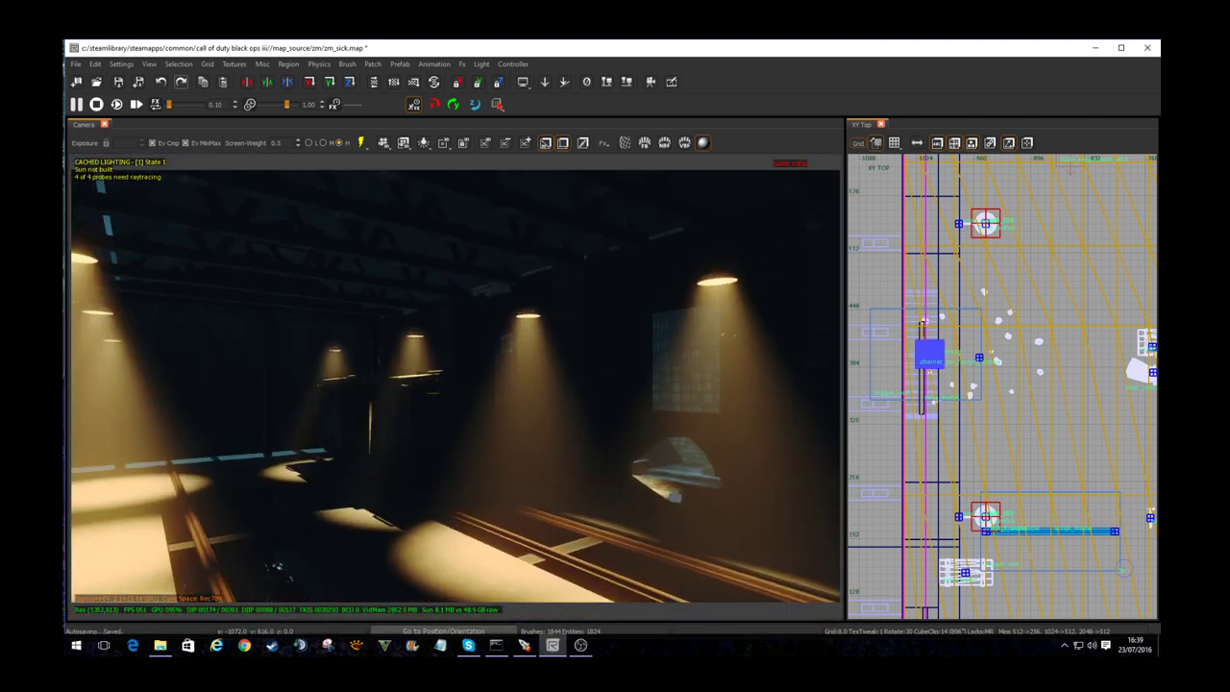
pyautogui.moveTo(270, 568); pyautogui.dragTo(480, 587, button='right')
pyautogui.moveTo(456, 387); pyautogui.dragTo(634, 357, button='right')
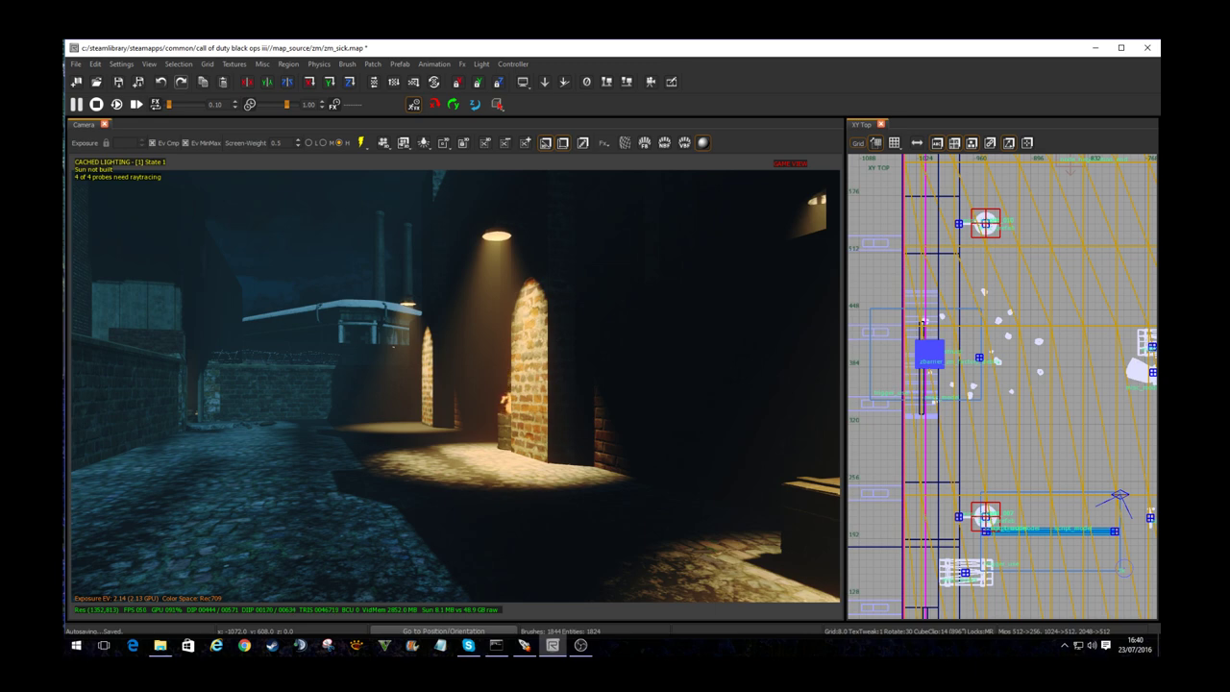
pyautogui.press('g')
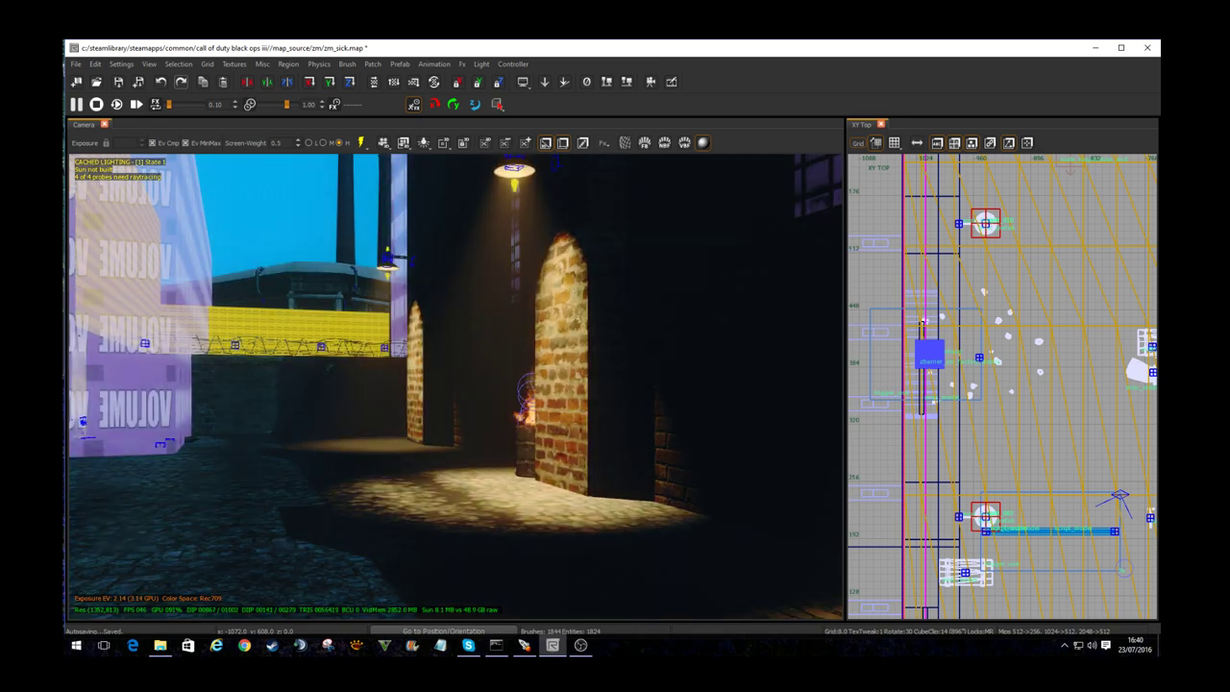
# Step: Replace the XY view with a widened model browser and search the models for "crate"
pyautogui.click(880, 124)
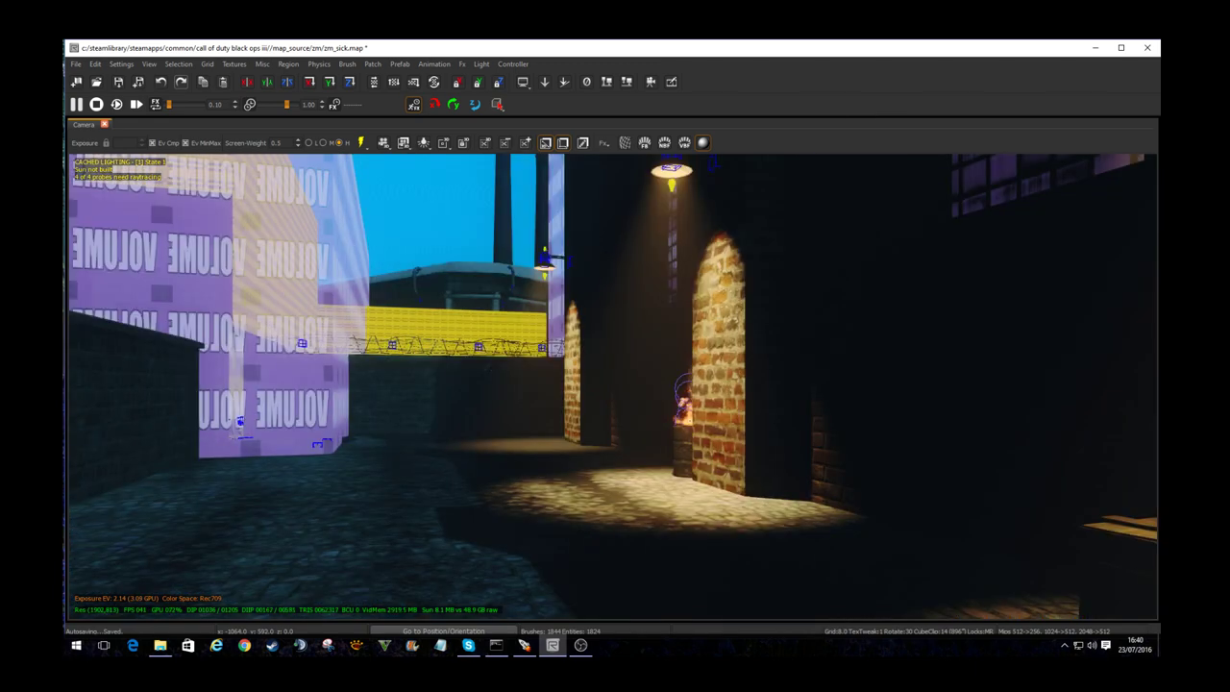
pyautogui.press('b')
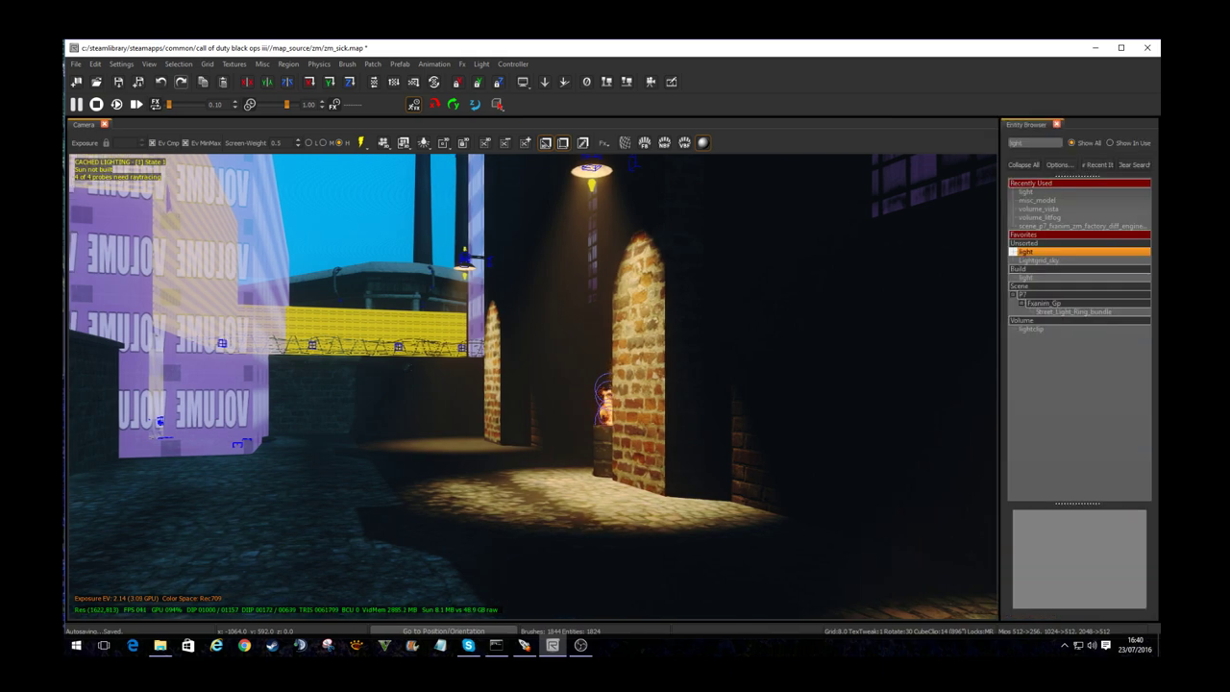
pyautogui.press('m')
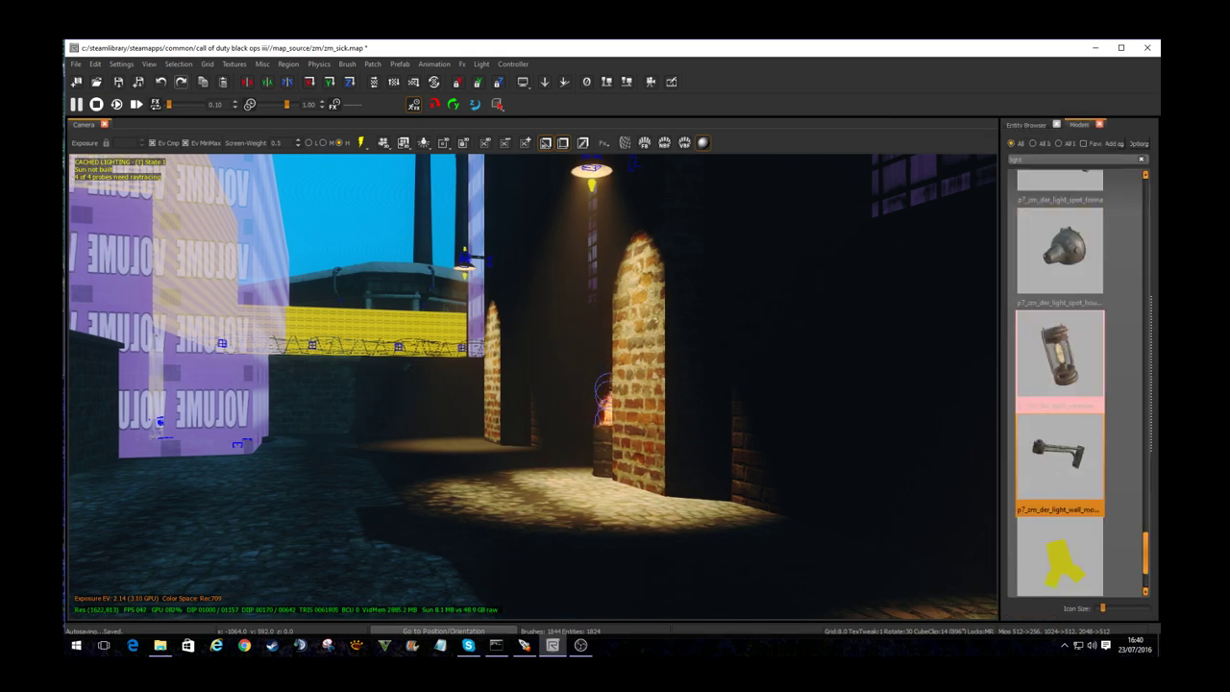
pyautogui.moveTo(1000, 385); pyautogui.dragTo(802, 384)
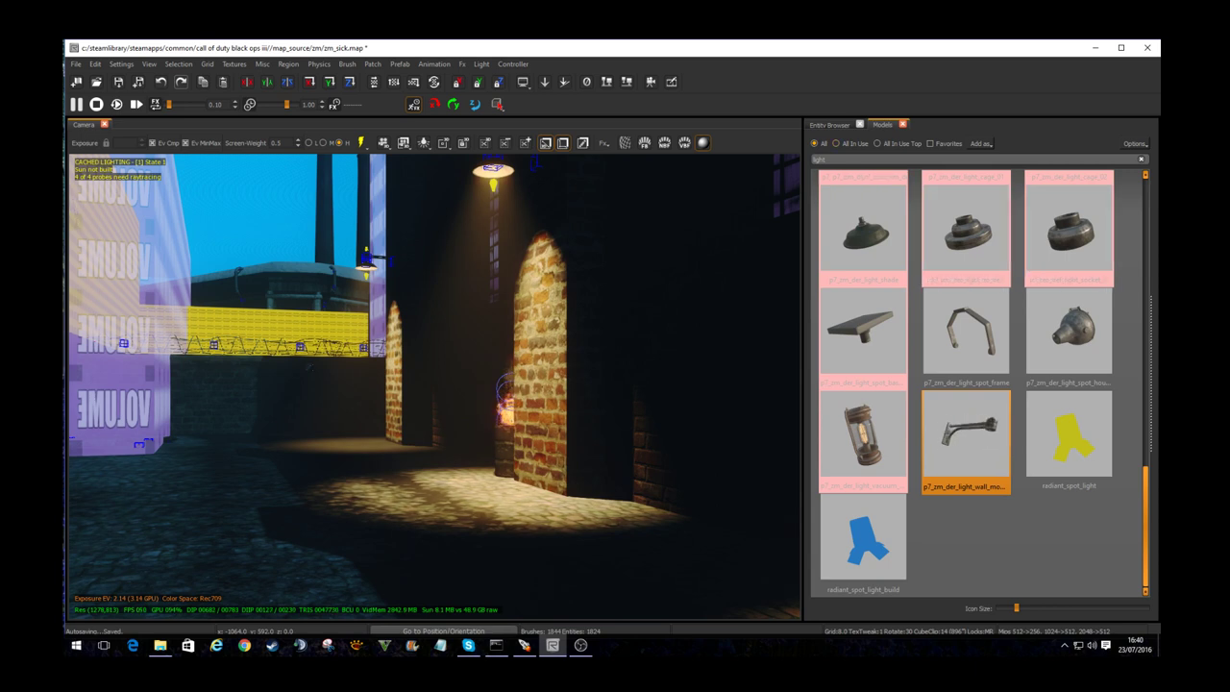
pyautogui.hotkey('ctrl', 'a')
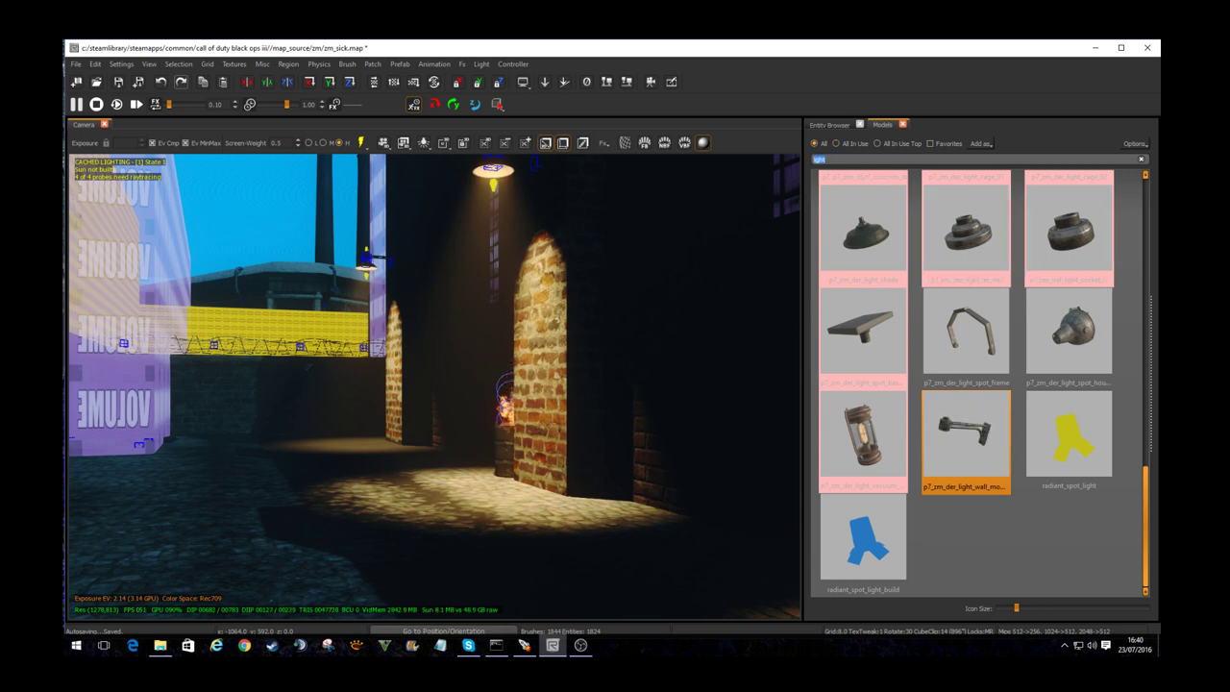
pyautogui.write('crates')
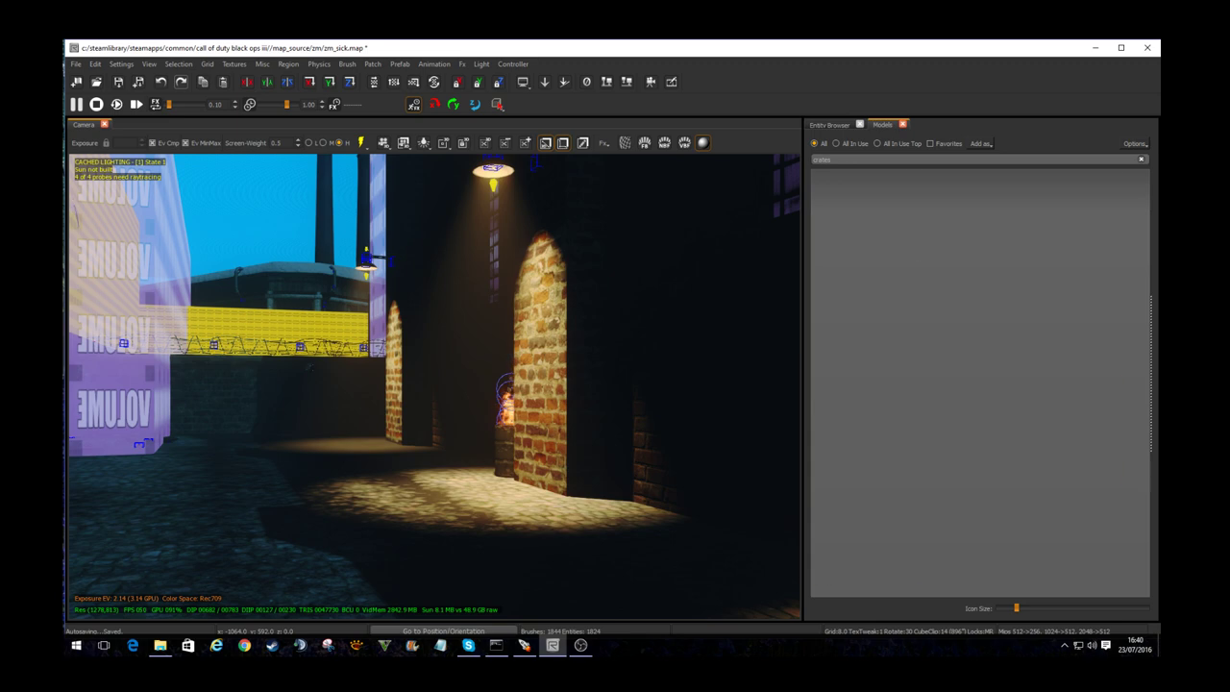
pyautogui.press('BackSpace')
# Step: Place the p7_crate_wood_01_short model against the brick wall near the lamplight and set its use_collmap property to True
pyautogui.moveTo(971, 422); pyautogui.dragTo(615, 490)
pyautogui.moveTo(615, 490); pyautogui.dragTo(759, 488, button='right')
pyautogui.moveTo(390, 401); pyautogui.dragTo(335, 386)
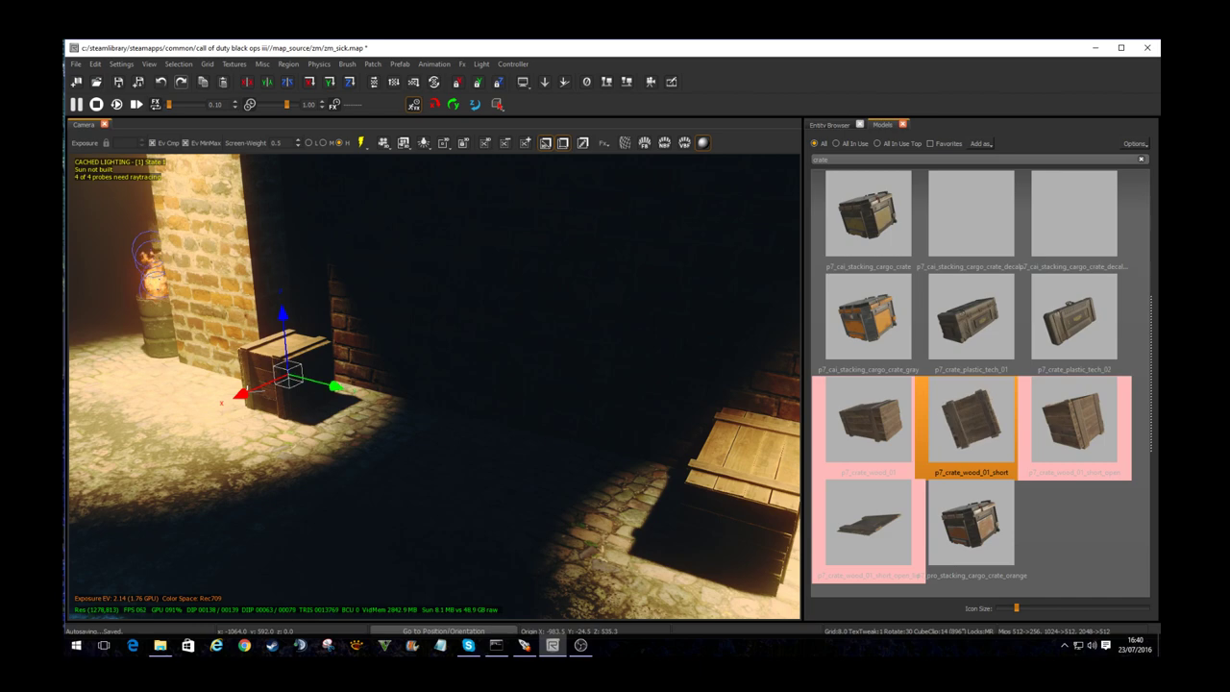
pyautogui.moveTo(249, 392); pyautogui.dragTo(262, 384)
pyautogui.press('n')
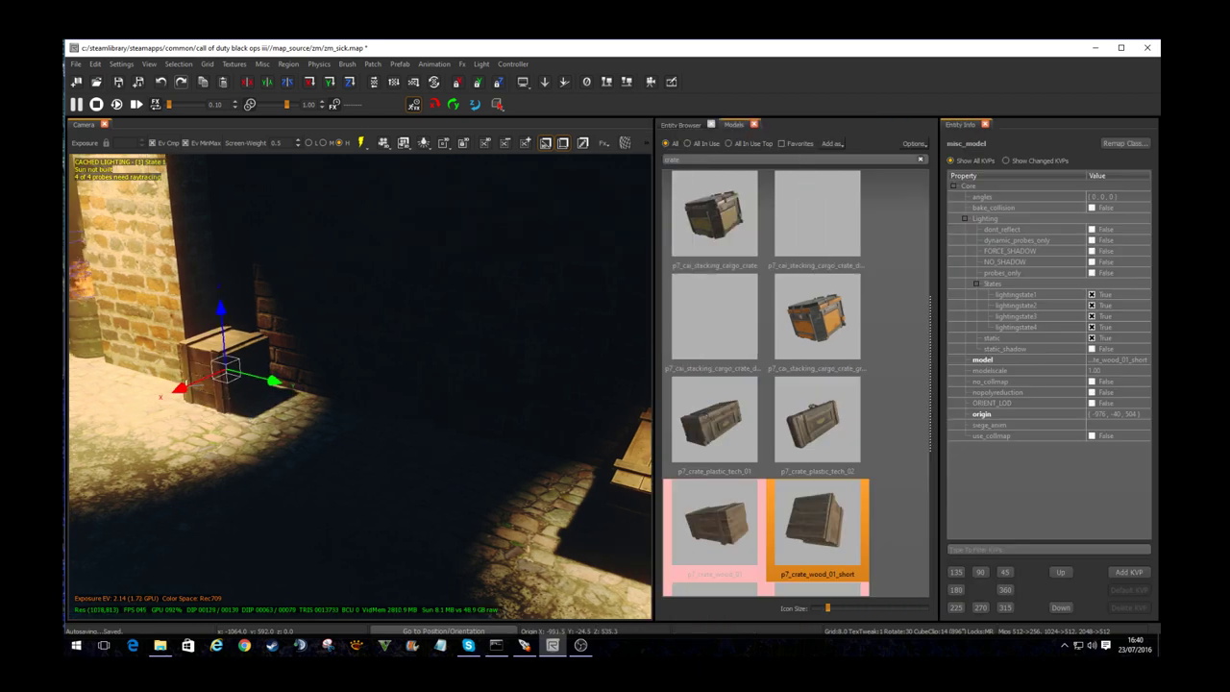
pyautogui.click(1092, 435)
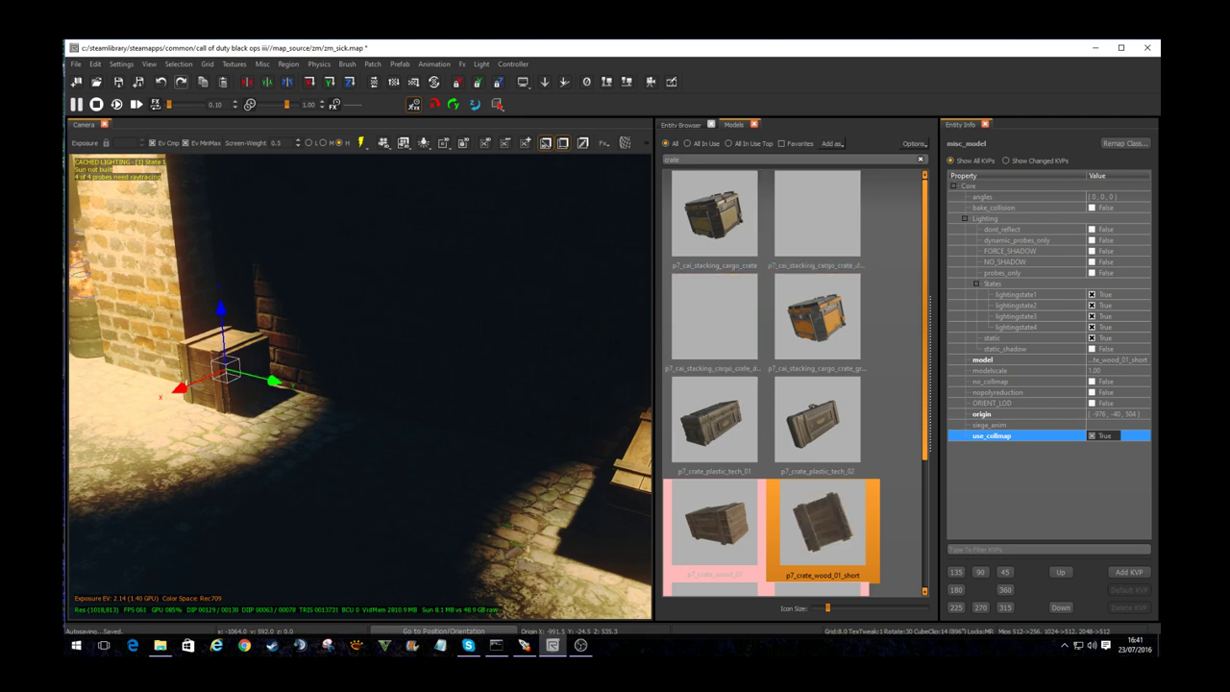
# Step: Bring back the XY view and close the entity browser, model browser and entity info panes
pyautogui.click(681, 123)
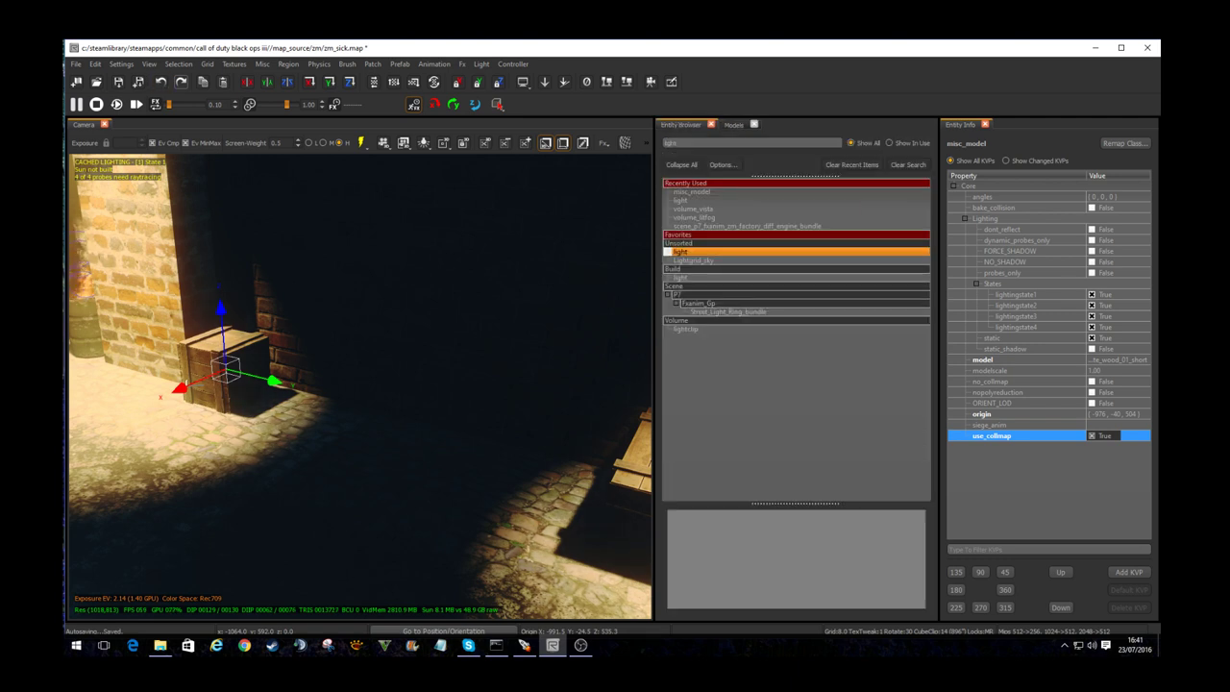
pyautogui.click(149, 63)
pyautogui.moveTo(164, 76)
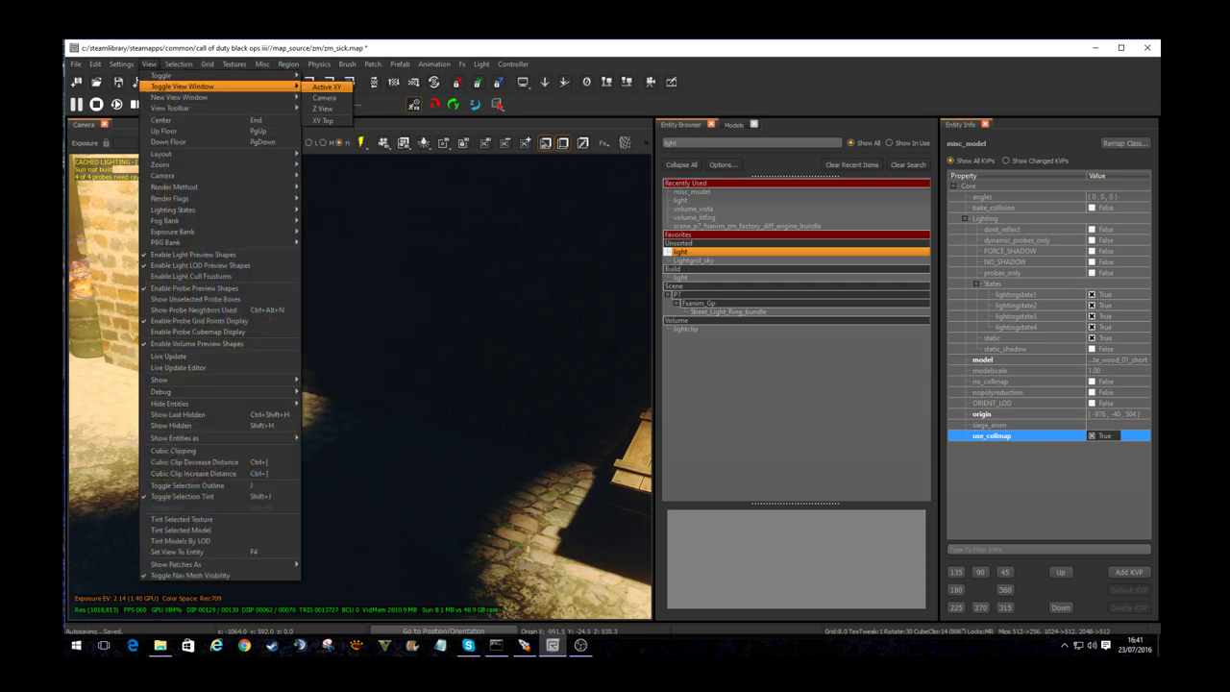
pyautogui.click(326, 85)
pyautogui.click(748, 124)
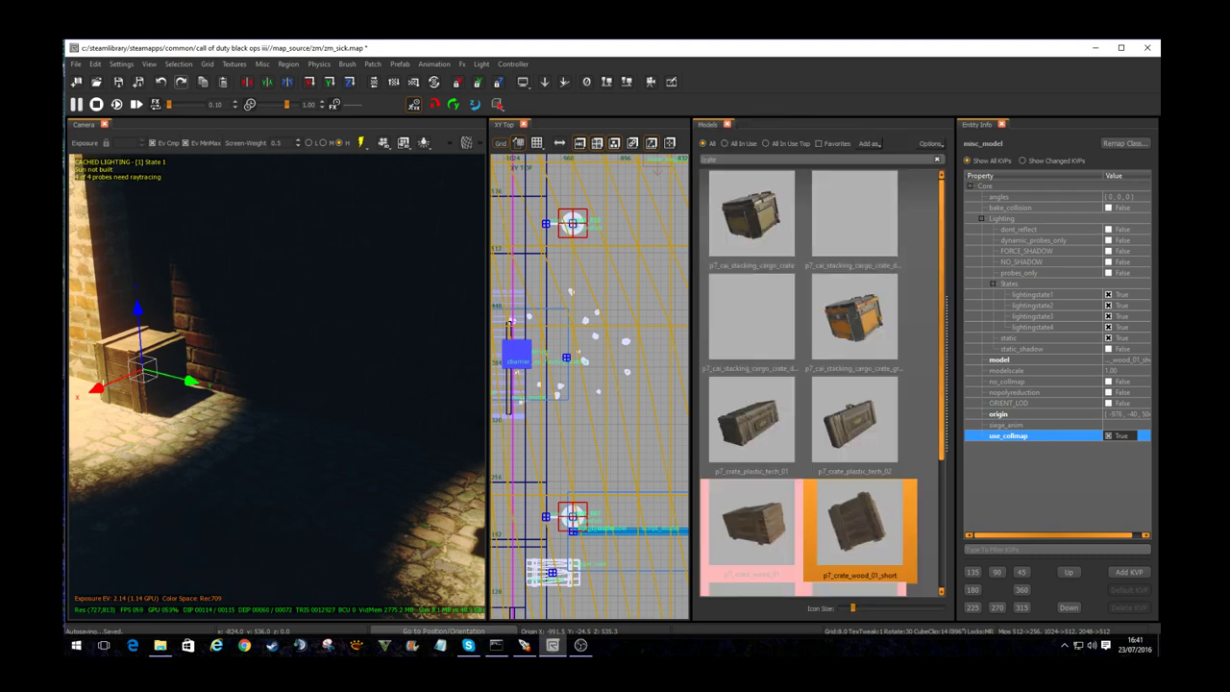
pyautogui.click(727, 124)
pyautogui.click(936, 124)
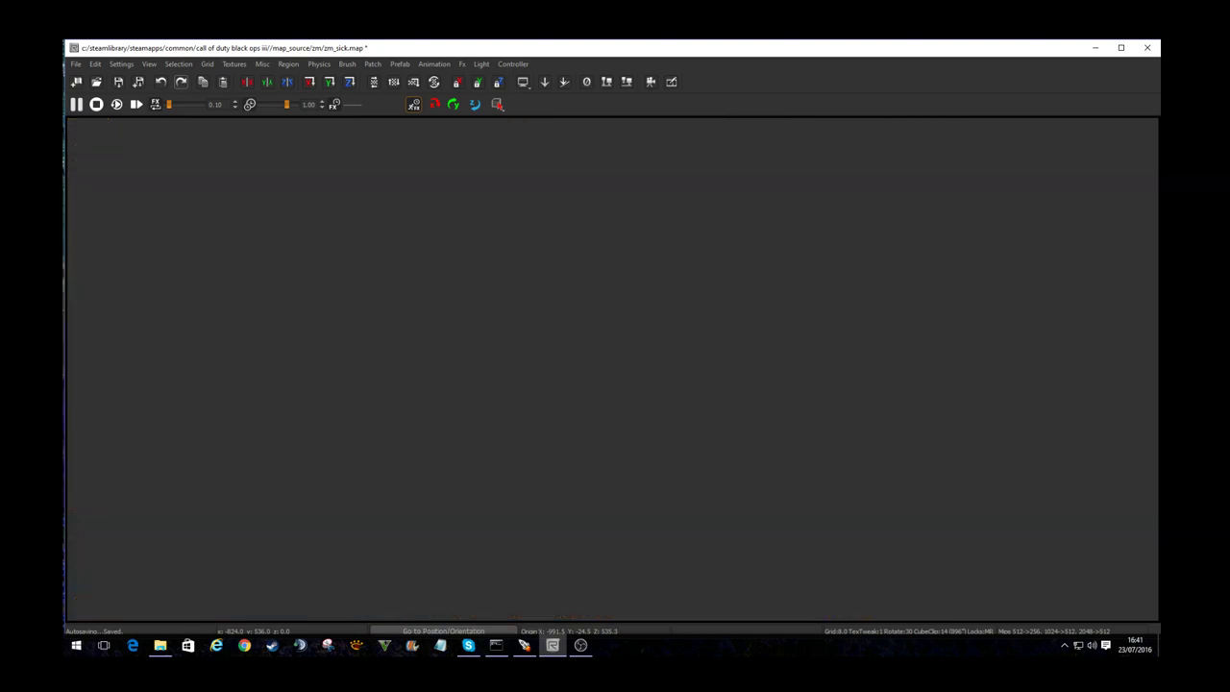
# Step: Turn off the lighting preview and look over the courtyard and the whole map layout in the camera and XY views
pyautogui.click(361, 142)
pyautogui.scroll(-3, 435, 386)
pyautogui.scroll(2, 434, 386)
pyautogui.scroll(-5, 435, 386)
pyautogui.moveTo(434, 386); pyautogui.dragTo(420, 359, button='right')
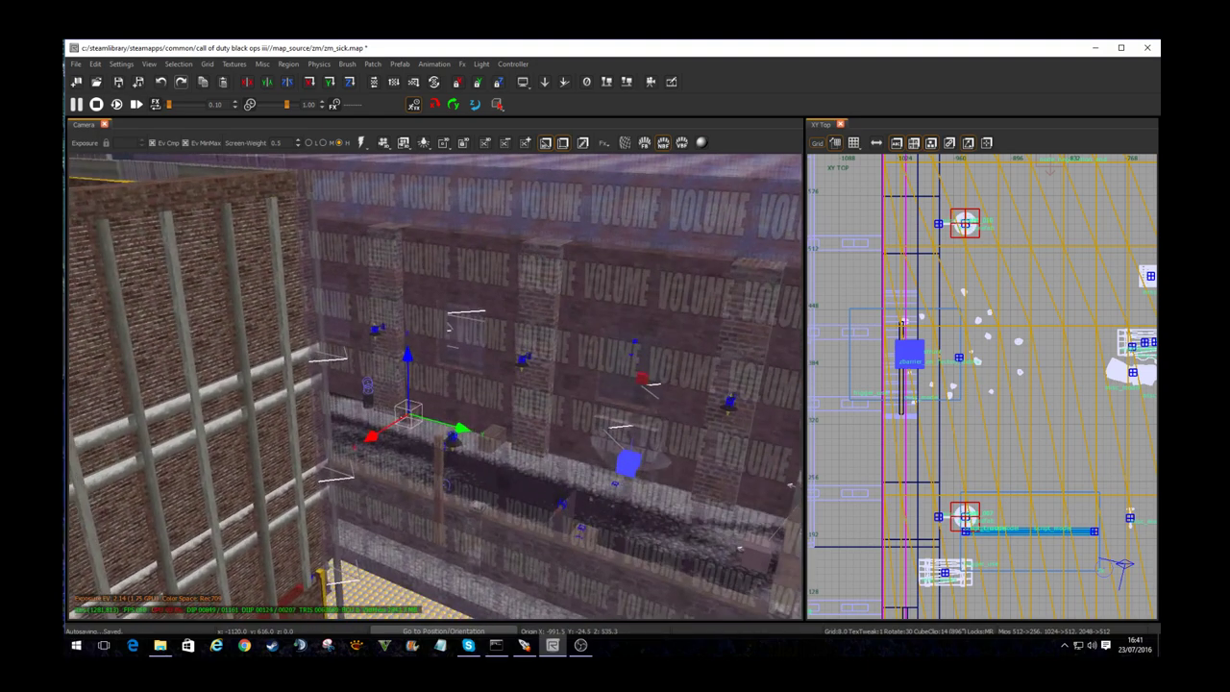
pyautogui.scroll(-13, 959, 377)
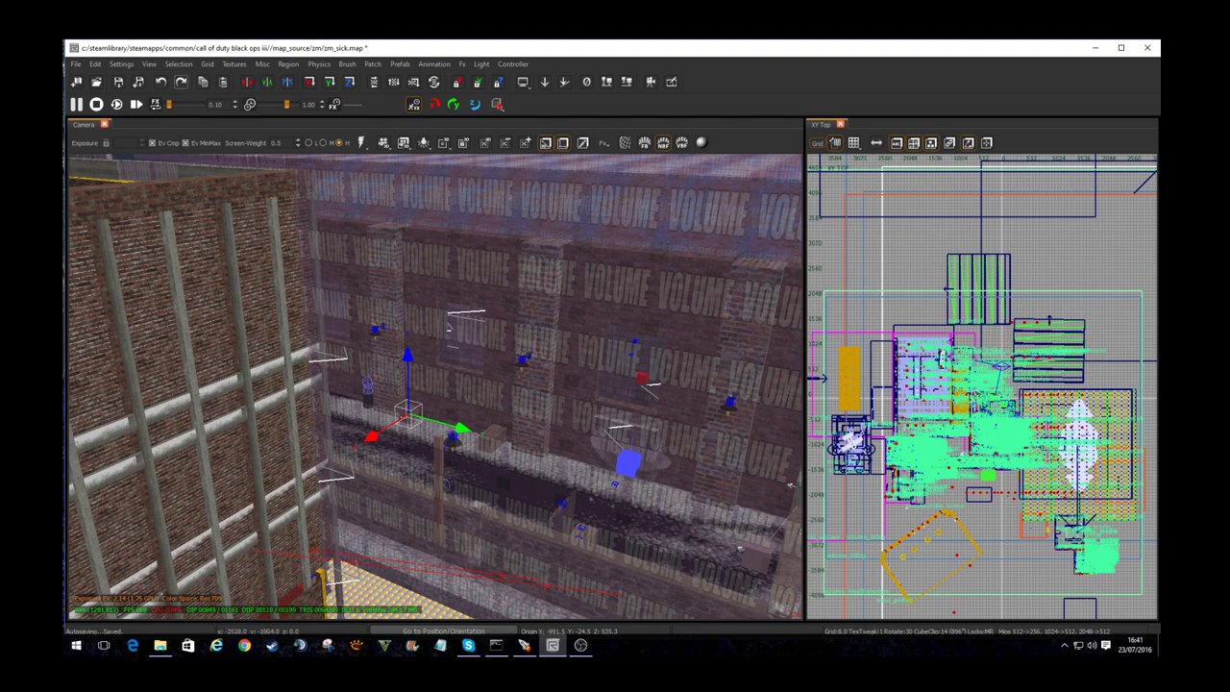
pyautogui.scroll(4, 295, 514)
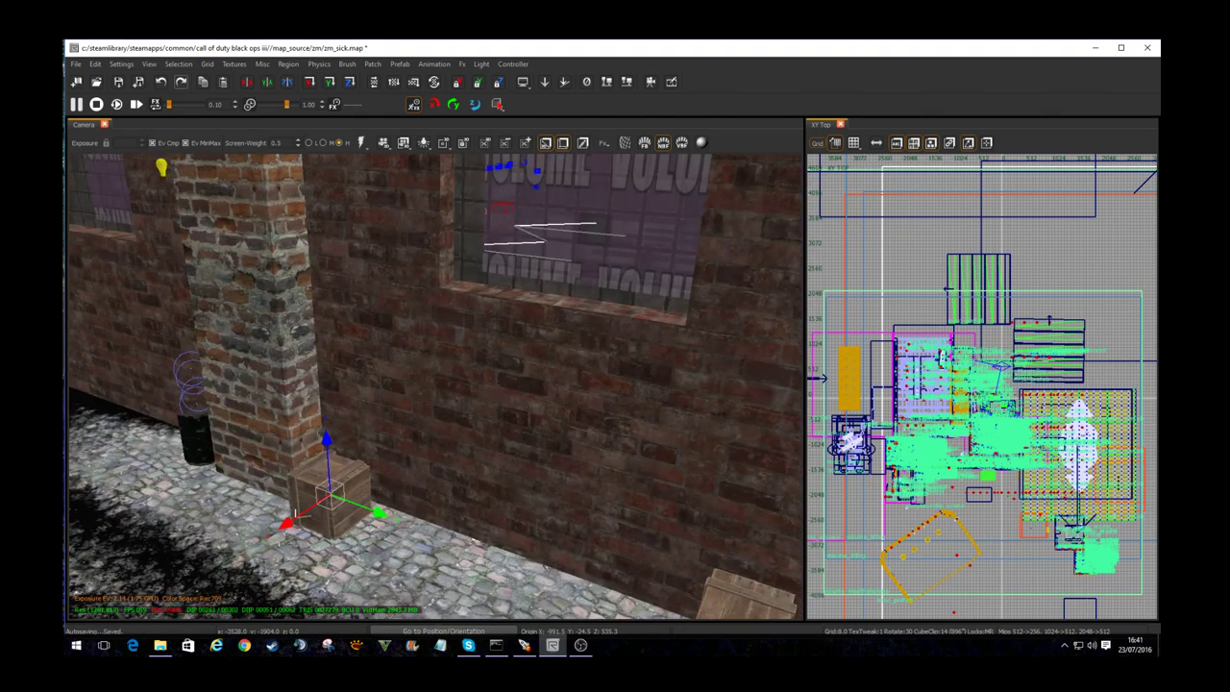
# Step: Enable game view and the lighting preview, and examine the crate beneath the courtyard lamp
pyautogui.press('g')
pyautogui.moveTo(295, 515); pyautogui.dragTo(173, 442, button='right')
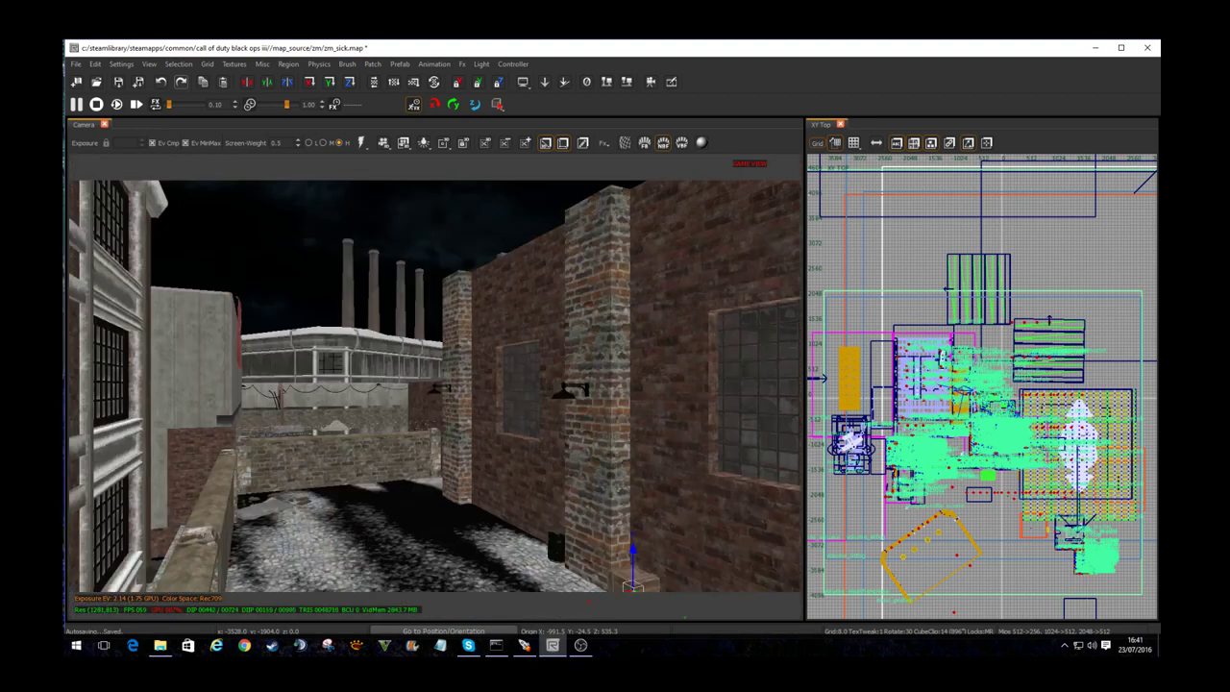
pyautogui.press('l')
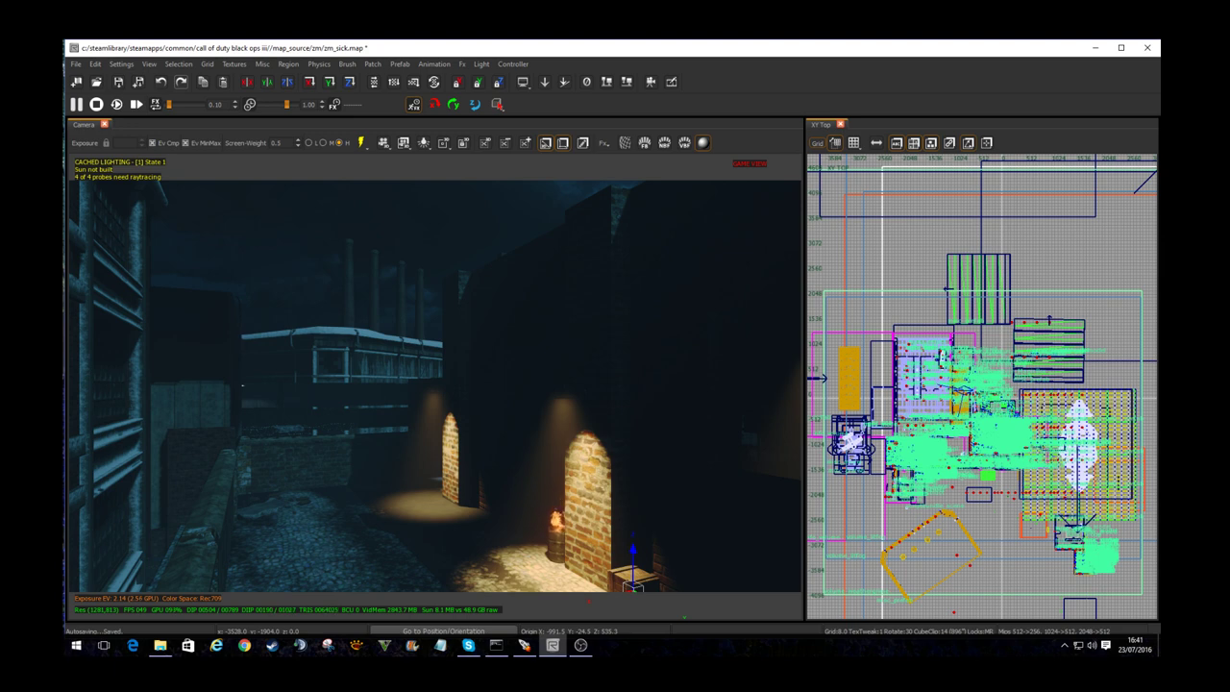
pyautogui.moveTo(434, 385); pyautogui.dragTo(434, 560, button='right')
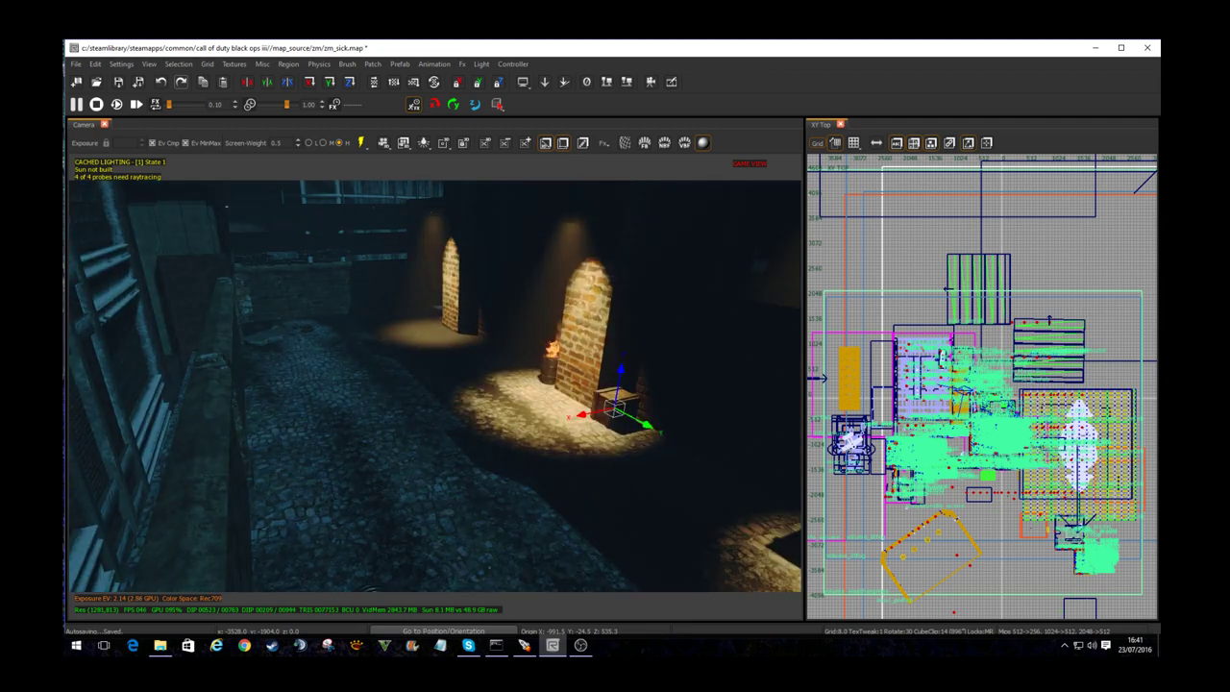
pyautogui.moveTo(434, 386)
pyautogui.mouseDown(button='right')
pyautogui.moveTo(634, 375)
pyautogui.moveTo(683, 500)
pyautogui.moveTo(748, 450)
pyautogui.mouseUp(button='right')
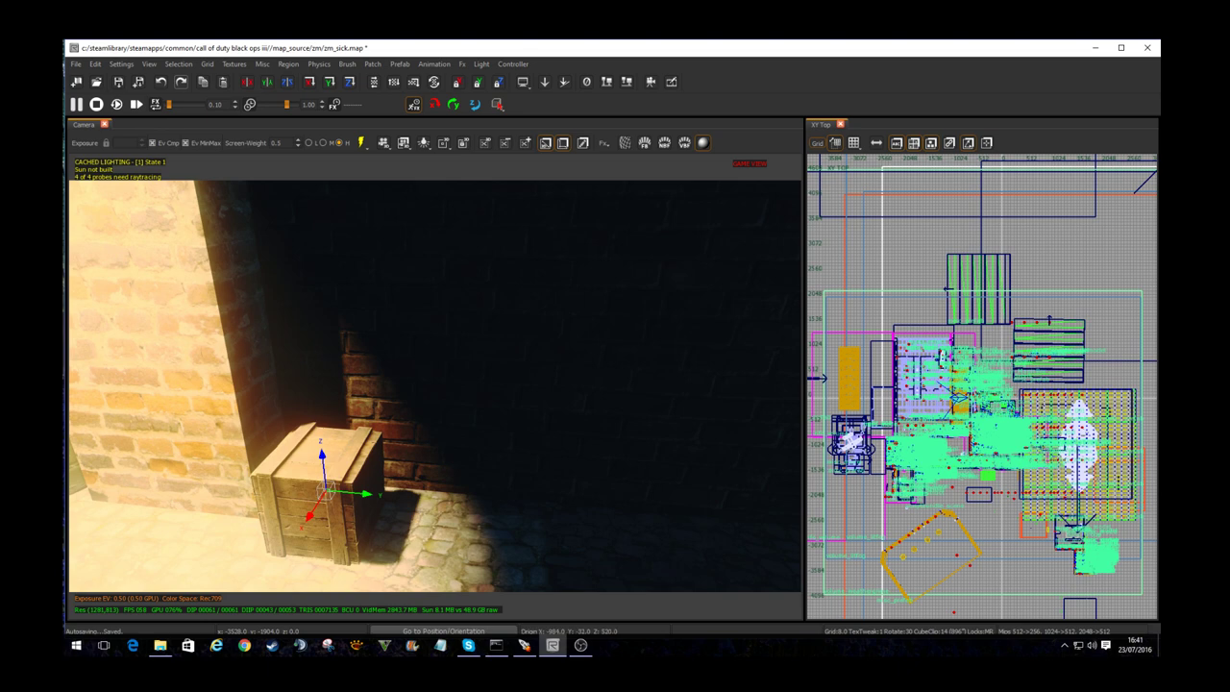
# Step: Duplicate the wooden crate and place the copy right beside the original against the brick wall
pyautogui.press('space')
pyautogui.moveTo(322, 509); pyautogui.dragTo(459, 521)
pyautogui.hotkey('alt', 'Left')
pyautogui.moveTo(434, 384); pyautogui.dragTo(465, 362, button='right')
pyautogui.hotkey('alt', 'Right')
pyautogui.hotkey('alt', 'Down')
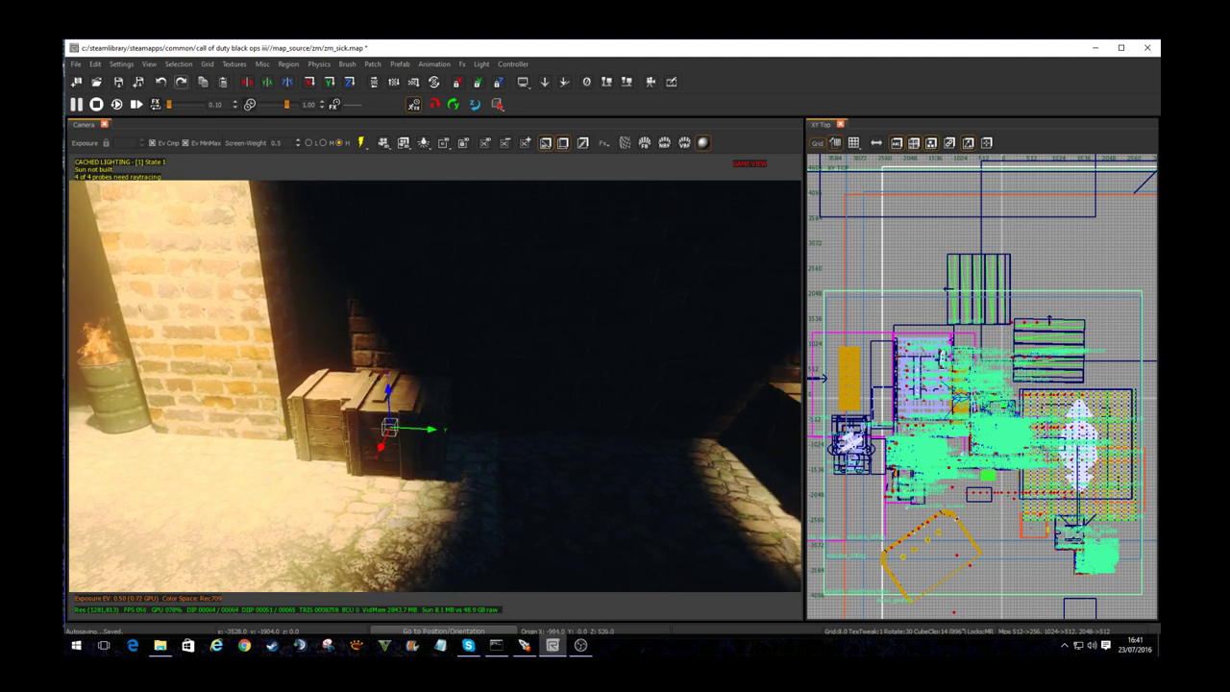
# Step: Add another copy of the crate in front of the pair, centre it between them and deselect it
pyautogui.moveTo(381, 447); pyautogui.dragTo(366, 481)
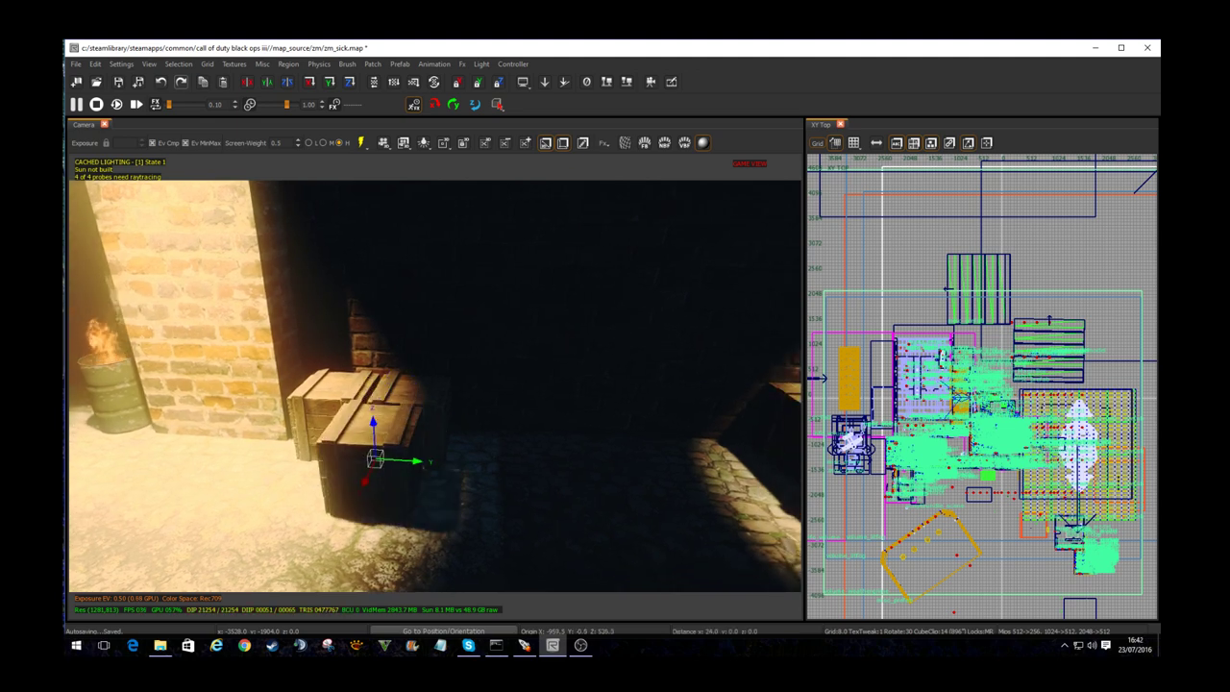
pyautogui.hotkey('alt', 'Down')
pyautogui.hotkey('alt', 'Down')
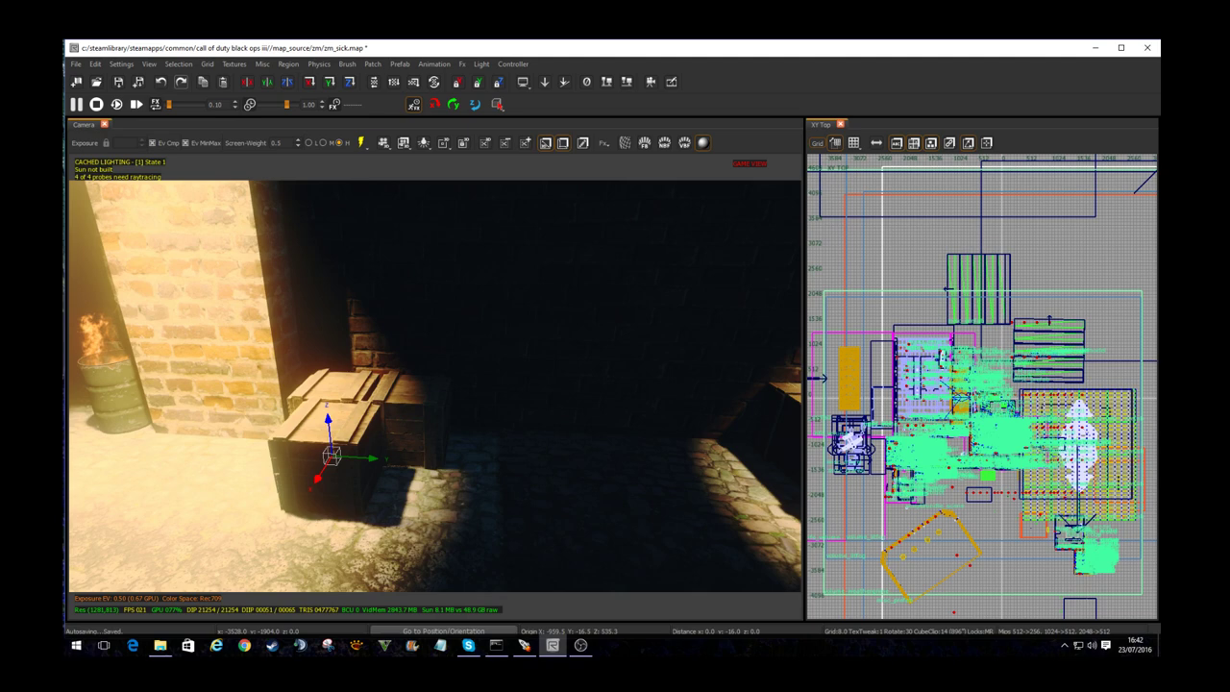
pyautogui.press('Escape')
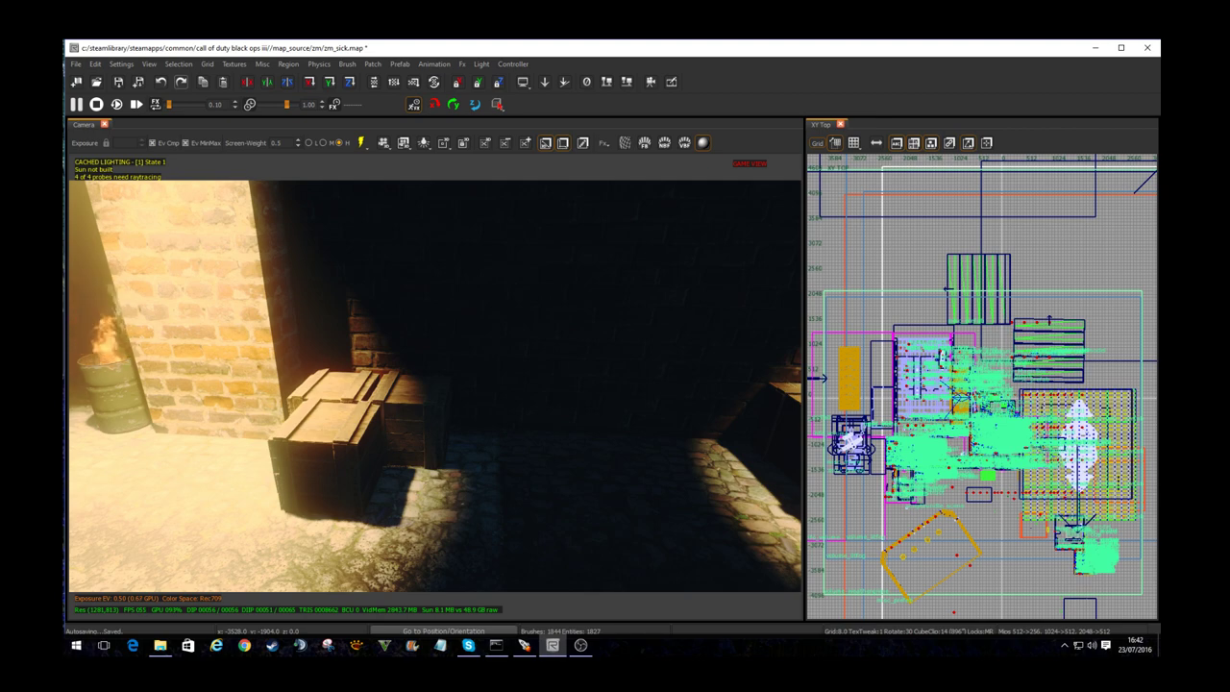
# Step: Fly through the building interior and back across the courtyard to examine the lamps, fires and crates in the lit game view
pyautogui.press('w')
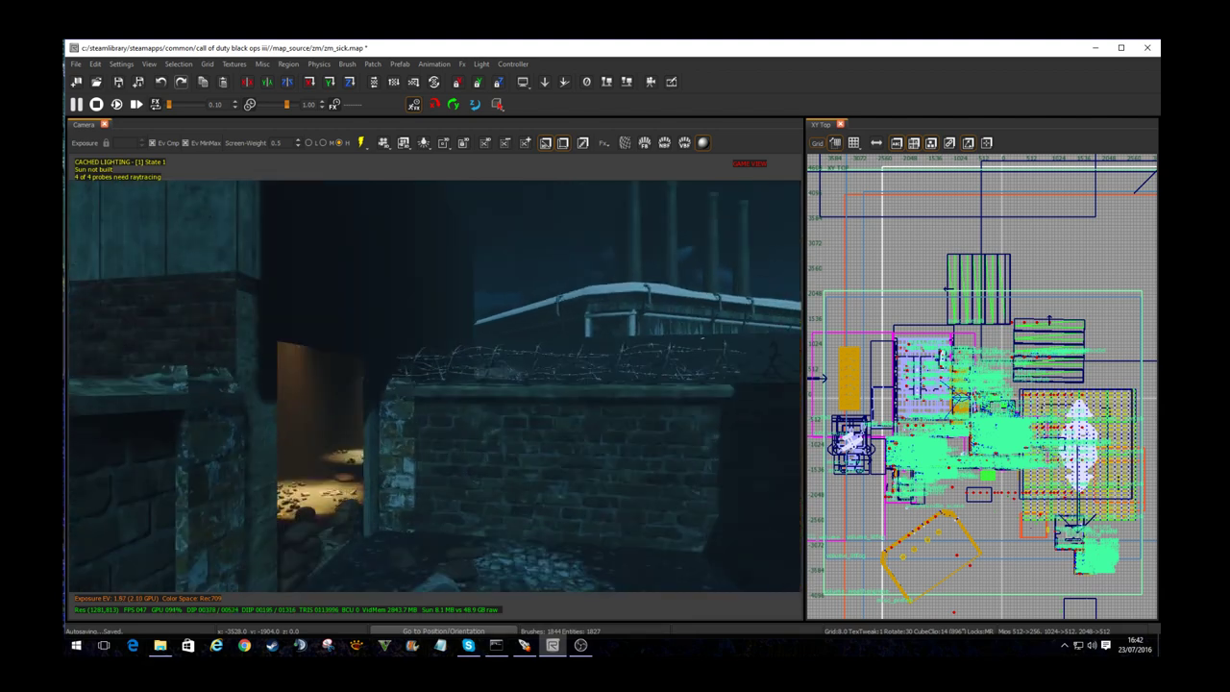
pyautogui.press('w')
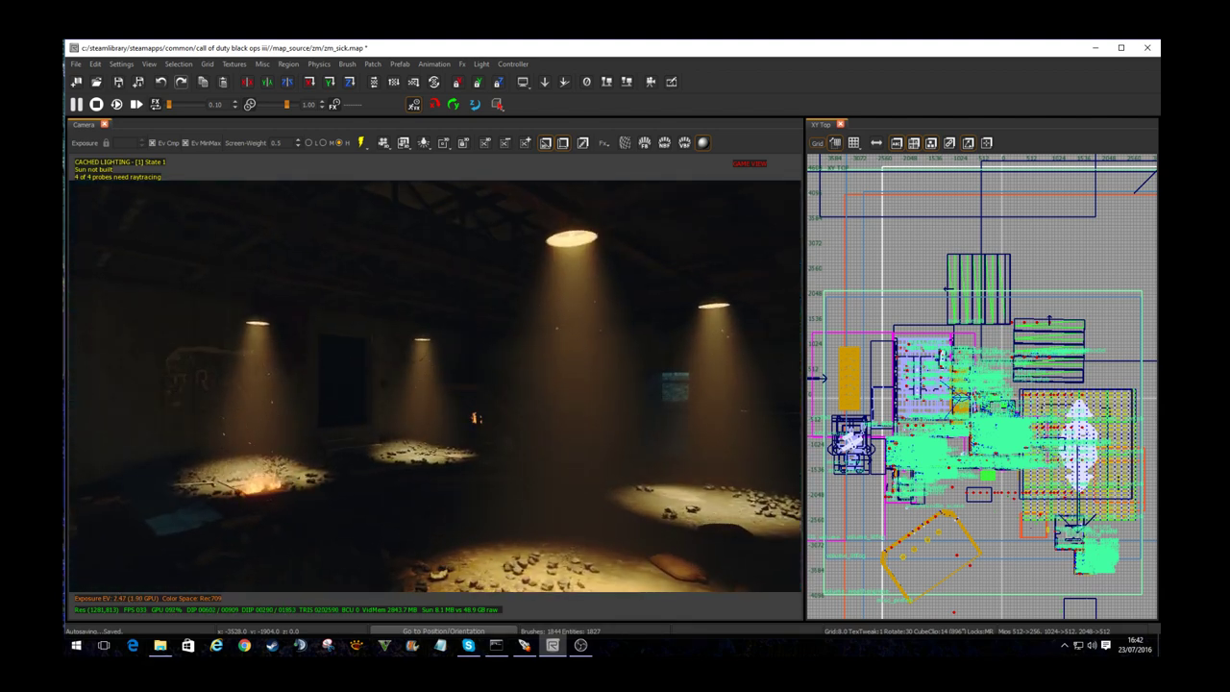
pyautogui.press('w')
pyautogui.press('Right')
pyautogui.press('w')
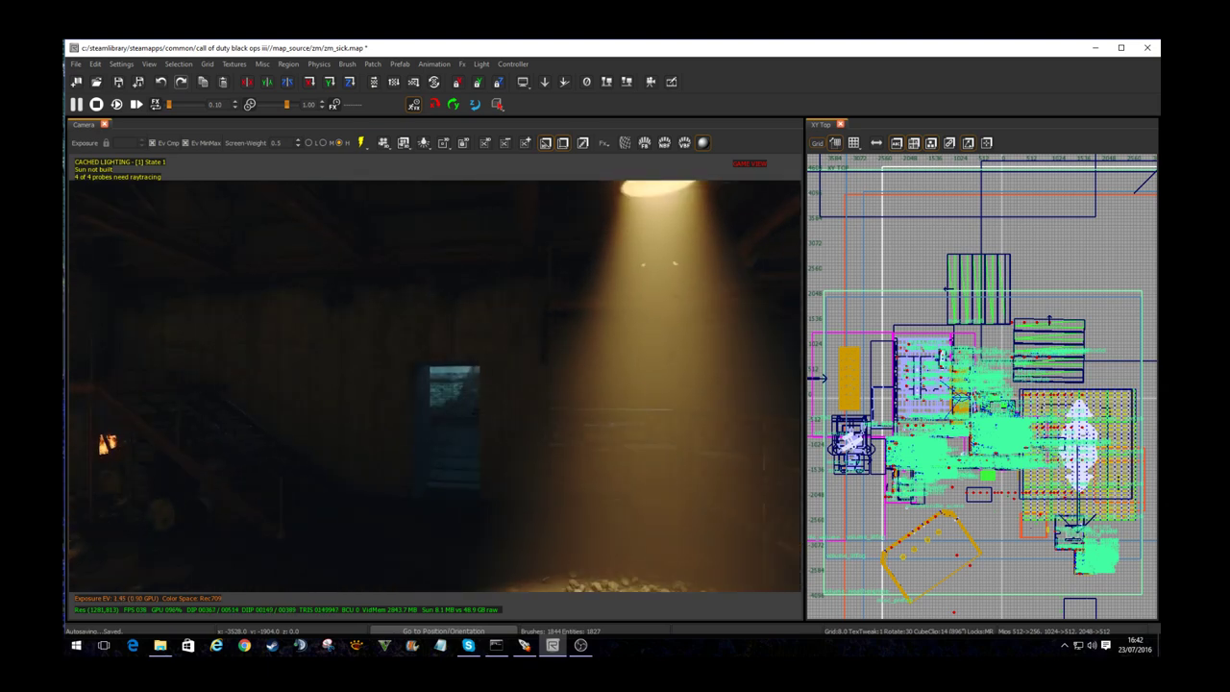
pyautogui.press('w')
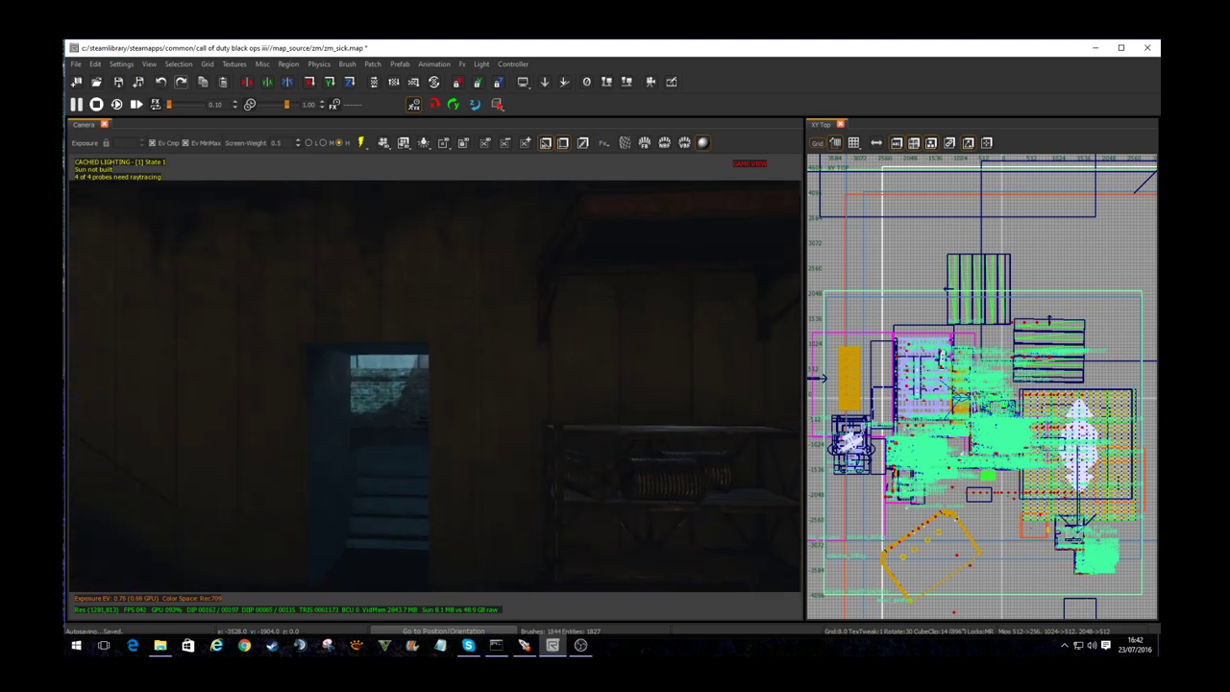
pyautogui.press('Right')
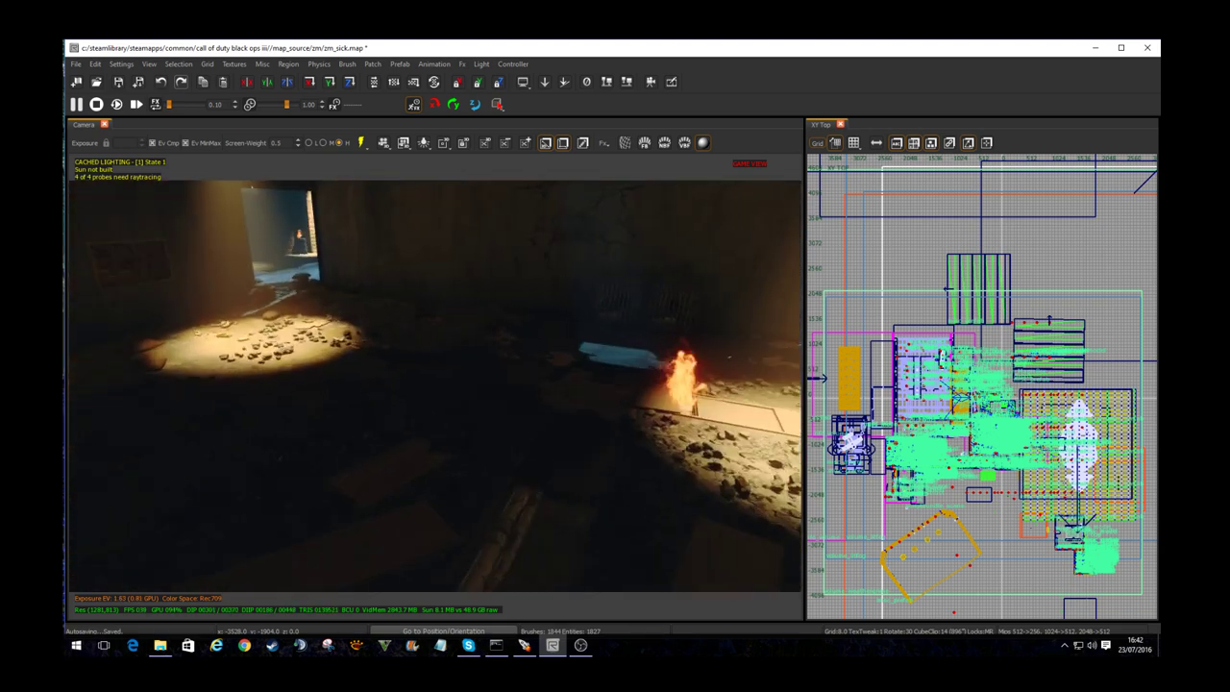
pyautogui.press('a')
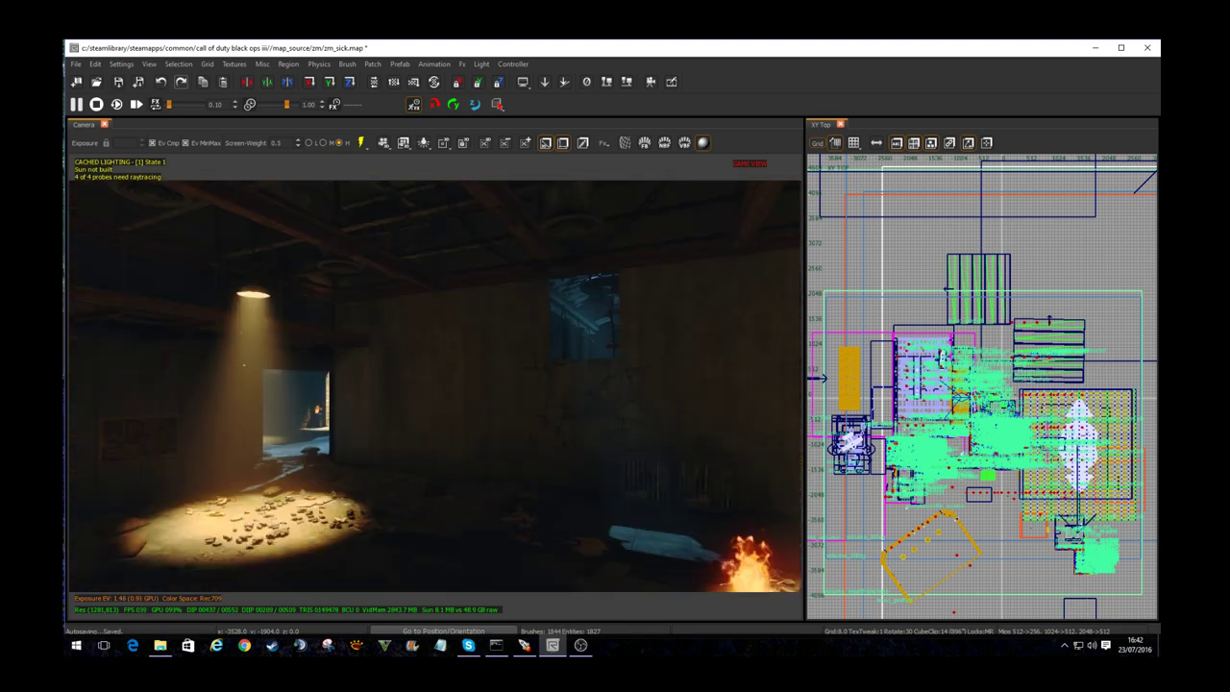
pyautogui.press('w')
pyautogui.press('s')
pyautogui.press('s')
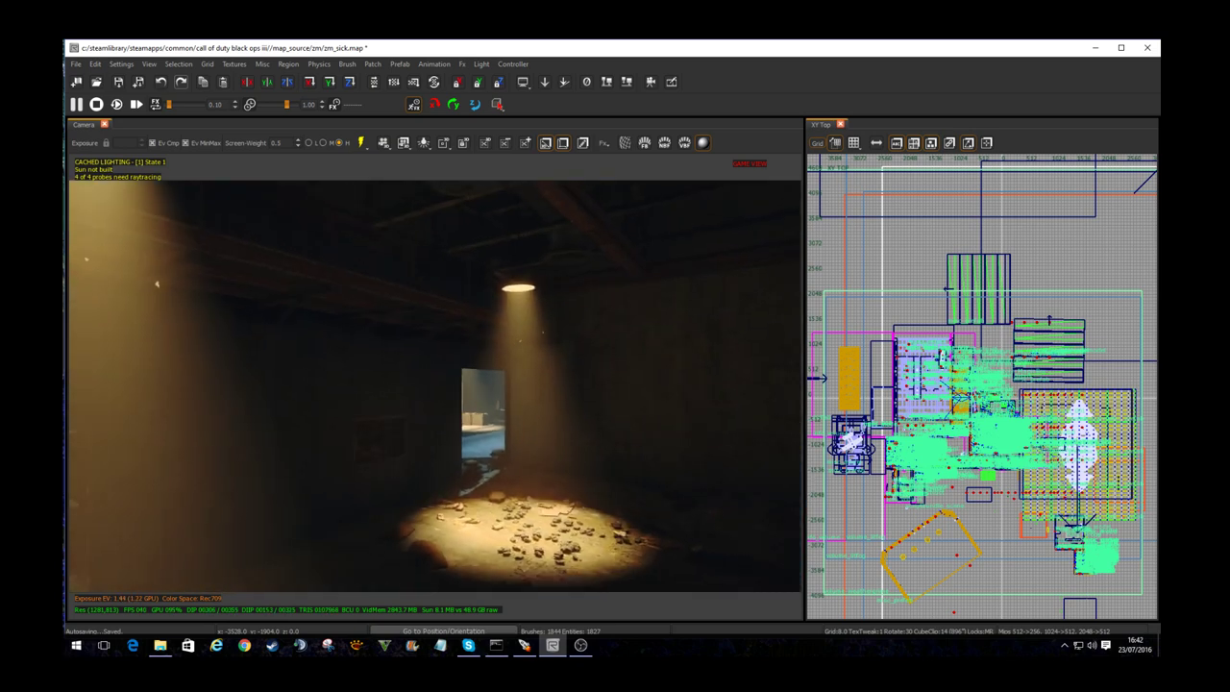
pyautogui.press('g')
pyautogui.press('g')
pyautogui.press('w')
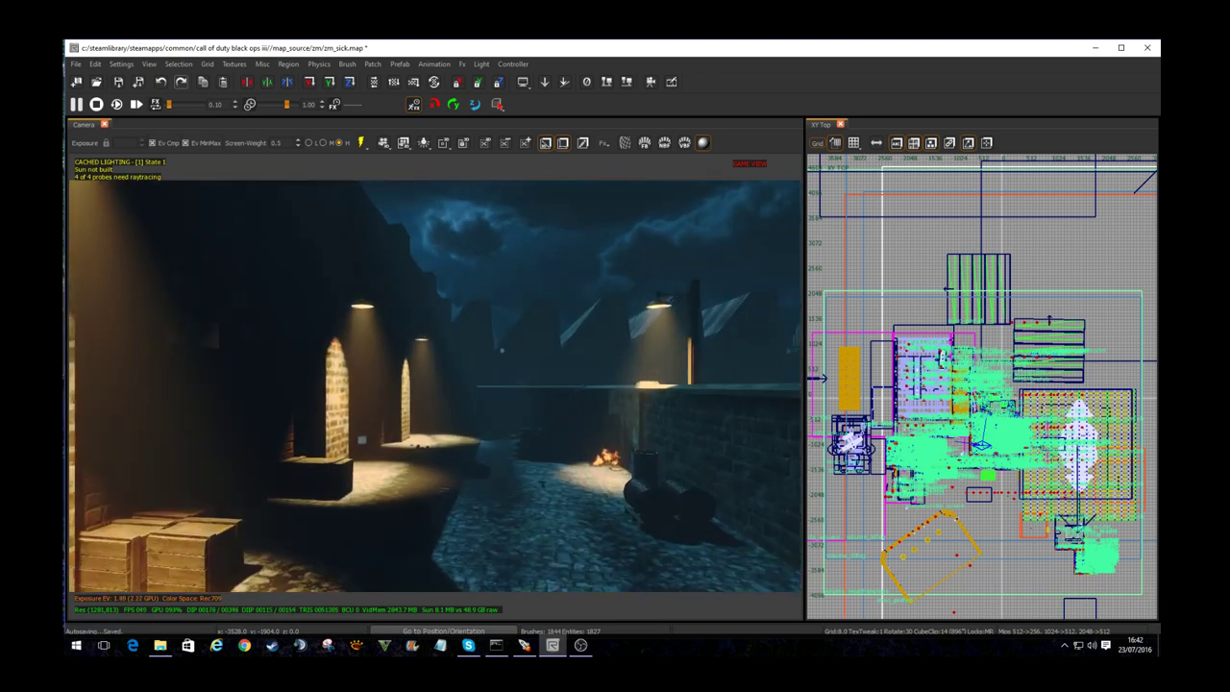
pyautogui.press('s')
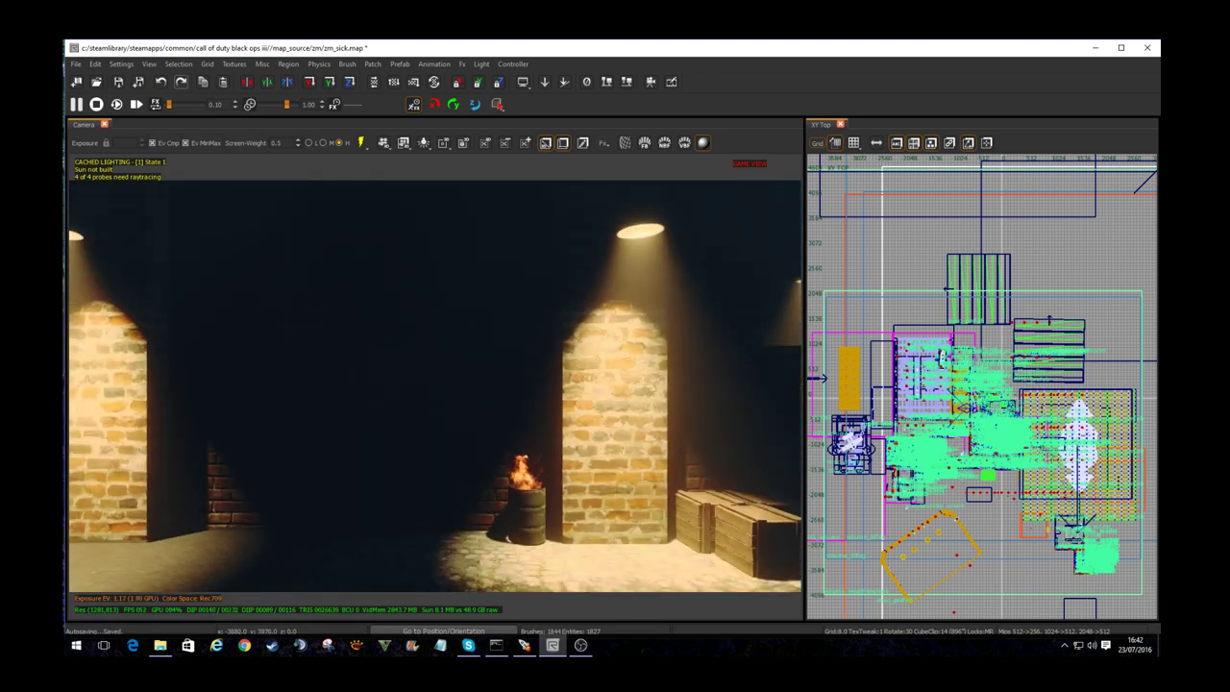
# Step: Open the FX browser and search the effects for "moth"
pyautogui.click(149, 63)
pyautogui.moveTo(192, 75)
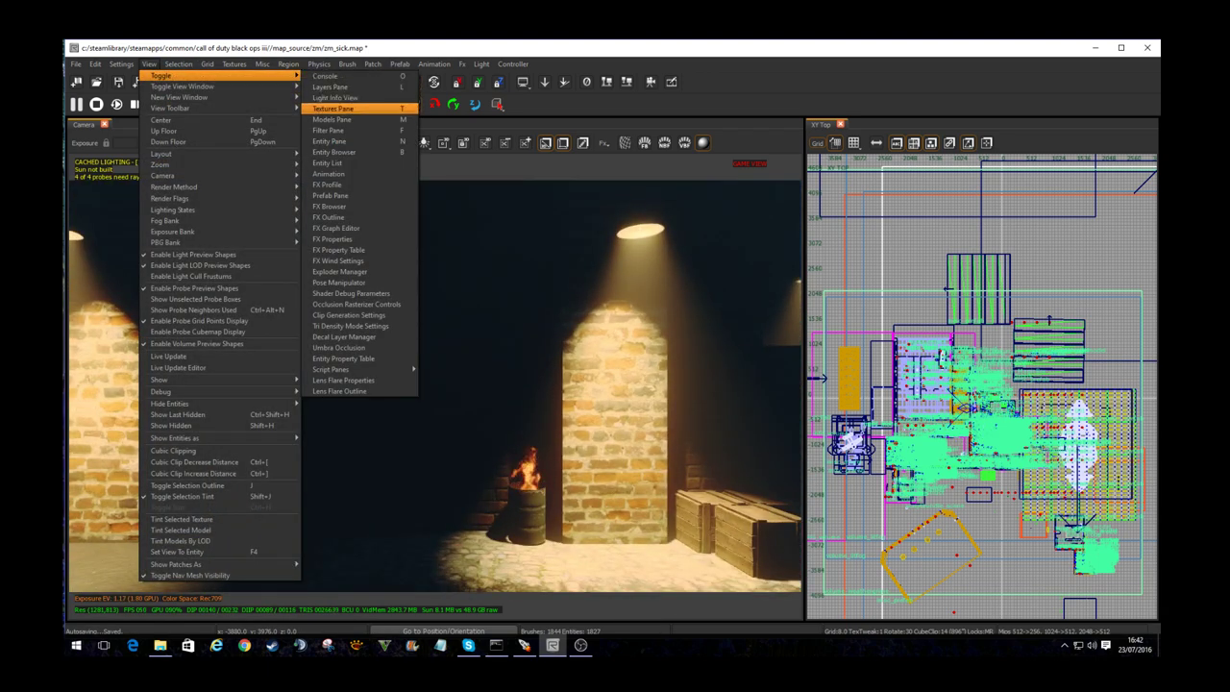
pyautogui.click(329, 206)
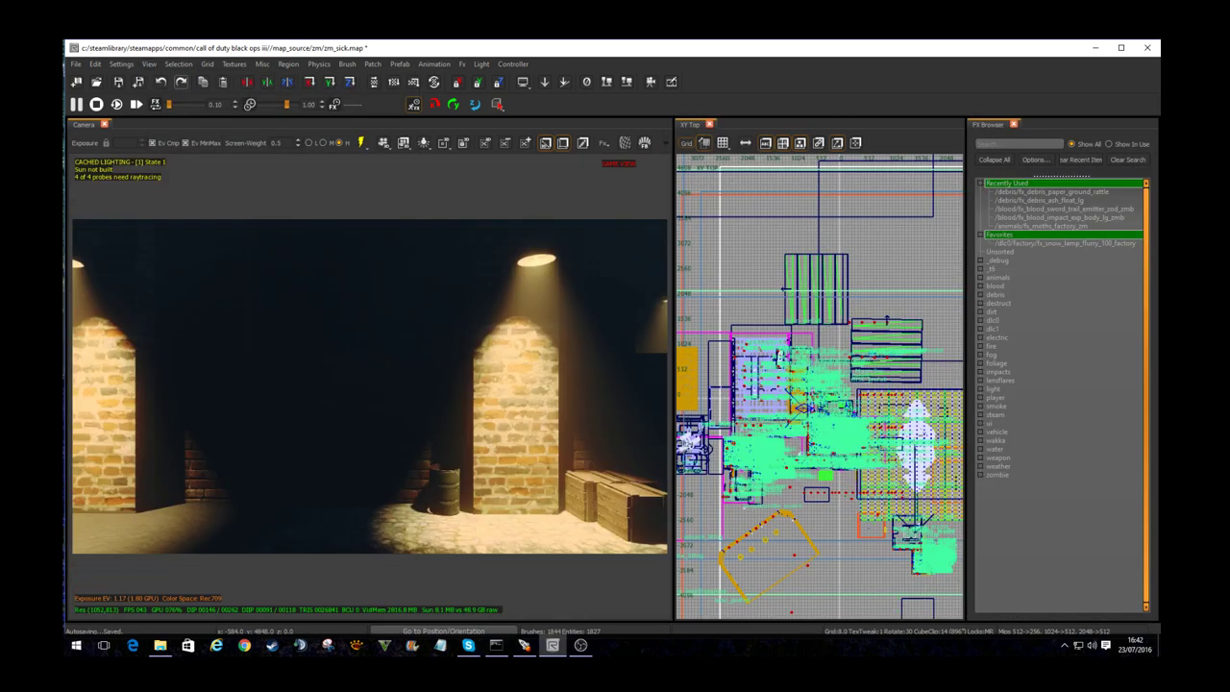
pyautogui.write('moths')
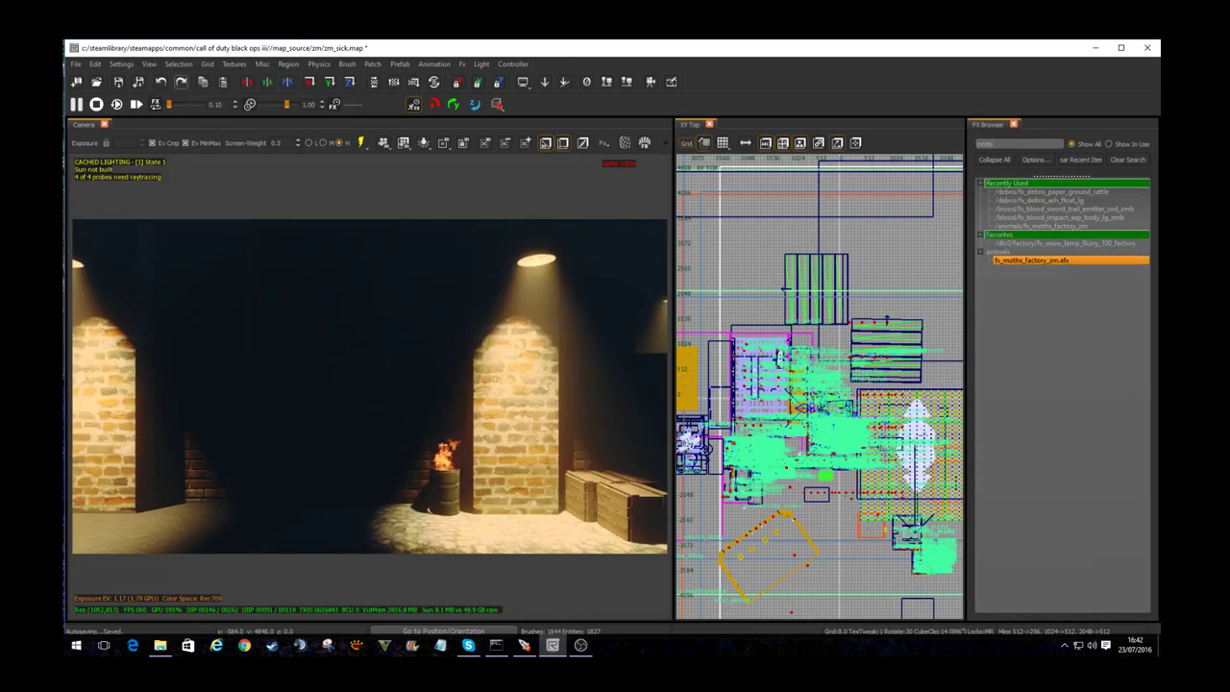
# Step: Add the fx_moths_factory_zm.efx effect to the map and move it down near the courtyard lamp above the barrel fire
pyautogui.click(1031, 261)
pyautogui.moveTo(1031, 261); pyautogui.dragTo(538, 230)
pyautogui.moveTo(538, 229); pyautogui.dragTo(538, 145, button='right')
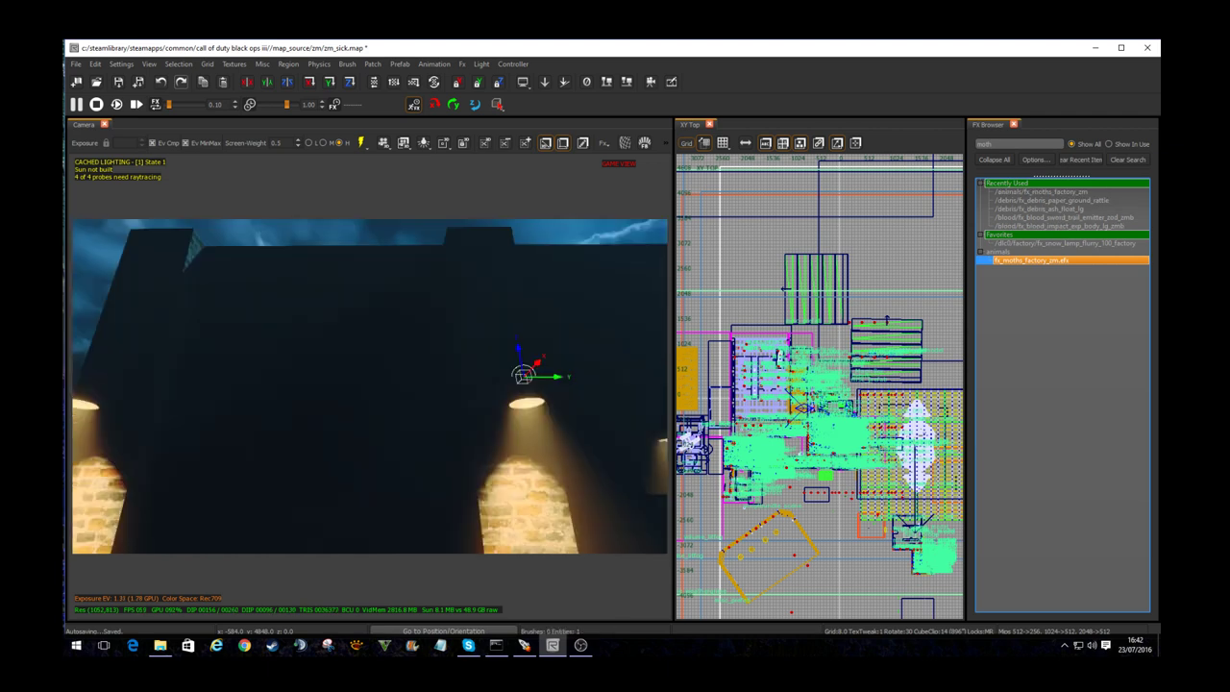
pyautogui.moveTo(523, 352); pyautogui.dragTo(593, 459)
pyautogui.moveTo(593, 459); pyautogui.dragTo(593, 519, button='right')
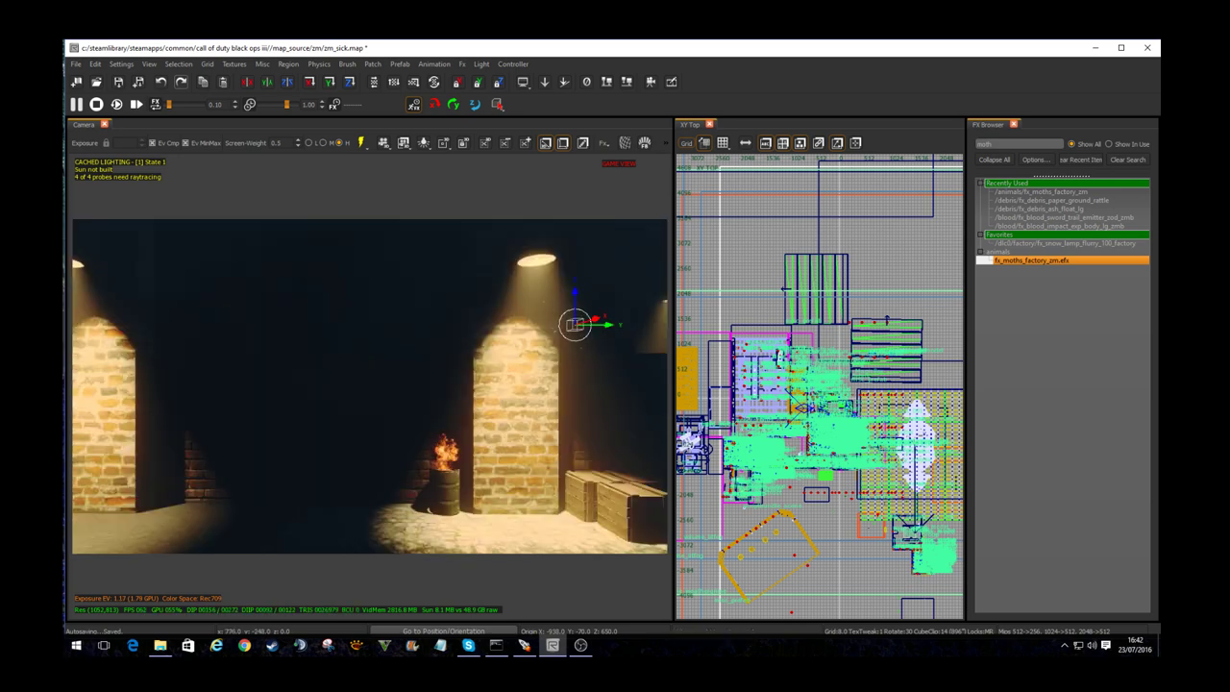
# Step: Centre the moths effect on the lamp in the XY view and raise it under the lampshade to a Z origin of 658
pyautogui.scroll(1, 819, 386)
pyautogui.hotkey('ctrl', 'Tab')
pyautogui.hotkey('ctrl', 'Tab')
pyautogui.hotkey('ctrl', 'Tab')
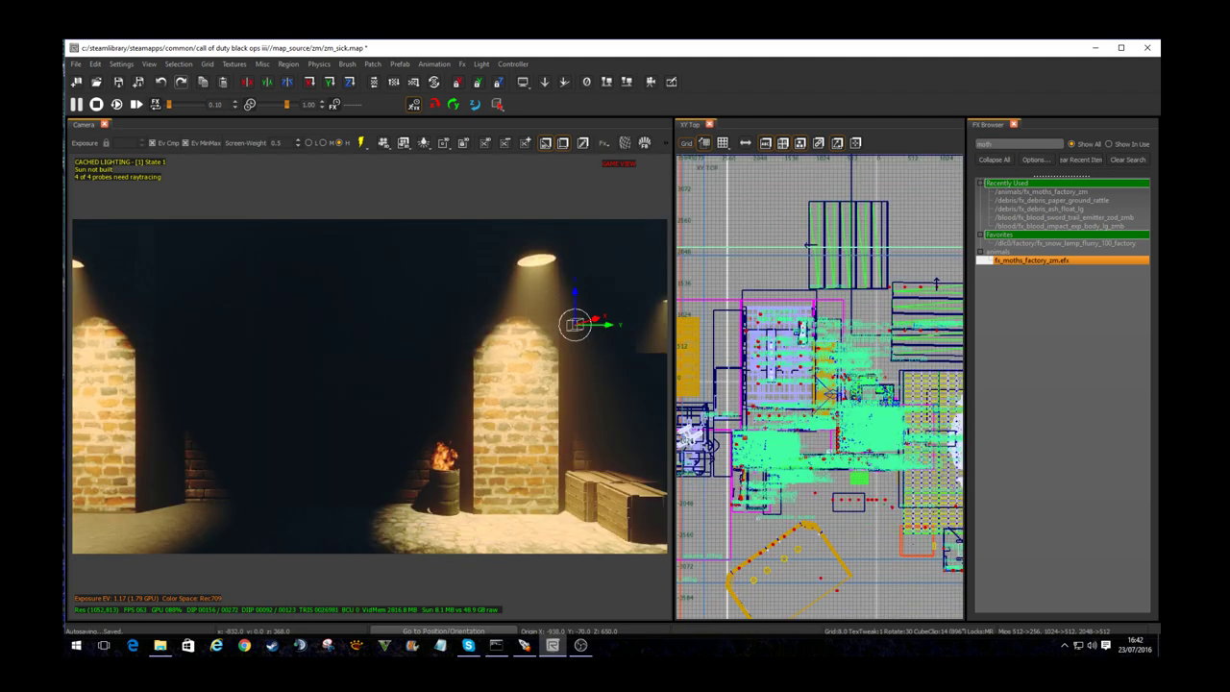
pyautogui.scroll(6, 808, 245)
pyautogui.scroll(3, 845, 423)
pyautogui.moveTo(841, 401); pyautogui.dragTo(823, 419)
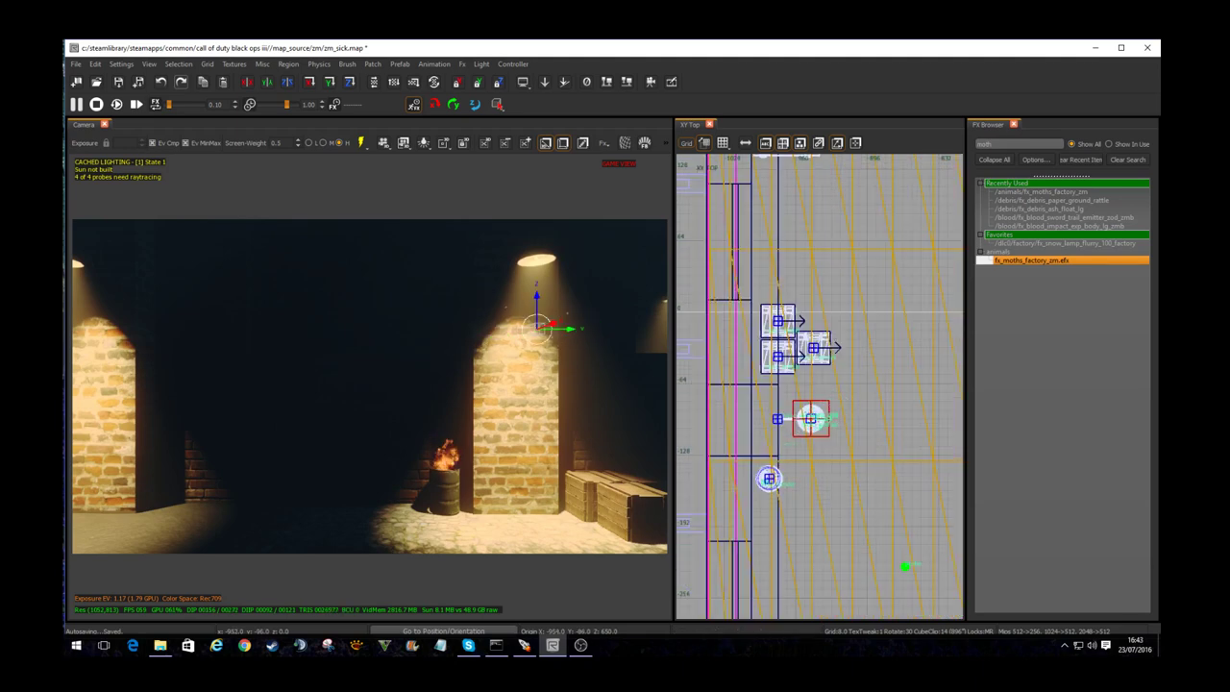
pyautogui.moveTo(536, 327); pyautogui.dragTo(537, 315)
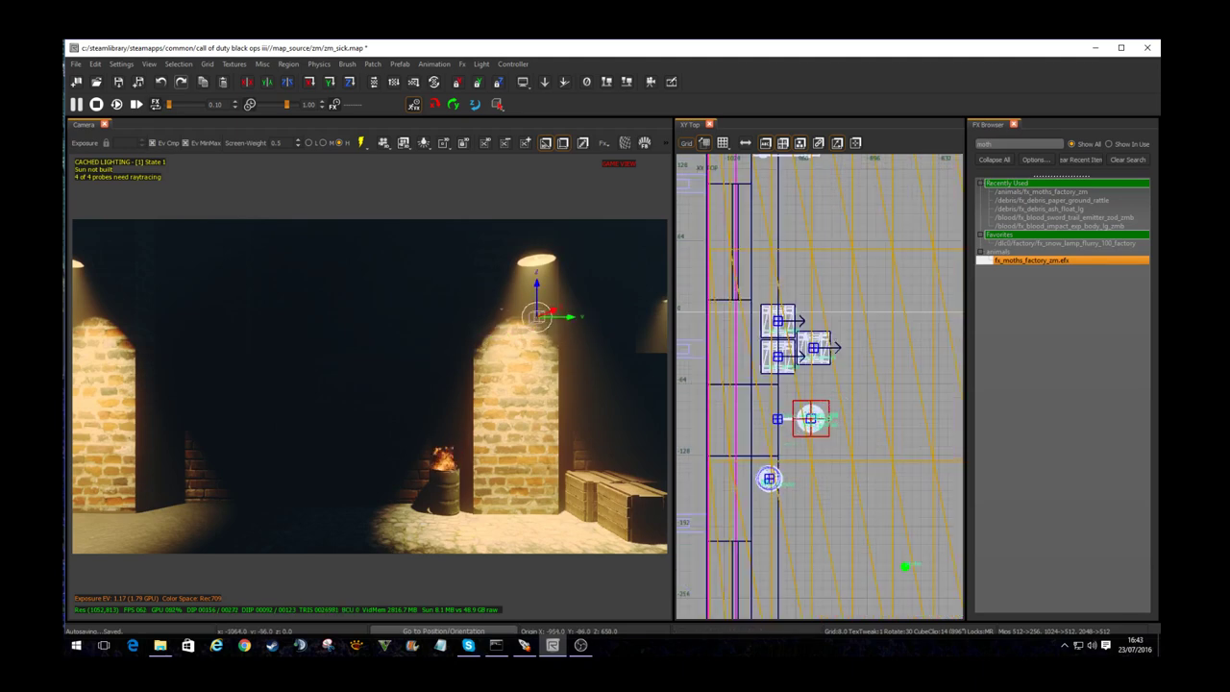
# Step: Duplicate the moths effect under the two neighbouring wall lamps, at Y origins of -406 and 226
pyautogui.moveTo(866, 436); pyautogui.dragTo(838, 266, button='right')
pyautogui.moveTo(536, 315); pyautogui.dragTo(89, 317)
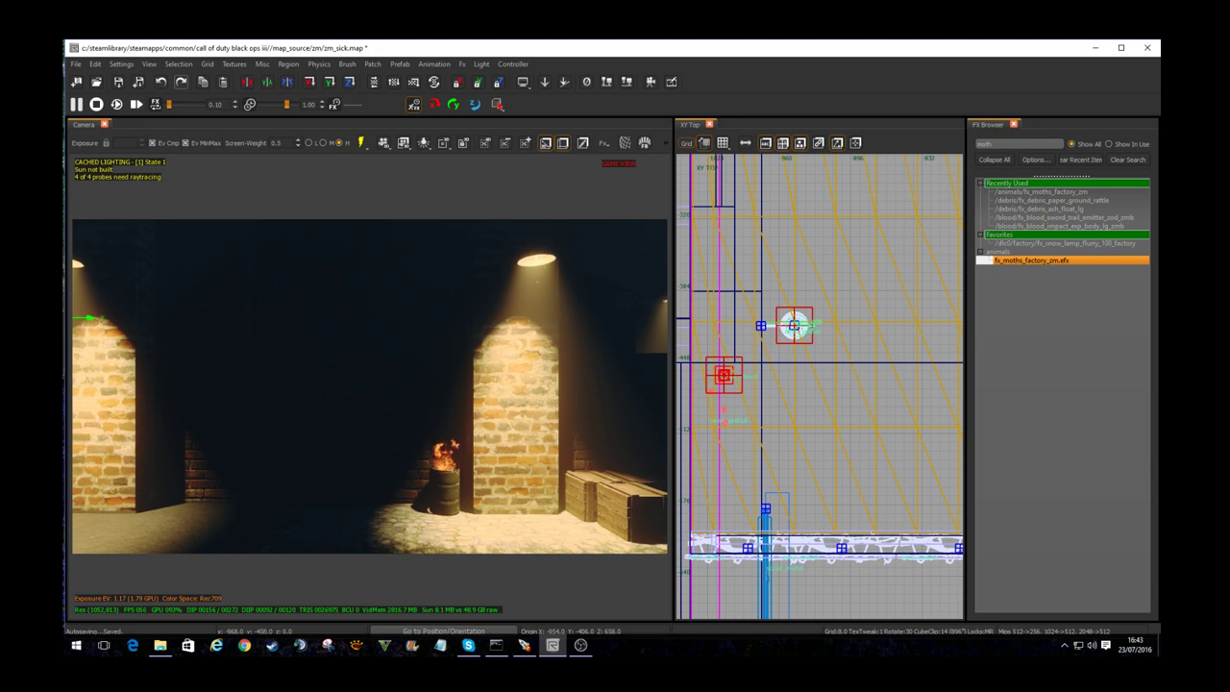
pyautogui.moveTo(369, 384)
pyautogui.mouseDown(button='right')
pyautogui.moveTo(260, 385)
pyautogui.moveTo(481, 385)
pyautogui.moveTo(384, 384)
pyautogui.mouseUp(button='right')
pyautogui.moveTo(838, 361); pyautogui.dragTo(871, 588, button='right')
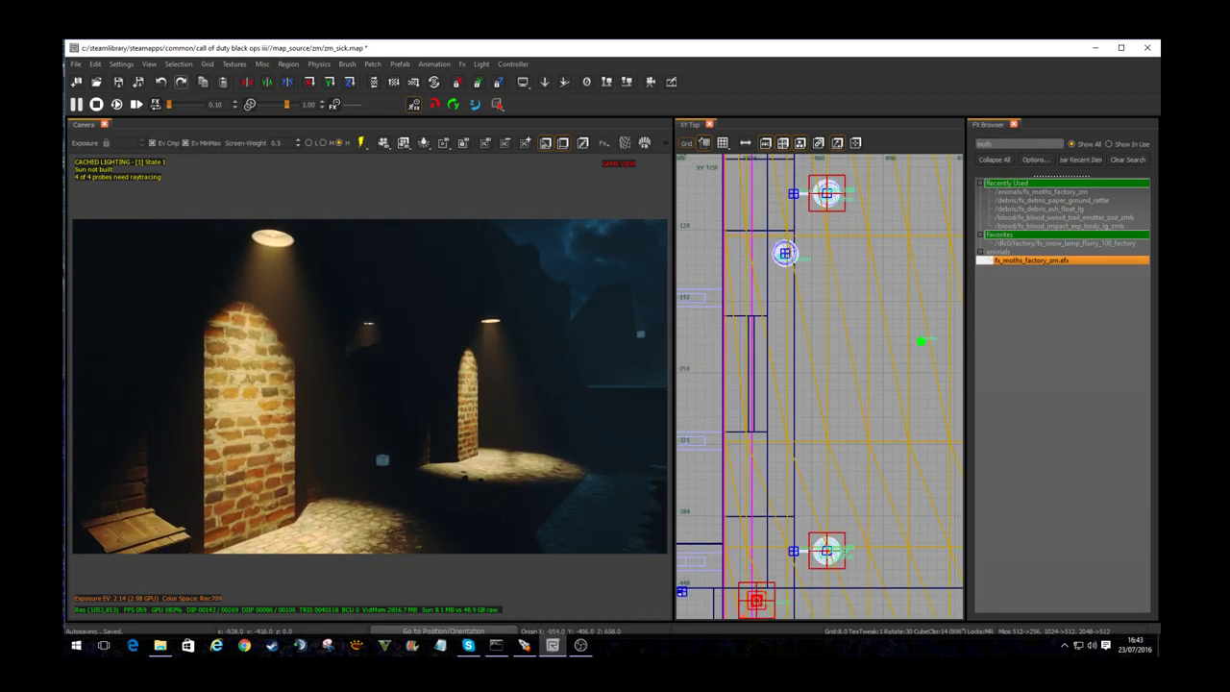
pyautogui.moveTo(854, 193); pyautogui.dragTo(834, 567, button='right')
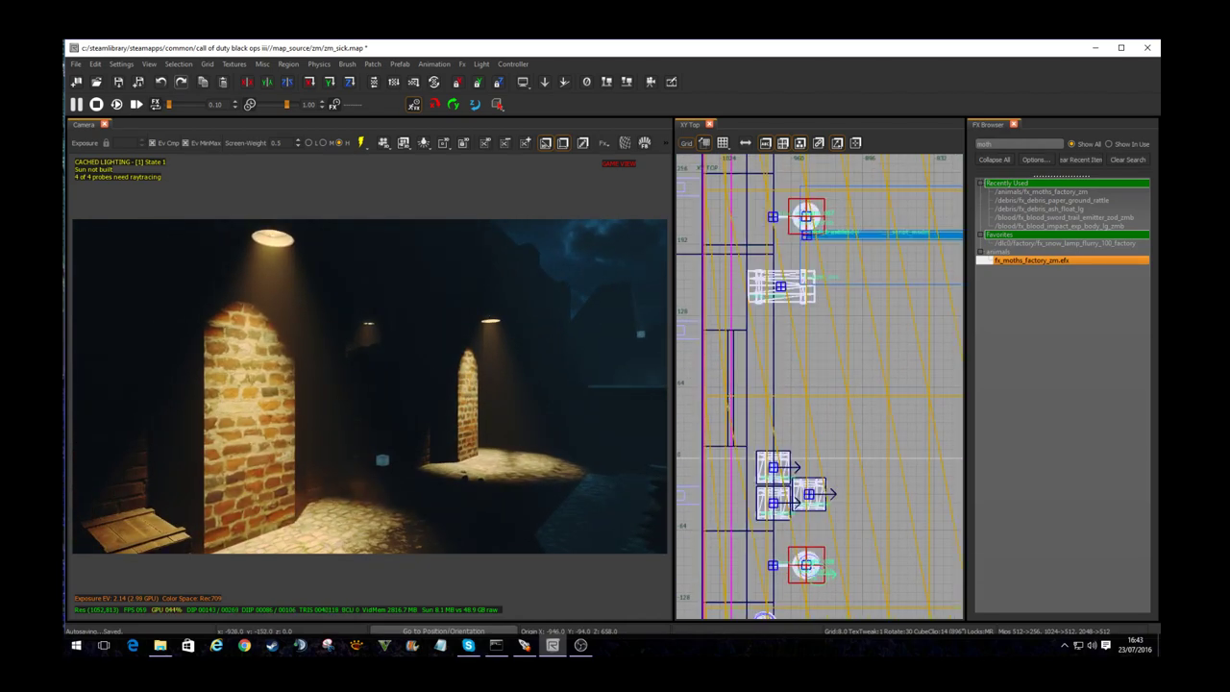
pyautogui.moveTo(828, 570); pyautogui.dragTo(810, 226)
pyautogui.moveTo(241, 301); pyautogui.dragTo(275, 305)
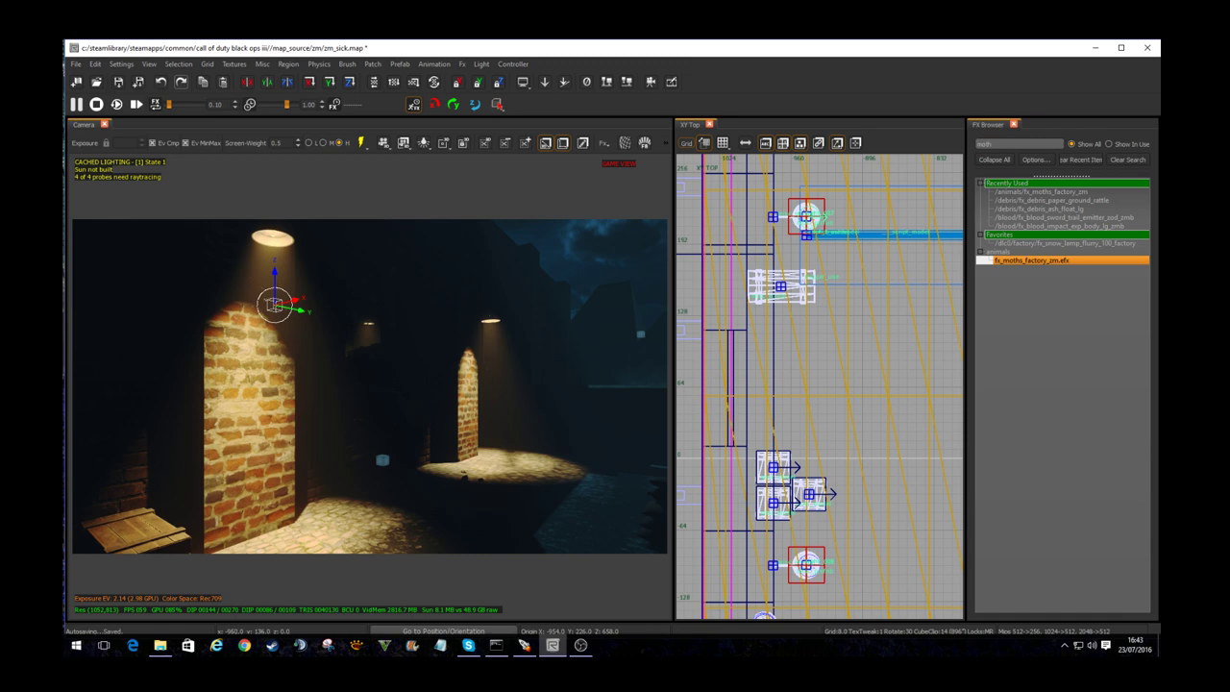
# Step: Copy the moths effect under the next wall lamp along the courtyard, at a Y origin of 534
pyautogui.moveTo(370, 384); pyautogui.dragTo(383, 461, button='right')
pyautogui.moveTo(843, 221); pyautogui.dragTo(824, 528, button='right')
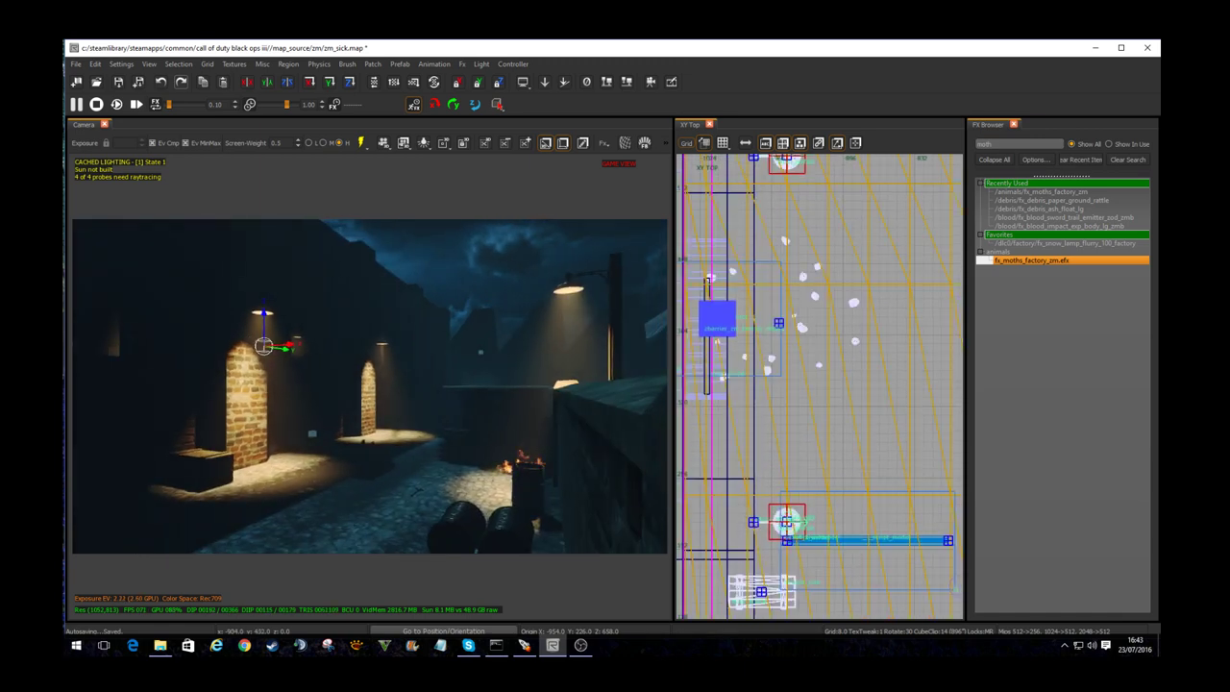
pyautogui.moveTo(790, 522); pyautogui.dragTo(807, 201)
pyautogui.moveTo(808, 201); pyautogui.dragTo(823, 375, button='right')
pyautogui.moveTo(822, 373); pyautogui.dragTo(803, 328)
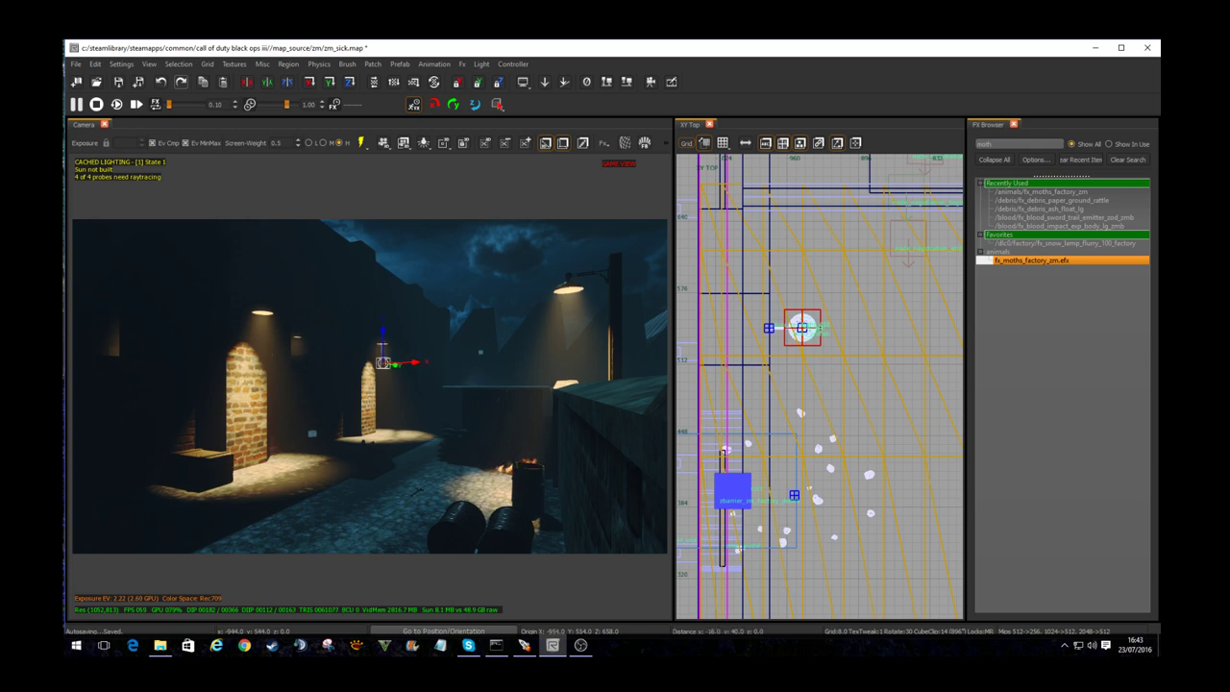
# Step: Copy the moths effect to the lamp post across the courtyard and raise it under the lampshade to a Z origin of 682
pyautogui.moveTo(369, 385); pyautogui.dragTo(642, 385, button='right')
pyautogui.scroll(-1, 817, 396)
pyautogui.moveTo(853, 409); pyautogui.dragTo(730, 307, button='right')
pyautogui.moveTo(691, 259); pyautogui.dragTo(904, 508)
pyautogui.moveTo(903, 507); pyautogui.dragTo(758, 472, button='right')
pyautogui.moveTo(743, 455); pyautogui.dragTo(801, 453)
pyautogui.moveTo(403, 413); pyautogui.dragTo(375, 261, button='right')
pyautogui.moveTo(340, 360); pyautogui.dragTo(340, 302)
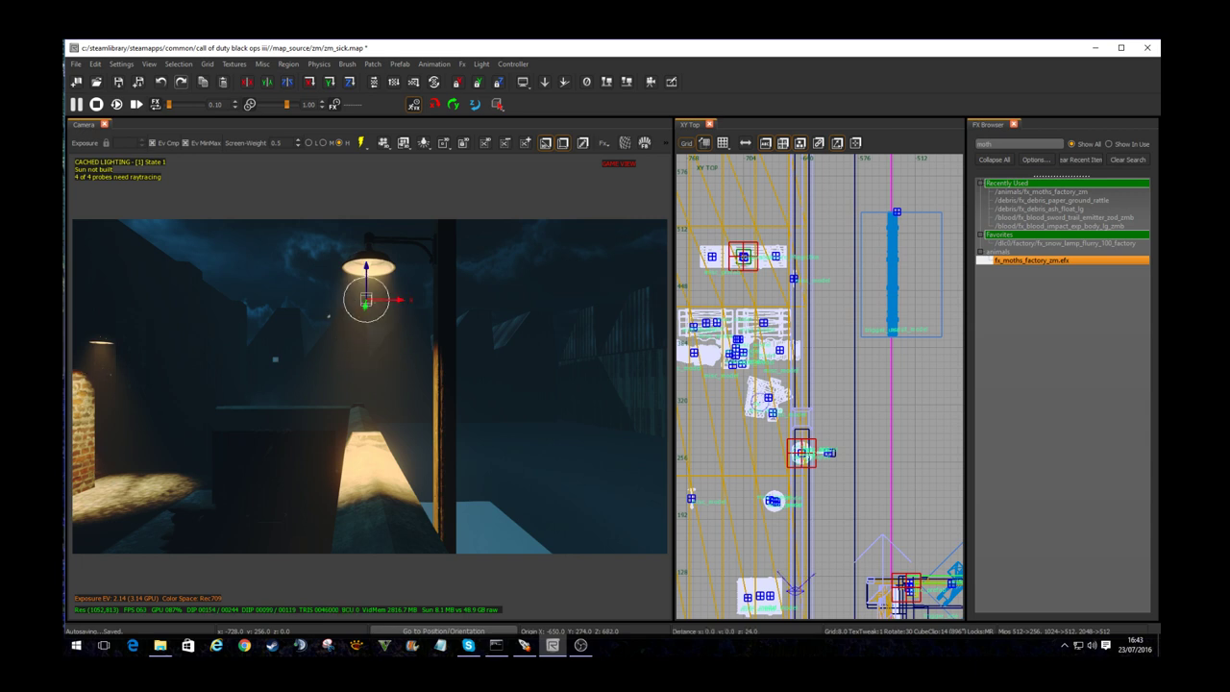
pyautogui.press('Escape')
# Step: Search the effects for "smoke" and add fx_smk_line_25_black.efx to the map near the ground fire by the wall
pyautogui.moveTo(340, 301); pyautogui.dragTo(298, 317, button='right')
pyautogui.moveTo(266, 359); pyautogui.dragTo(159, 288, button='right')
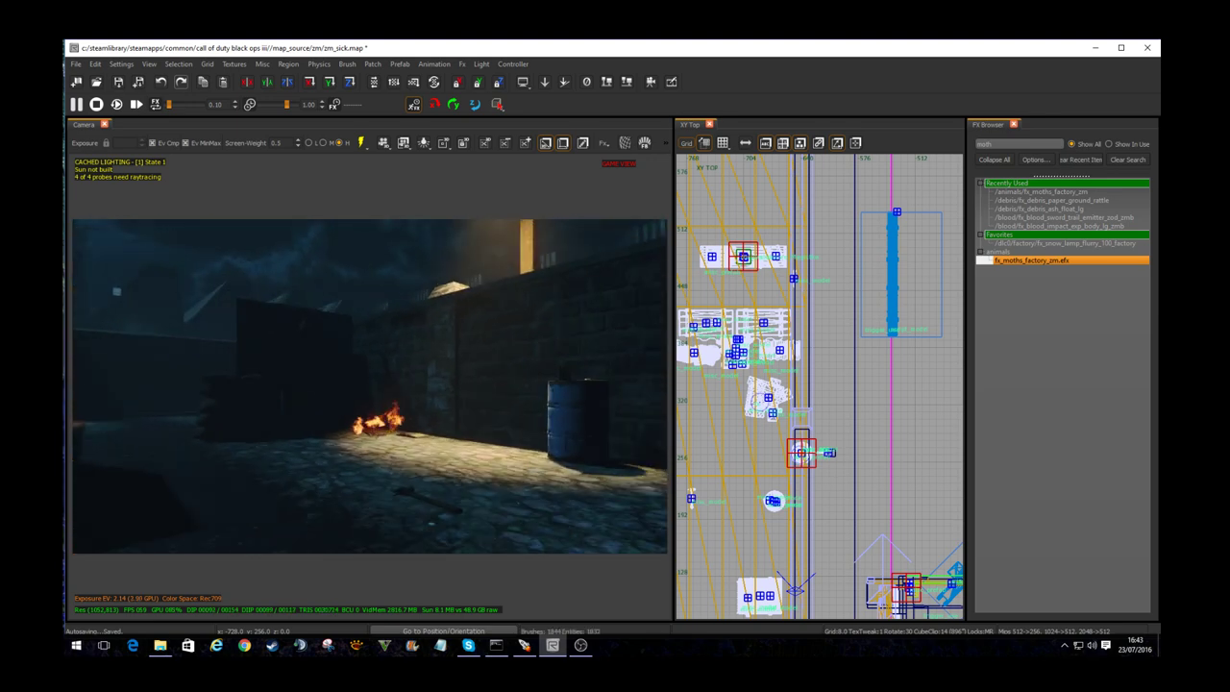
pyautogui.write('smoke')
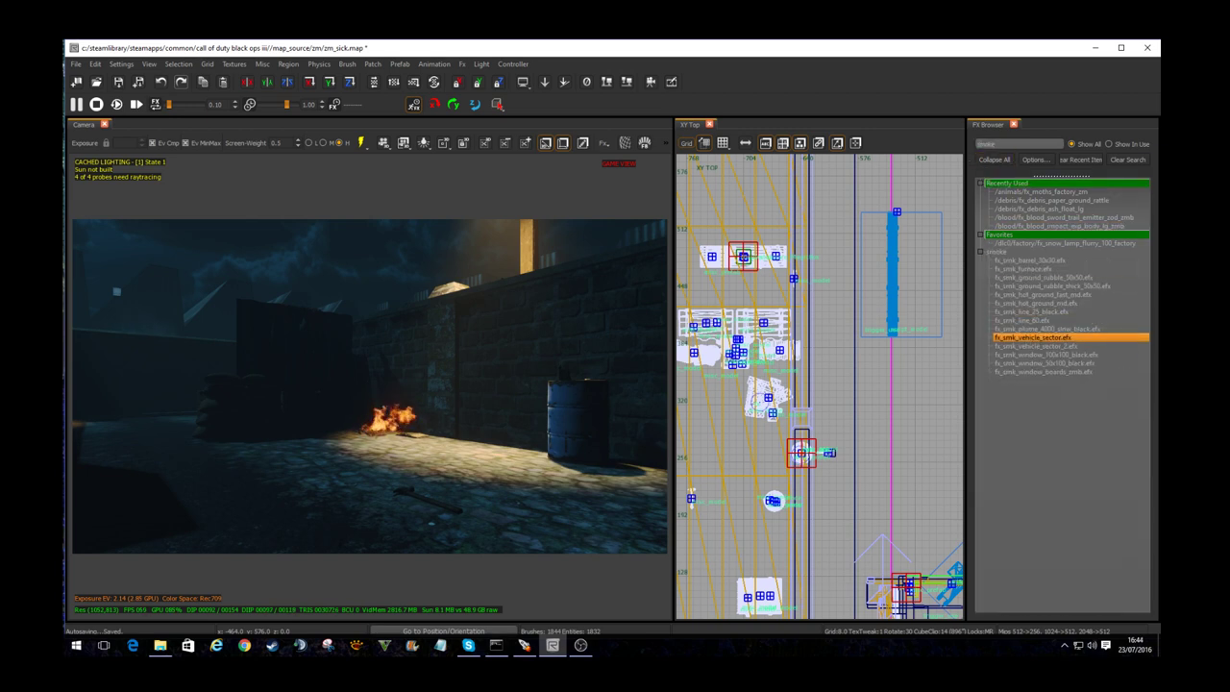
pyautogui.click(1043, 295)
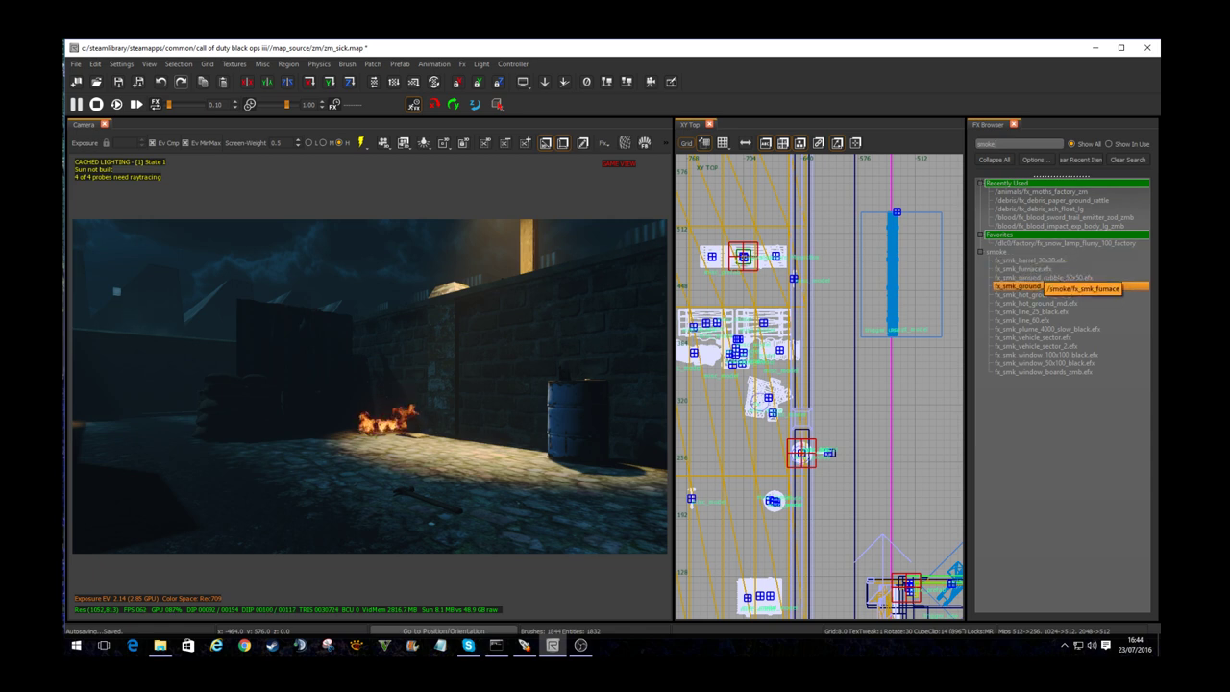
pyautogui.click(1031, 311)
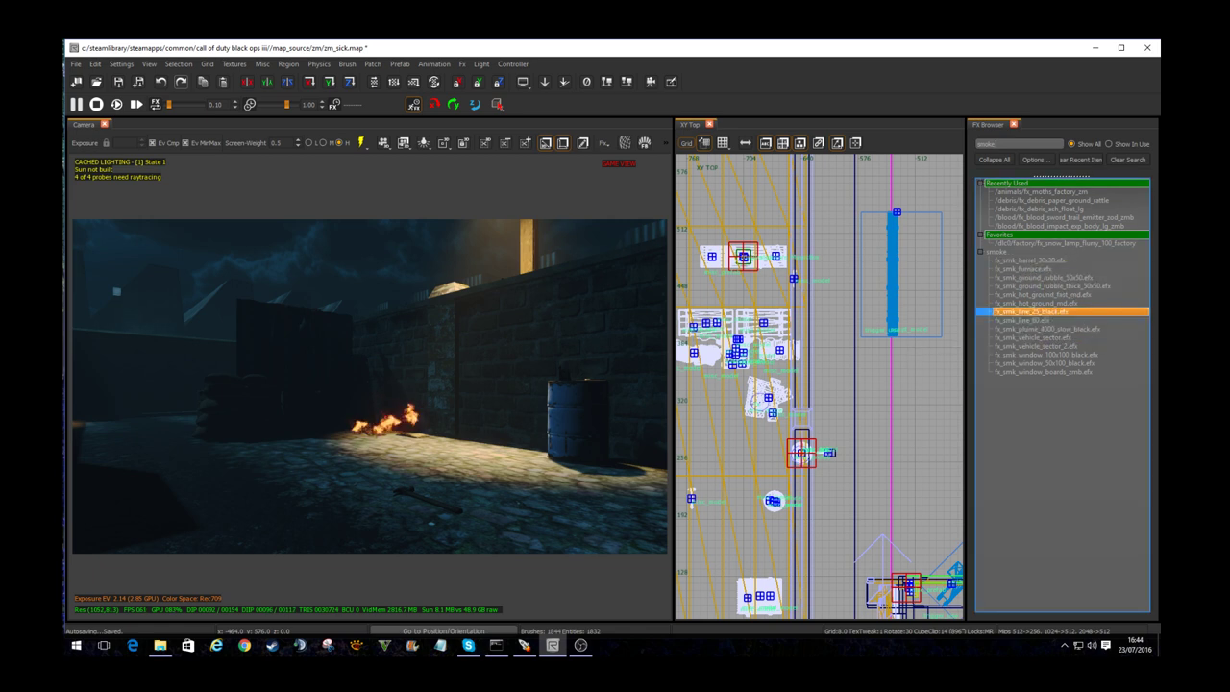
pyautogui.doubleClick(1031, 311)
# Step: Move the smoke effect onto the ground fire beside the brick wall, lowering it to a Z origin of 530
pyautogui.moveTo(376, 306); pyautogui.dragTo(376, 345)
pyautogui.moveTo(376, 370); pyautogui.dragTo(413, 346, button='right')
pyautogui.moveTo(407, 297); pyautogui.dragTo(473, 346)
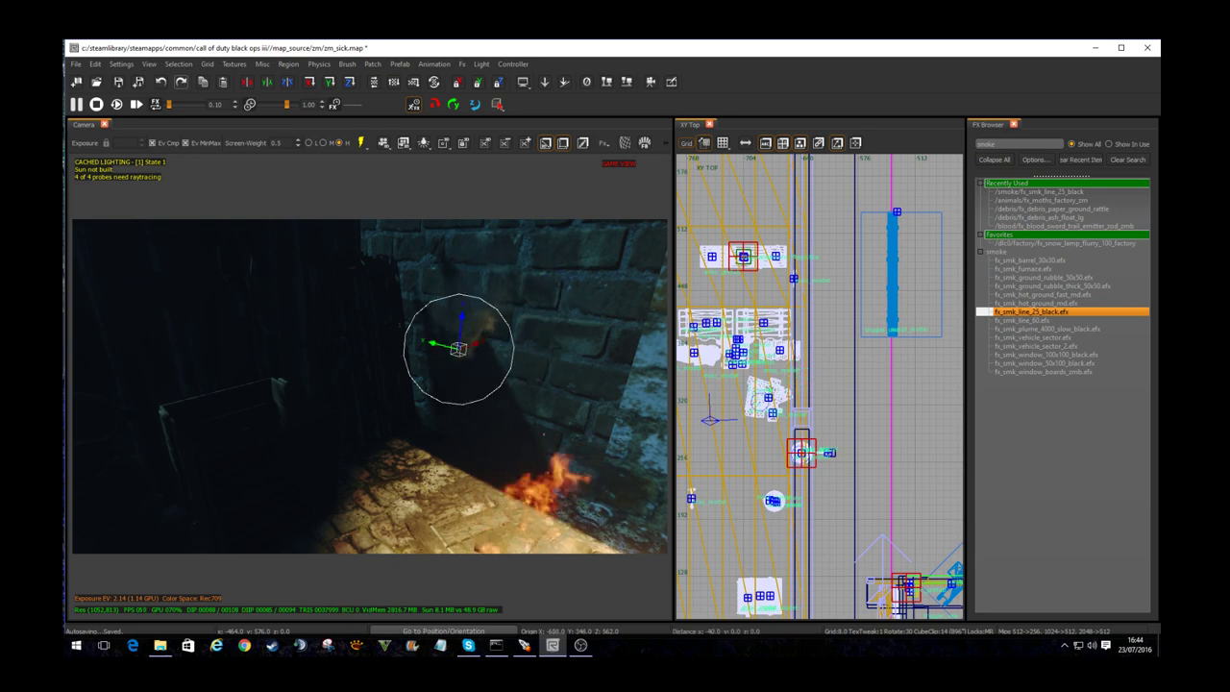
pyautogui.moveTo(473, 346); pyautogui.dragTo(519, 390, button='right')
pyautogui.moveTo(413, 267); pyautogui.dragTo(425, 370)
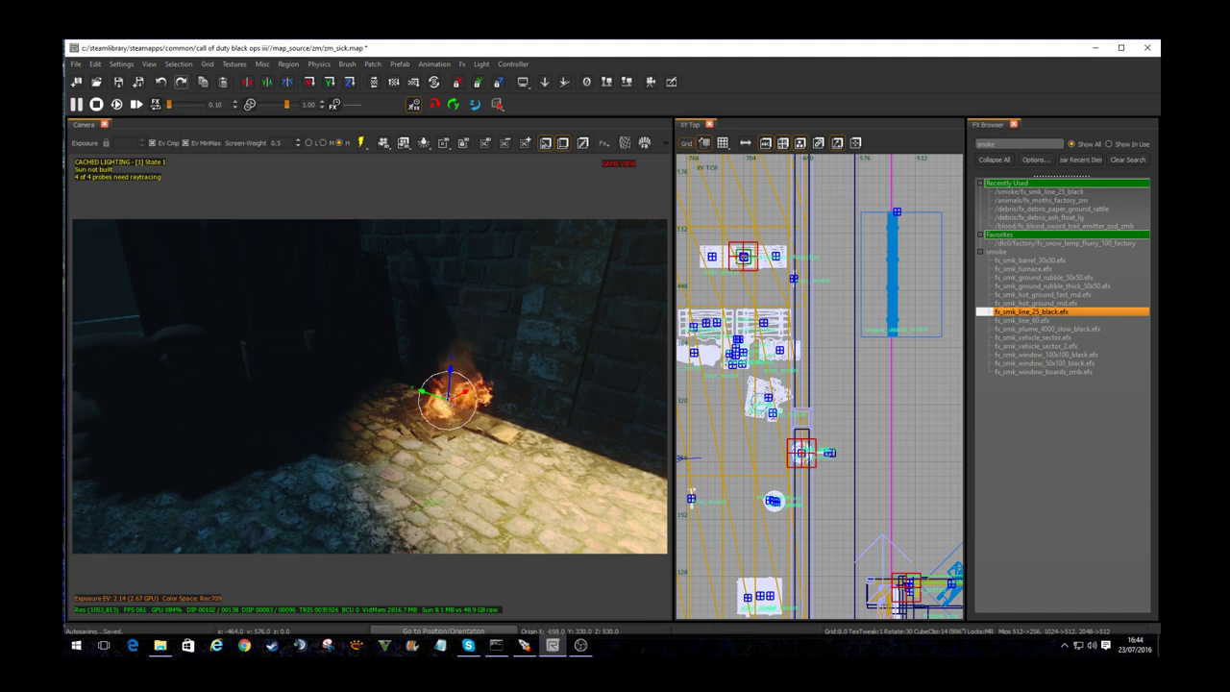
pyautogui.press('Escape')
# Step: Close the FX browser and widen the XY view
pyautogui.moveTo(448, 399); pyautogui.dragTo(471, 419, button='right')
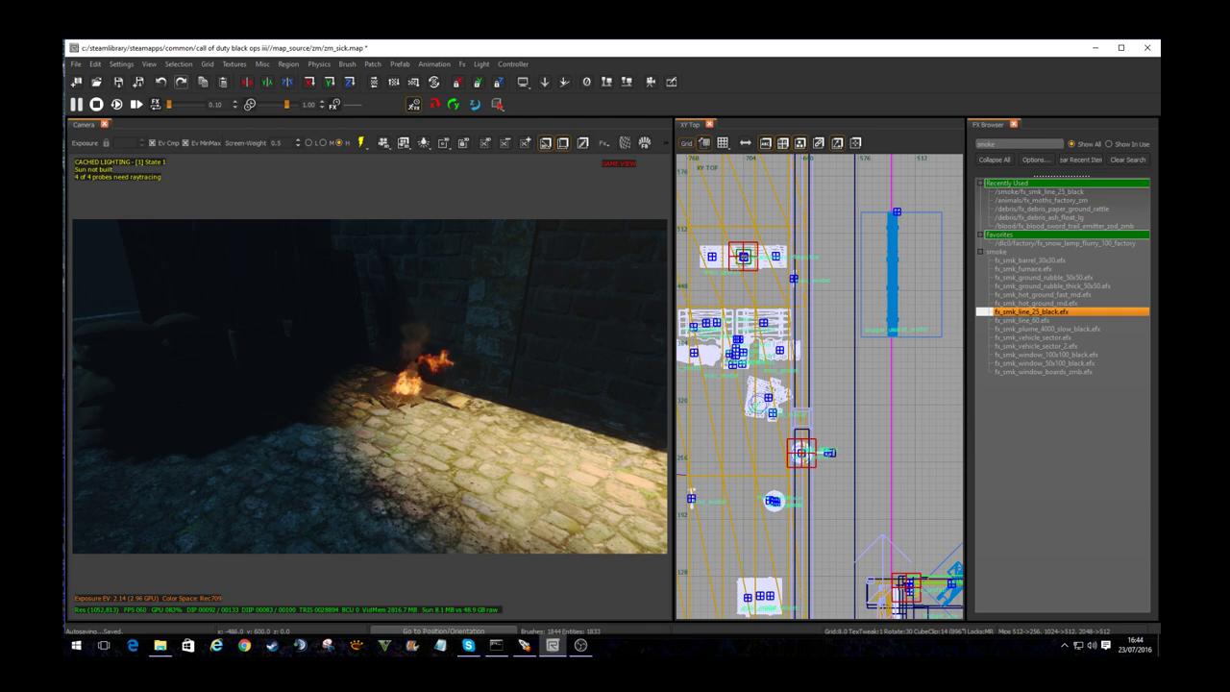
pyautogui.click(1013, 124)
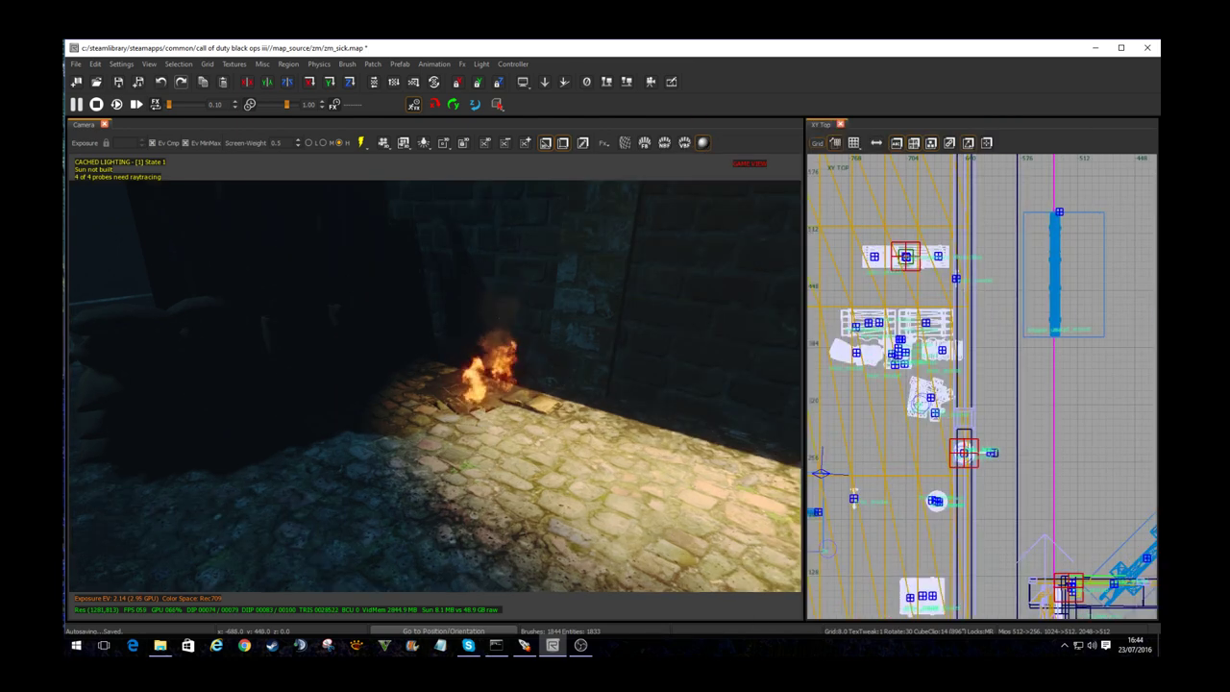
pyautogui.moveTo(804, 301); pyautogui.dragTo(605, 301)
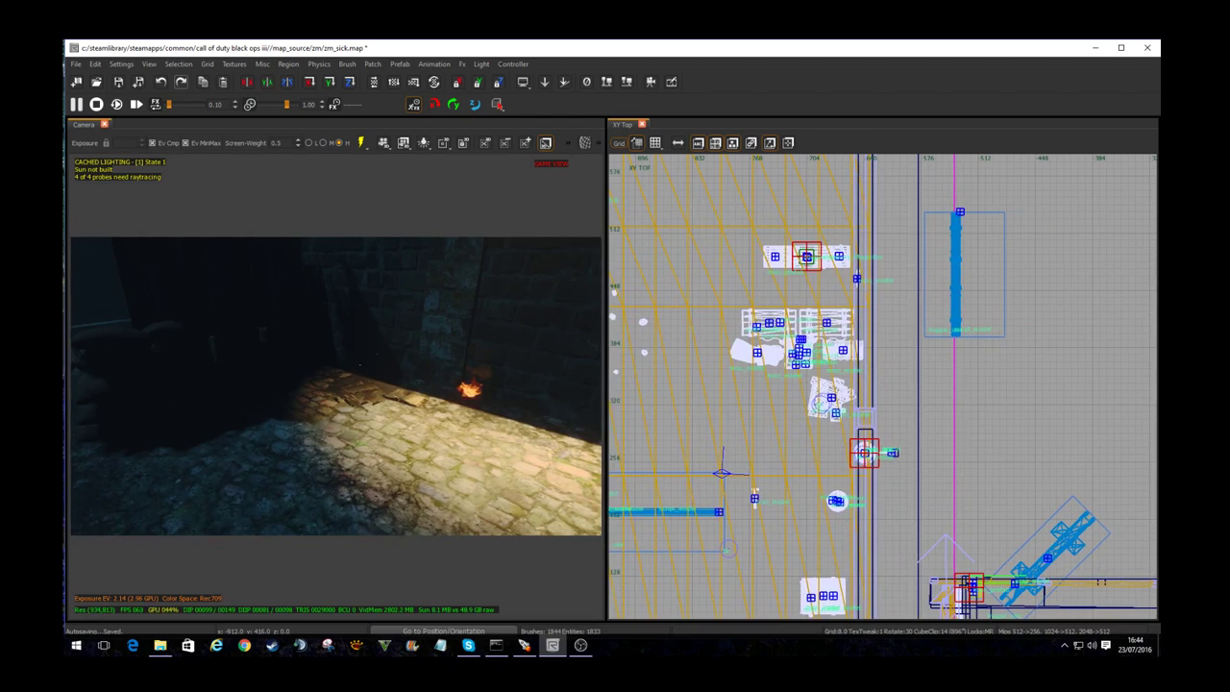
pyautogui.click(149, 64)
pyautogui.click(149, 64)
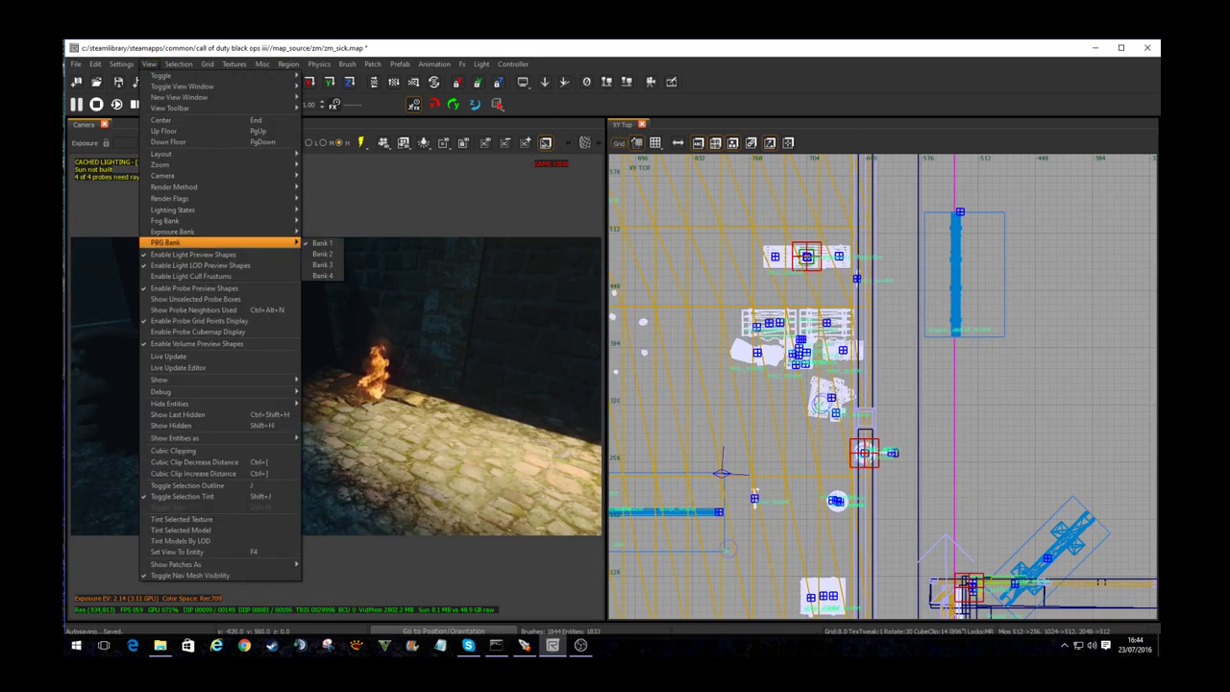
pyautogui.moveTo(221, 187)
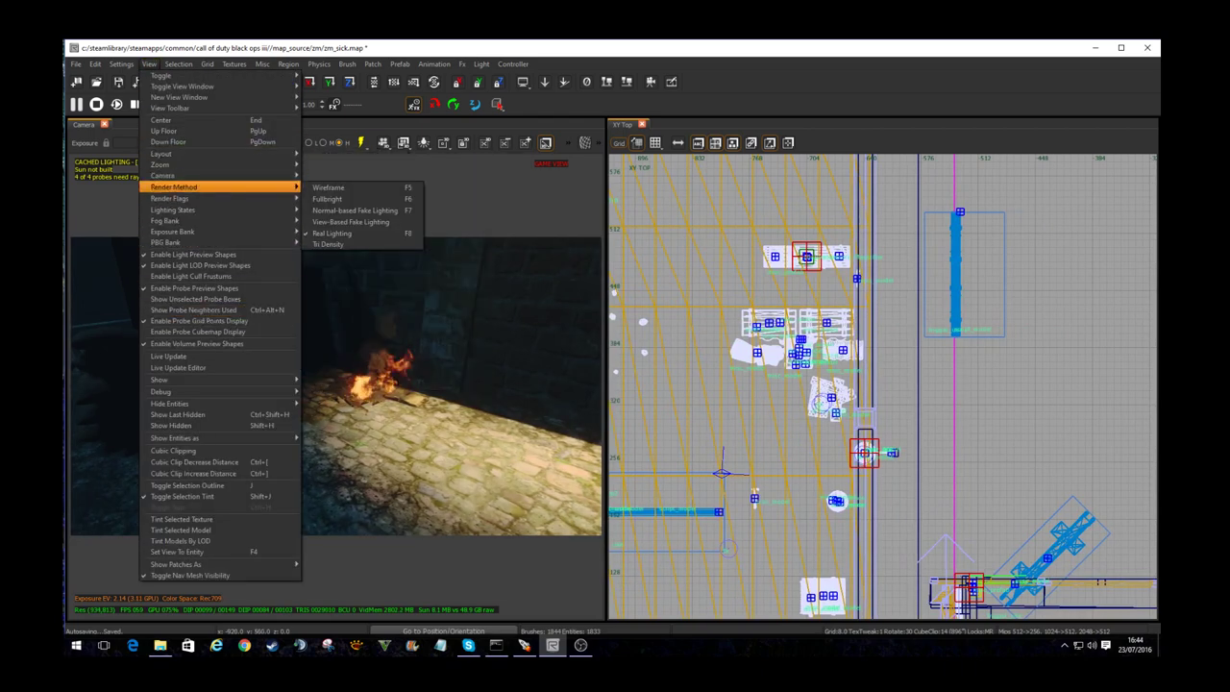
pyautogui.moveTo(192, 87)
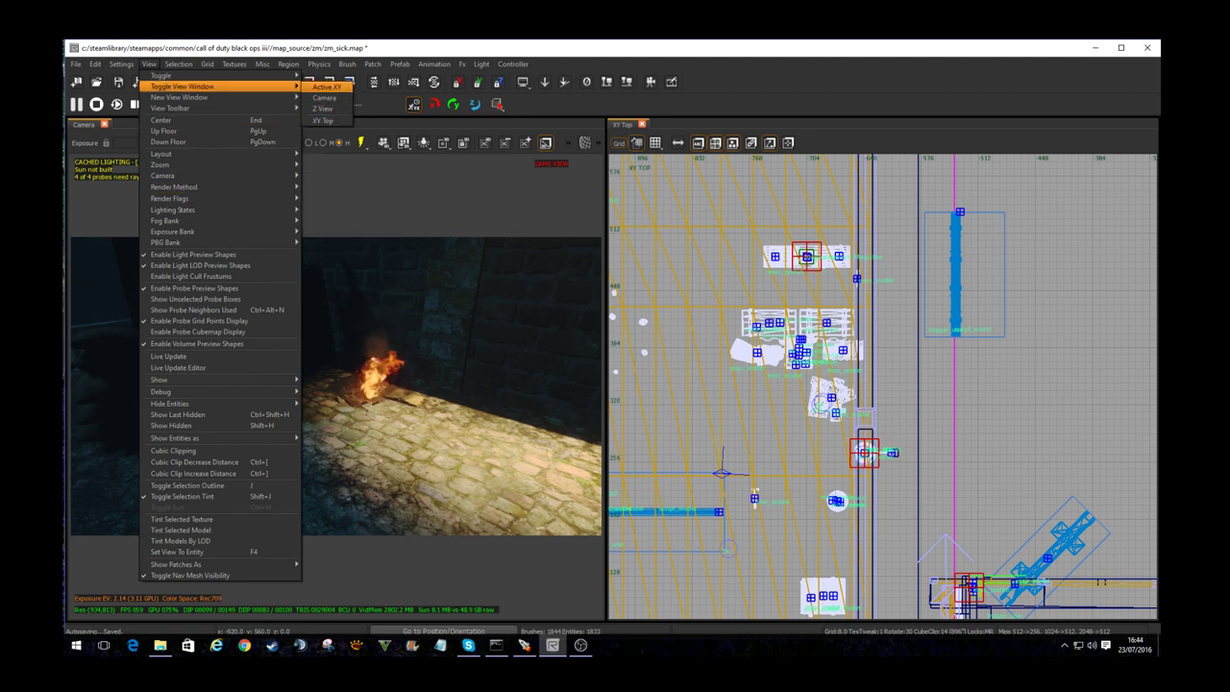
pyautogui.press('Escape')
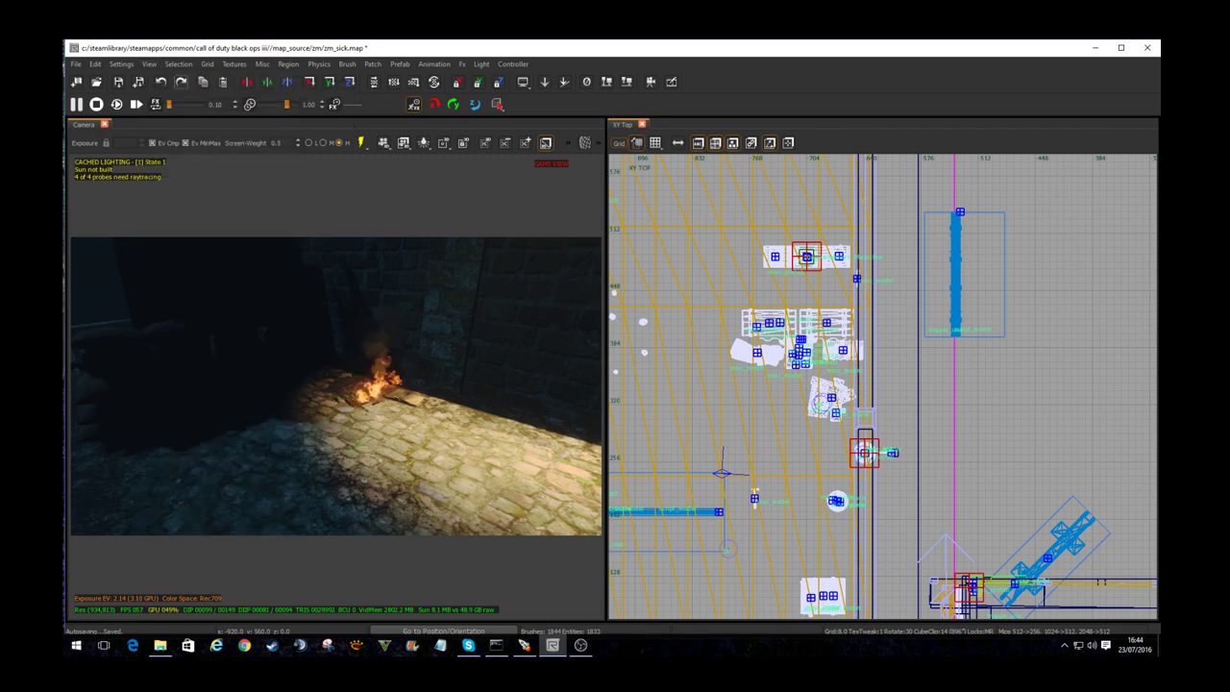
pyautogui.hotkey('ctrl', 'Tab')
pyautogui.hotkey('ctrl', 'Tab')
pyautogui.hotkey('ctrl', 'Tab')
pyautogui.hotkey('ctrl', 'Tab')
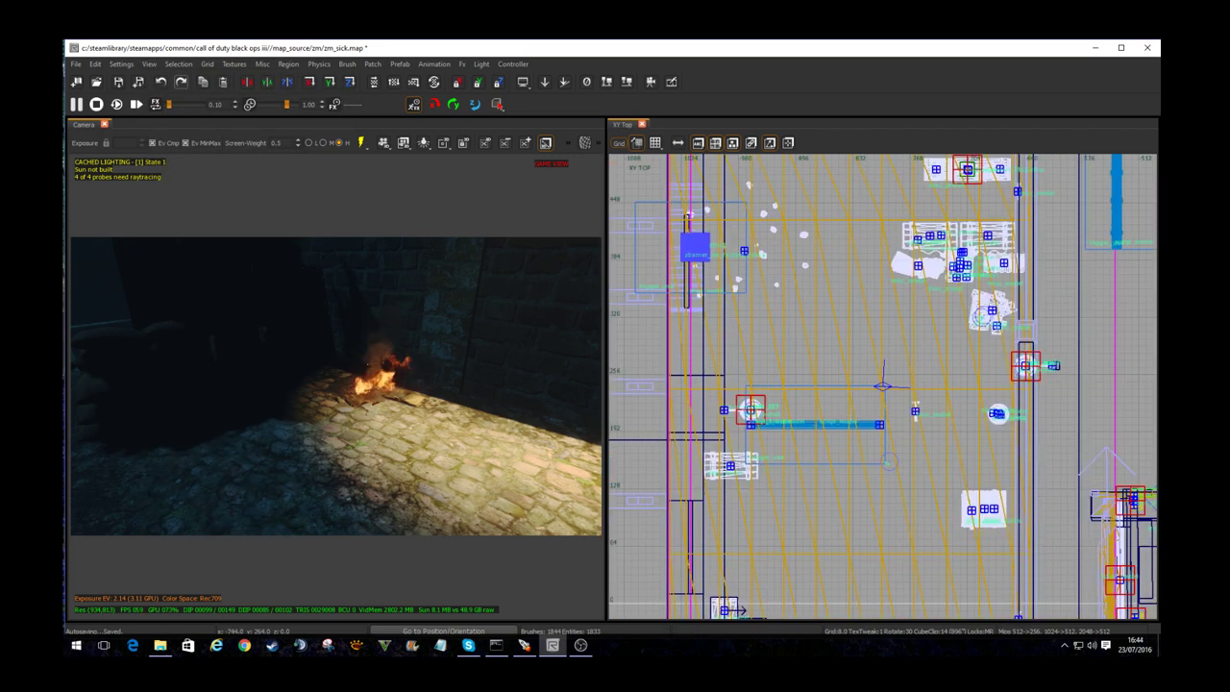
pyautogui.scroll(-9, 925, 378)
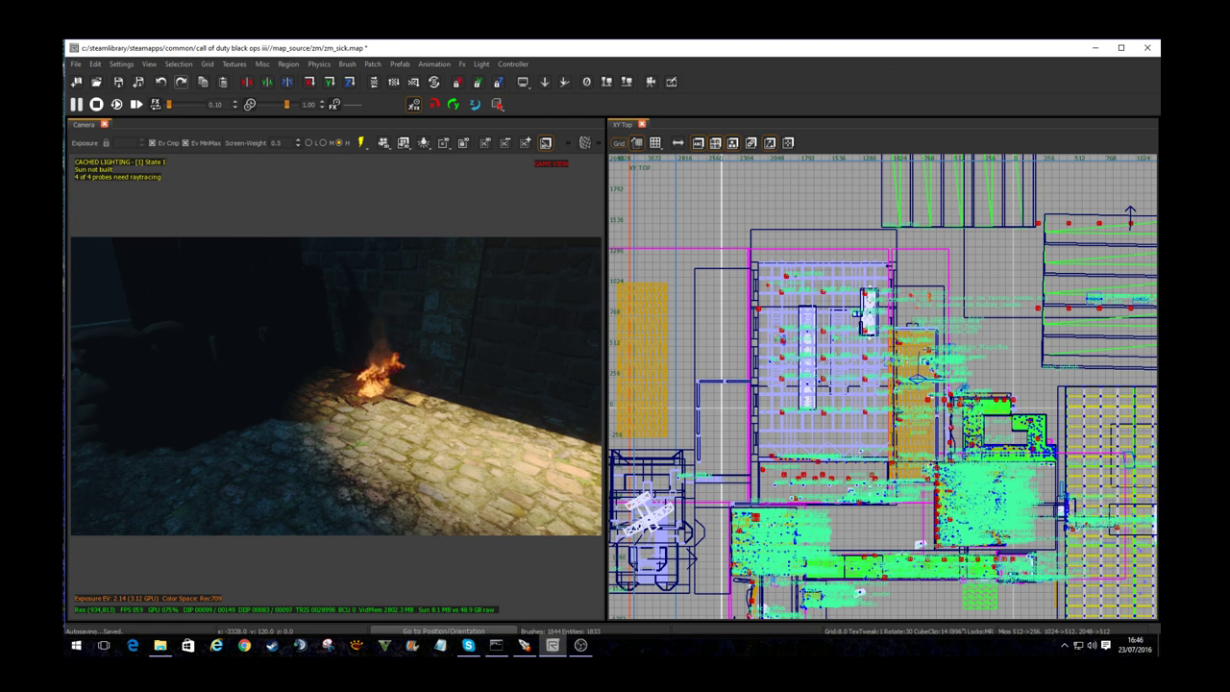
# Step: Check the lit courtyard from further back and save the map
pyautogui.press('s')
pyautogui.moveTo(336, 387); pyautogui.dragTo(232, 324, button='right')
pyautogui.press('w')
pyautogui.press('s')
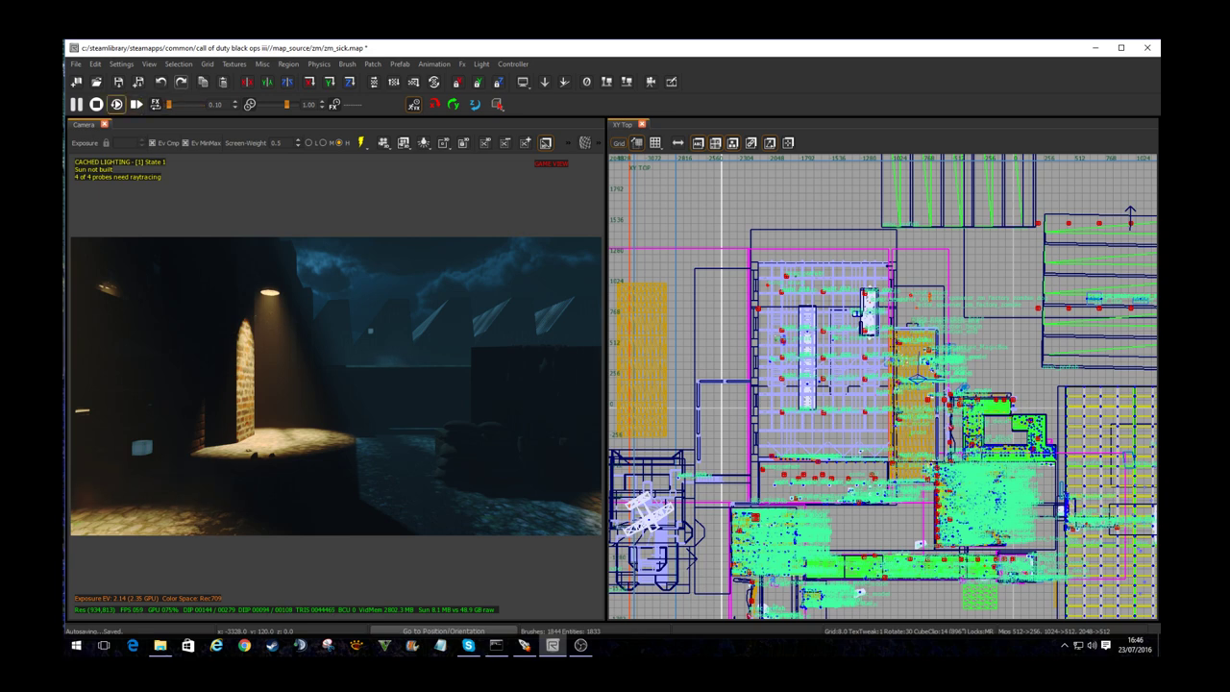
pyautogui.click(118, 82)
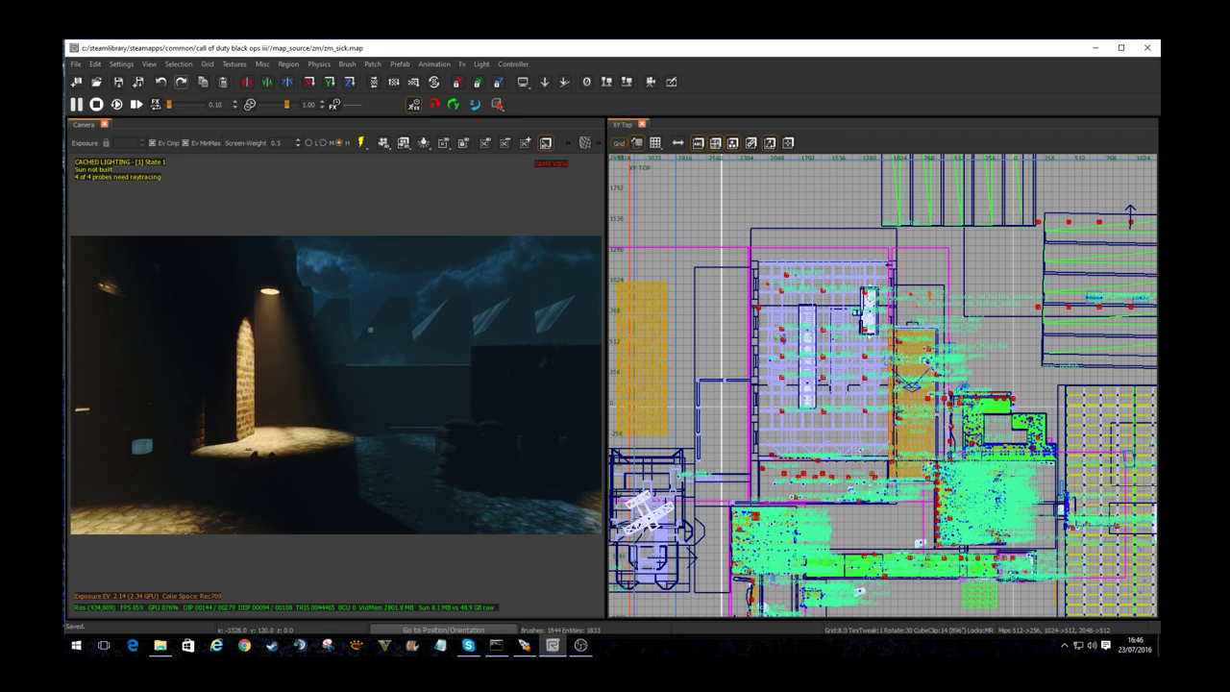
# Step: Reopen the FX browser and widen its pane
pyautogui.moveTo(336, 385); pyautogui.dragTo(538, 385, button='right')
pyautogui.press('w')
pyautogui.press('w')
pyautogui.press('s')
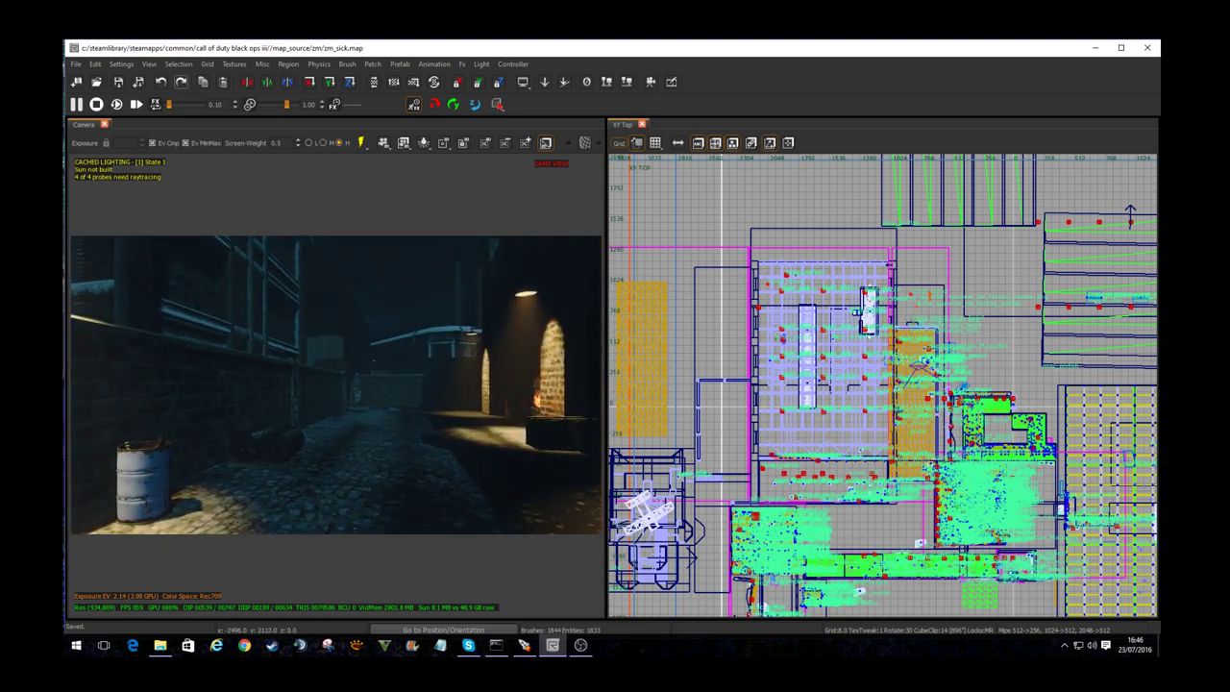
pyautogui.click(149, 63)
pyautogui.moveTo(212, 87)
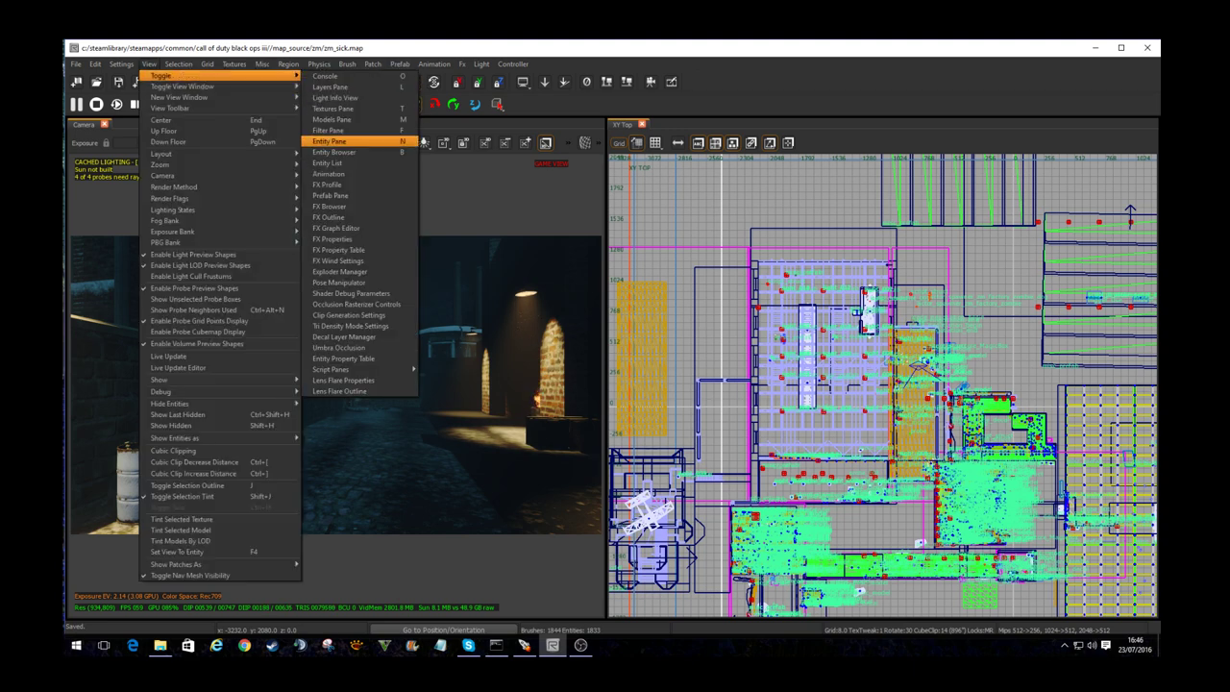
pyautogui.click(356, 213)
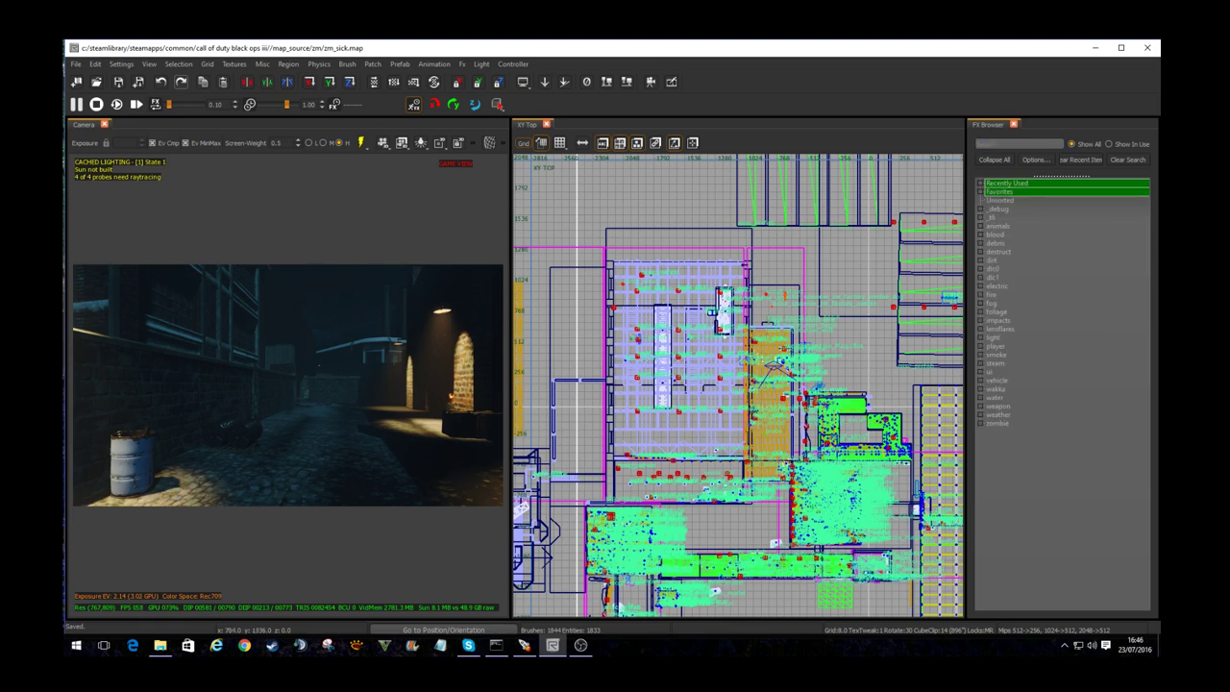
pyautogui.moveTo(966, 244); pyautogui.dragTo(892, 248)
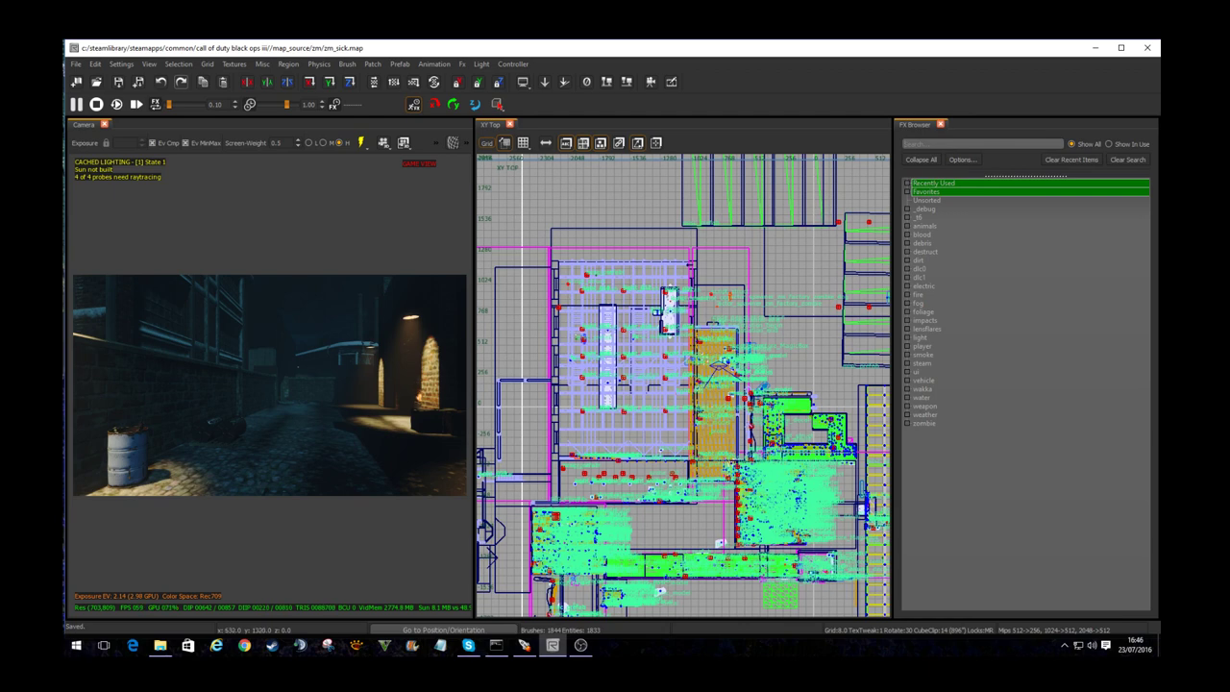
# Step: Look through the effect categories in the FX browser, including debris, destruct and dlc1
pyautogui.click(924, 242)
pyautogui.click(925, 250)
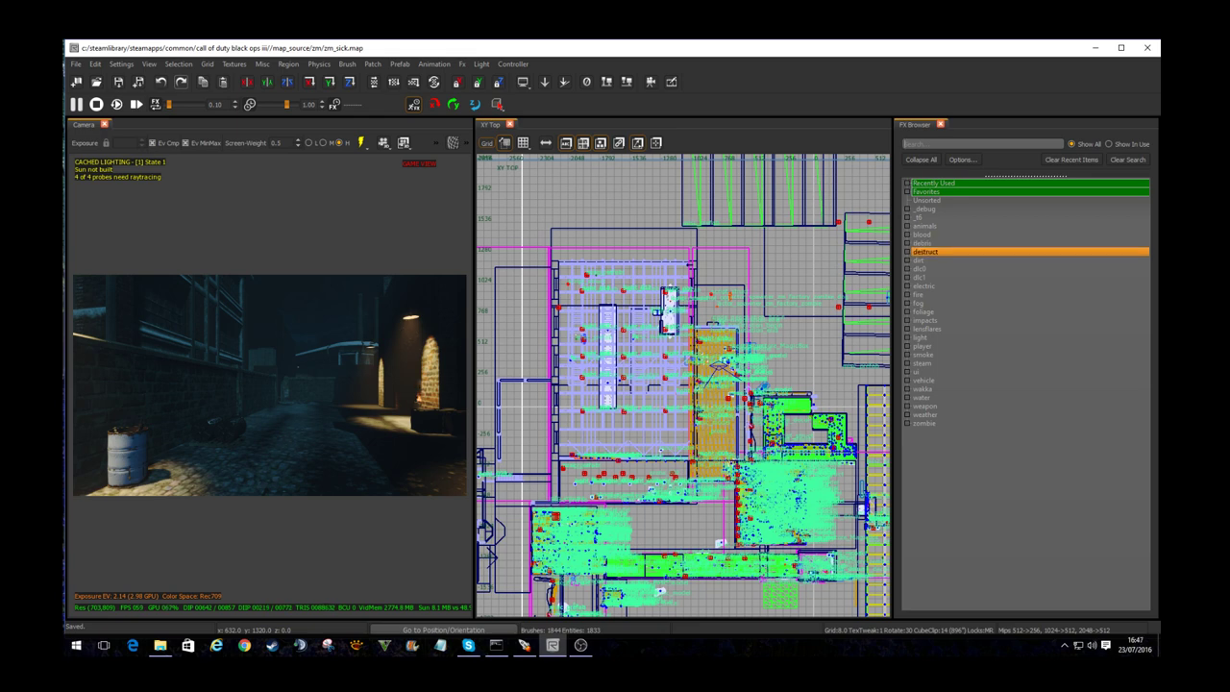
pyautogui.click(919, 217)
pyautogui.press('Down')
pyautogui.press('Down')
pyautogui.press('Down')
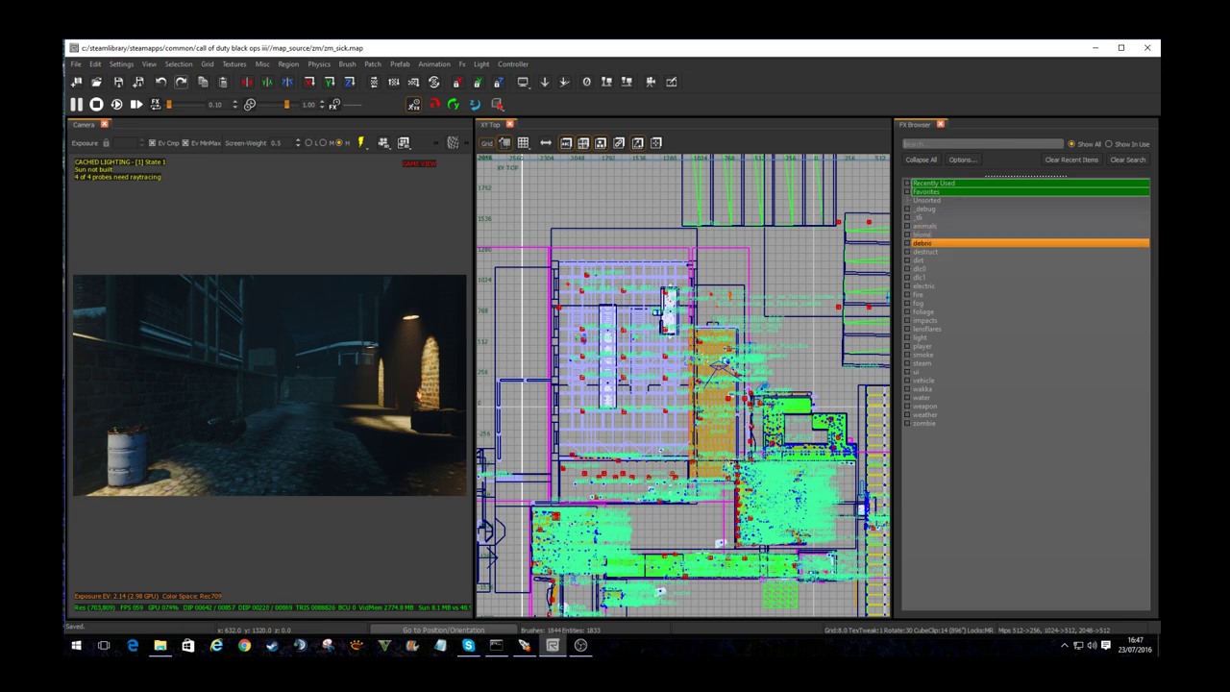
pyautogui.press('Up')
pyautogui.press('Down')
pyautogui.click(920, 277)
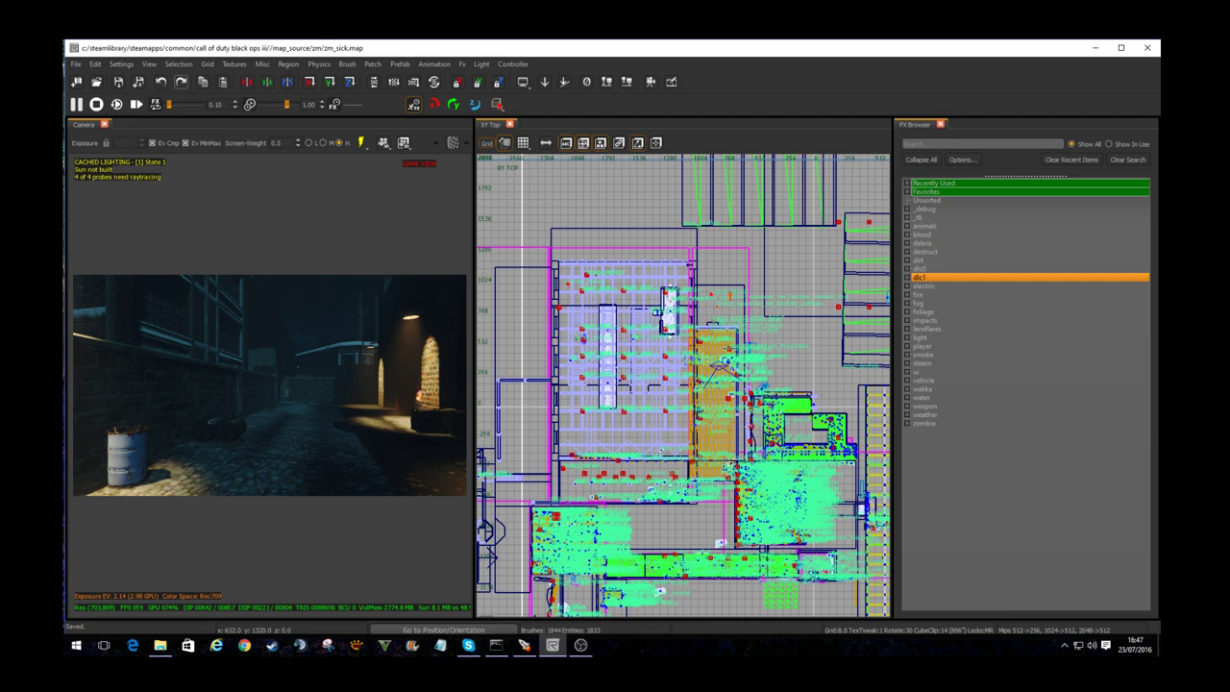
pyautogui.click(919, 268)
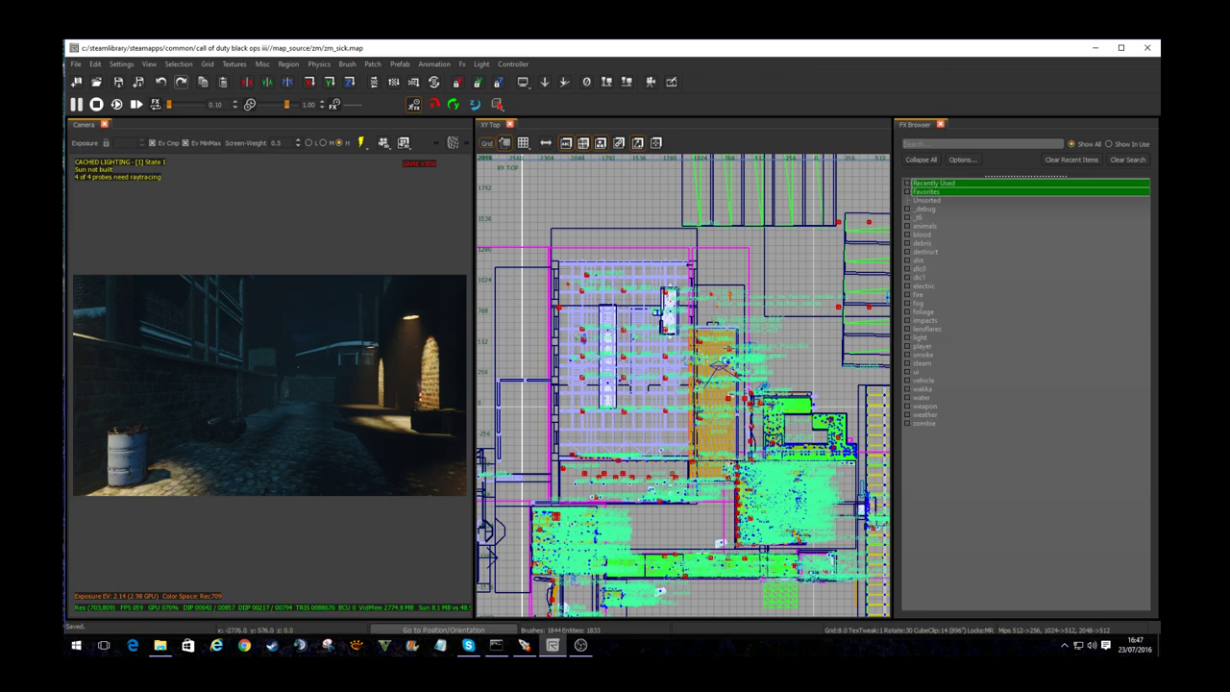
# Step: Turn off the game view in the camera so the courtyard's volumes, lights and effect markers are displayed
pyautogui.press('Right')
pyautogui.press('Right')
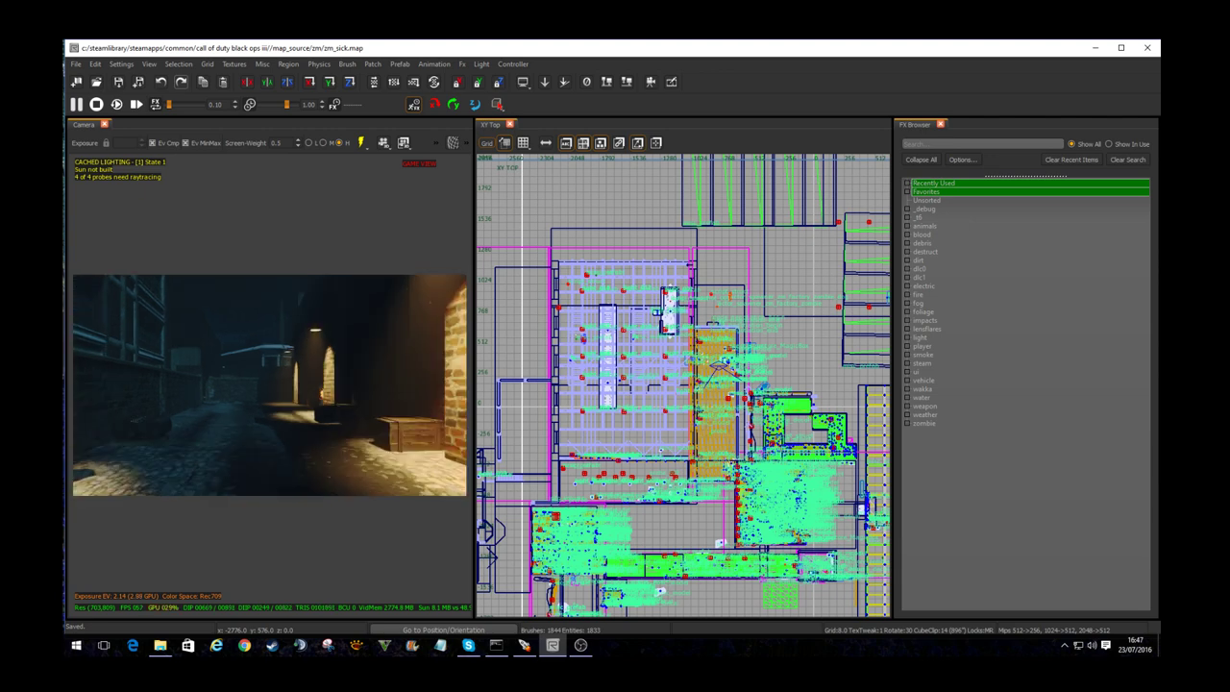
pyautogui.press('g')
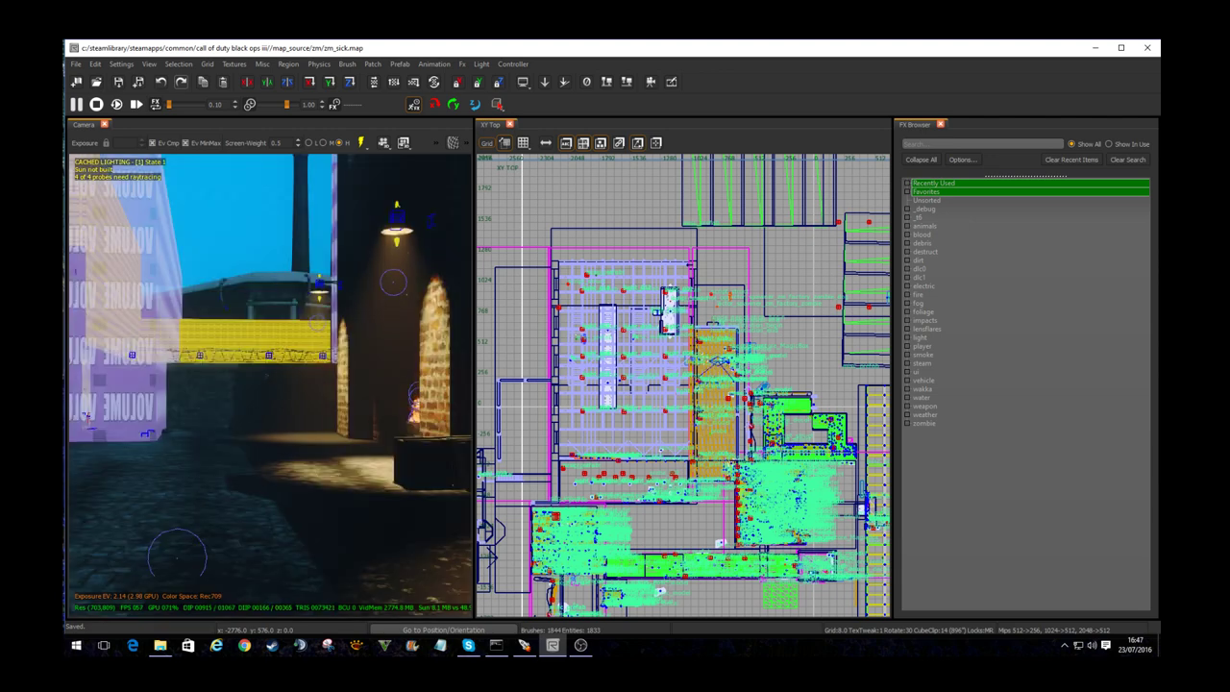
pyautogui.press('Right')
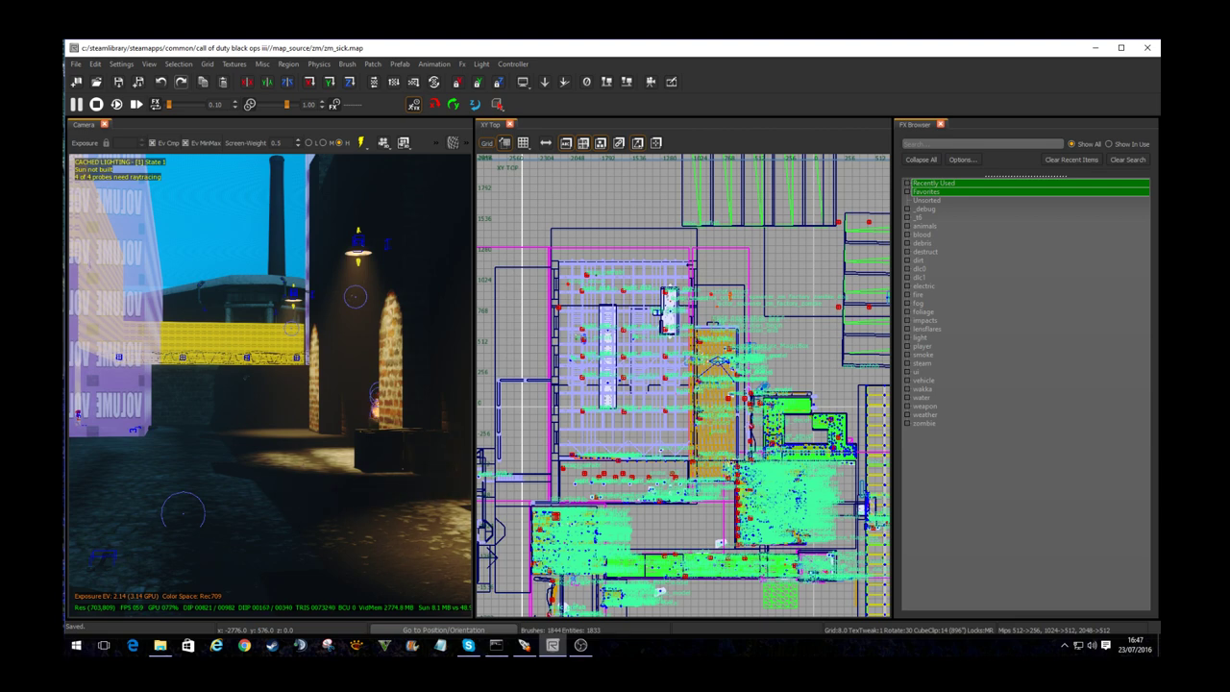
# Step: Look around the courtyard and expand the steam category in the FX browser
pyautogui.press('Left')
pyautogui.press('Right')
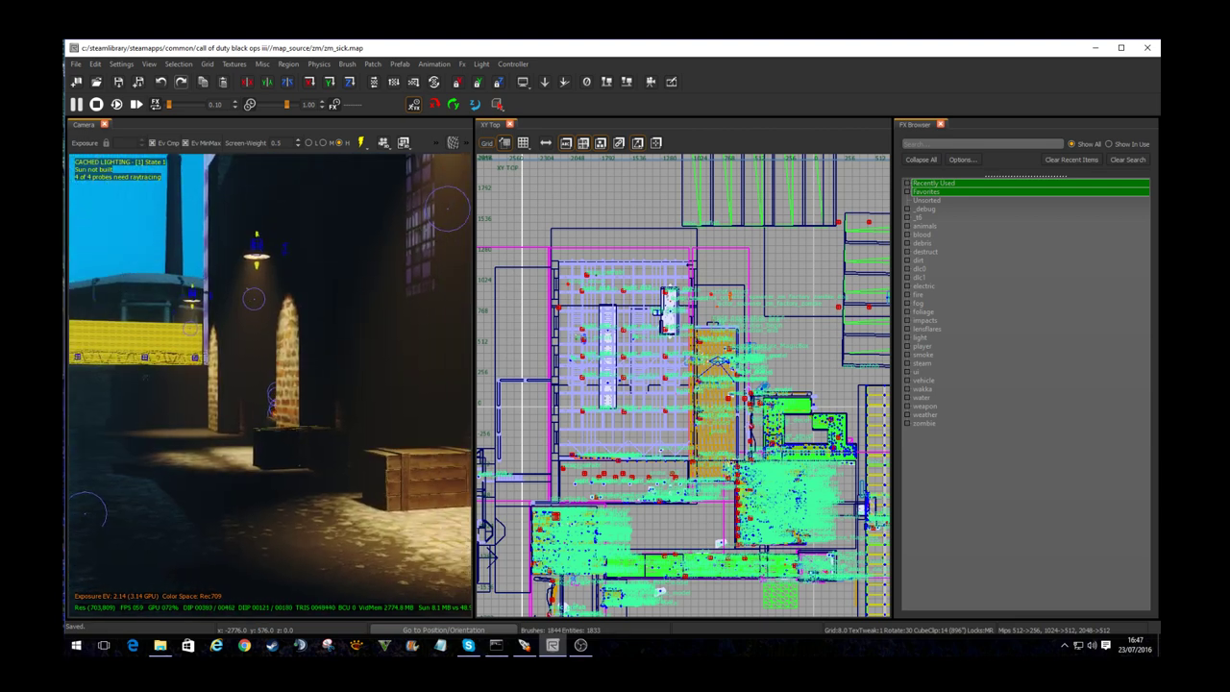
pyautogui.press('Left')
pyautogui.press('Up')
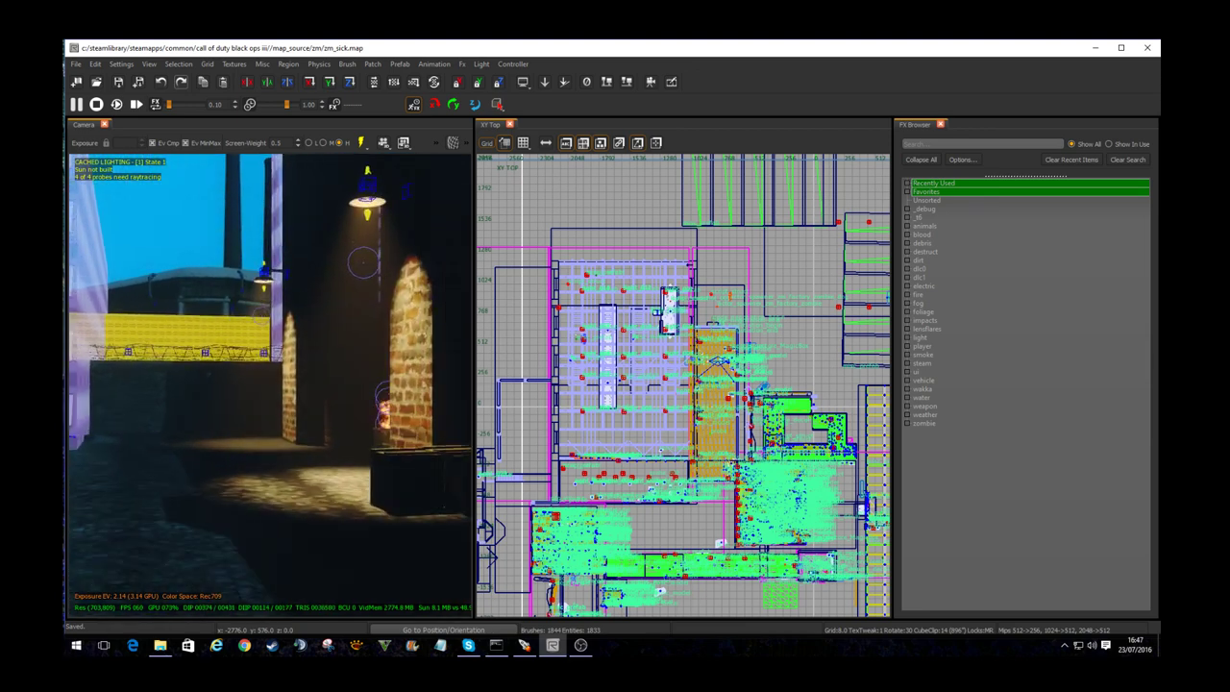
pyautogui.press('Right')
pyautogui.moveTo(270, 384); pyautogui.dragTo(351, 413, button='right')
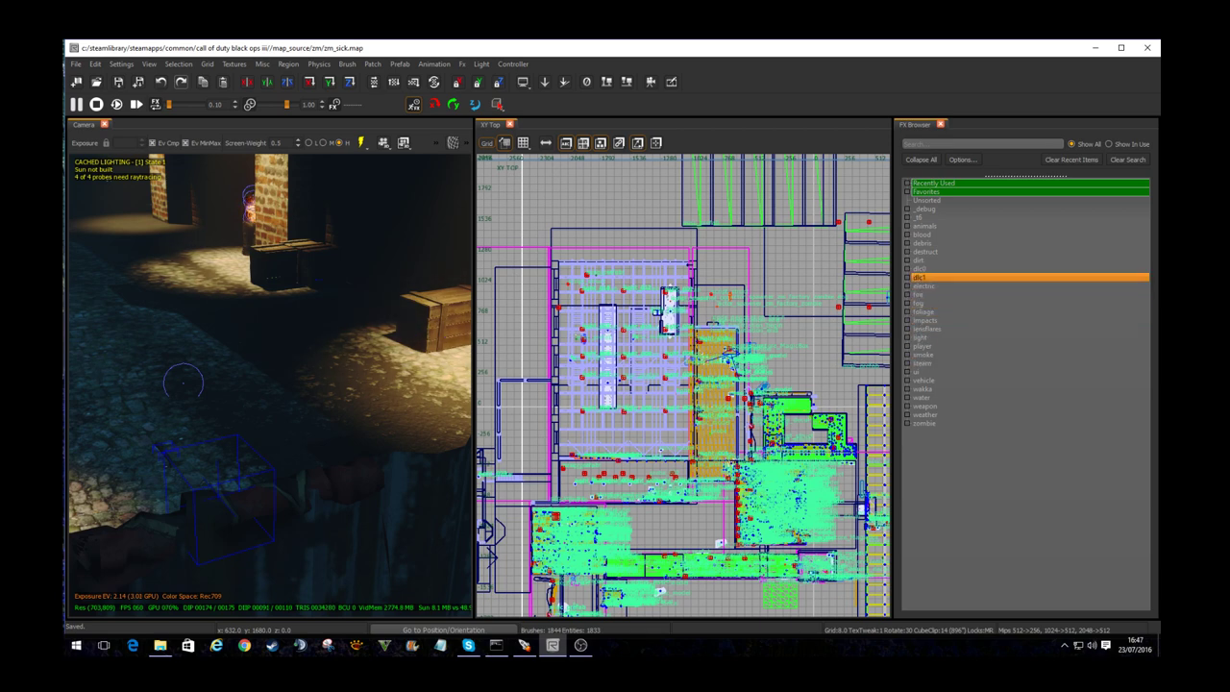
pyautogui.click(907, 363)
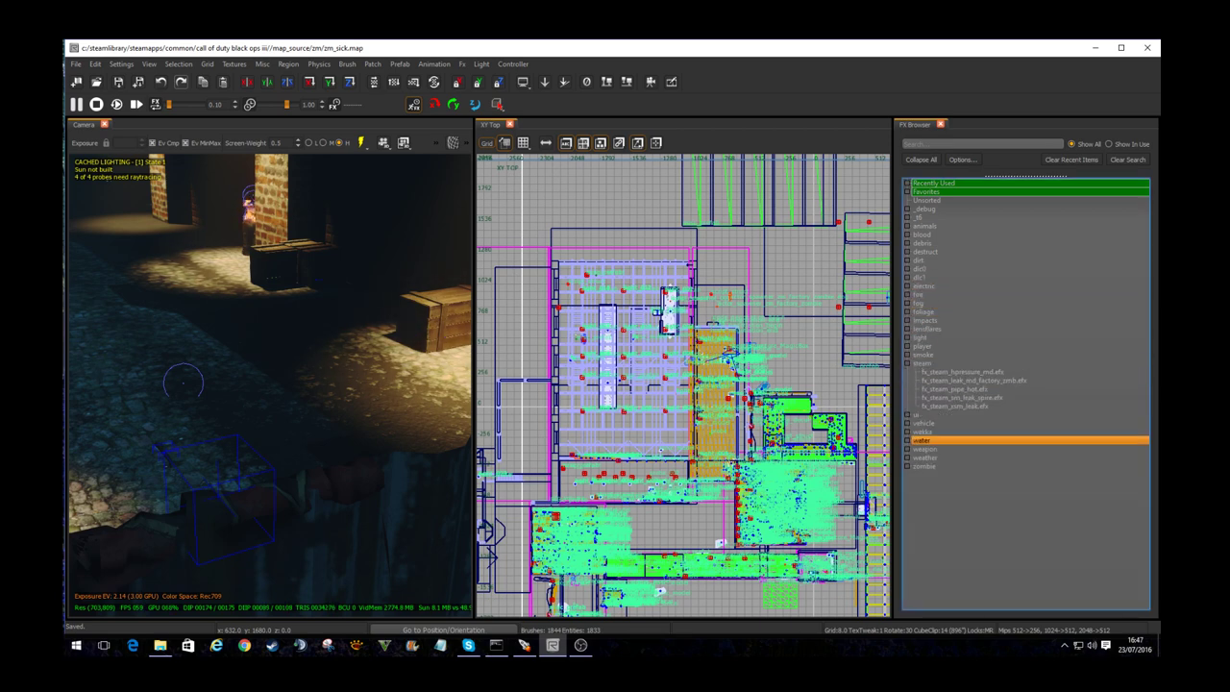
# Step: Place the fx_steam_leak_md_factory_zmb effect by the pipes visible through the wall opening
pyautogui.moveTo(365, 422); pyautogui.dragTo(274, 384, button='right')
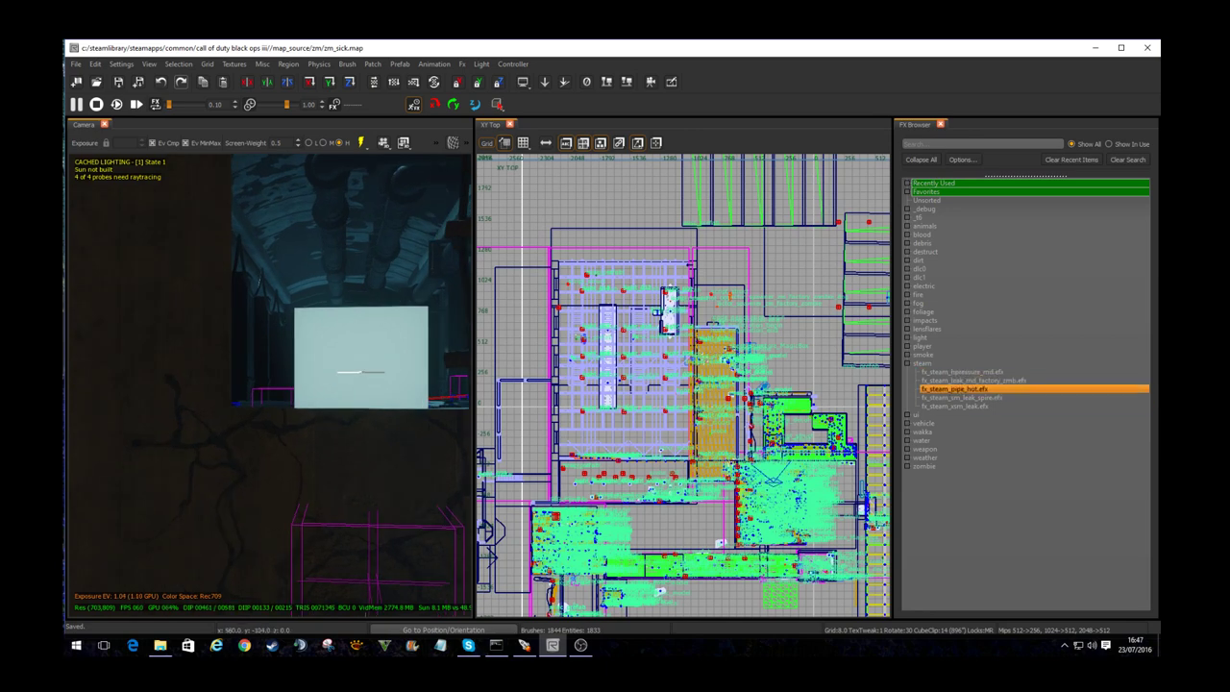
pyautogui.click(973, 379)
pyautogui.moveTo(974, 380); pyautogui.dragTo(318, 206)
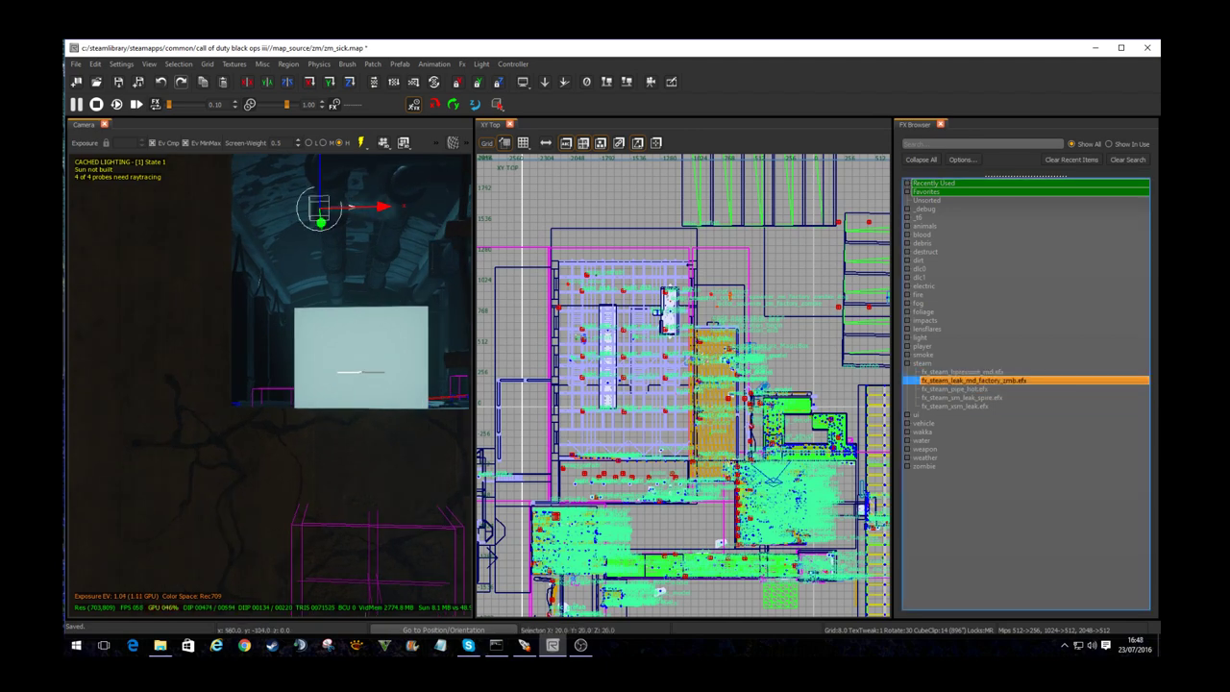
# Step: Rotate the steam effect -180 degrees about Z, shift it up toward the overhead pipe, and deselect it
pyautogui.moveTo(318, 206); pyautogui.dragTo(351, 269, button='right')
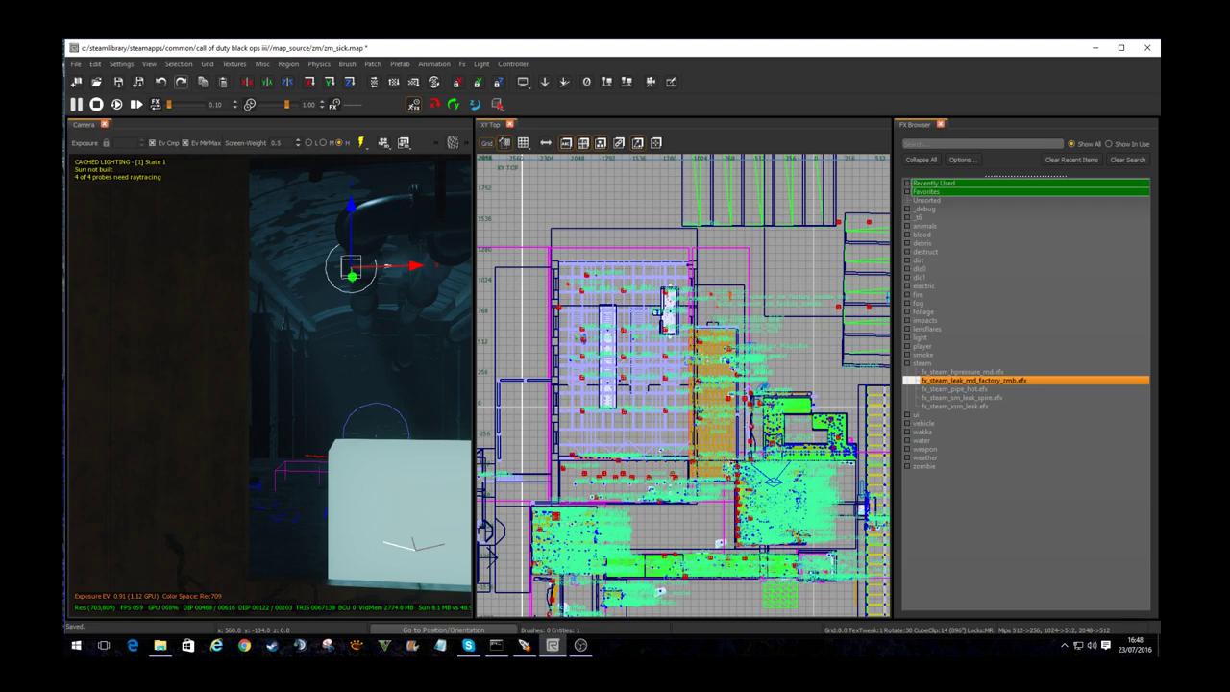
pyautogui.scroll(7, 766, 449)
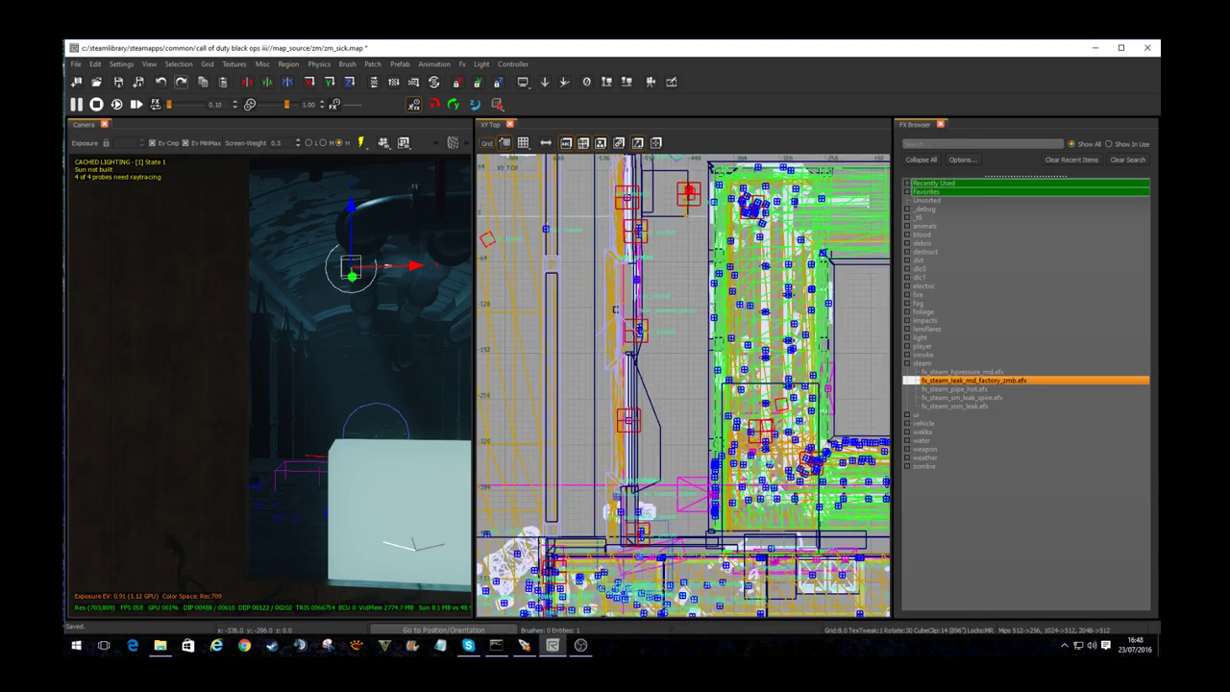
pyautogui.scroll(3, 781, 422)
pyautogui.moveTo(804, 427); pyautogui.dragTo(698, 392)
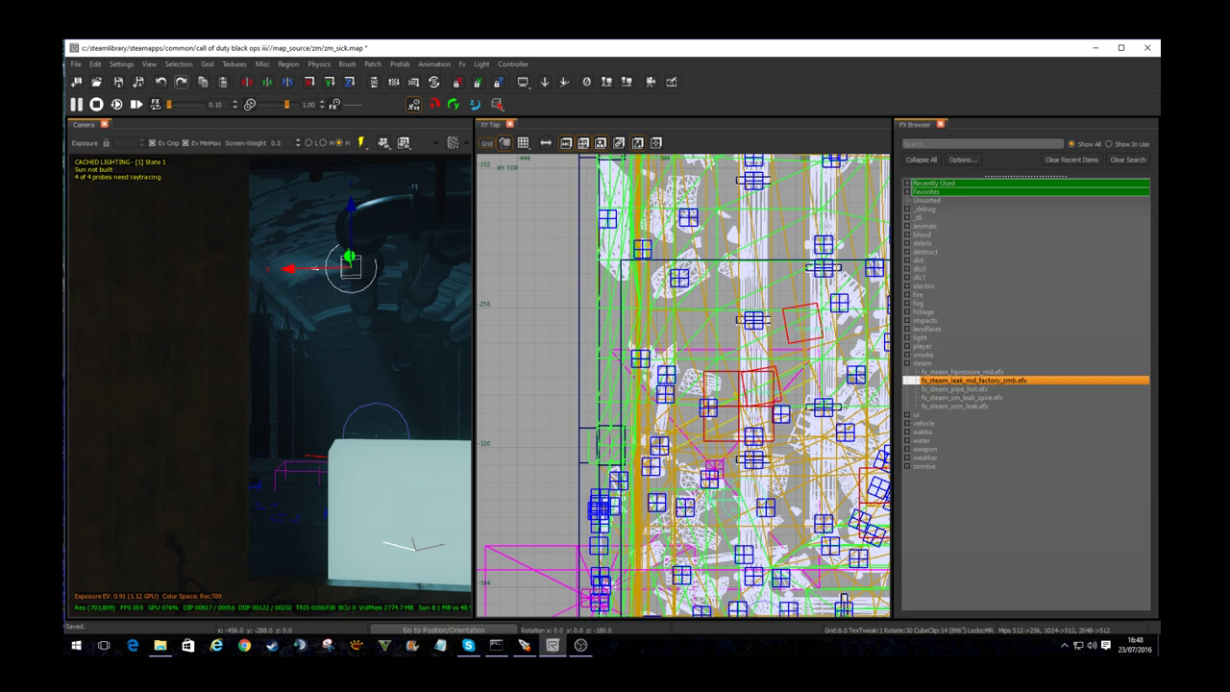
pyautogui.moveTo(350, 258); pyautogui.dragTo(346, 233)
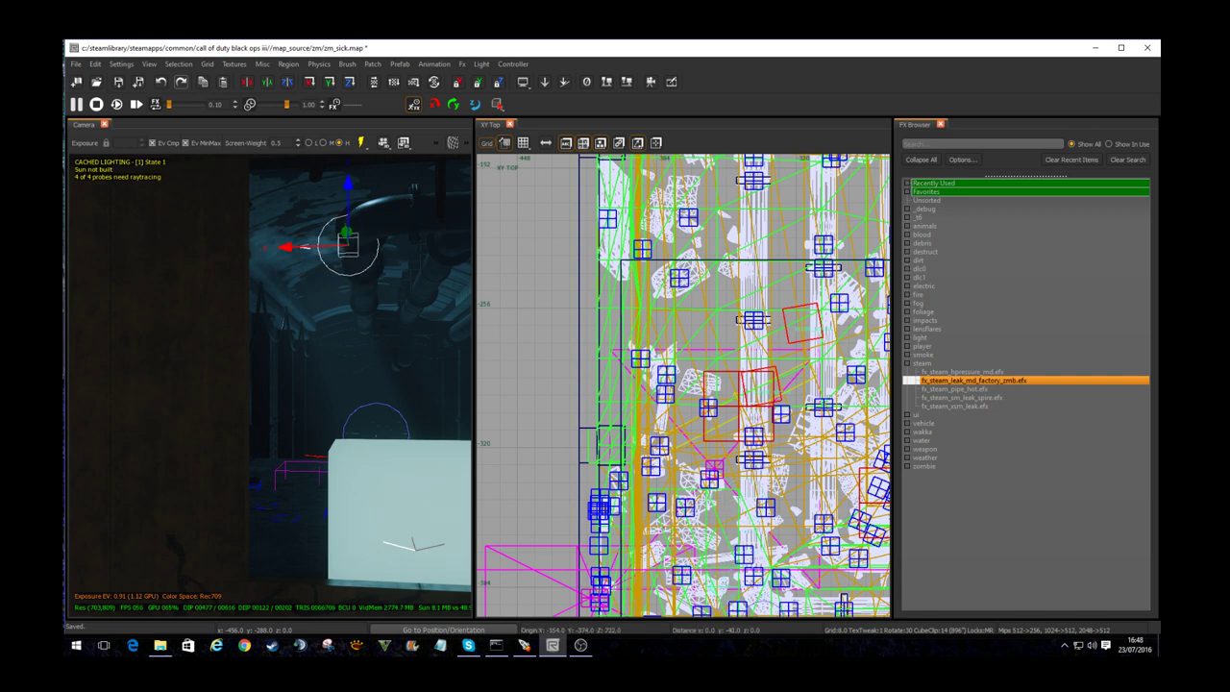
pyautogui.press('Escape')
pyautogui.moveTo(346, 240); pyautogui.dragTo(369, 303, button='right')
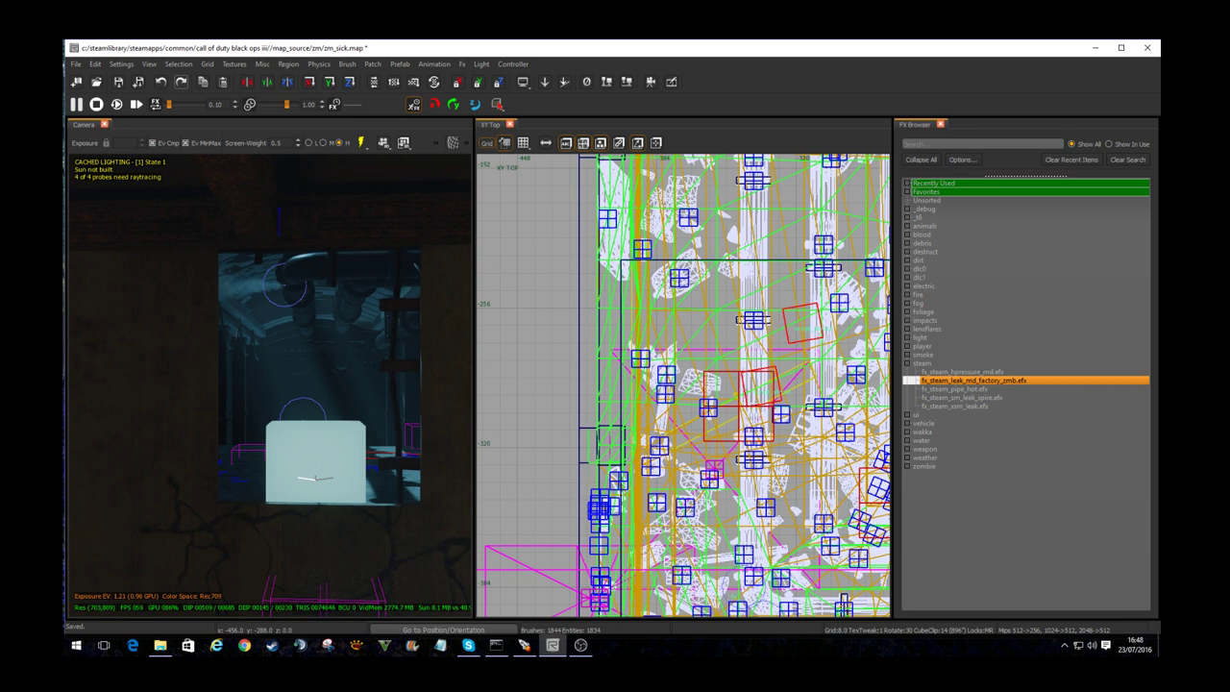
# Step: Set the grid size to 0.5 and leave the steam effect deselected
pyautogui.click(282, 280)
pyautogui.moveTo(222, 286); pyautogui.dragTo(228, 317, button='right')
pyautogui.press('`')
pyautogui.press('Escape')
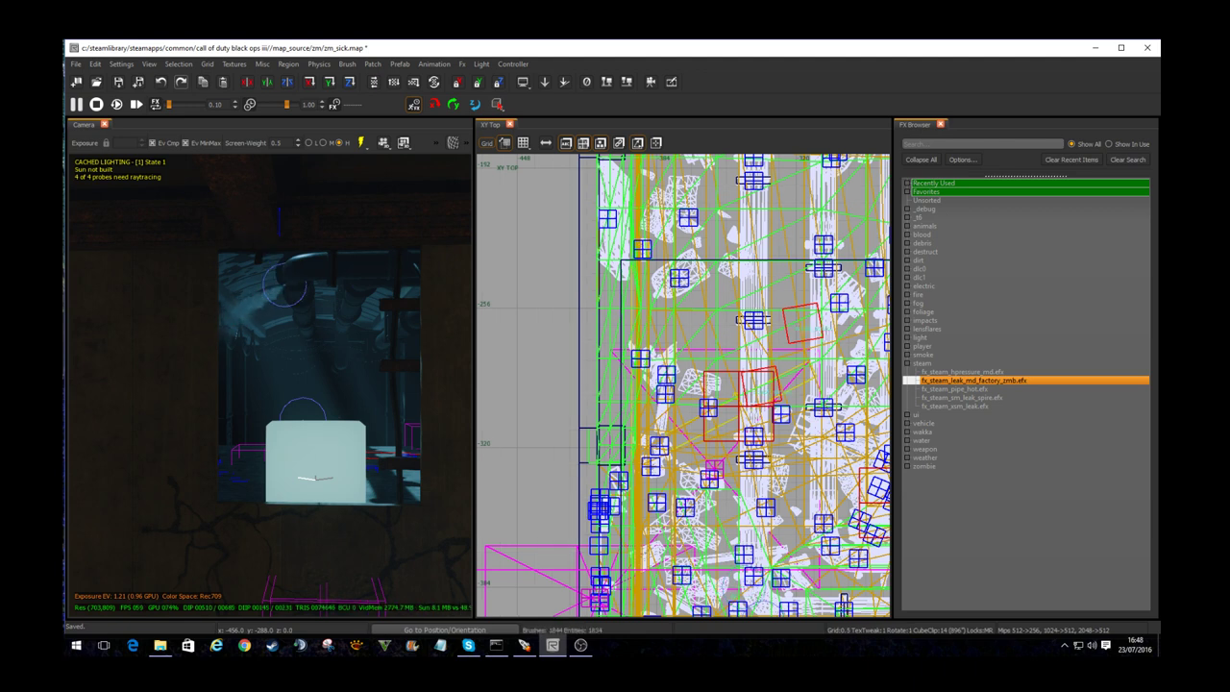
pyautogui.moveTo(288, 384); pyautogui.dragTo(252, 413, button='right')
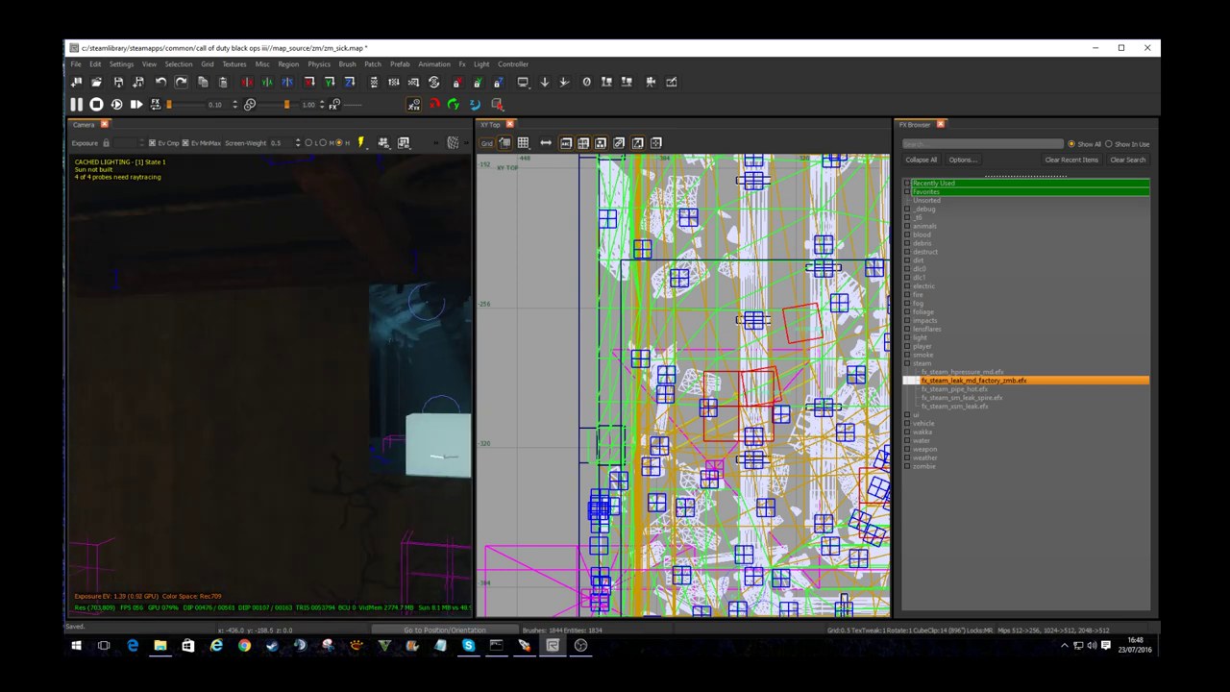
# Step: Close the XY Top view and FX browser so the camera fills the window, and turn on the game view
pyautogui.click(511, 124)
pyautogui.click(889, 124)
pyautogui.moveTo(612, 384)
pyautogui.mouseDown(button='right')
pyautogui.moveTo(612, 348)
pyautogui.moveTo(817, 365)
pyautogui.moveTo(538, 365)
pyautogui.moveTo(480, 394)
pyautogui.moveTo(576, 385)
pyautogui.moveTo(538, 394)
pyautogui.moveTo(562, 384)
pyautogui.moveTo(499, 336)
pyautogui.moveTo(538, 366)
pyautogui.moveTo(672, 356)
pyautogui.moveTo(595, 354)
pyautogui.moveTo(572, 382)
pyautogui.moveTo(500, 380)
pyautogui.moveTo(750, 380)
pyautogui.mouseUp(button='right')
pyautogui.press('p')
pyautogui.moveTo(630, 350); pyautogui.dragTo(404, 351, button='right')
pyautogui.moveTo(668, 351); pyautogui.dragTo(678, 351, button='right')
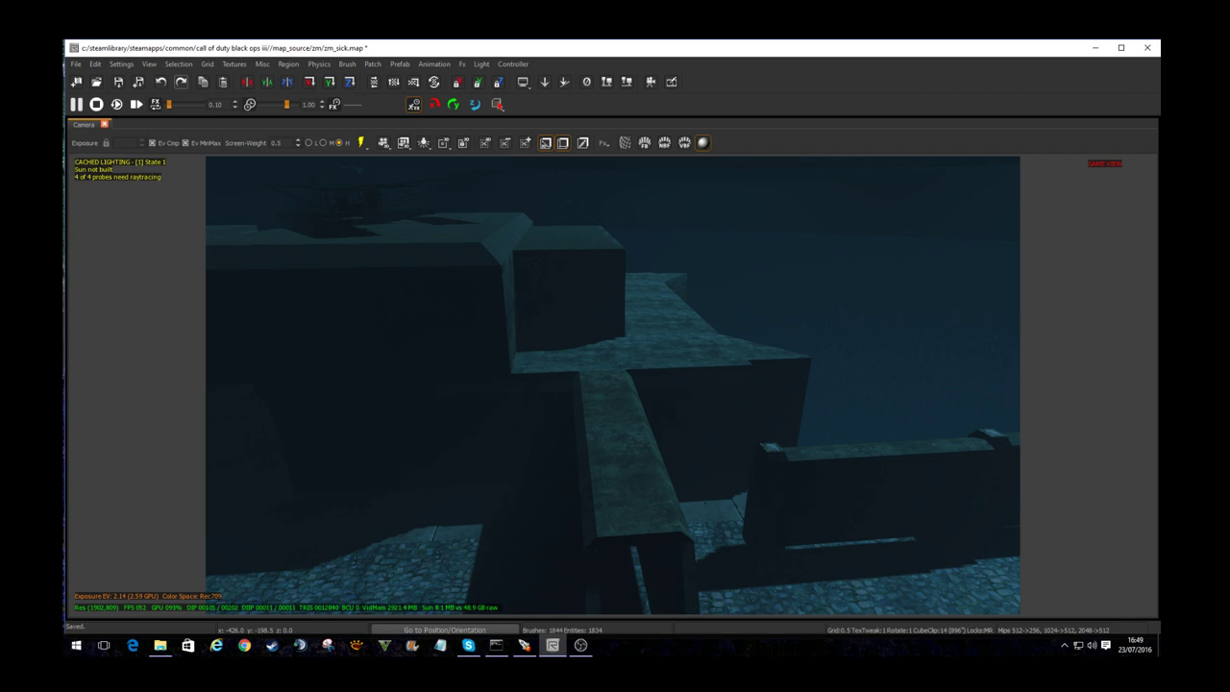
# Step: Turn off the game view and inspect the lamps, volumes and clip brushes inside the lit train shed
pyautogui.press('Down')
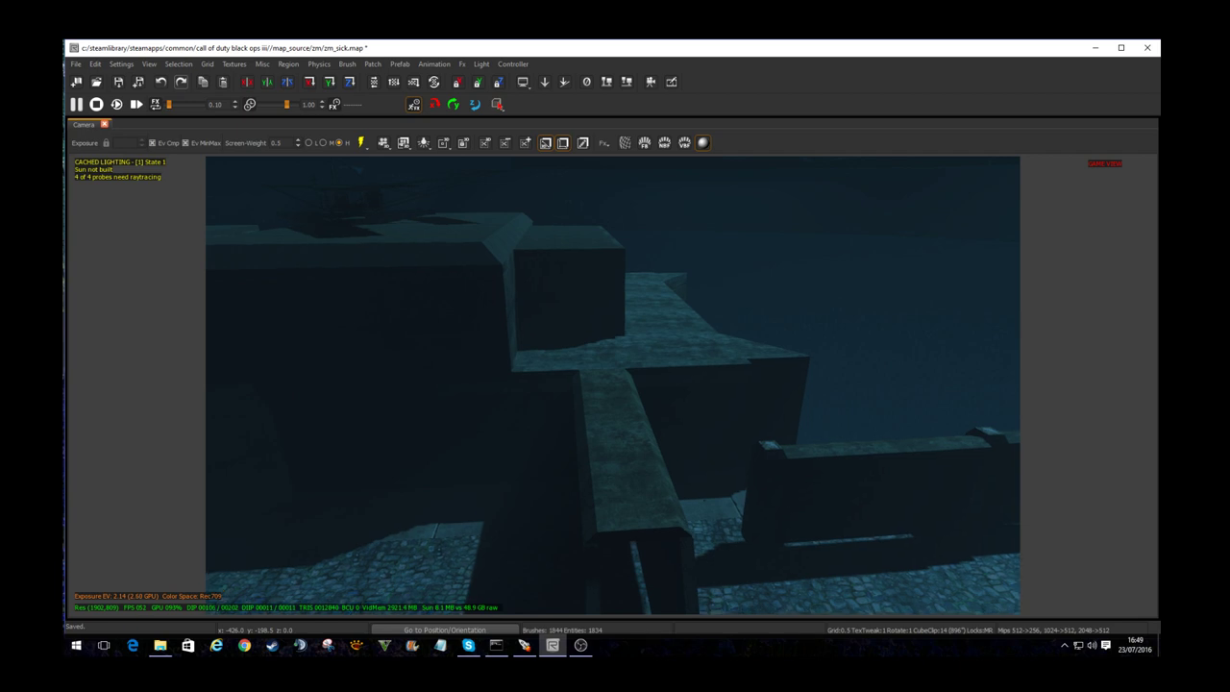
pyautogui.press('p')
pyautogui.press('Up')
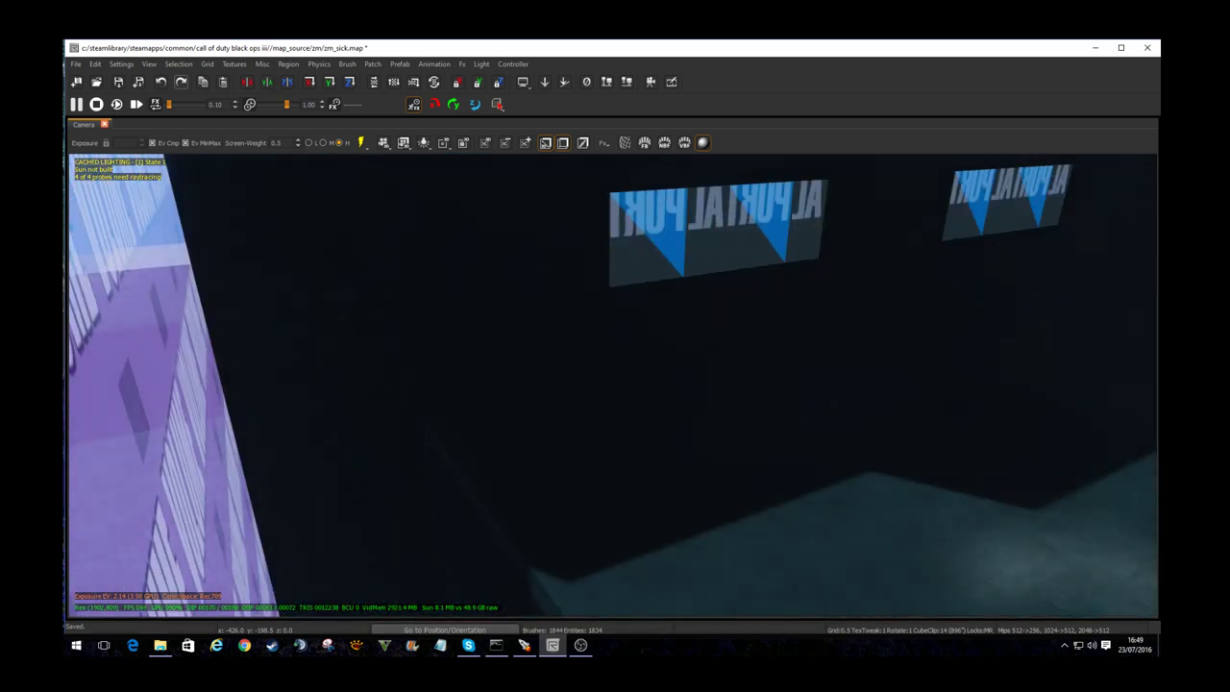
pyautogui.press('Up')
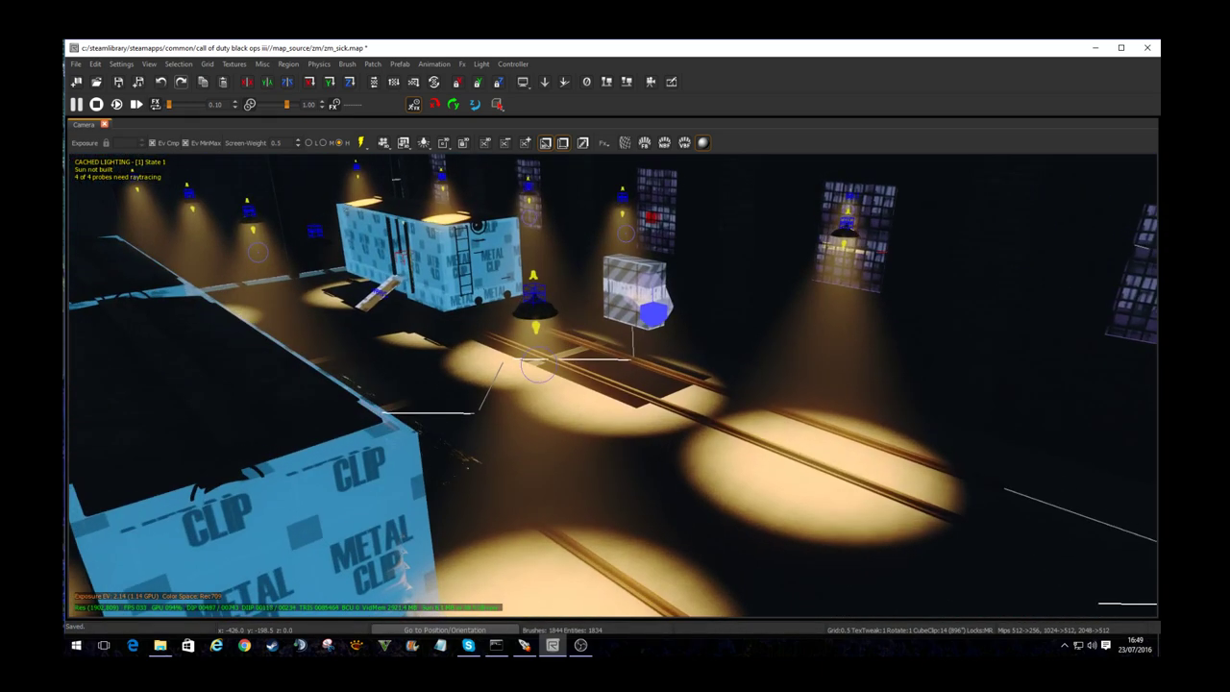
pyautogui.press('c')
pyautogui.press('a')
pyautogui.press('c')
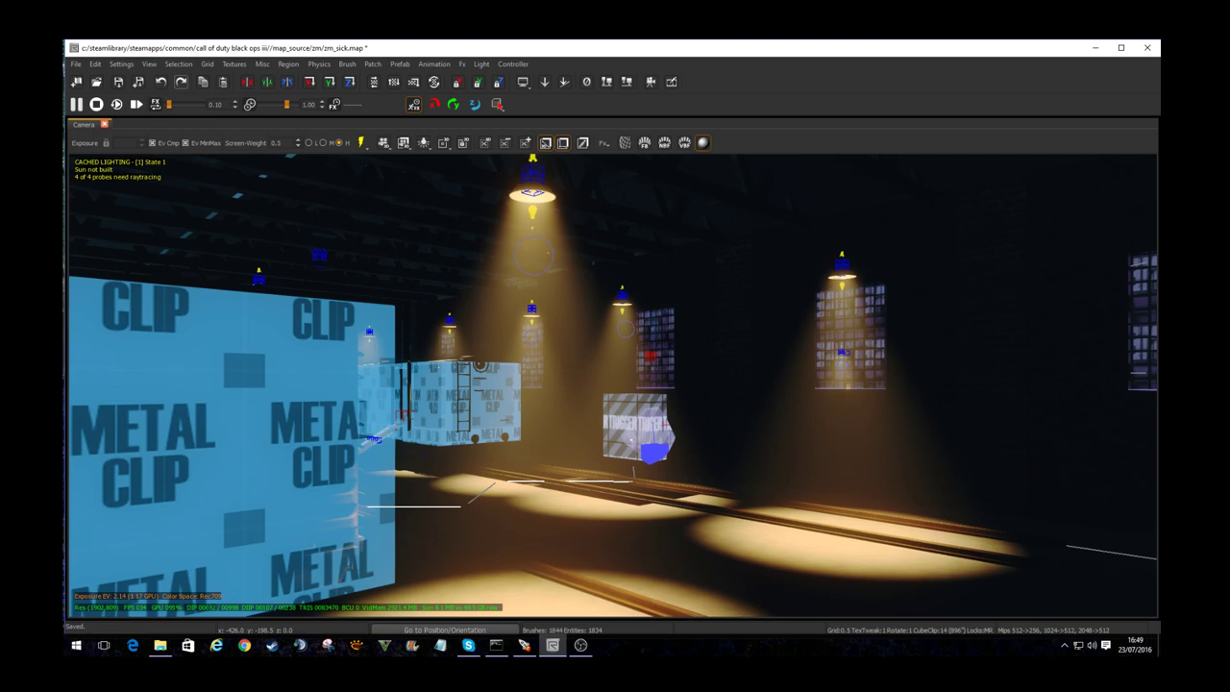
# Step: Turn the game view back on and follow the rails into the pit to inspect the Pack-a-Punch machine
pyautogui.press('p')
pyautogui.press('Left')
pyautogui.press('Up')
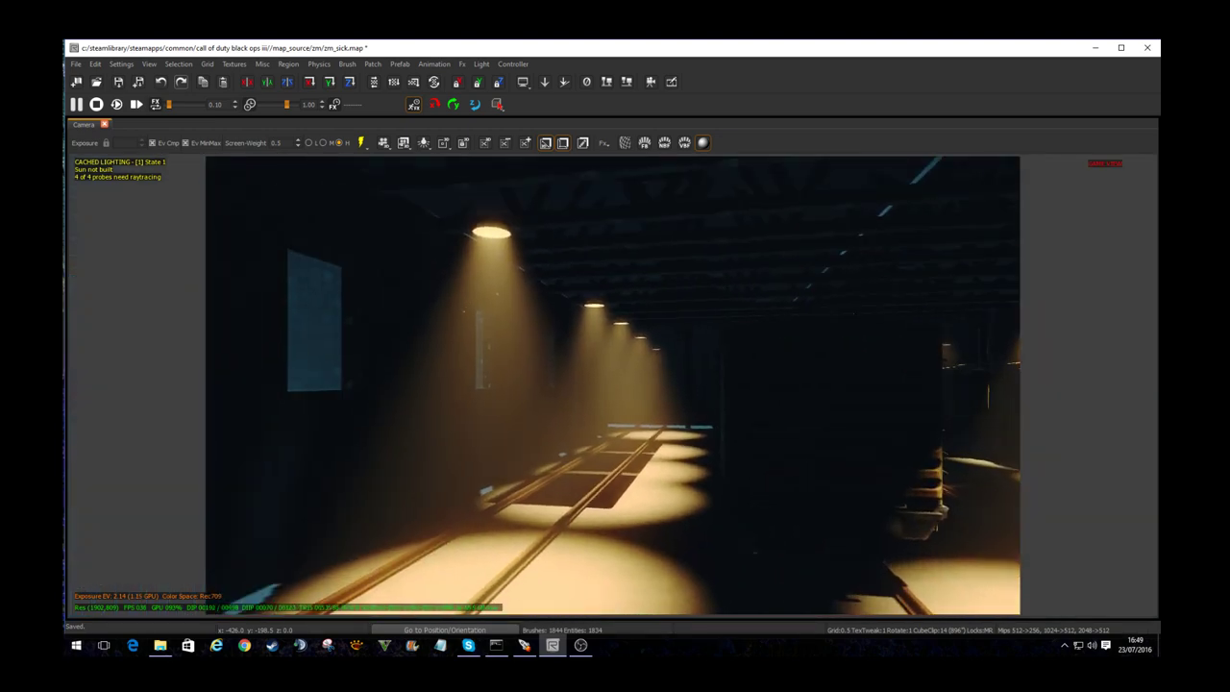
pyautogui.press('z')
pyautogui.press('Up')
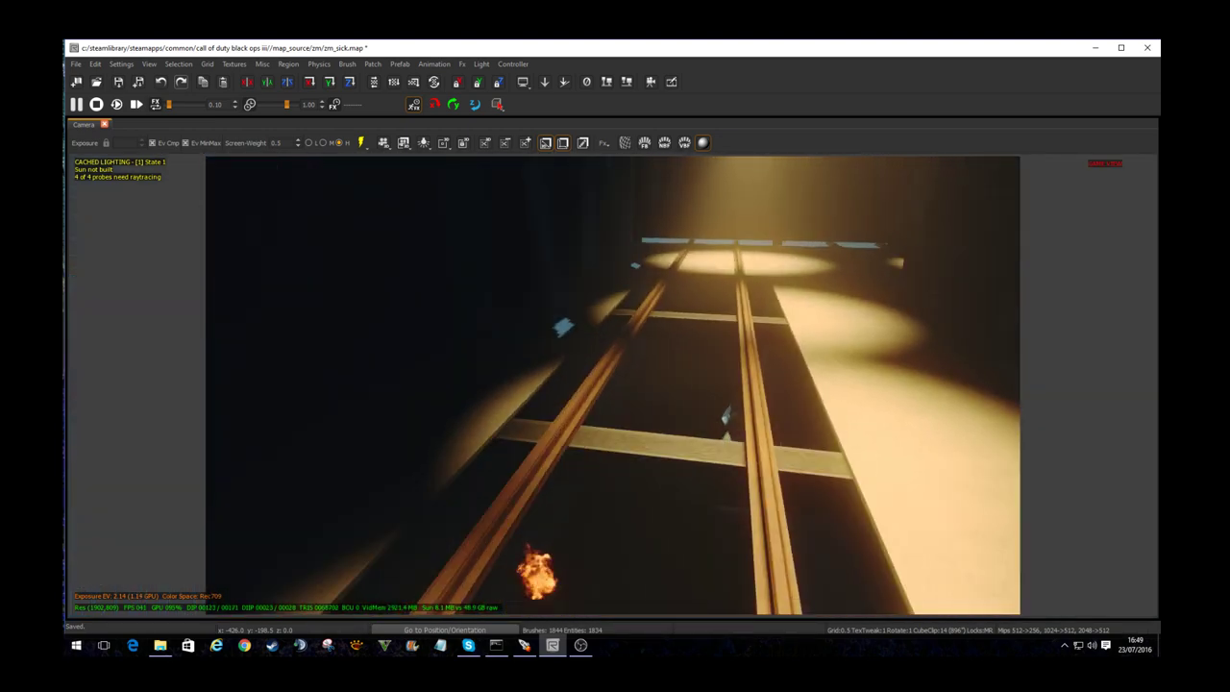
pyautogui.press('c')
pyautogui.press('Up')
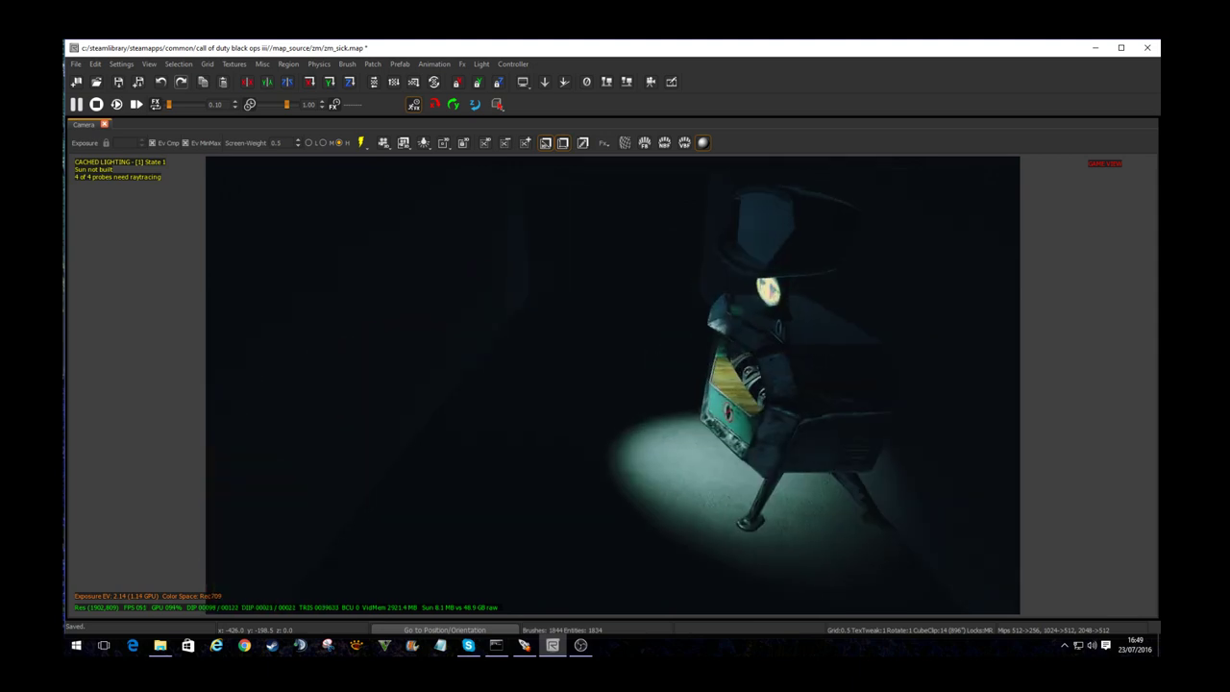
# Step: Switch off the camera's lighting preview and frame the front of the Pack-a-Punch machine in the pit
pyautogui.press('F4')
pyautogui.press('Down')
pyautogui.press('a')
pyautogui.press('z')
pyautogui.press('d')
pyautogui.press('Down')
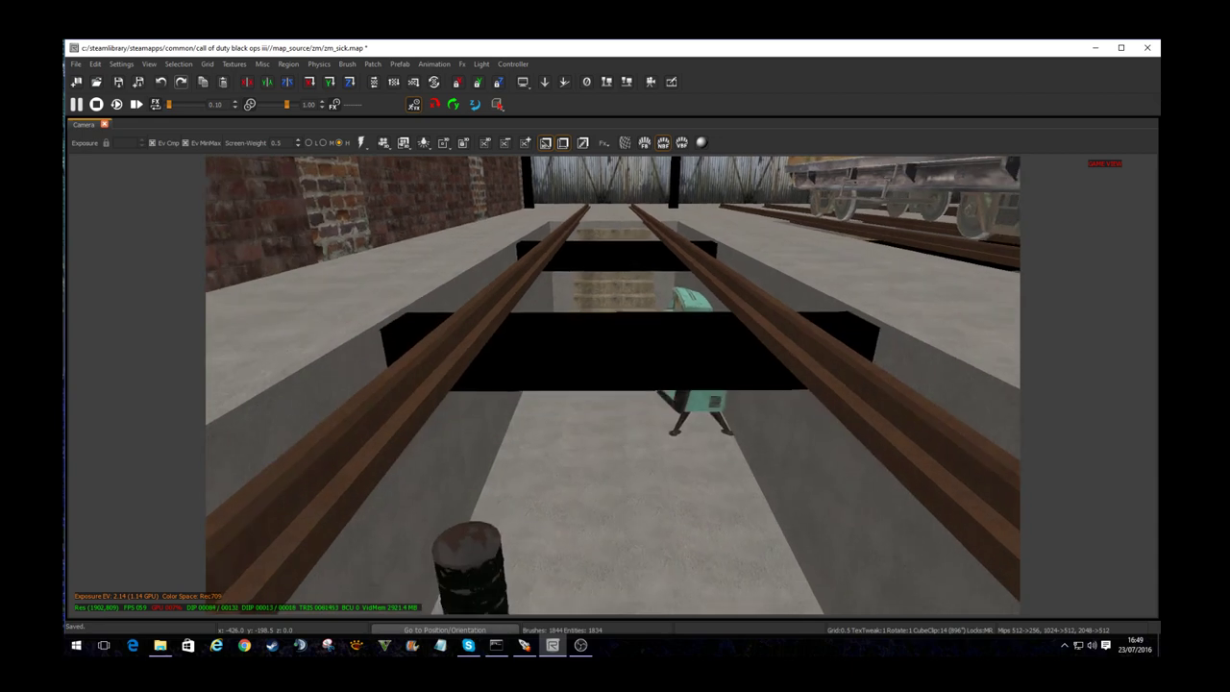
pyautogui.press('Up')
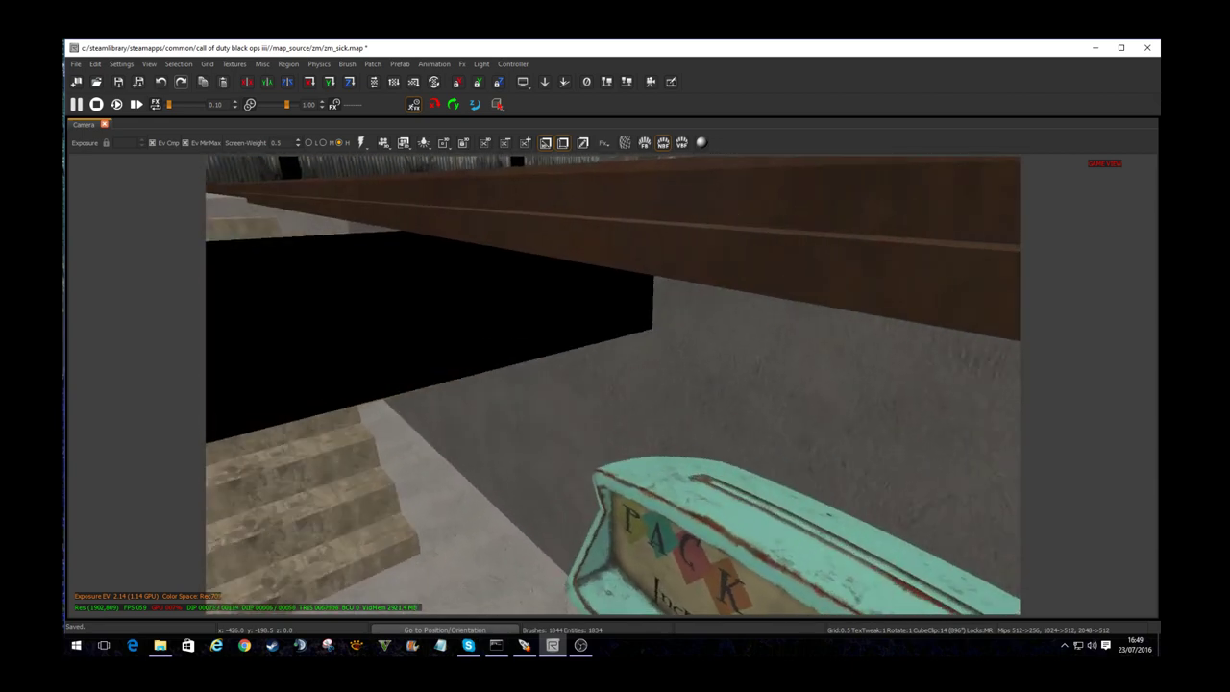
pyautogui.press('Down')
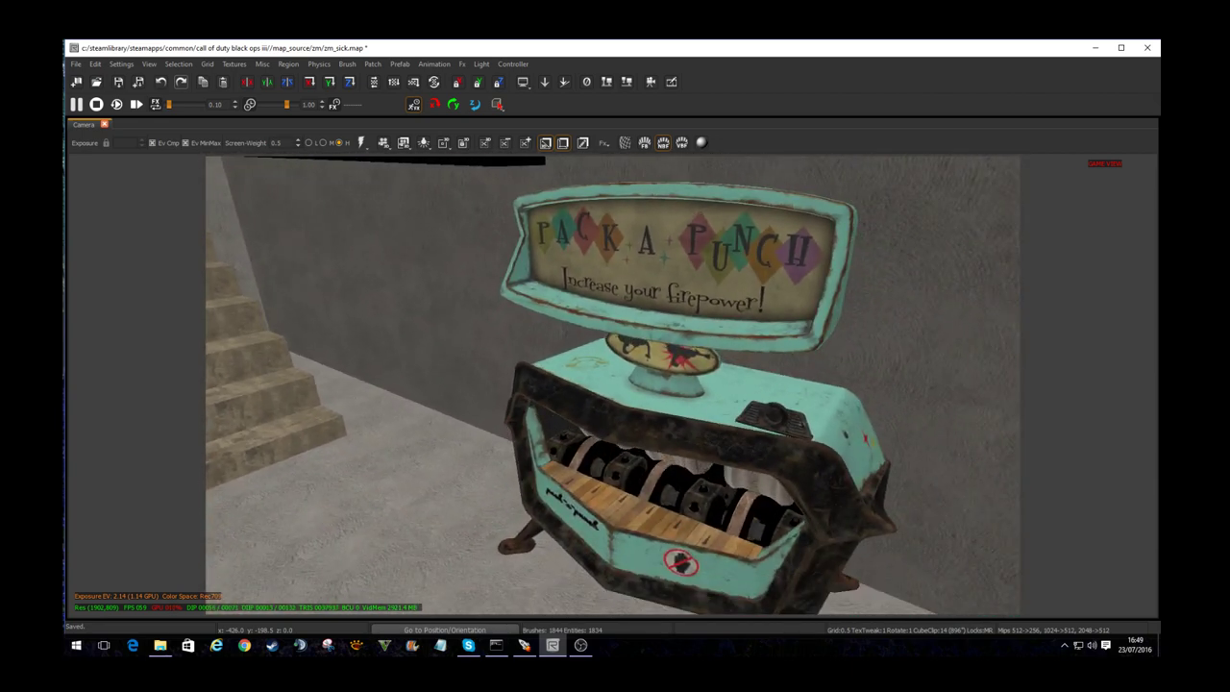
# Step: Open the entity browser and place a light entity in front of the Pack-a-Punch sign
pyautogui.click(149, 64)
pyautogui.press('Escape')
pyautogui.press('b')
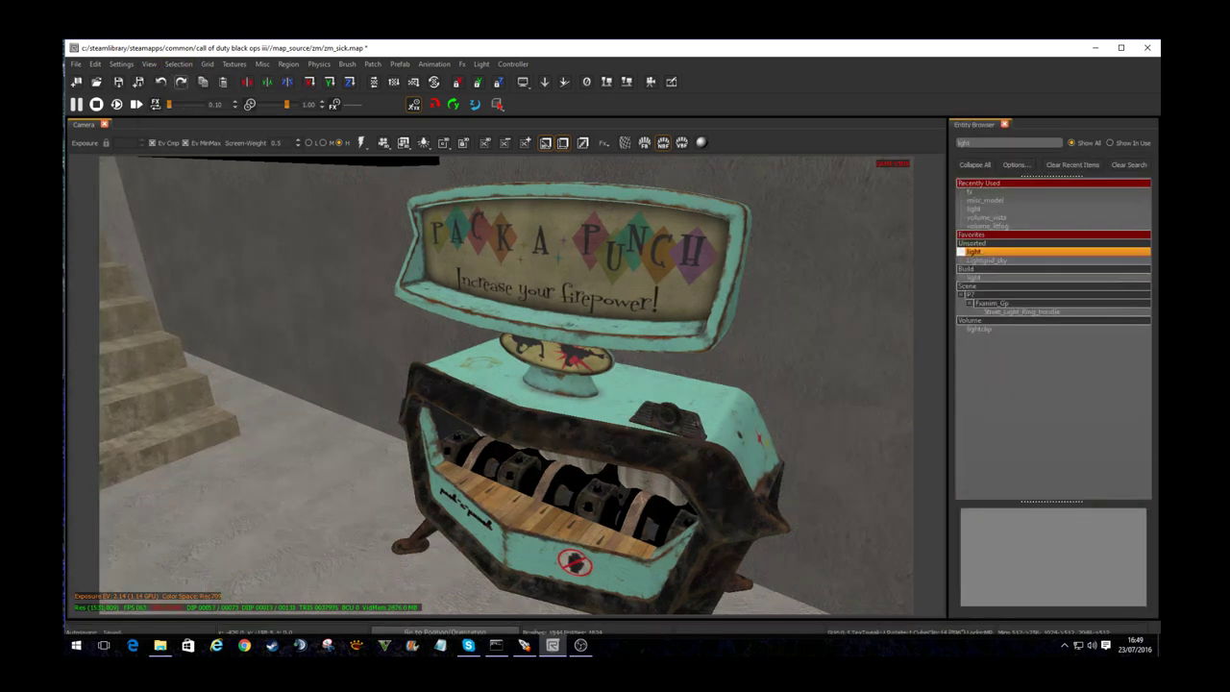
pyautogui.click(973, 208)
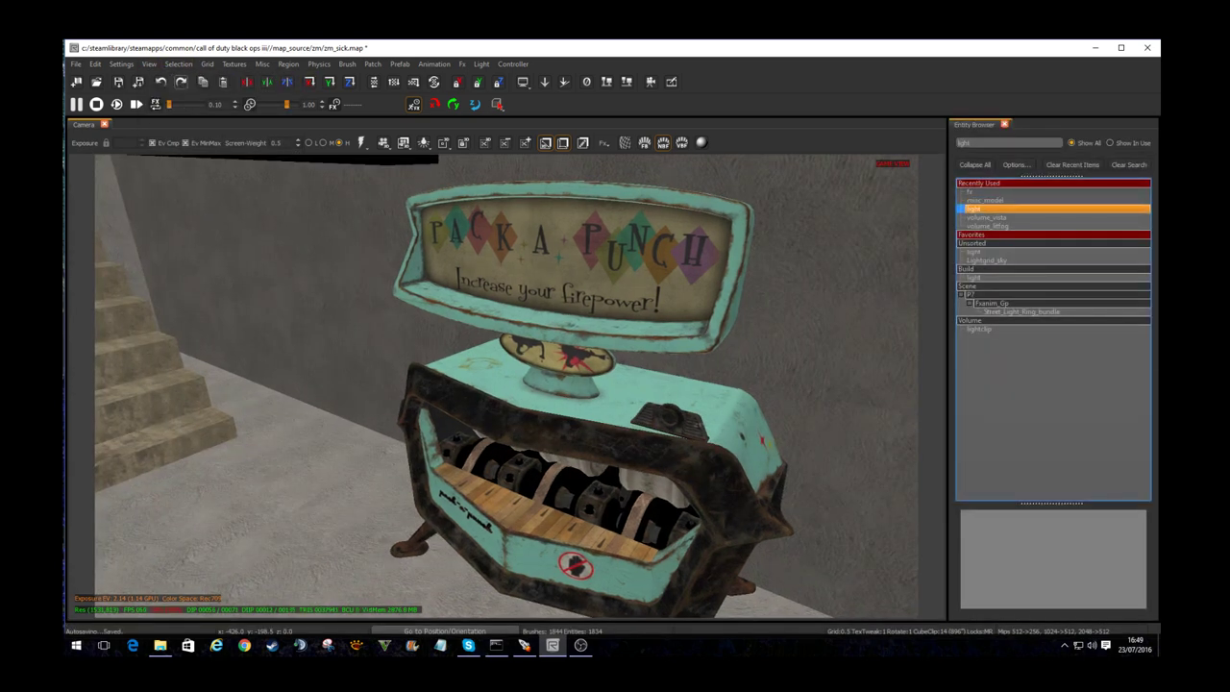
pyautogui.moveTo(973, 209); pyautogui.dragTo(547, 270)
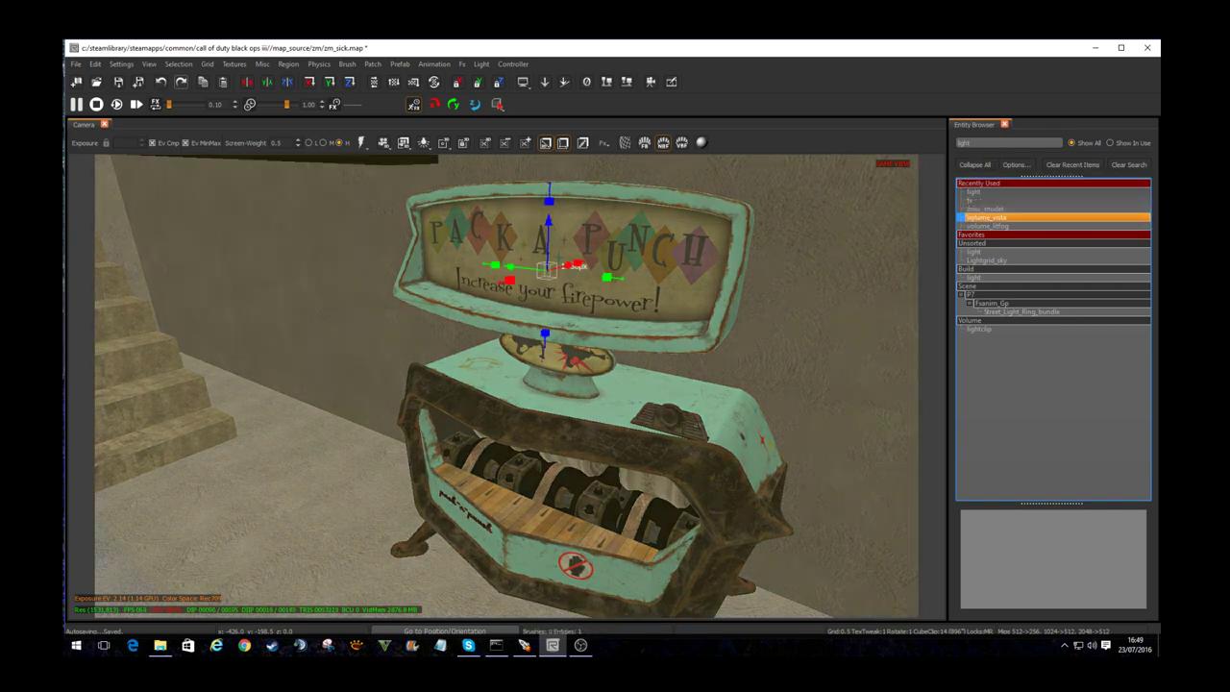
# Step: Open the new light's entity properties, close the entity browser, and widen the properties pane
pyautogui.press('n')
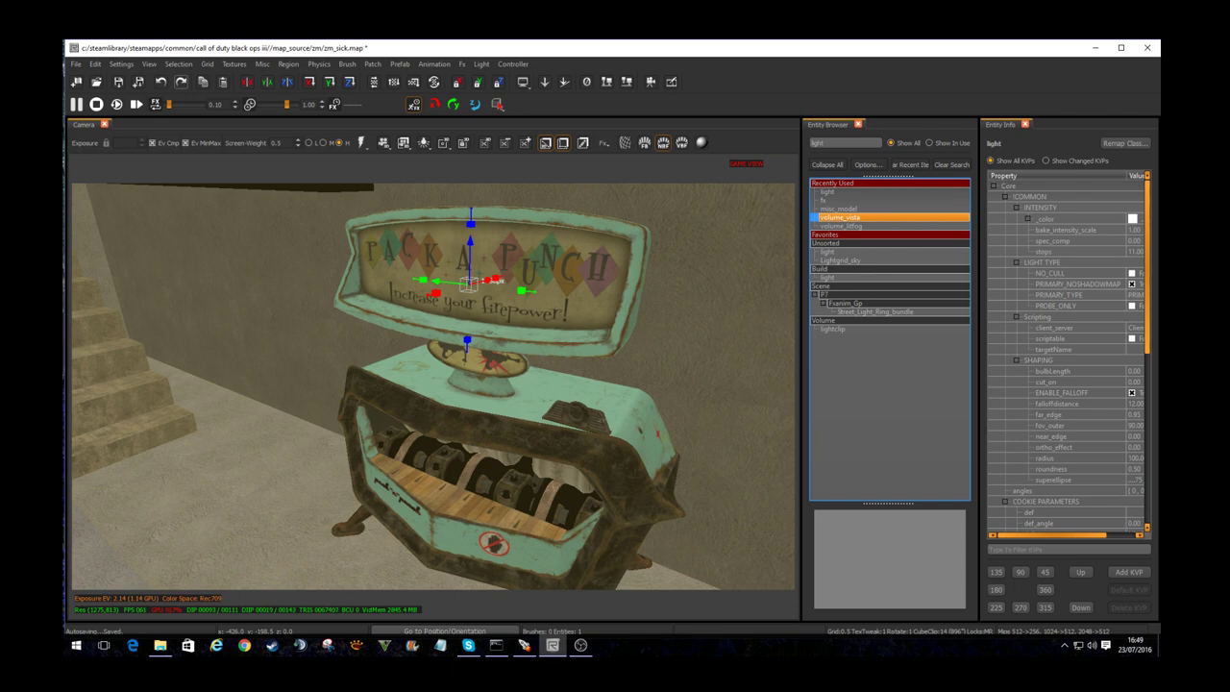
pyautogui.click(859, 124)
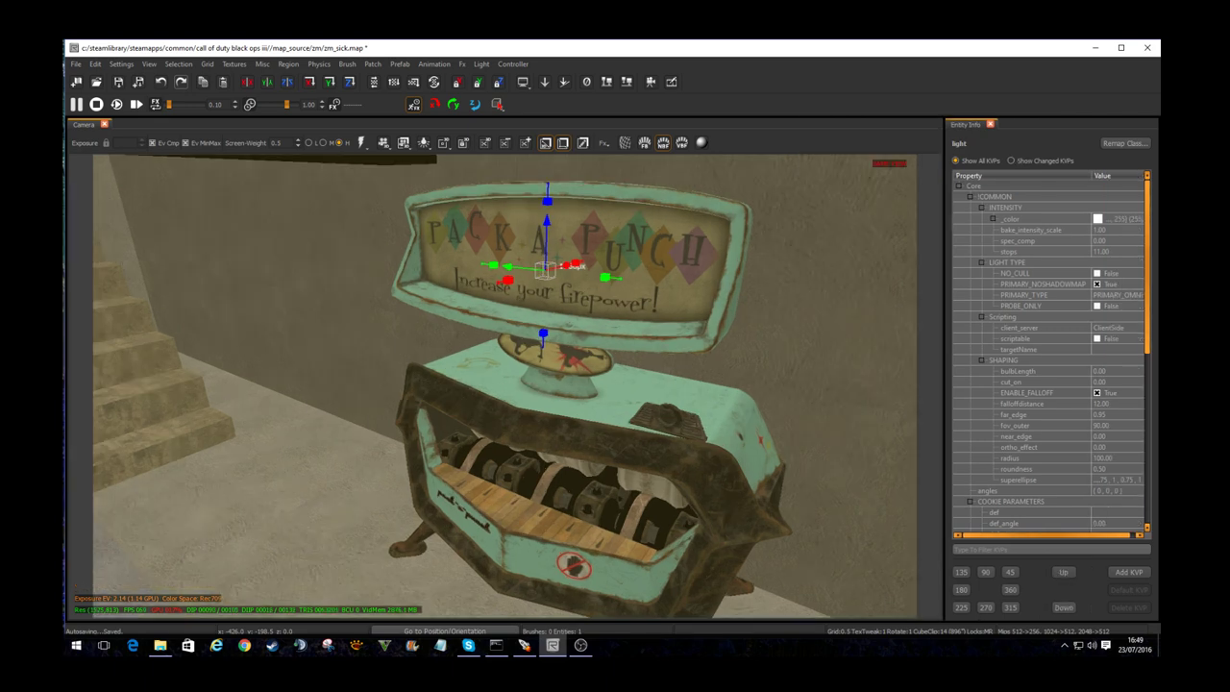
pyautogui.moveTo(943, 384); pyautogui.dragTo(839, 384)
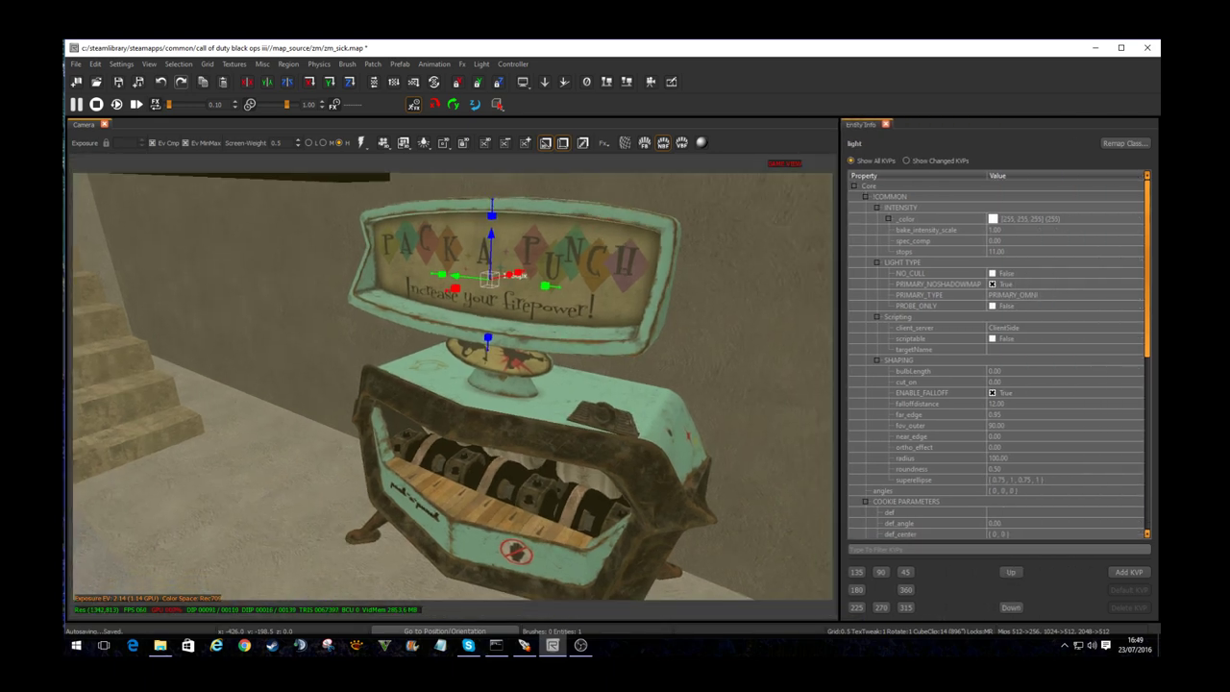
# Step: Set the light's PRIMARY_TYPE to PRIMARY_SPOT and its radius to 30
pyautogui.click(1065, 295)
pyautogui.click(1065, 294)
pyautogui.click(1019, 315)
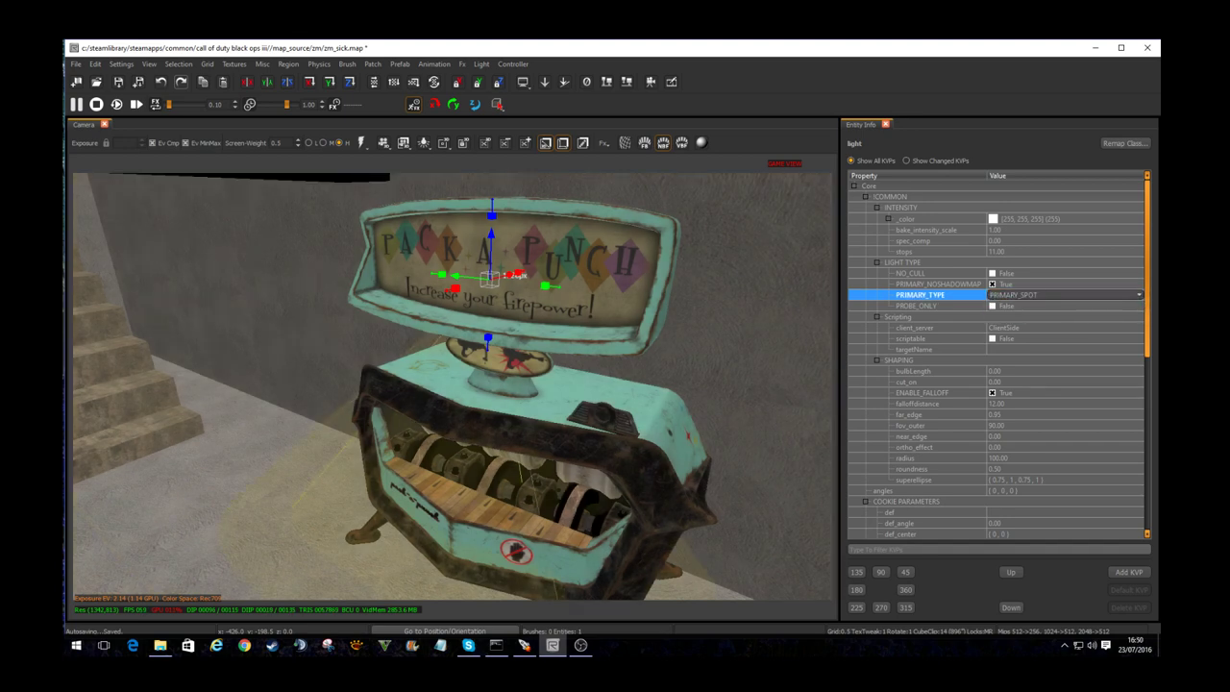
pyautogui.click(1061, 457)
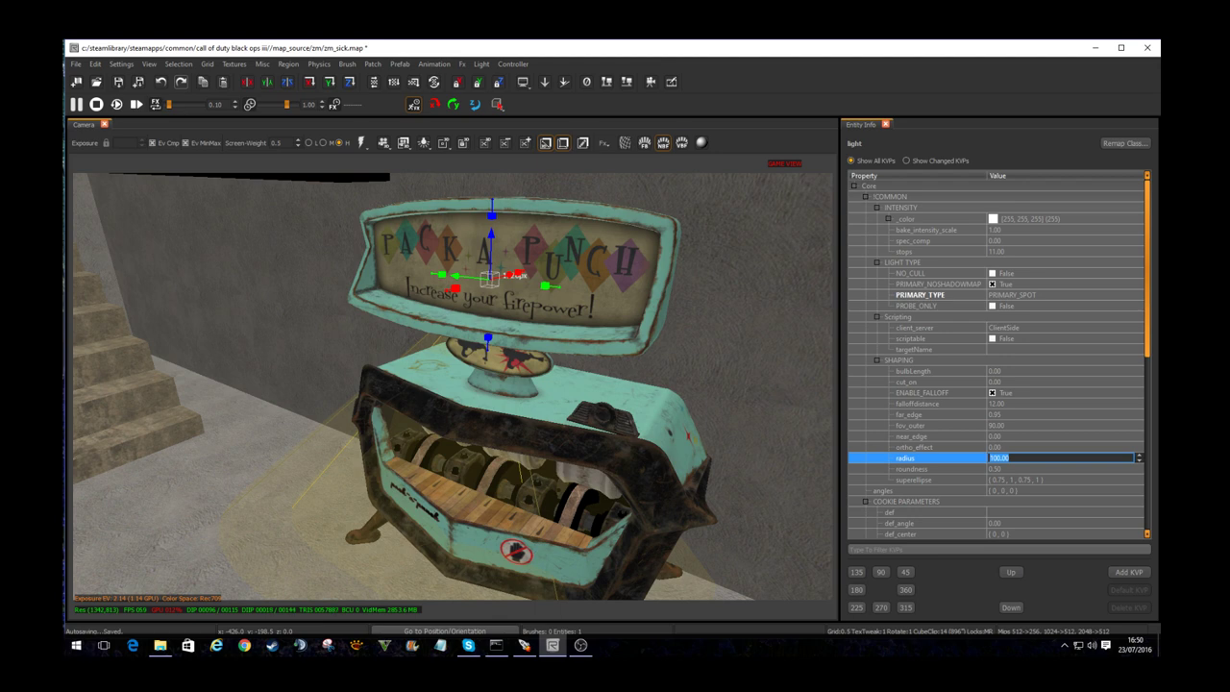
pyautogui.write('30')
pyautogui.press('Return')
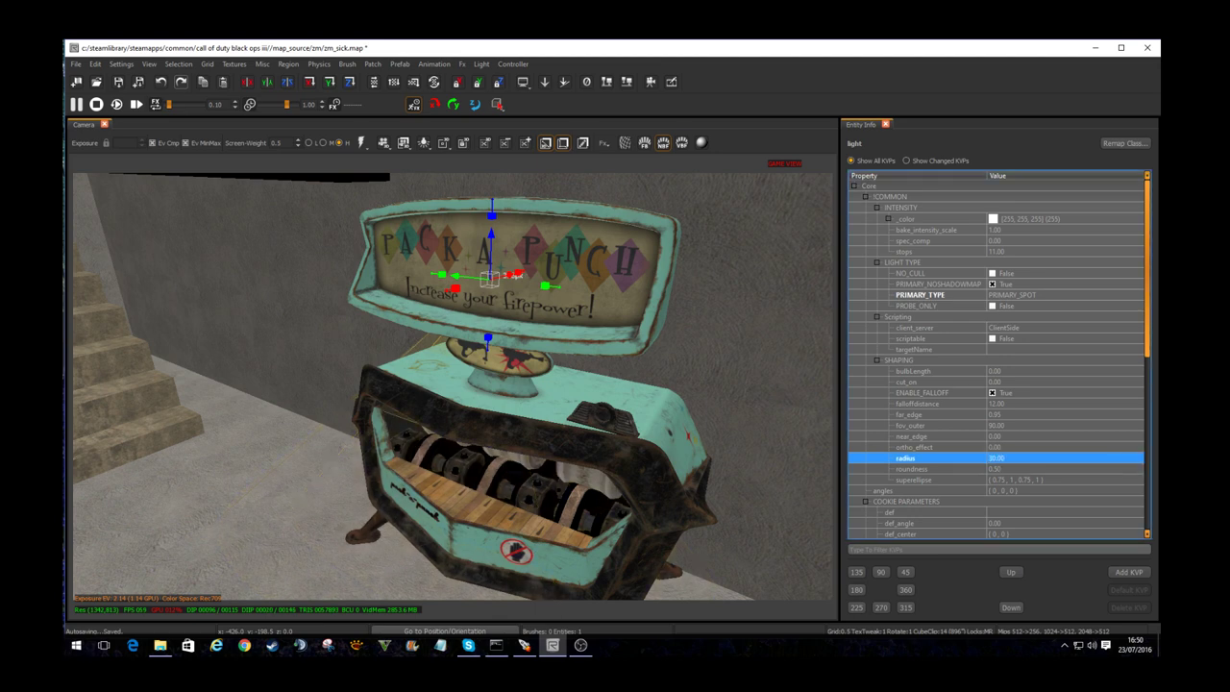
# Step: Move the spot light out in front of the Pack-a-Punch sign and tilt its cone toward the machine
pyautogui.moveTo(513, 275); pyautogui.dragTo(370, 311)
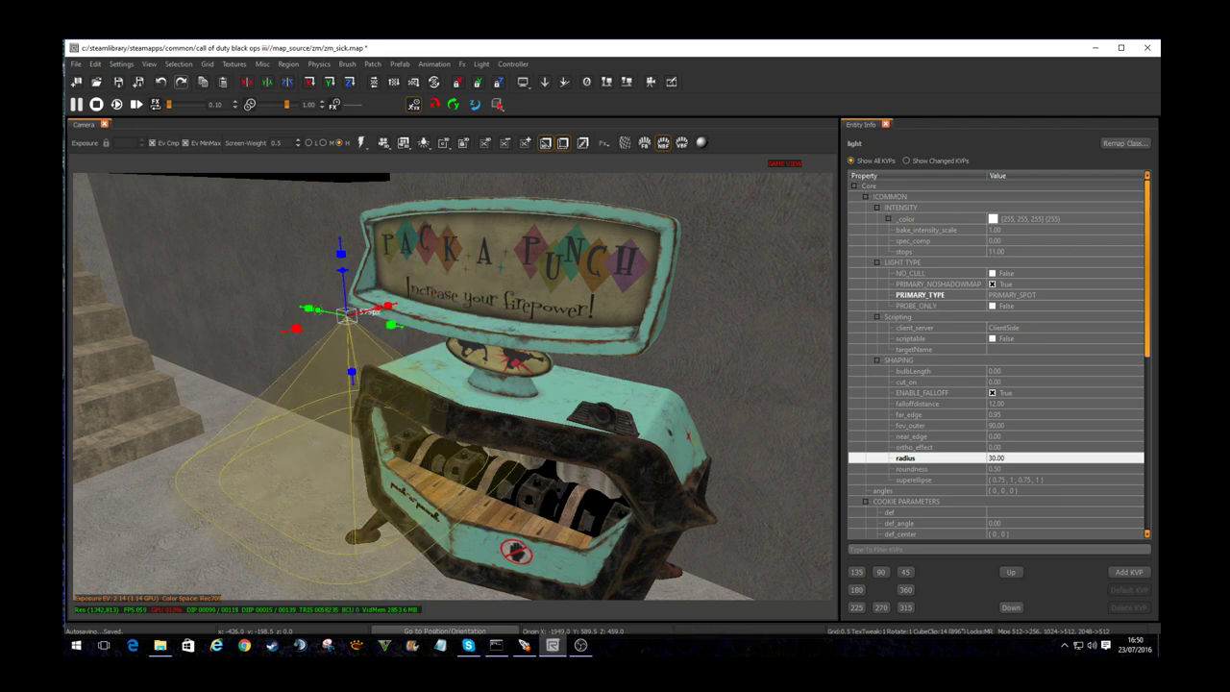
pyautogui.moveTo(342, 272); pyautogui.dragTo(311, 306)
pyautogui.moveTo(317, 307); pyautogui.dragTo(361, 312, button='right')
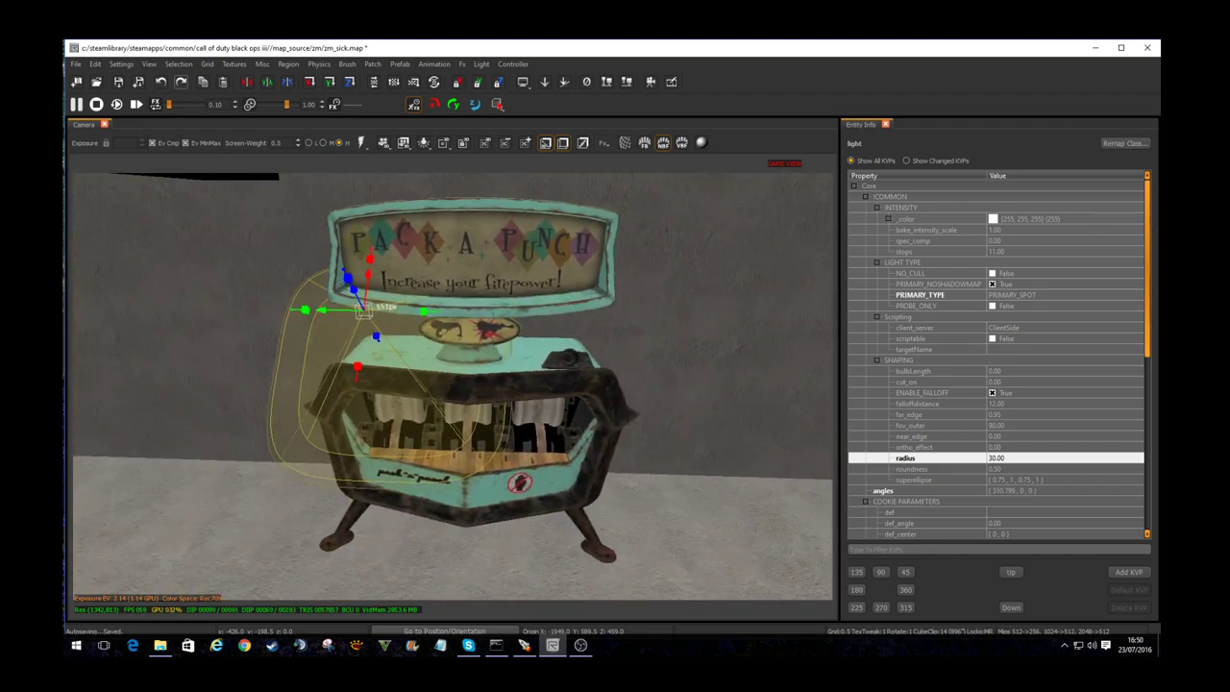
# Step: Move the spot light to the centre of the Pack-a-Punch sign's upper edge
pyautogui.moveTo(363, 309); pyautogui.dragTo(475, 224)
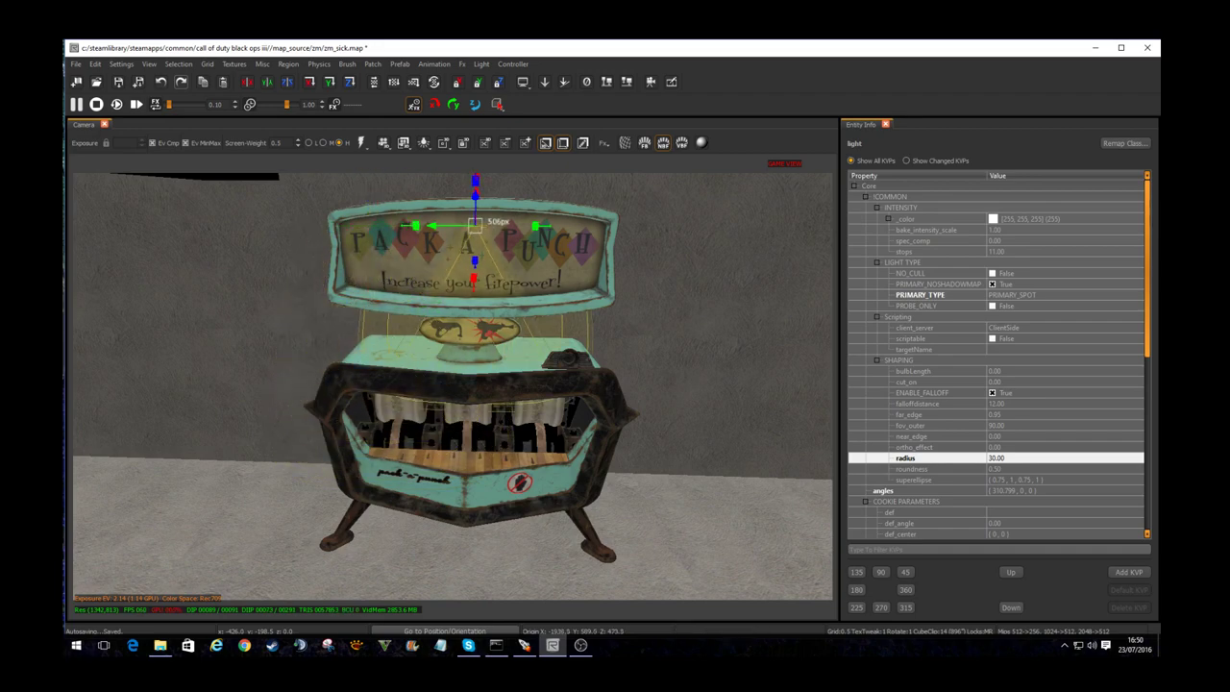
pyautogui.moveTo(475, 224); pyautogui.dragTo(447, 250, button='right')
pyautogui.moveTo(515, 202)
pyautogui.mouseDown()
pyautogui.moveTo(491, 171)
pyautogui.moveTo(532, 219)
pyautogui.mouseUp()
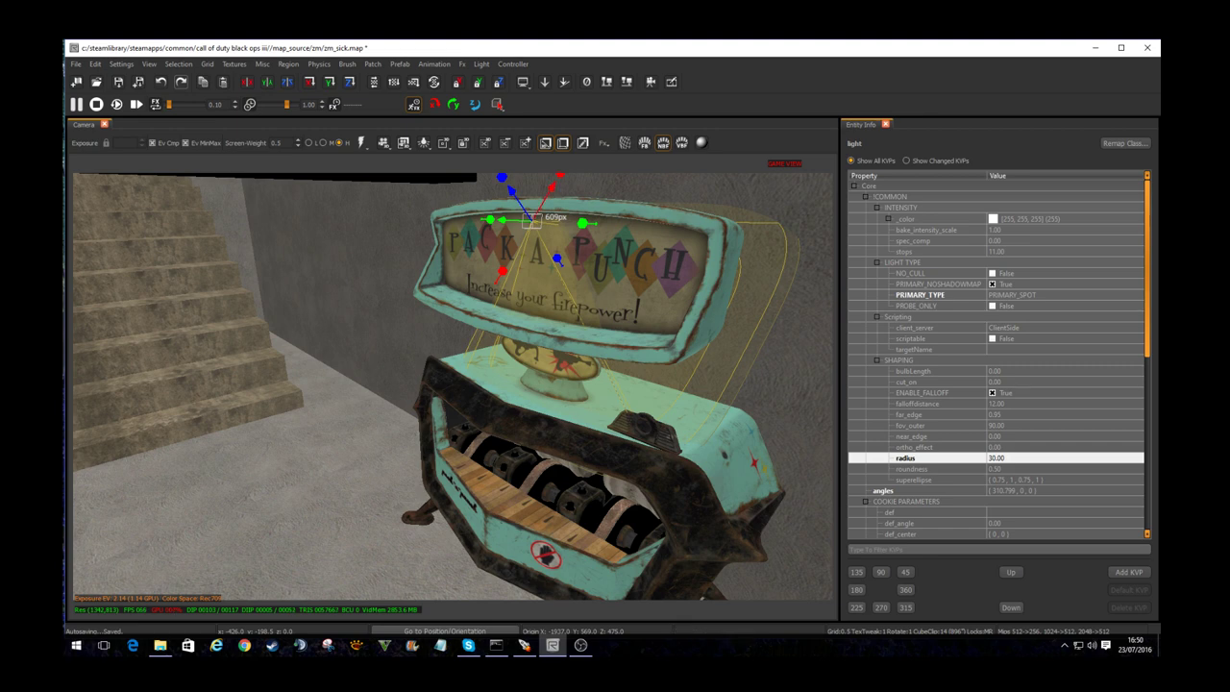
# Step: Show the 2D top view and duplicate the spot light so that three lights are spaced across the Pack-a-Punch sign
pyautogui.click(149, 63)
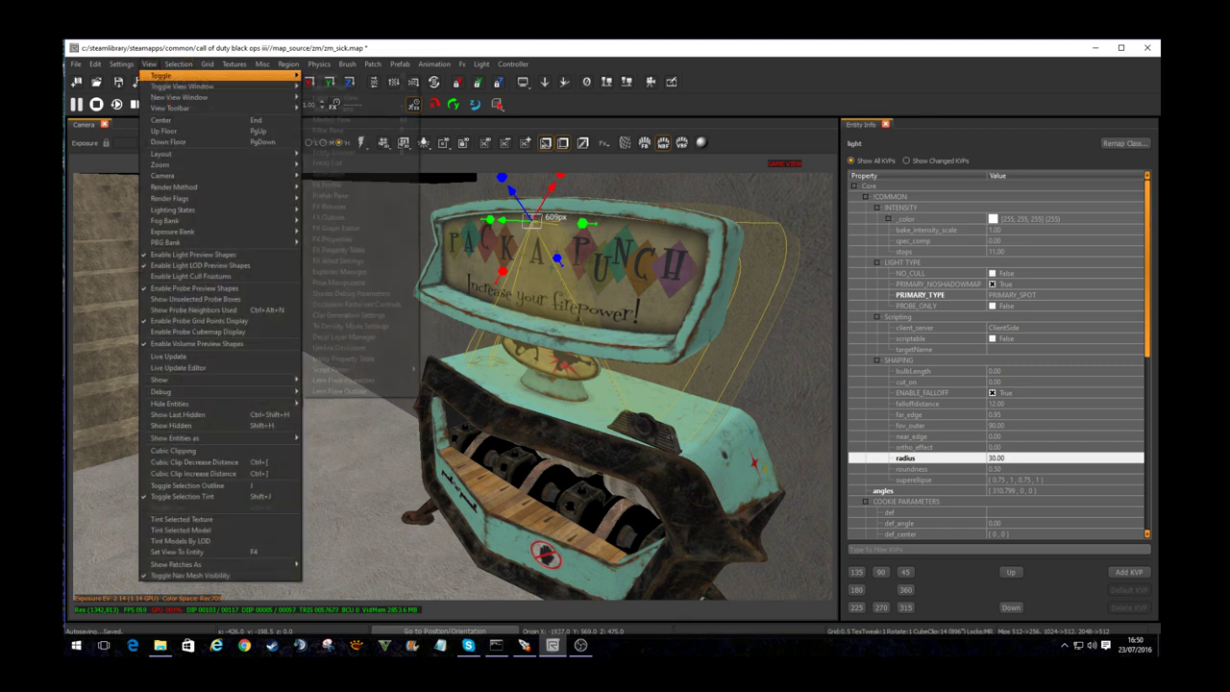
pyautogui.moveTo(221, 97)
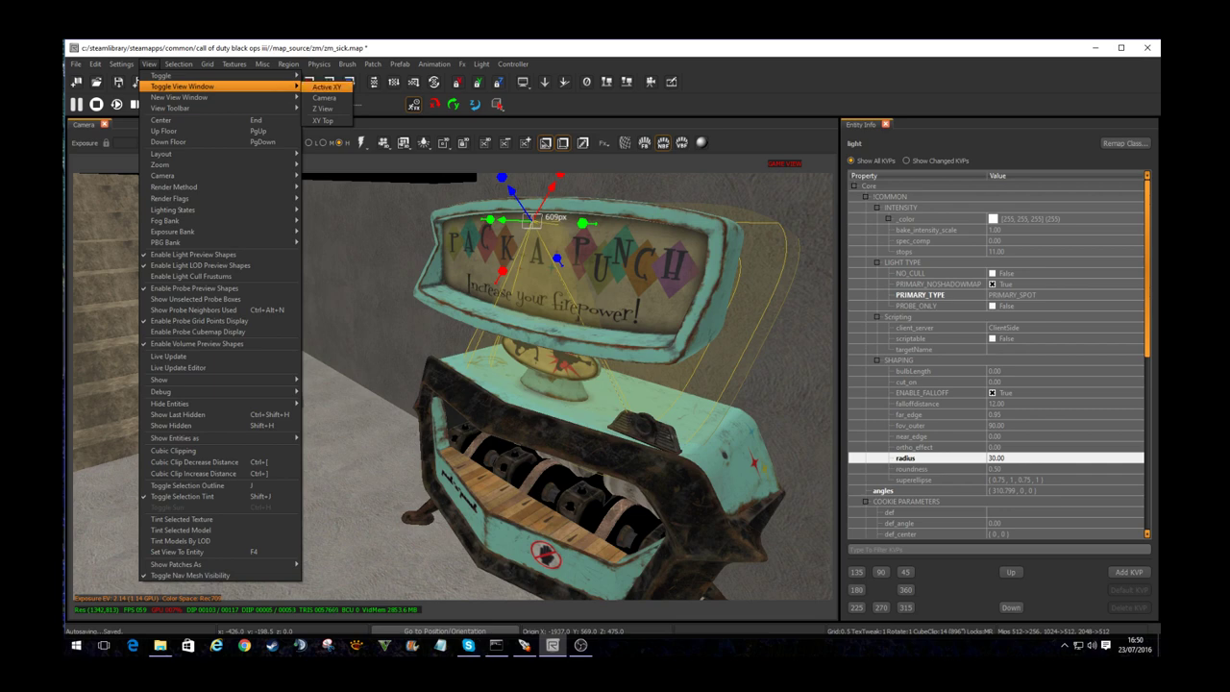
pyautogui.click(332, 98)
pyautogui.hotkey('ctrl', 'Tab')
pyautogui.hotkey('ctrl', 'Tab')
pyautogui.hotkey('ctrl', 'Tab')
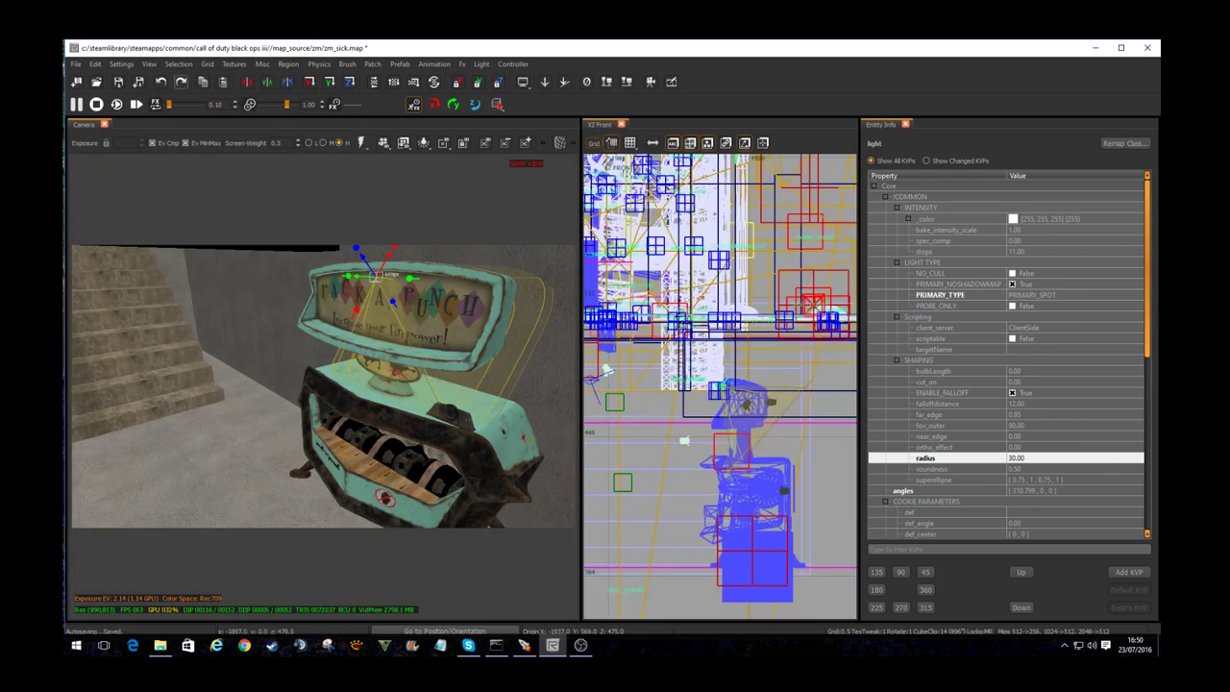
pyautogui.moveTo(722, 384)
pyautogui.mouseDown()
pyautogui.moveTo(725, 341)
pyautogui.moveTo(726, 372)
pyautogui.mouseUp()
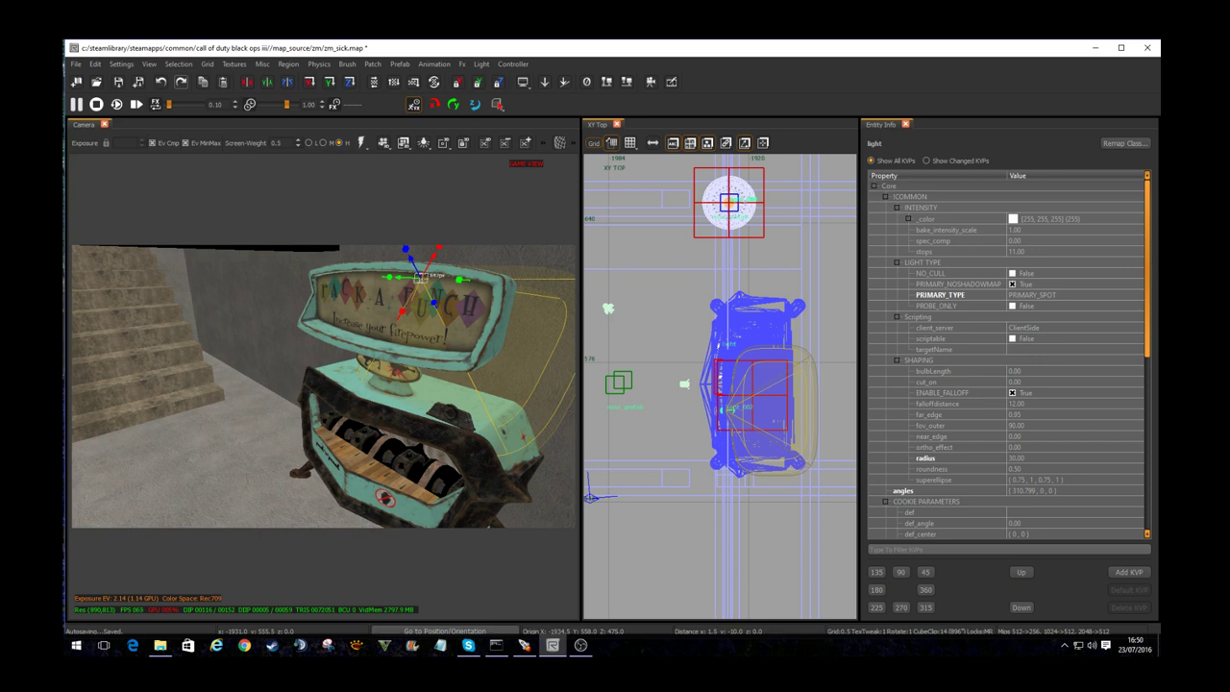
pyautogui.press('Escape')
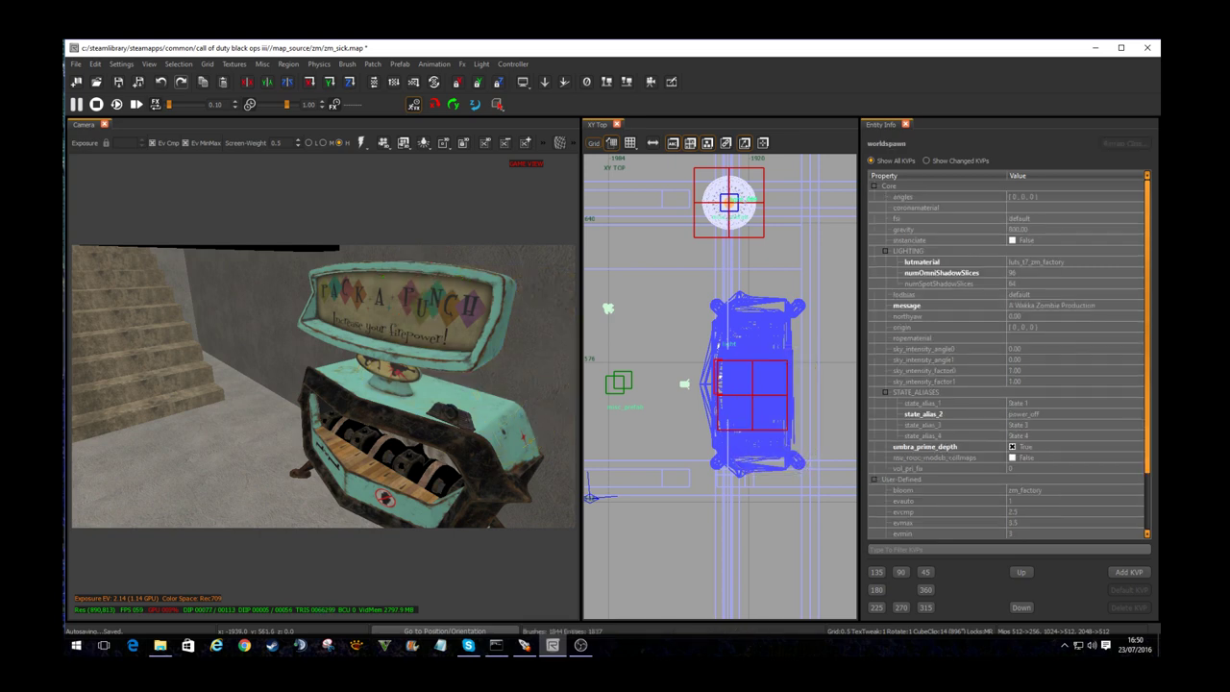
# Step: Examine the Pack-a-Punch sign with the lighting preview toggled
pyautogui.press('F8')
pyautogui.scroll(-3, 322, 386)
pyautogui.scroll(4, 323, 385)
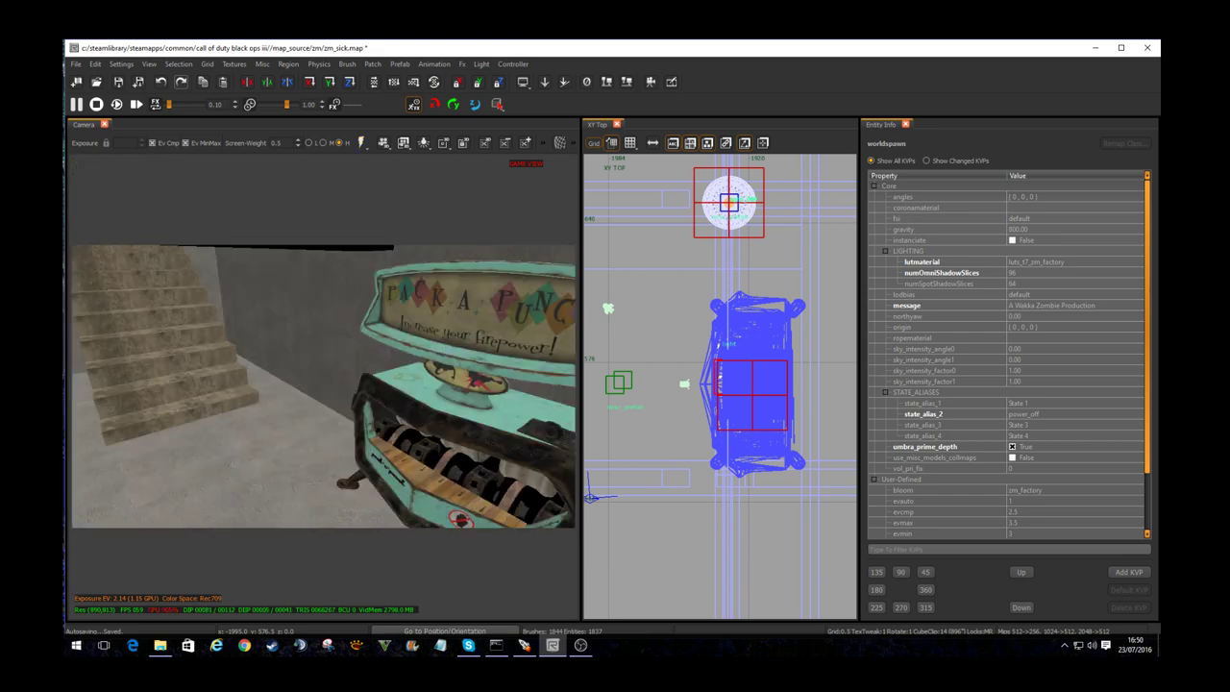
pyautogui.press('F8')
pyautogui.press('F8')
# Step: Show the light entities, select the three spot lights above the Pack-a-Punch sign and set their stops to 3
pyautogui.press('g')
pyautogui.scroll(3, 323, 386)
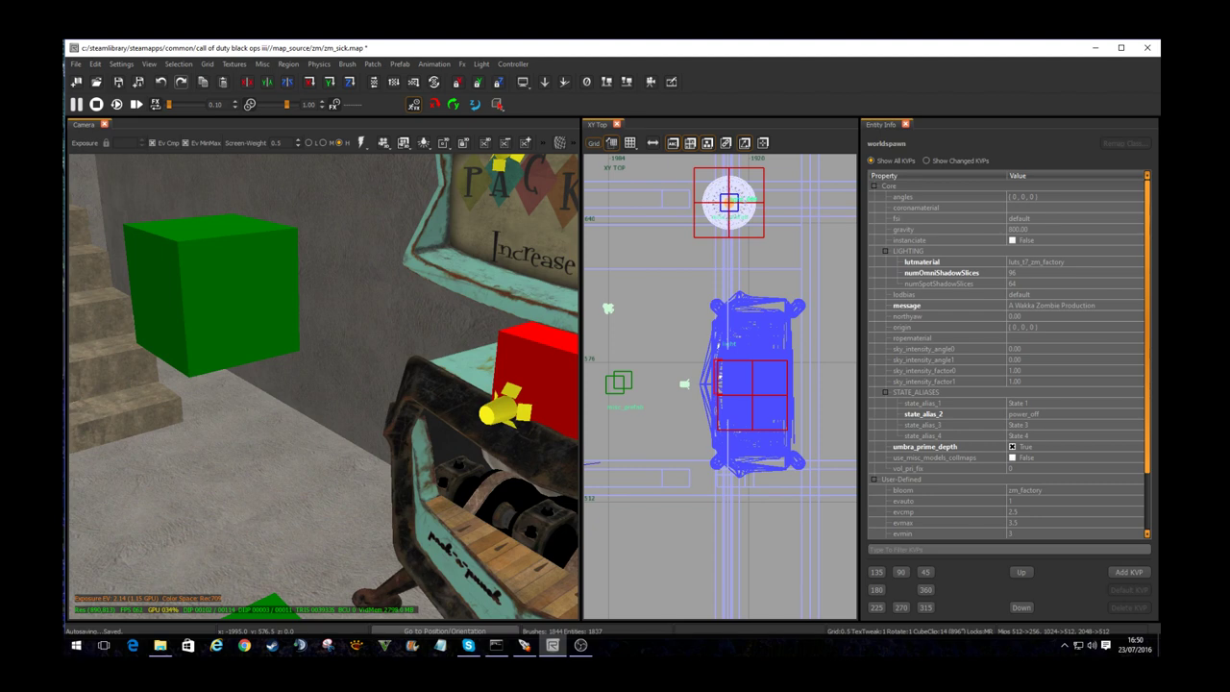
pyautogui.moveTo(323, 385); pyautogui.dragTo(385, 422, button='right')
pyautogui.moveTo(322, 386); pyautogui.dragTo(323, 241, button='right')
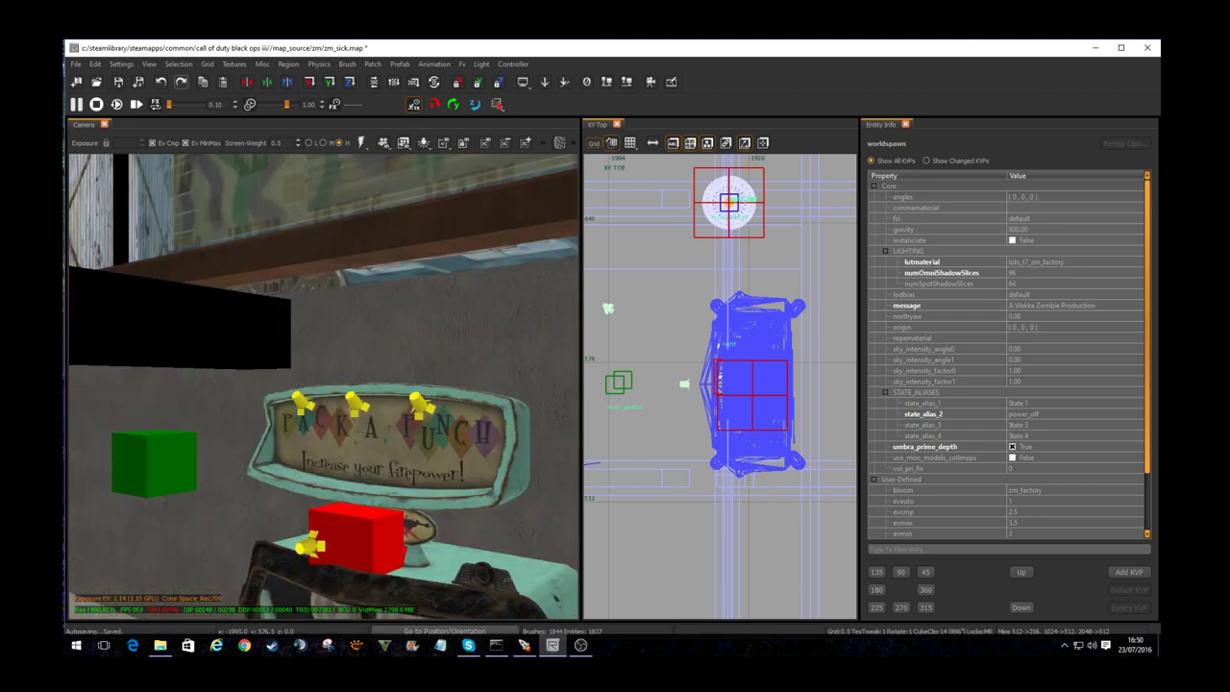
pyautogui.keyDown('shift'); pyautogui.click(302, 404); pyautogui.keyUp('shift')
pyautogui.keyDown('shift'); pyautogui.click(354, 405); pyautogui.keyUp('shift')
pyautogui.keyDown('shift'); pyautogui.click(419, 404); pyautogui.keyUp('shift')
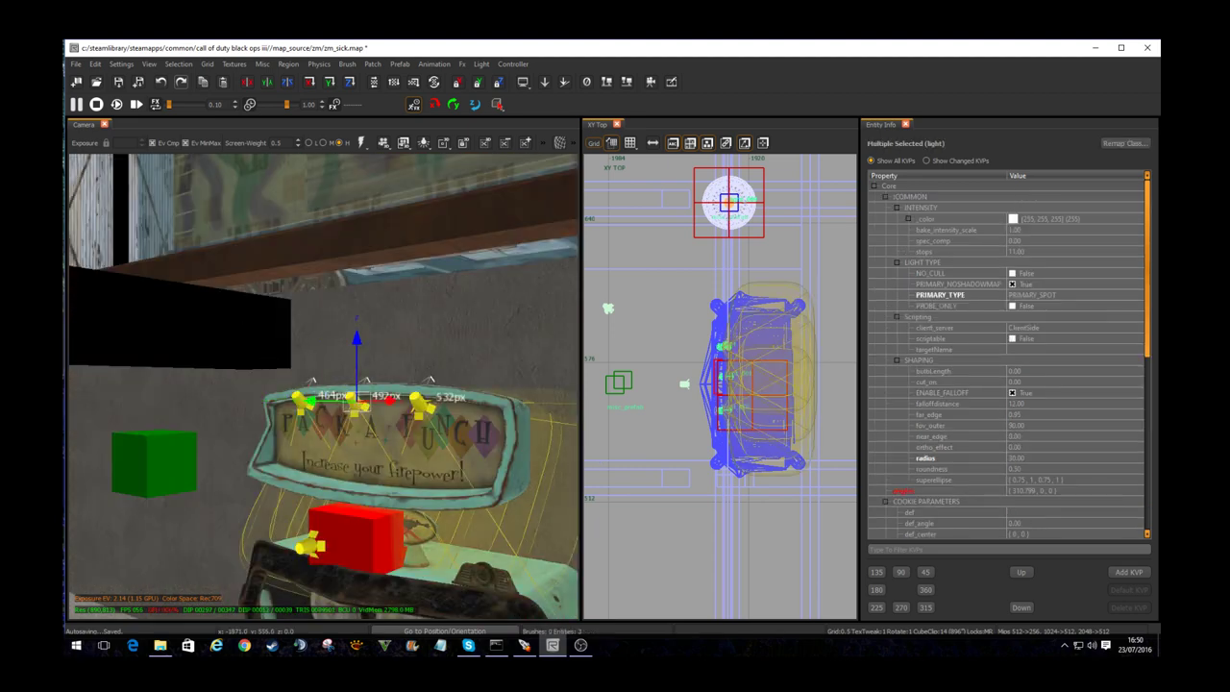
pyautogui.click(1021, 251)
pyautogui.write('3')
pyautogui.press('Return')
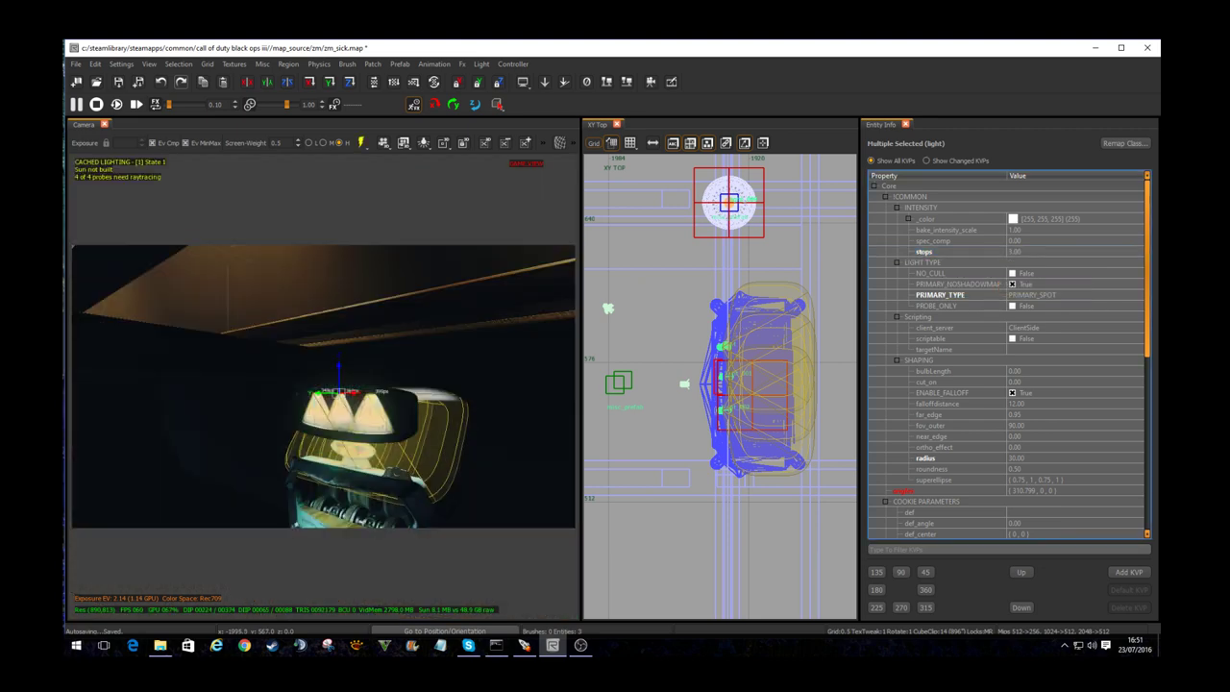
pyautogui.press('Escape')
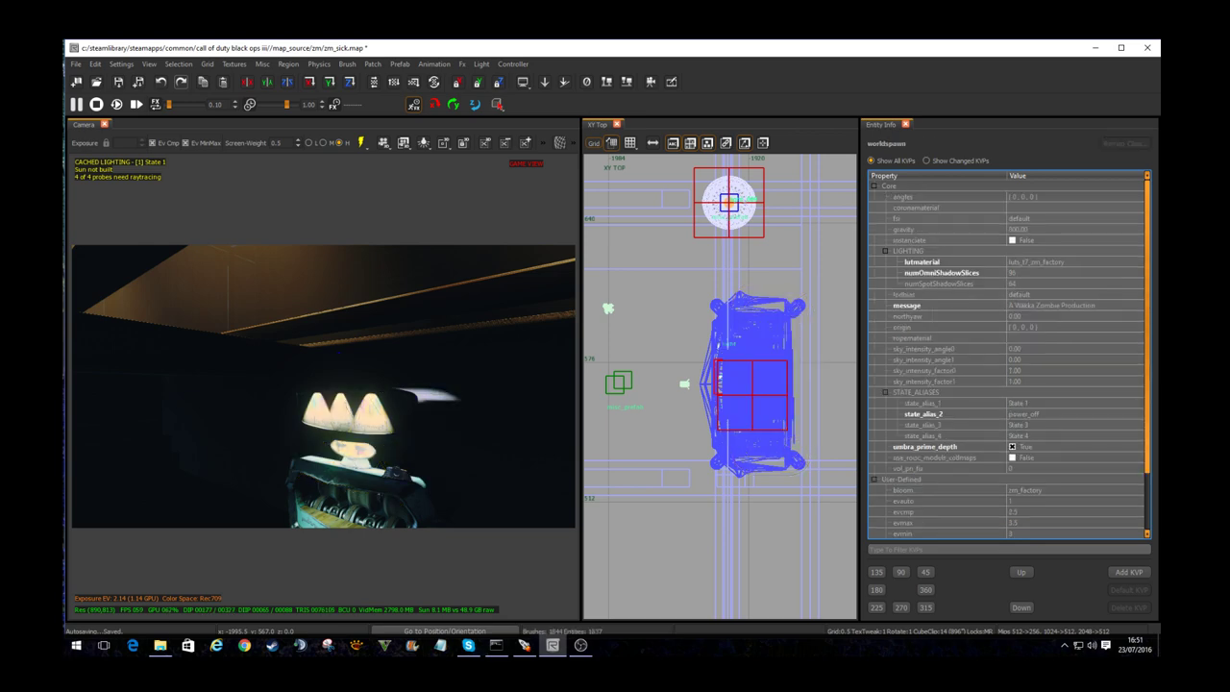
# Step: Turn off the lighting preview and move the three spot lights together outward, away from the front of the Pack-a-Punch sign
pyautogui.press('l')
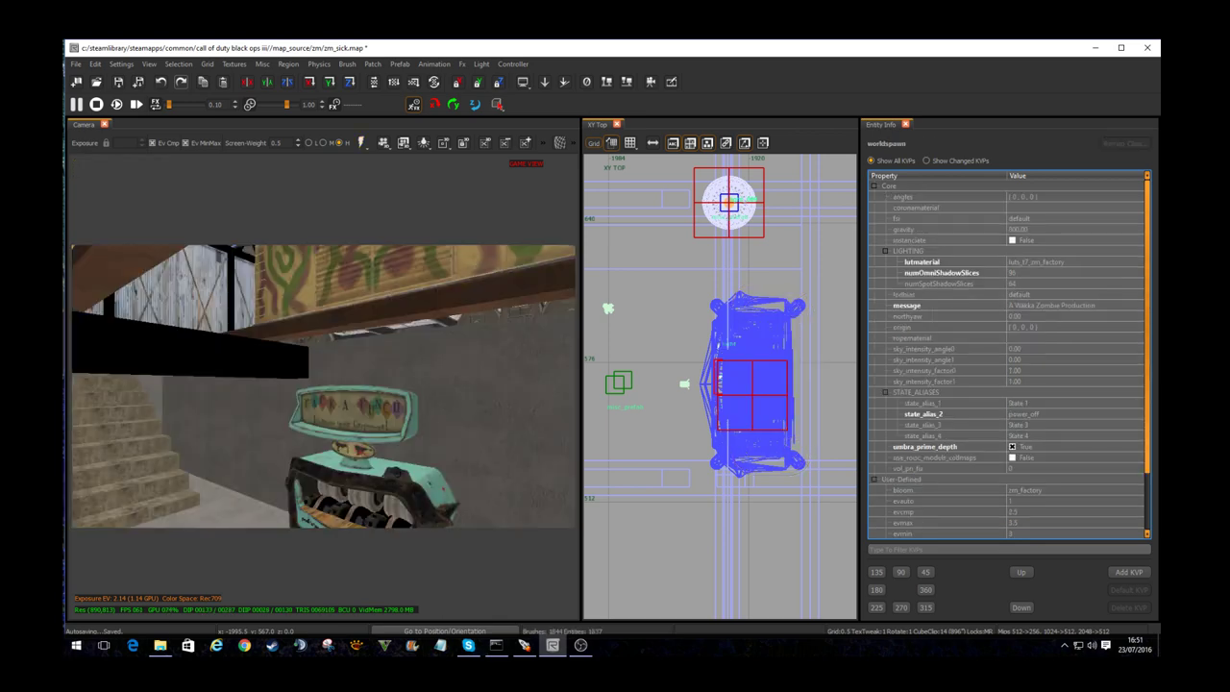
pyautogui.press('g')
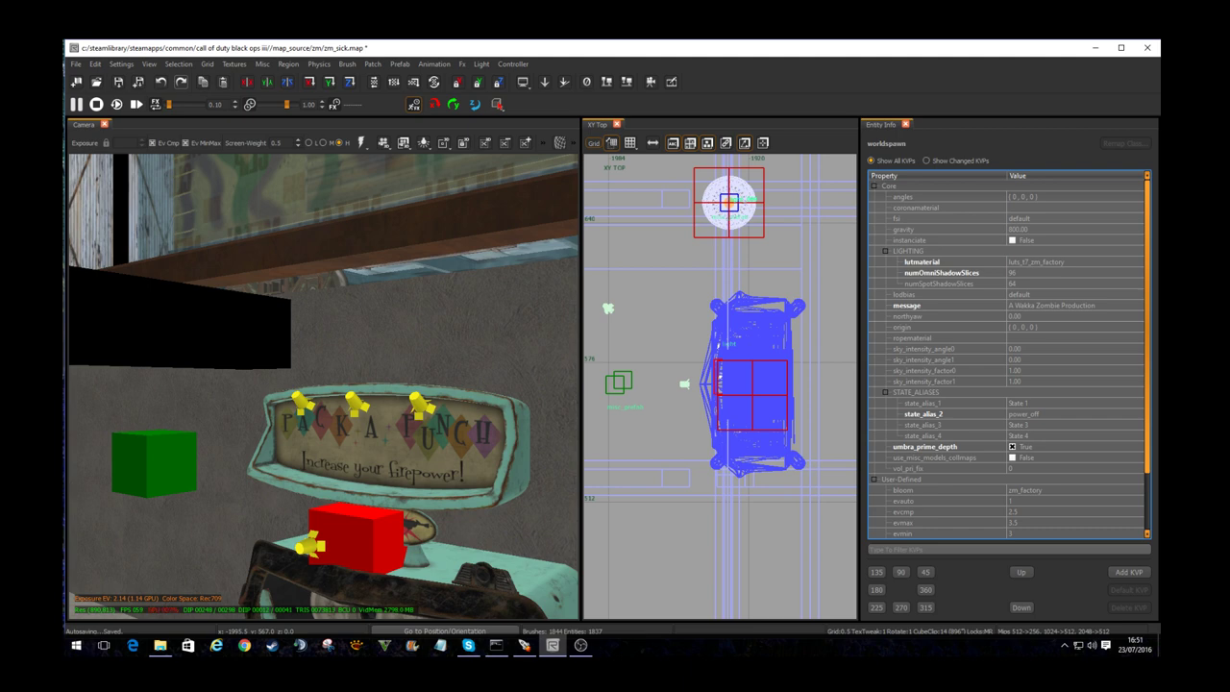
pyautogui.keyDown('shift'); pyautogui.click(301, 401); pyautogui.keyUp('shift')
pyautogui.keyDown('shift'); pyautogui.click(356, 404); pyautogui.keyUp('shift')
pyautogui.keyDown('shift'); pyautogui.click(420, 404); pyautogui.keyUp('shift')
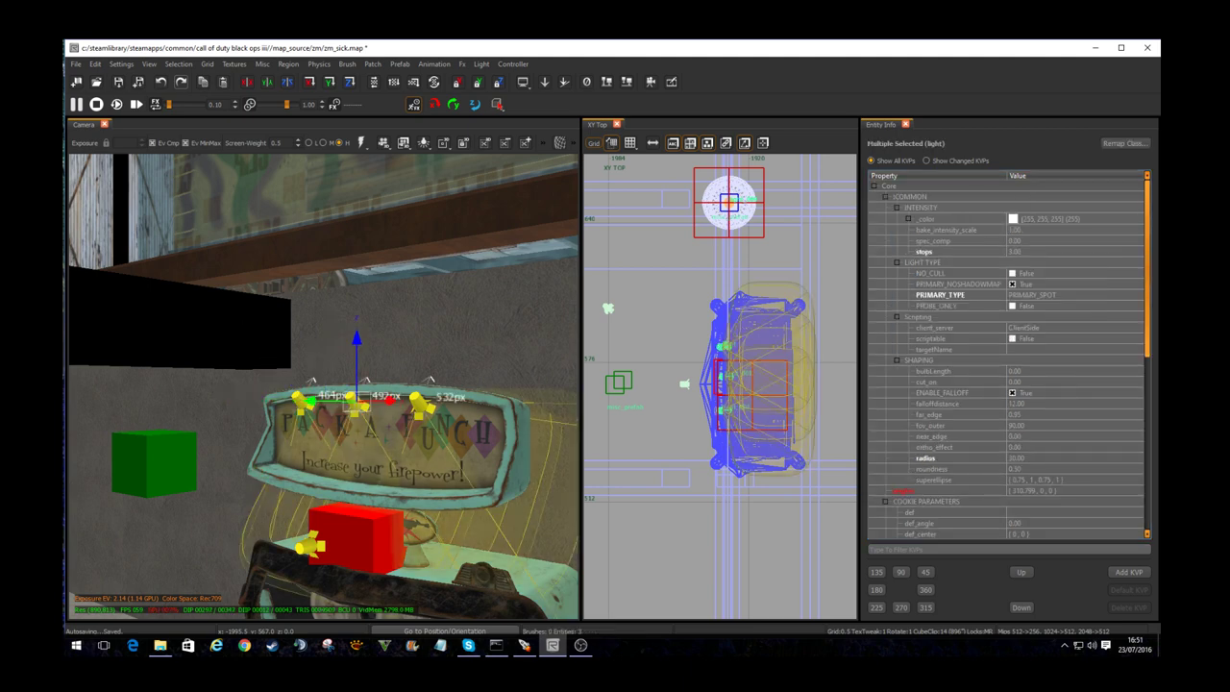
pyautogui.moveTo(312, 401); pyautogui.dragTo(272, 399)
pyautogui.press('Escape')
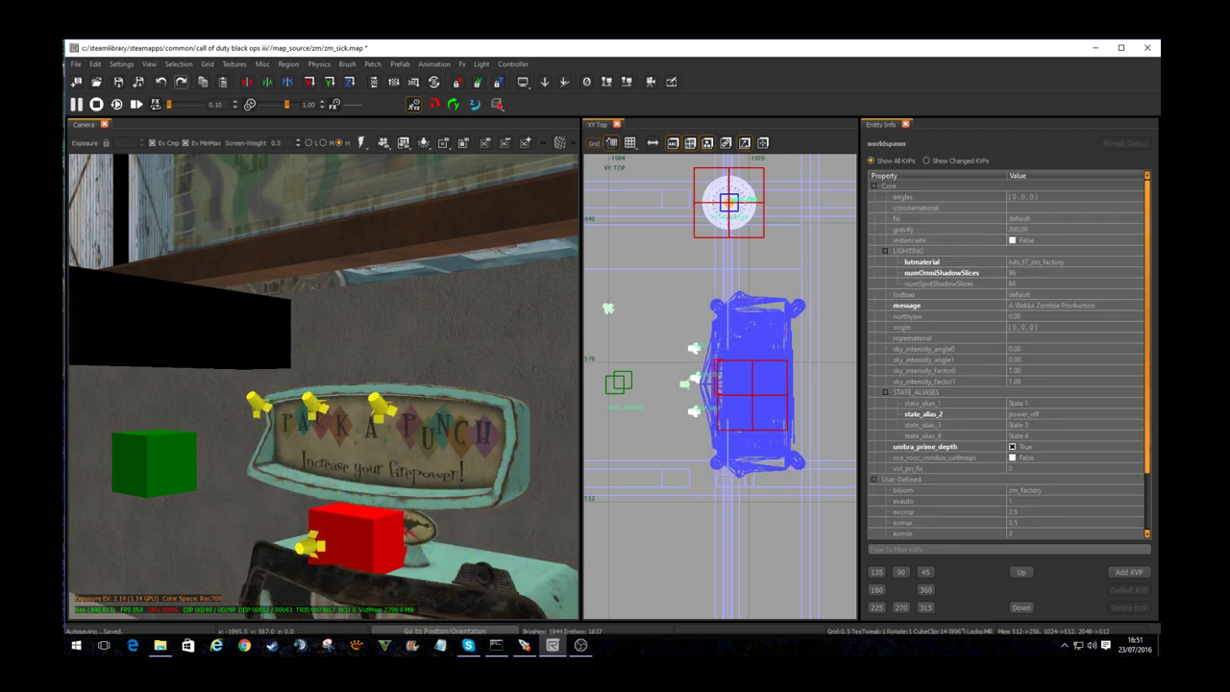
# Step: Check the Pack-a-Punch machine in the lit game view, and look over the lamp-lit rail track area
pyautogui.press('g')
pyautogui.press('F8')
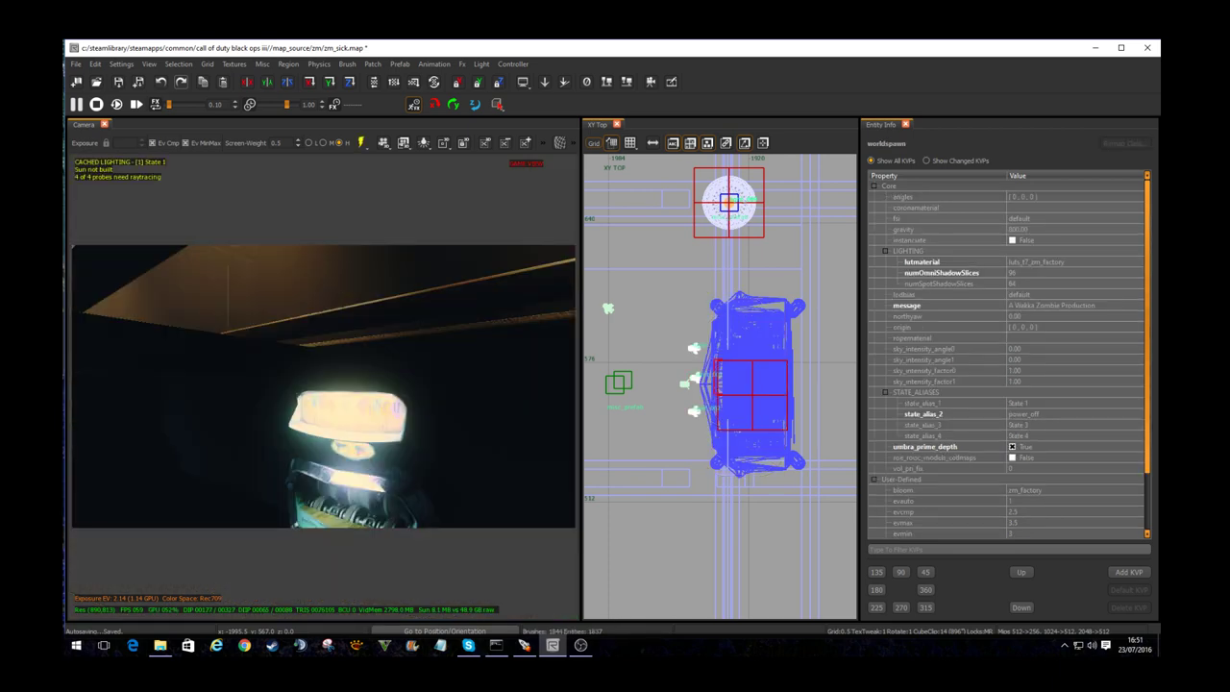
pyautogui.press('w')
pyautogui.moveTo(272, 399); pyautogui.dragTo(384, 397, button='right')
pyautogui.press('s')
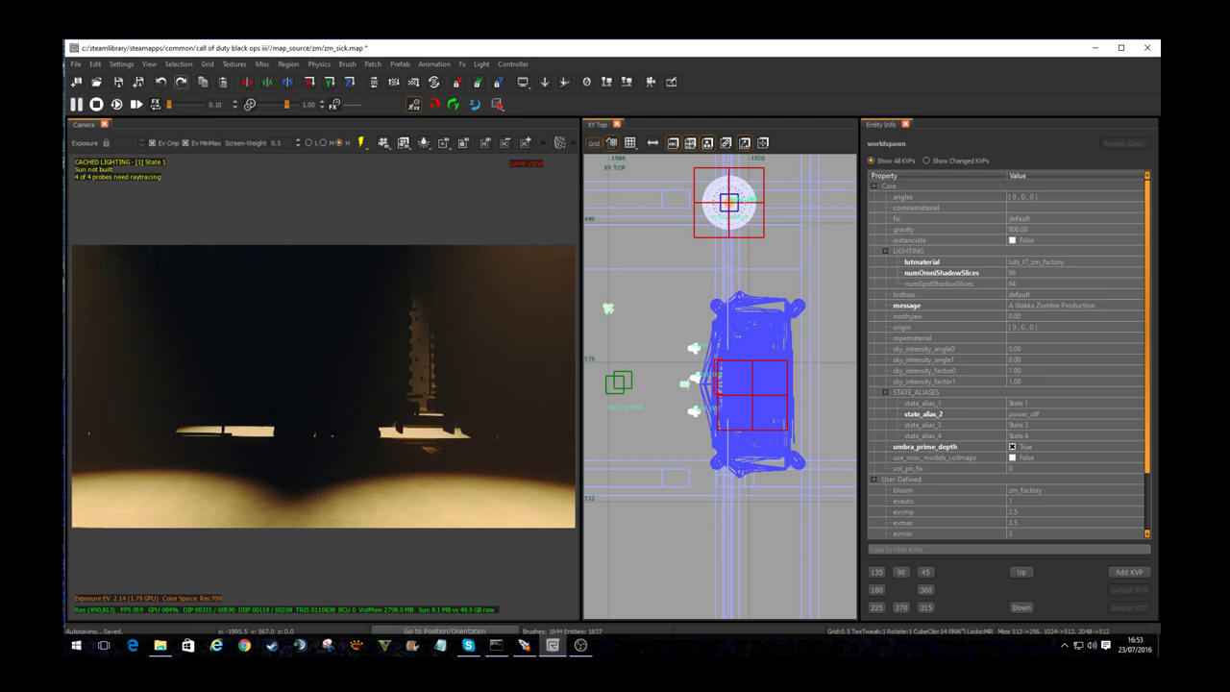
pyautogui.moveTo(323, 385); pyautogui.dragTo(442, 389, button='right')
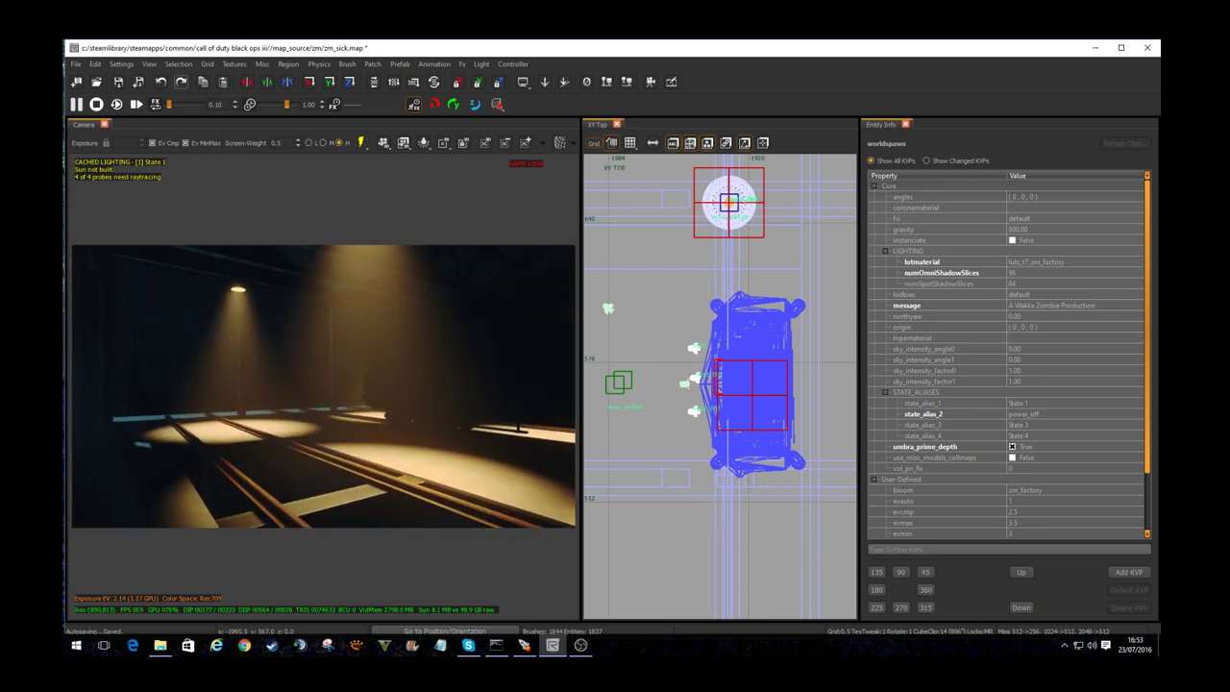
pyautogui.moveTo(323, 385)
pyautogui.mouseDown(button='right')
pyautogui.moveTo(336, 385)
pyautogui.moveTo(323, 385)
pyautogui.mouseUp(button='right')
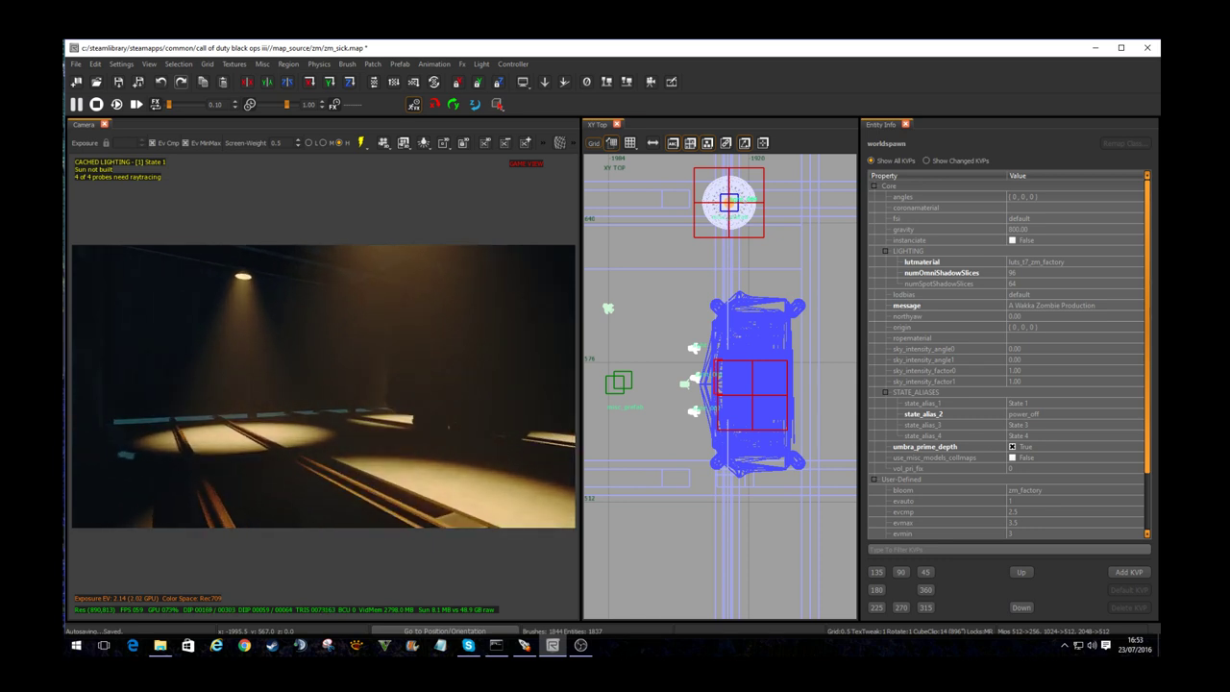
# Step: Open the entity browser, place a light entity between the rails and move it to the near end of the track bed
pyautogui.moveTo(323, 385); pyautogui.dragTo(332, 485, button='right')
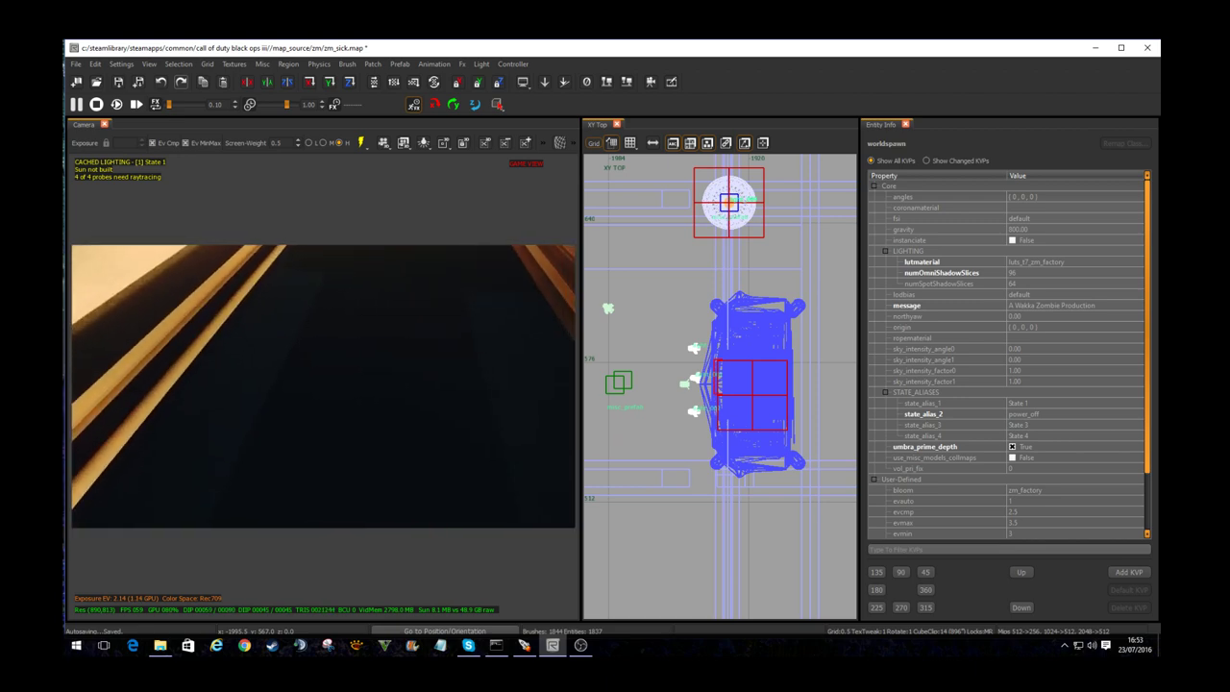
pyautogui.press('n')
pyautogui.press('n')
pyautogui.press('b')
pyautogui.moveTo(853, 191); pyautogui.dragTo(391, 254)
pyautogui.moveTo(384, 360); pyautogui.dragTo(391, 255, button='right')
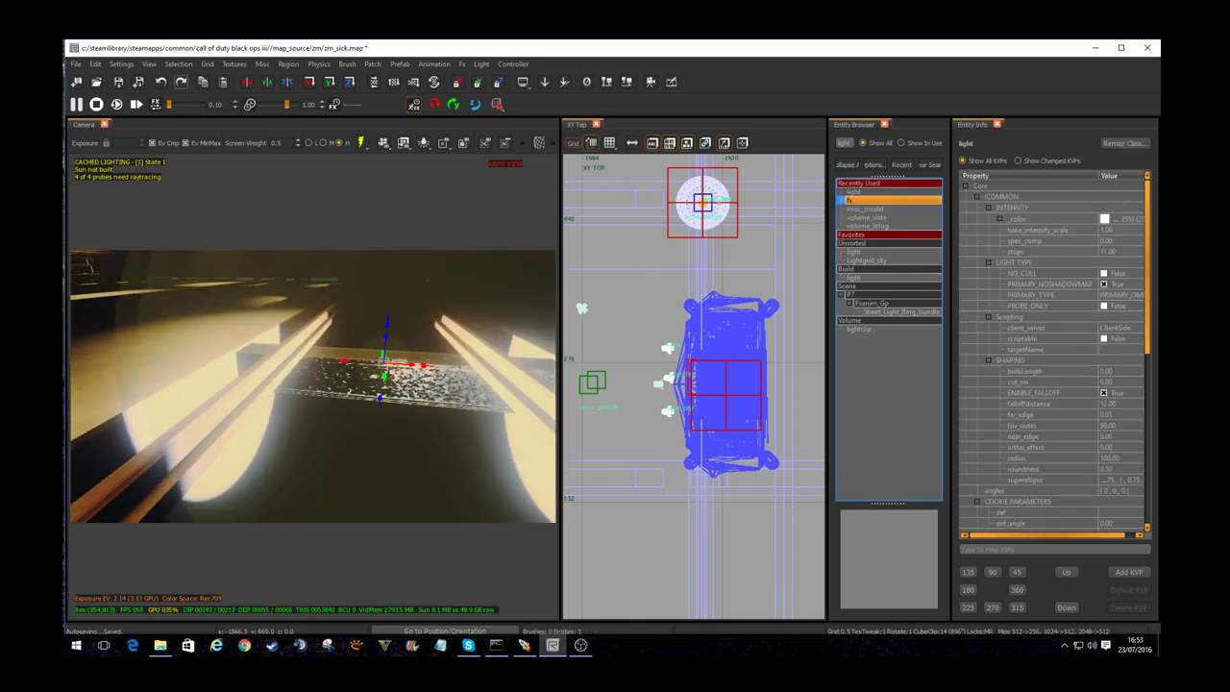
pyautogui.moveTo(384, 324); pyautogui.dragTo(378, 411)
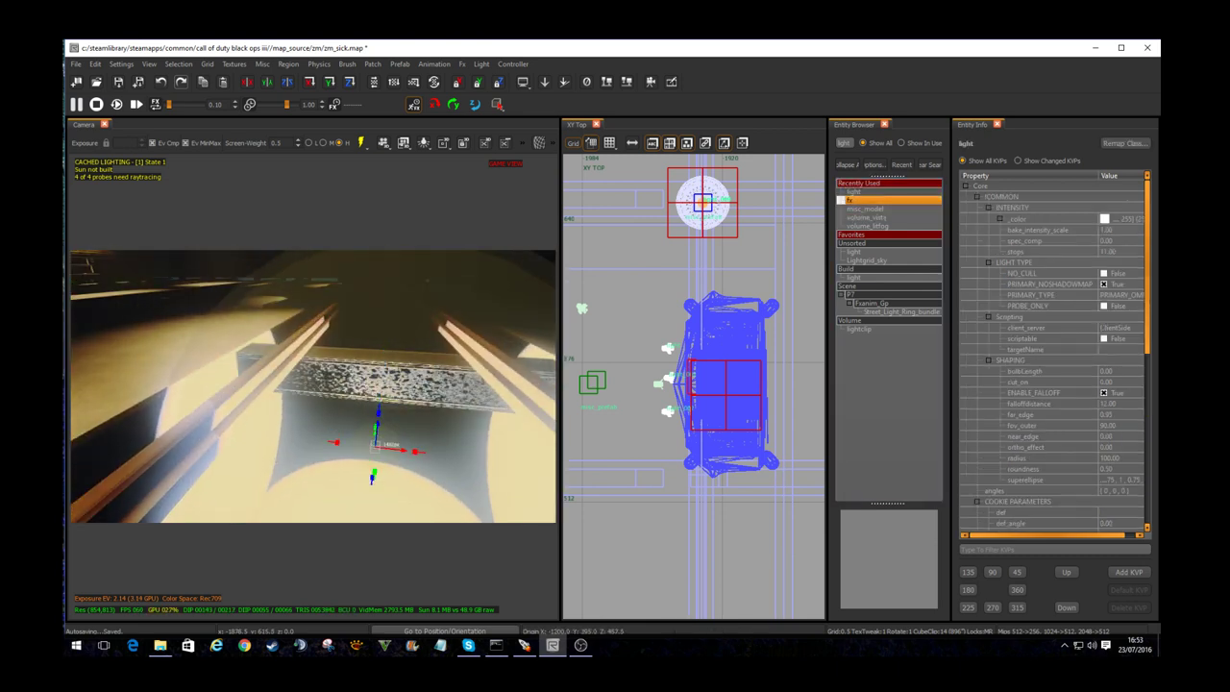
# Step: Set the new track light's stops to 3 and deselect it
pyautogui.click(1115, 252)
pyautogui.write('3')
pyautogui.write('3')
pyautogui.press('Return')
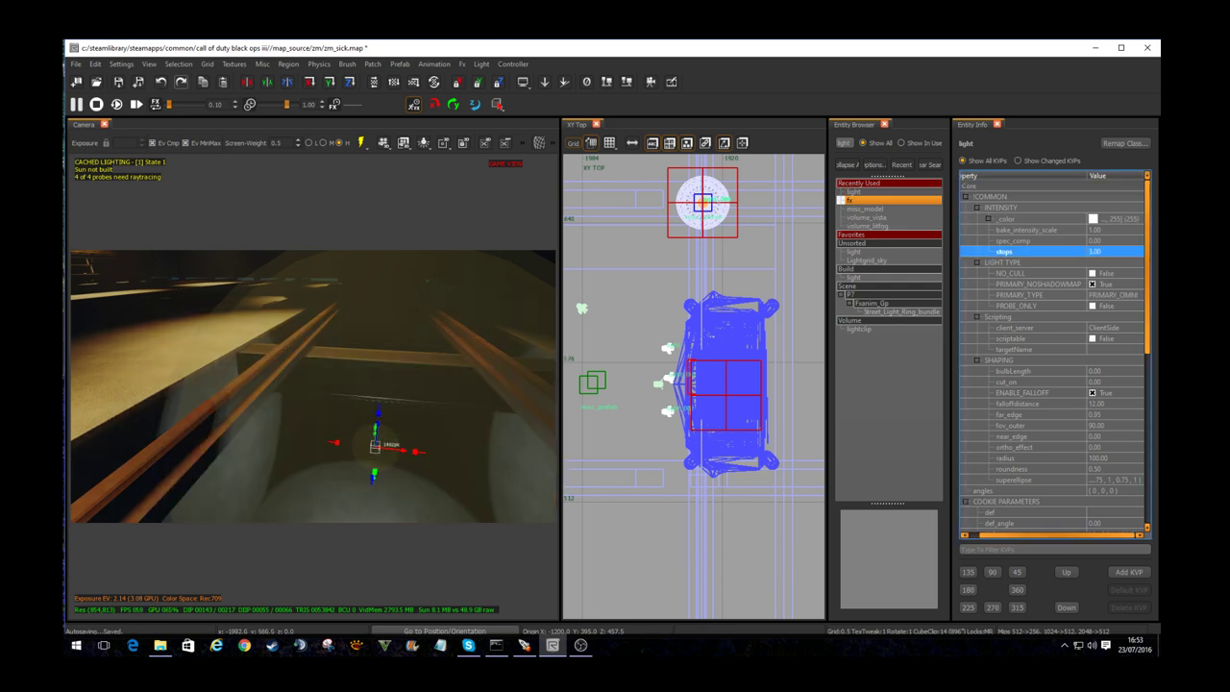
pyautogui.moveTo(313, 387); pyautogui.dragTo(313, 481, button='right')
pyautogui.press('Escape')
# Step: Turn off the lighting preview, find the black lantern on the metal grate platform, select its FX entity and show the editor helpers
pyautogui.moveTo(313, 386); pyautogui.dragTo(433, 375, button='right')
pyautogui.moveTo(314, 387); pyautogui.dragTo(394, 386, button='right')
pyautogui.press('F8')
pyautogui.moveTo(313, 386); pyautogui.dragTo(452, 403, button='right')
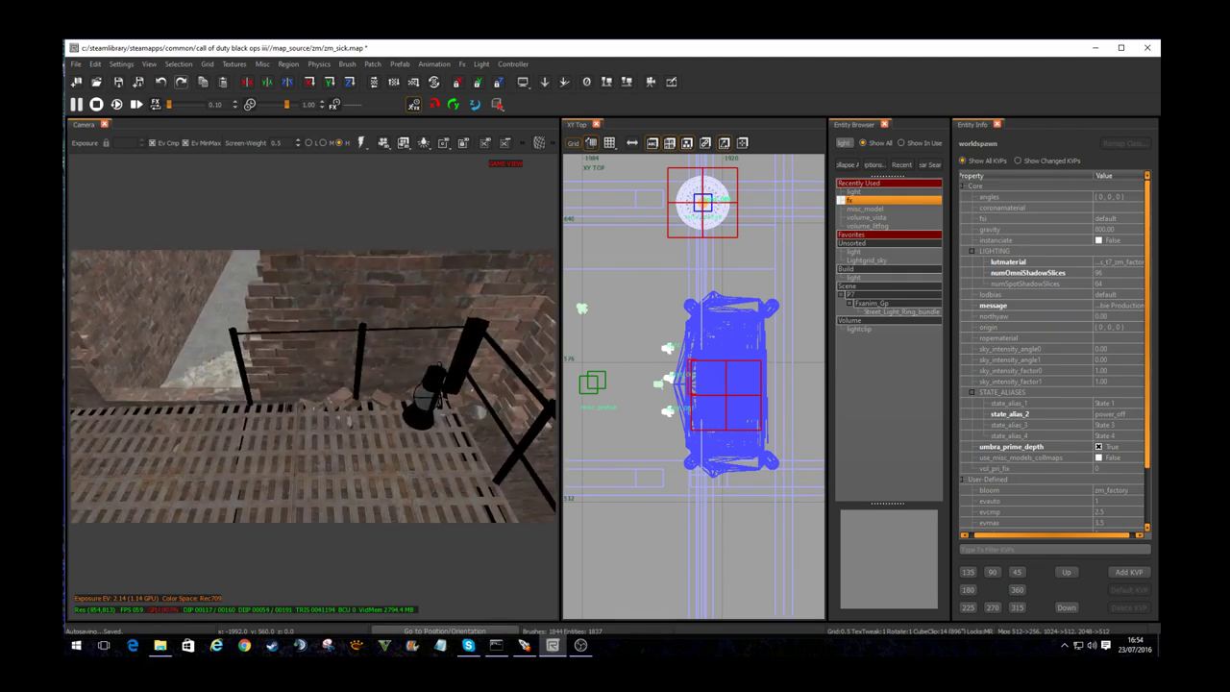
pyautogui.moveTo(375, 431); pyautogui.dragTo(404, 412, button='right')
pyautogui.keyDown('shift'); pyautogui.click(404, 411); pyautogui.keyUp('shift')
pyautogui.press('g')
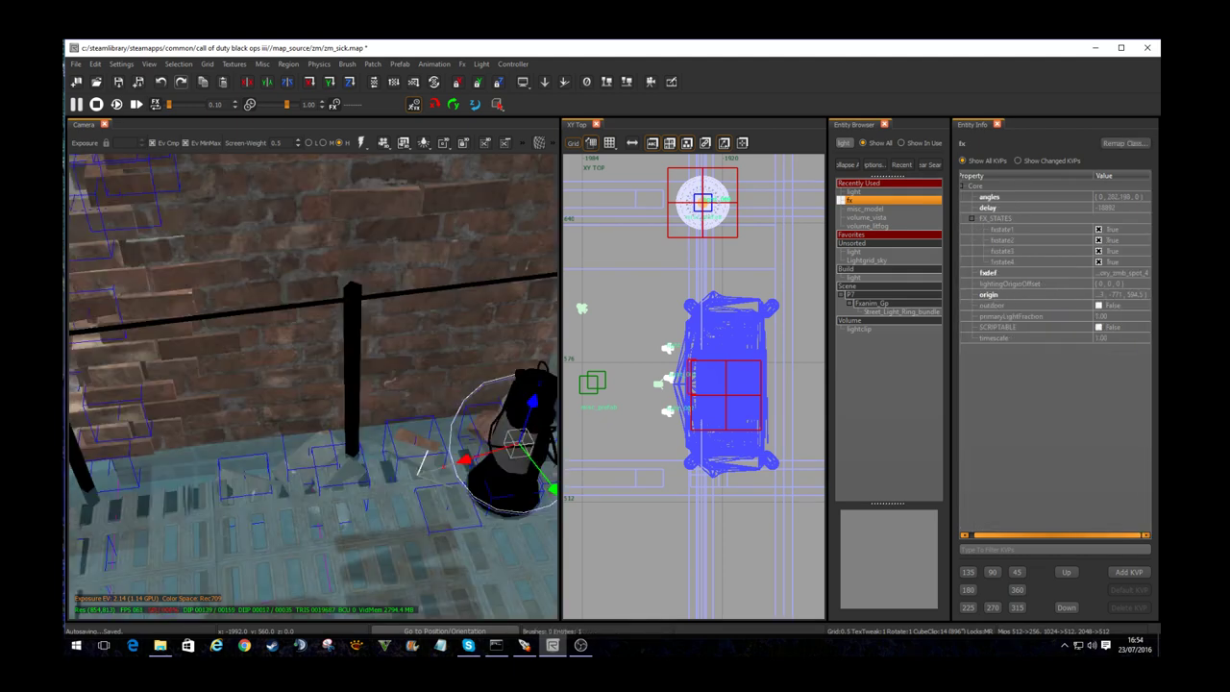
# Step: Draw a brush enclosing the lantern, adjust it in the front view, and use it to select the lantern's objects
pyautogui.hotkey('ctrl', 'Tab')
pyautogui.hotkey('ctrl', 'Tab')
pyautogui.hotkey('ctrl', 'Tab')
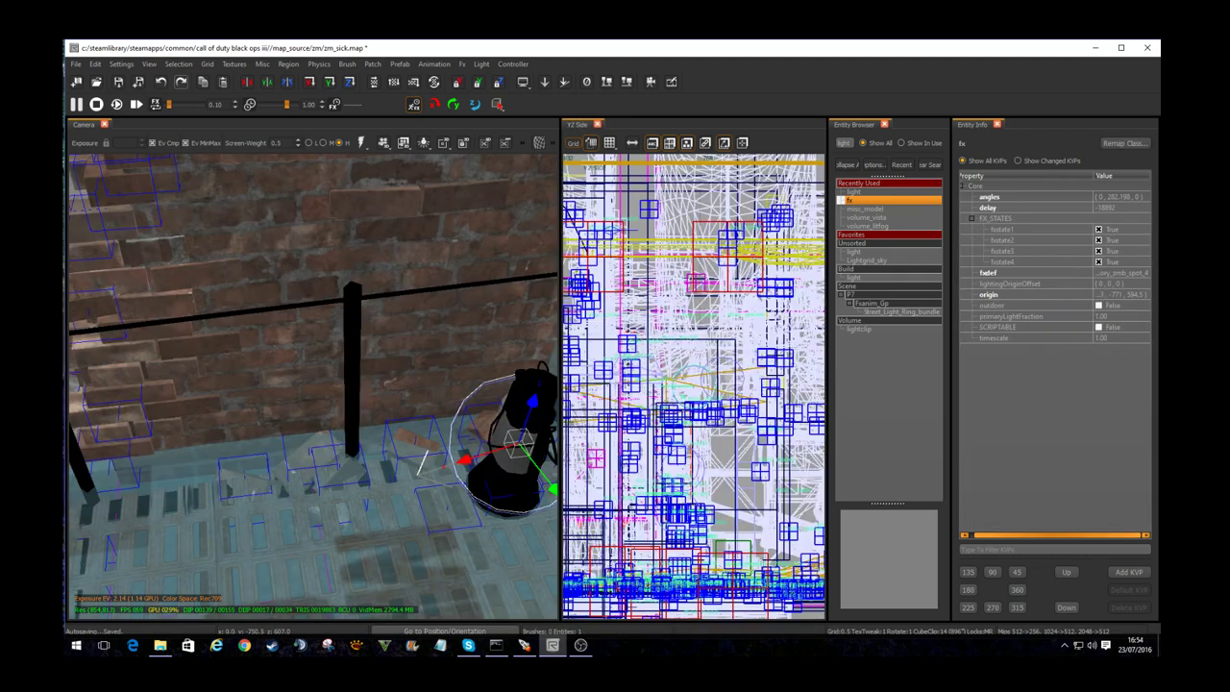
pyautogui.press('Escape')
pyautogui.moveTo(666, 356)
pyautogui.mouseDown()
pyautogui.moveTo(725, 435)
pyautogui.moveTo(704, 458)
pyautogui.mouseUp()
pyautogui.hotkey('ctrl', 'Tab')
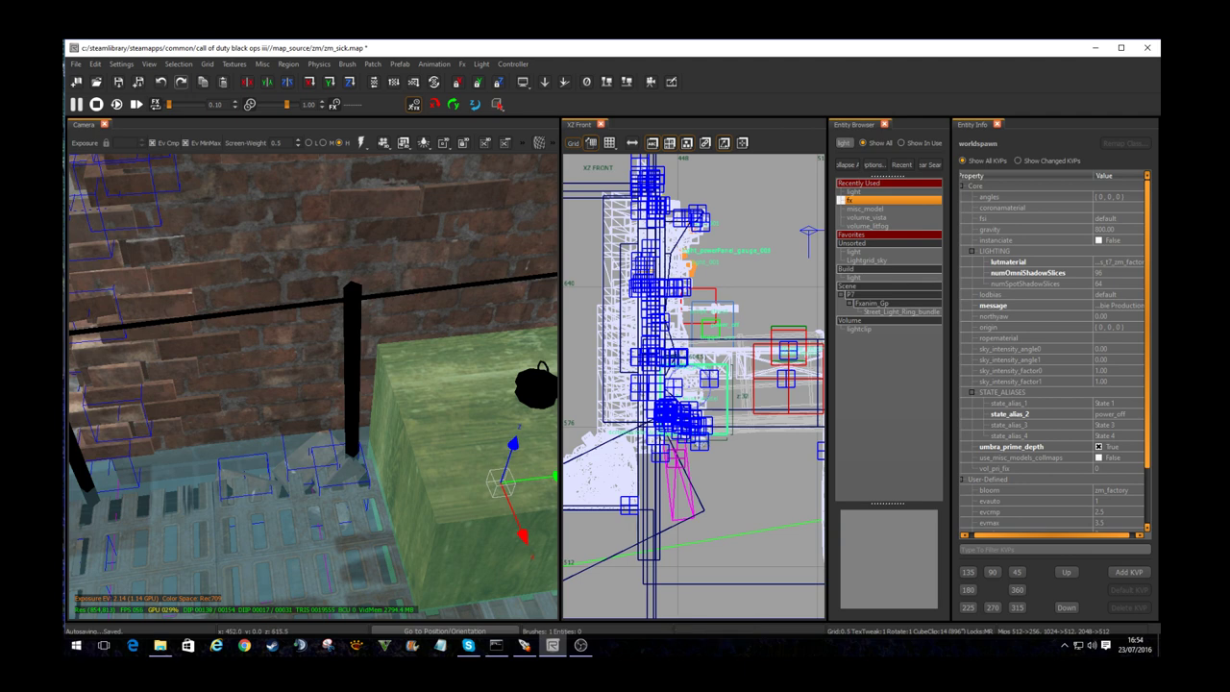
pyautogui.moveTo(678, 330); pyautogui.dragTo(675, 281)
pyautogui.click(178, 63)
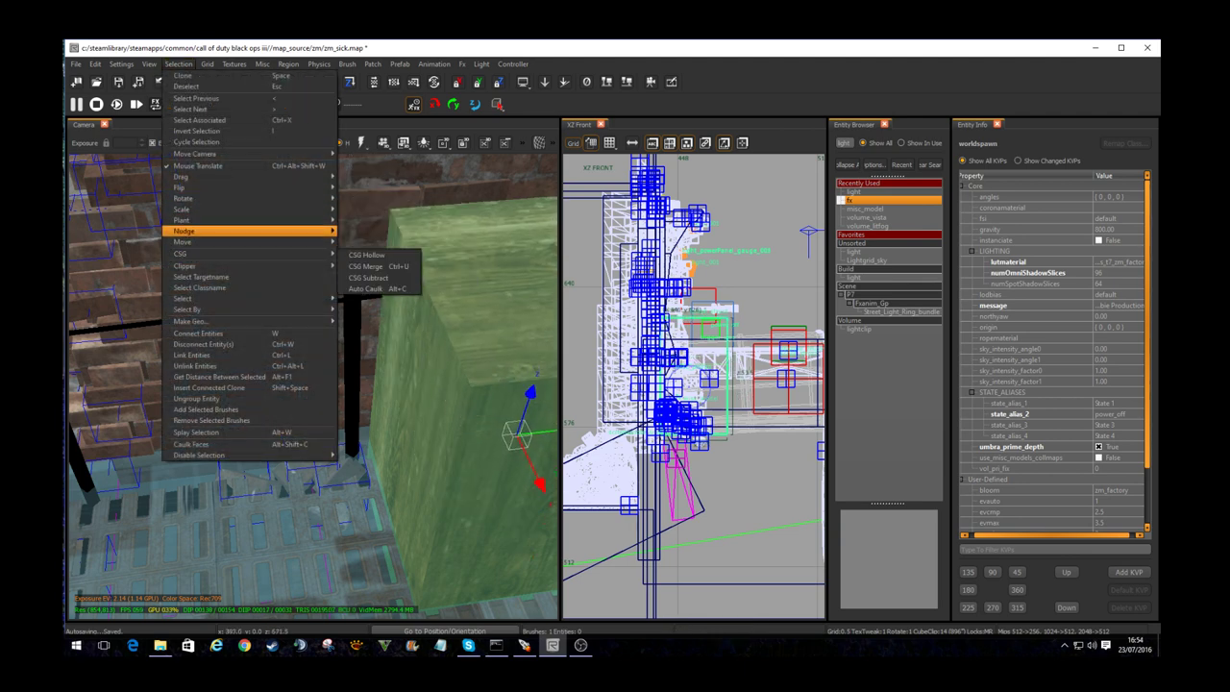
pyautogui.moveTo(193, 209)
pyautogui.moveTo(192, 298)
pyautogui.click(413, 333)
# Step: Adjust the lantern group's selection in the top view and clone it
pyautogui.hotkey('ctrl', 'Tab')
pyautogui.hotkey('ctrl', 'Tab')
pyautogui.scroll(-2, 727, 389)
pyautogui.scroll(-1, 743, 394)
pyautogui.keyDown('shift'); pyautogui.click(716, 398); pyautogui.keyUp('shift')
pyautogui.press('space')
# Step: Move the cloned lantern group across the map in the top view to the train tracks, at about X -1194, Y 356
pyautogui.moveTo(722, 403)
pyautogui.mouseDown()
pyautogui.moveTo(597, 268)
pyautogui.moveTo(565, 252)
pyautogui.mouseUp()
pyautogui.scroll(-3, 624, 288)
pyautogui.moveTo(616, 272); pyautogui.dragTo(792, 416, button='right')
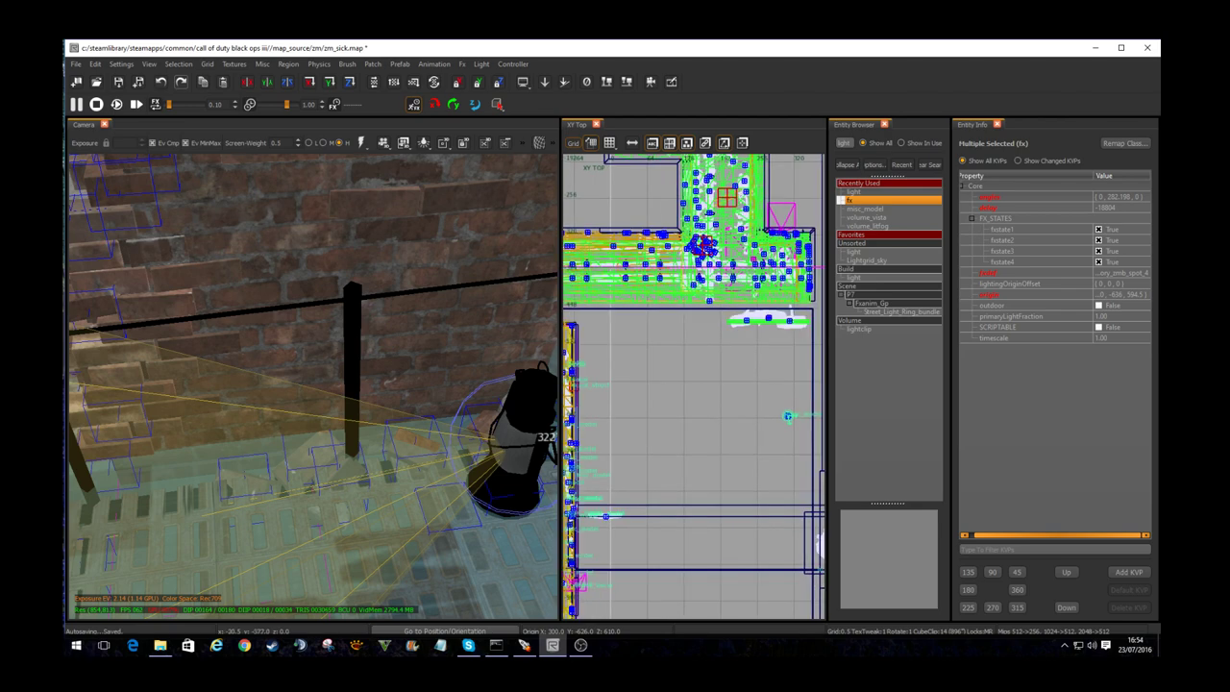
pyautogui.moveTo(789, 415); pyautogui.dragTo(676, 365)
pyautogui.moveTo(628, 318); pyautogui.dragTo(856, 469, button='right')
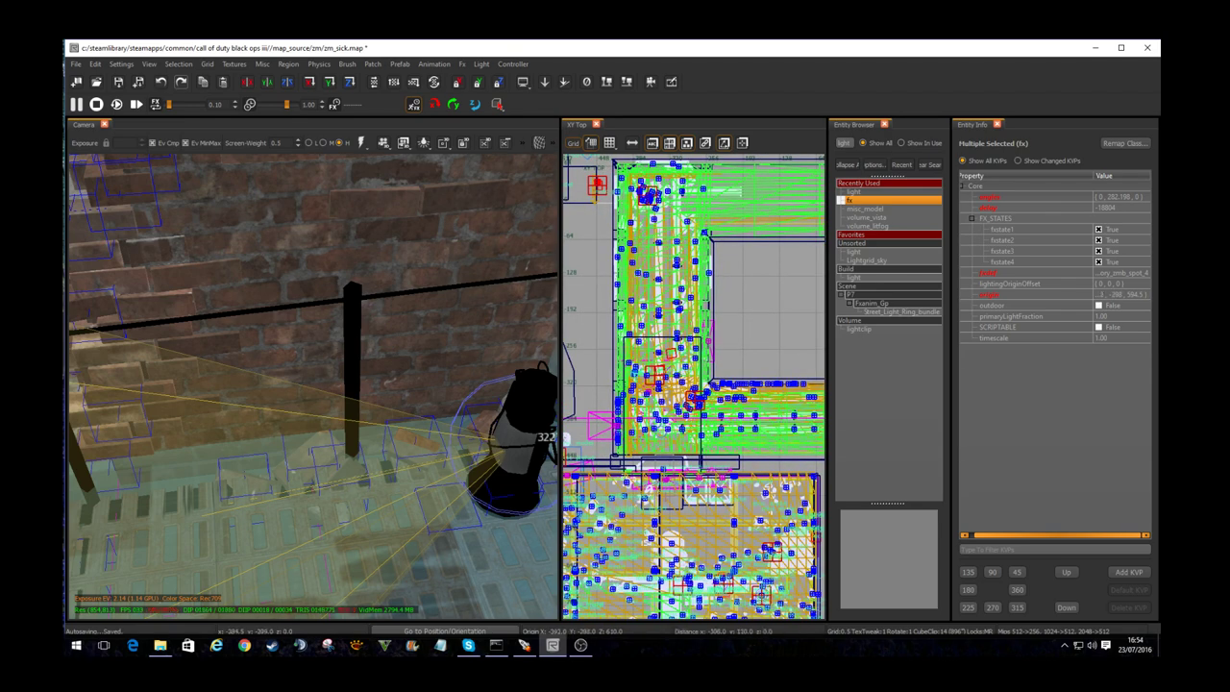
pyautogui.moveTo(642, 344); pyautogui.dragTo(819, 415, button='right')
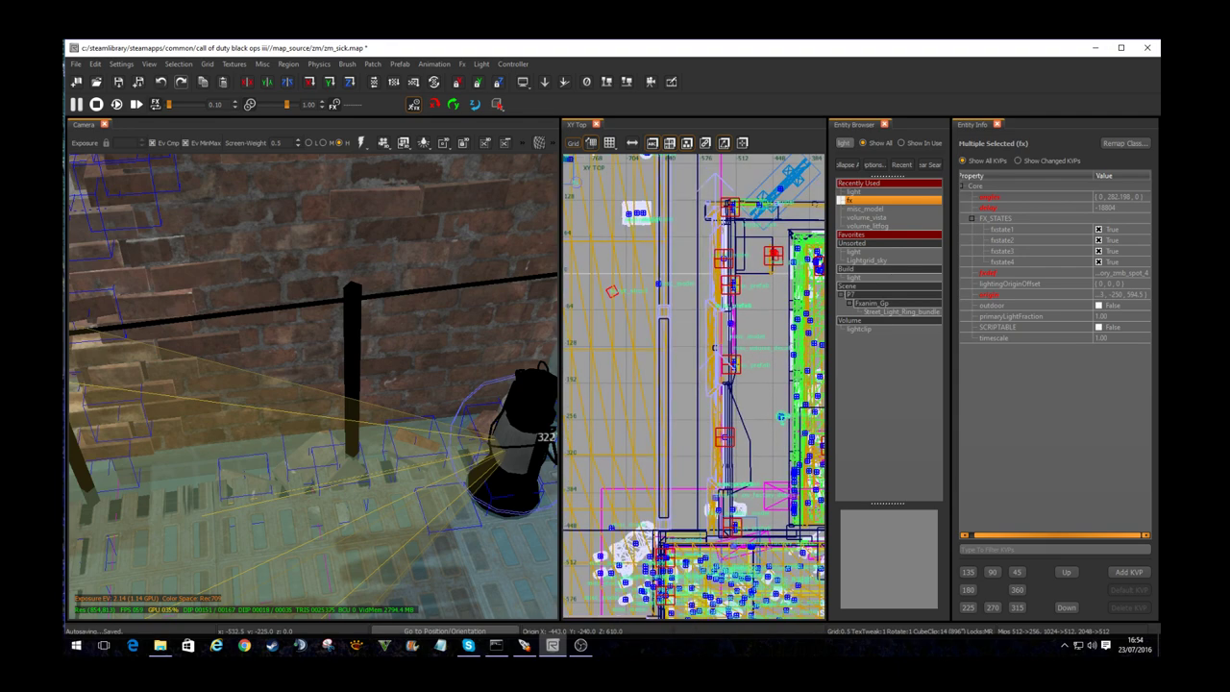
pyautogui.moveTo(606, 262); pyautogui.dragTo(593, 233)
pyautogui.moveTo(593, 234); pyautogui.dragTo(723, 402, button='right')
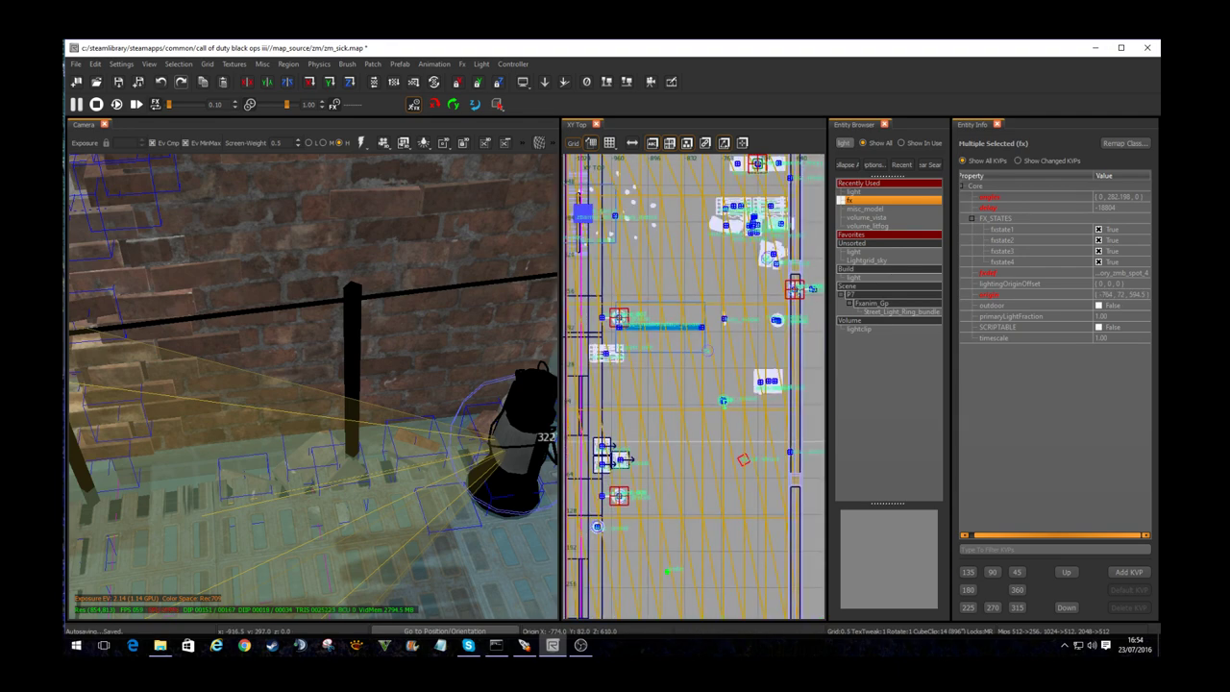
pyautogui.moveTo(727, 400); pyautogui.dragTo(590, 317)
pyautogui.moveTo(589, 318); pyautogui.dragTo(729, 355, button='right')
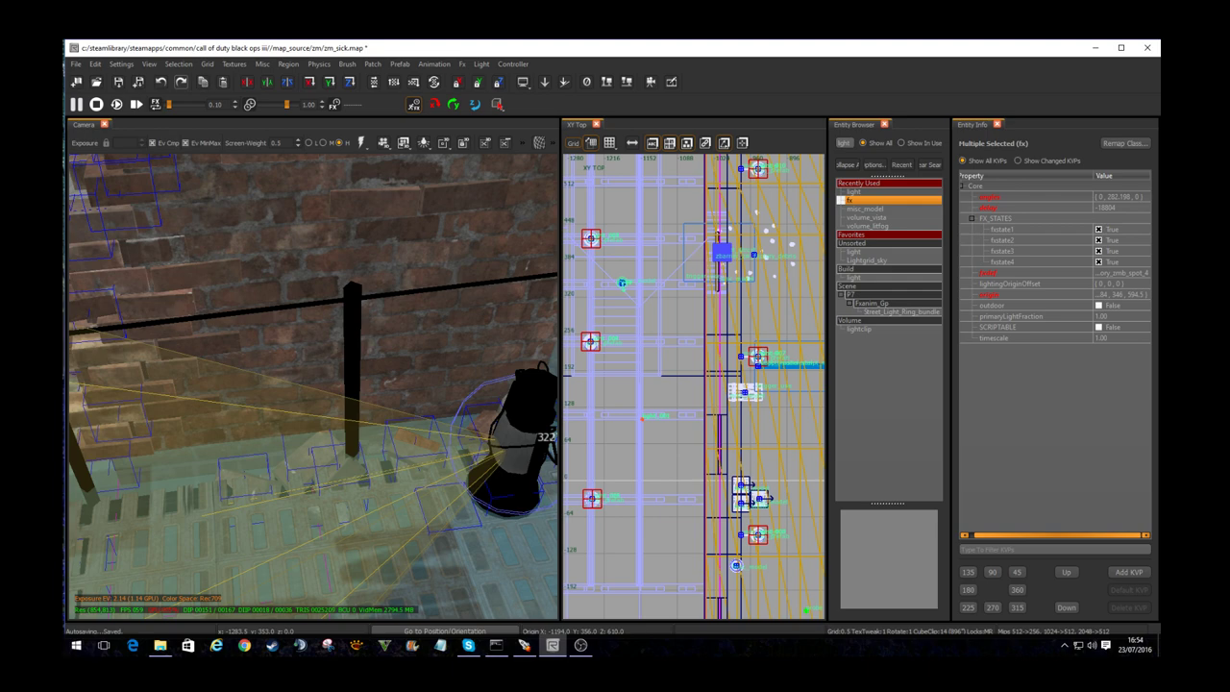
# Step: Lower the lantern group in the camera view onto the floor of the track pit, to about Z 416
pyautogui.moveTo(313, 386); pyautogui.dragTo(322, 422, button='right')
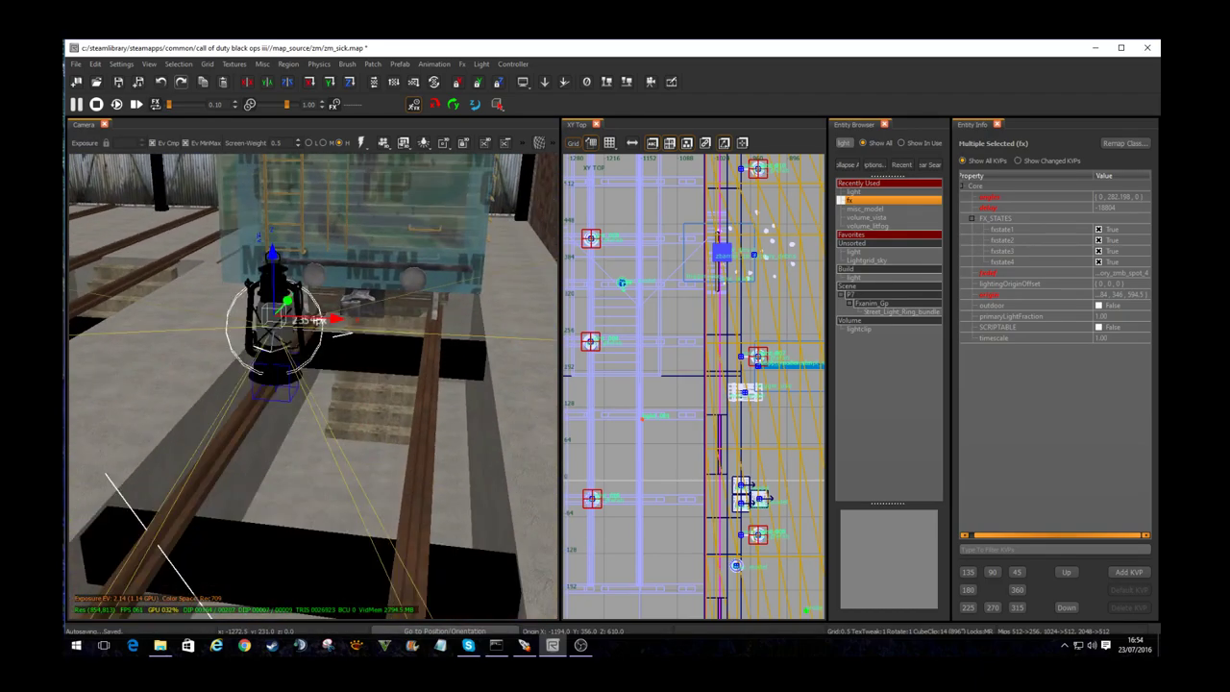
pyautogui.moveTo(277, 437); pyautogui.dragTo(277, 486)
pyautogui.moveTo(277, 485); pyautogui.dragTo(289, 422, button='right')
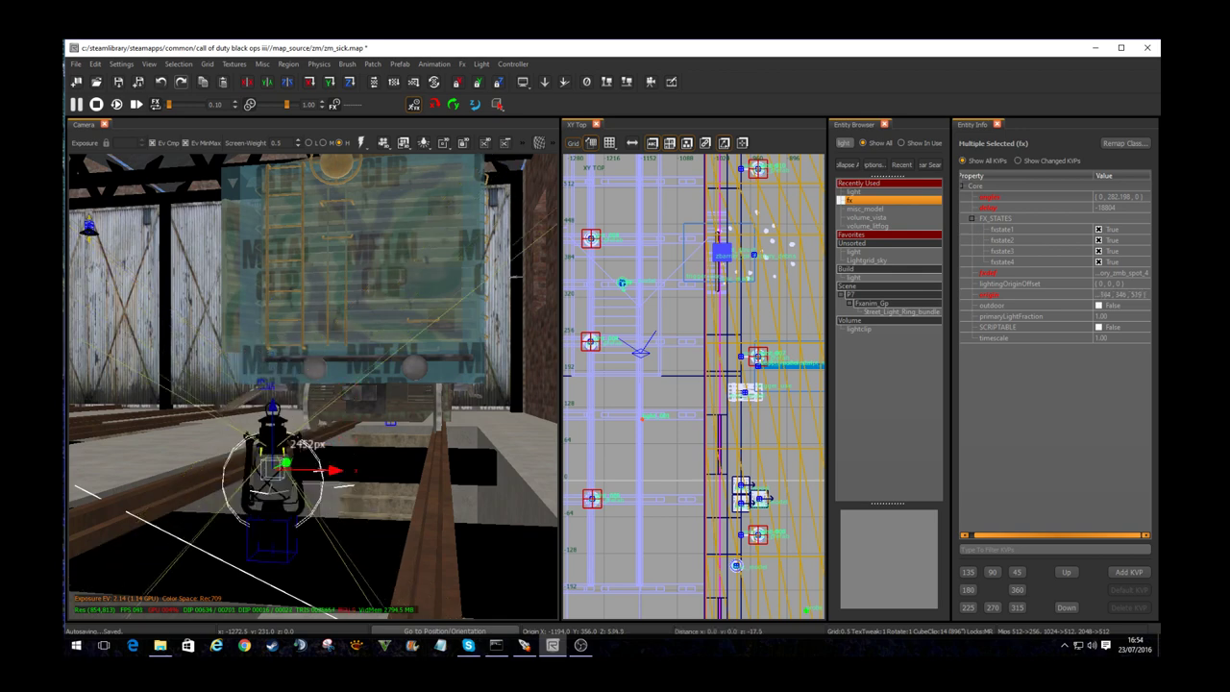
pyautogui.moveTo(273, 423); pyautogui.dragTo(273, 538)
pyautogui.moveTo(273, 538); pyautogui.dragTo(273, 606, button='right')
pyautogui.moveTo(273, 250); pyautogui.dragTo(277, 461)
pyautogui.moveTo(277, 462); pyautogui.dragTo(277, 576, button='right')
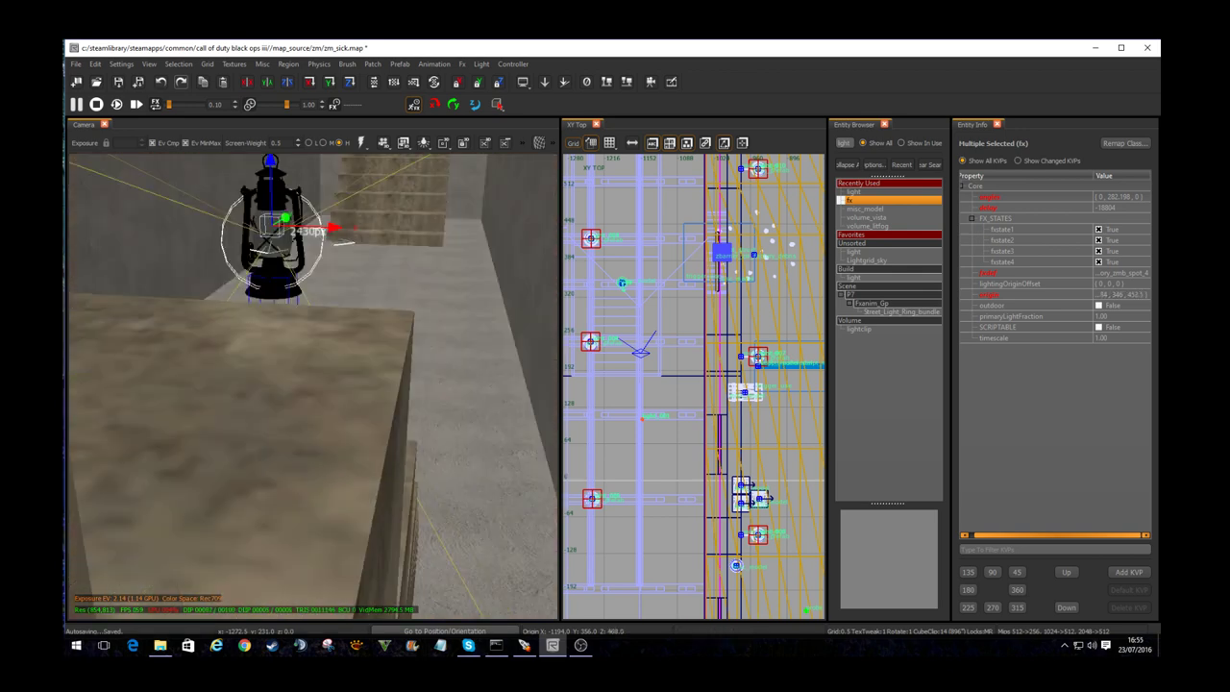
pyautogui.press('d')
pyautogui.moveTo(421, 226); pyautogui.dragTo(407, 444)
pyautogui.press('c')
pyautogui.moveTo(422, 228); pyautogui.dragTo(412, 377)
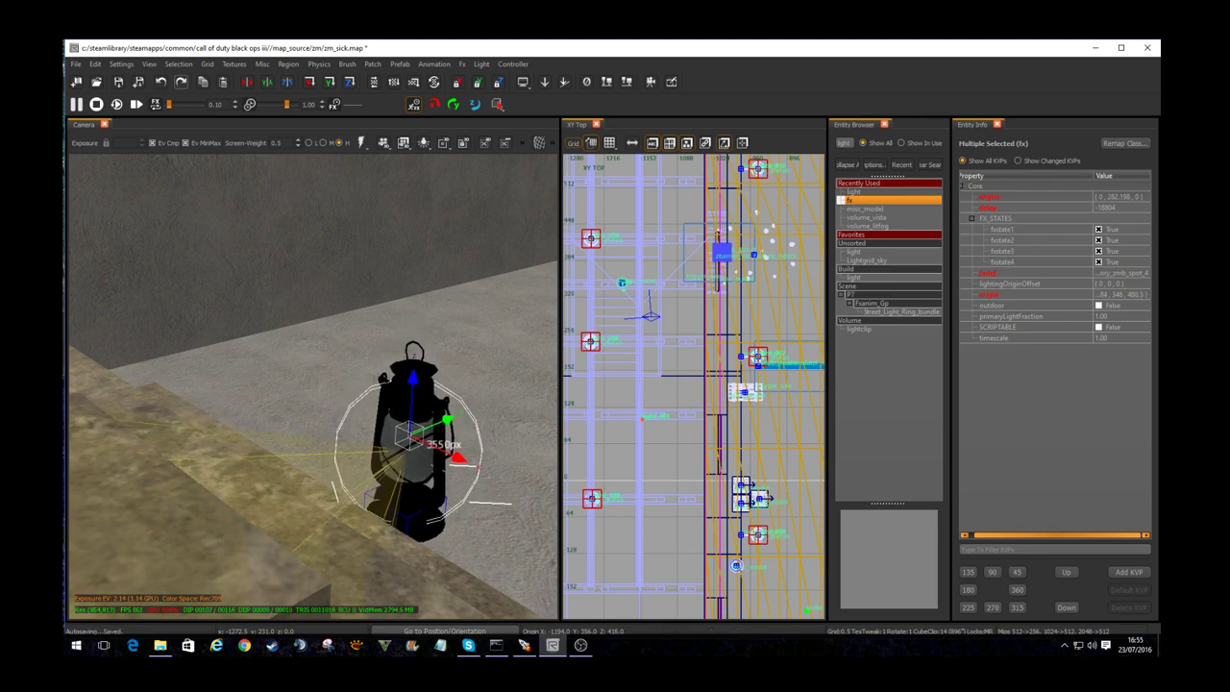
# Step: Shift the lantern group along the pit to about X -1233 and rotate it about 101 degrees around the vertical axis
pyautogui.moveTo(457, 457); pyautogui.dragTo(229, 351)
pyautogui.press('Down')
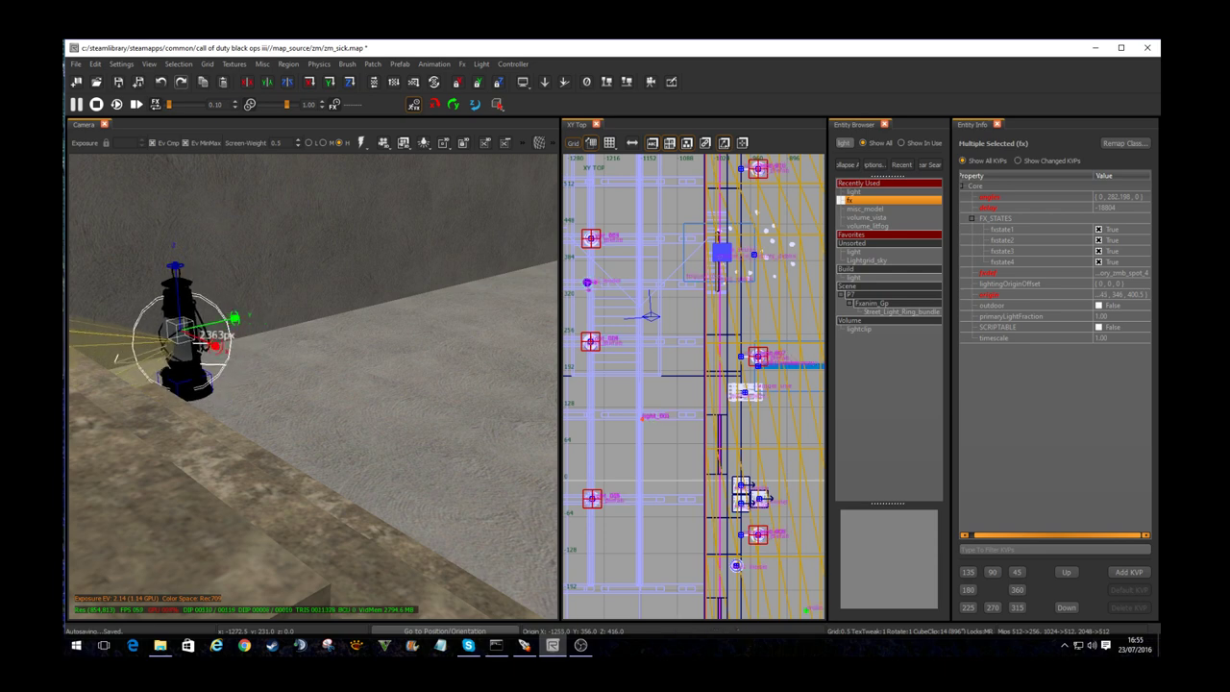
pyautogui.moveTo(257, 349)
pyautogui.mouseDown()
pyautogui.moveTo(309, 346)
pyautogui.moveTo(327, 331)
pyautogui.moveTo(243, 330)
pyautogui.mouseUp()
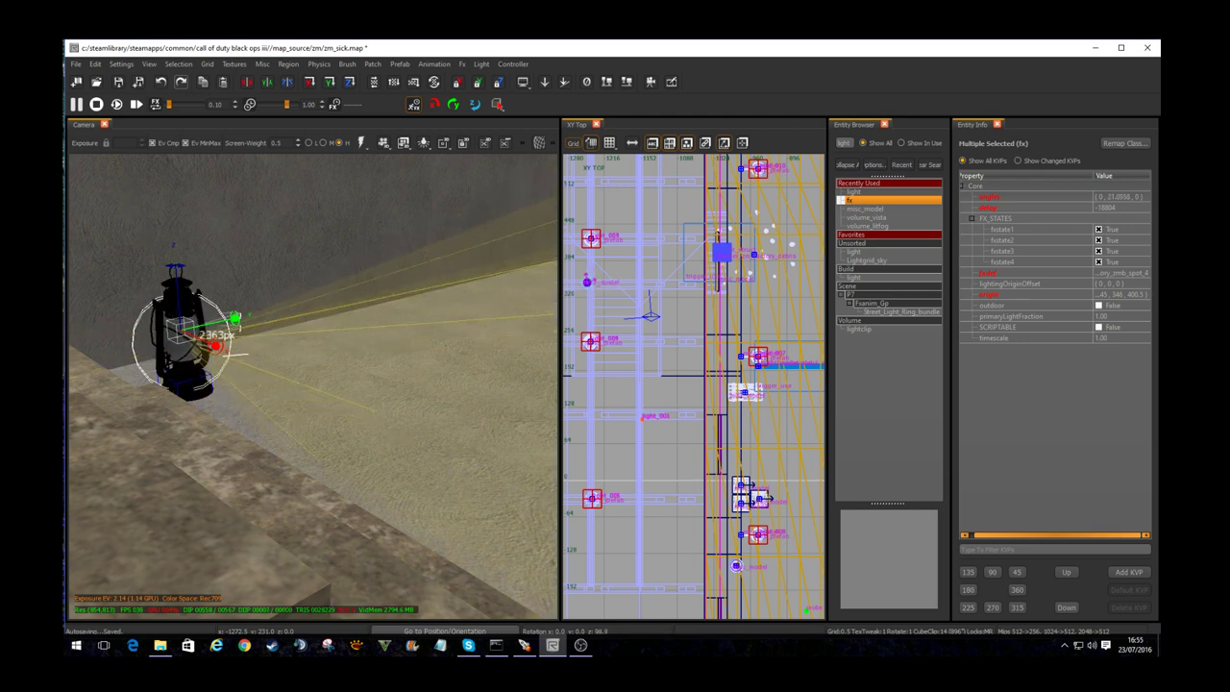
# Step: Turn on the lighting preview in game view, deselect the lantern and check its light along the tracks
pyautogui.press('F10')
pyautogui.press('g')
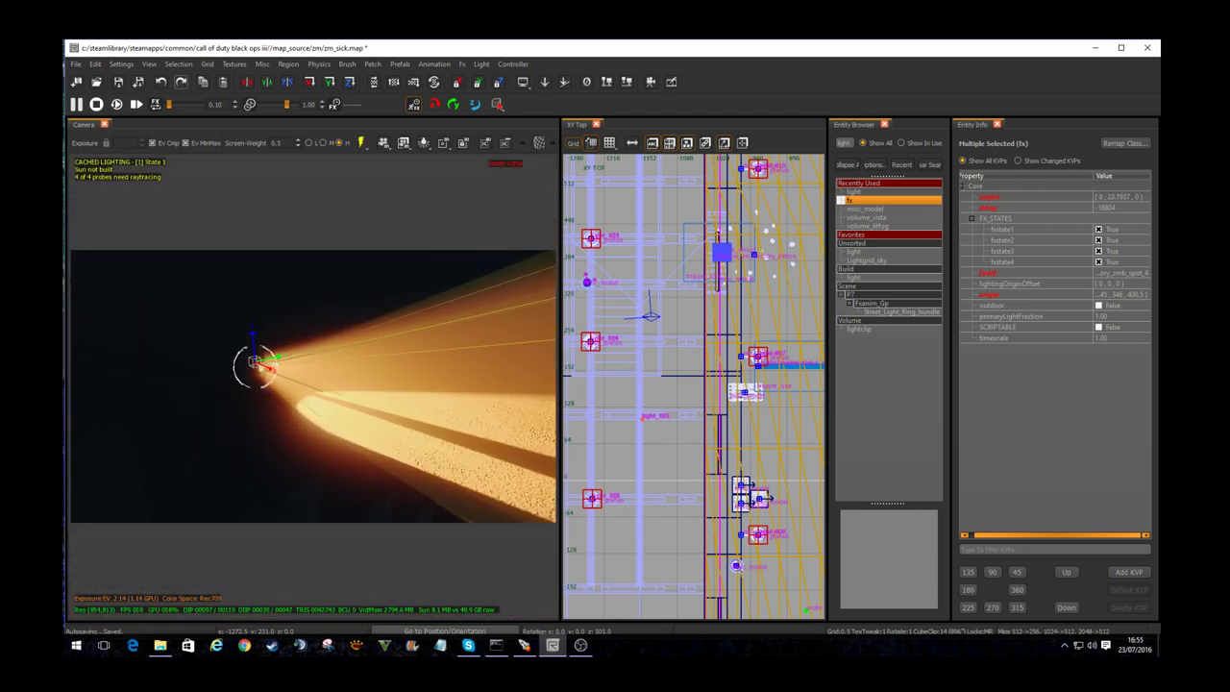
pyautogui.press('Escape')
pyautogui.moveTo(312, 385); pyautogui.dragTo(277, 408, button='right')
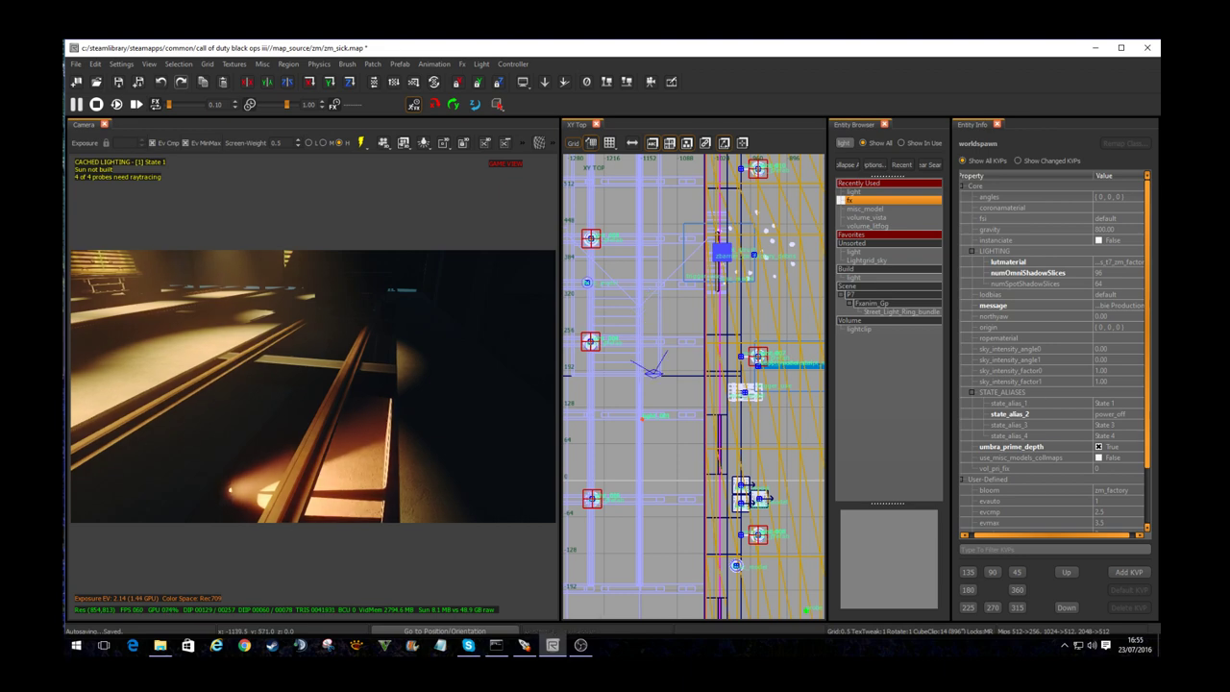
# Step: Close the top view, Entity Browser and Entity Info so the camera view fills the window
pyautogui.click(596, 124)
pyautogui.click(754, 124)
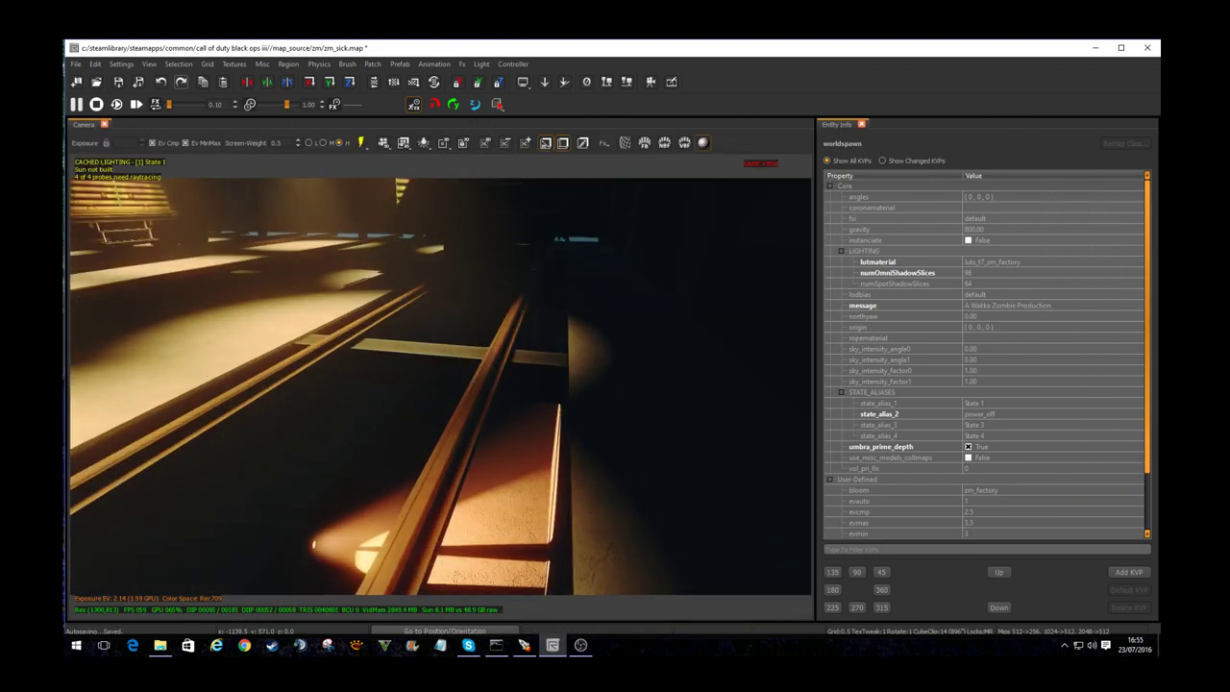
pyautogui.press('n')
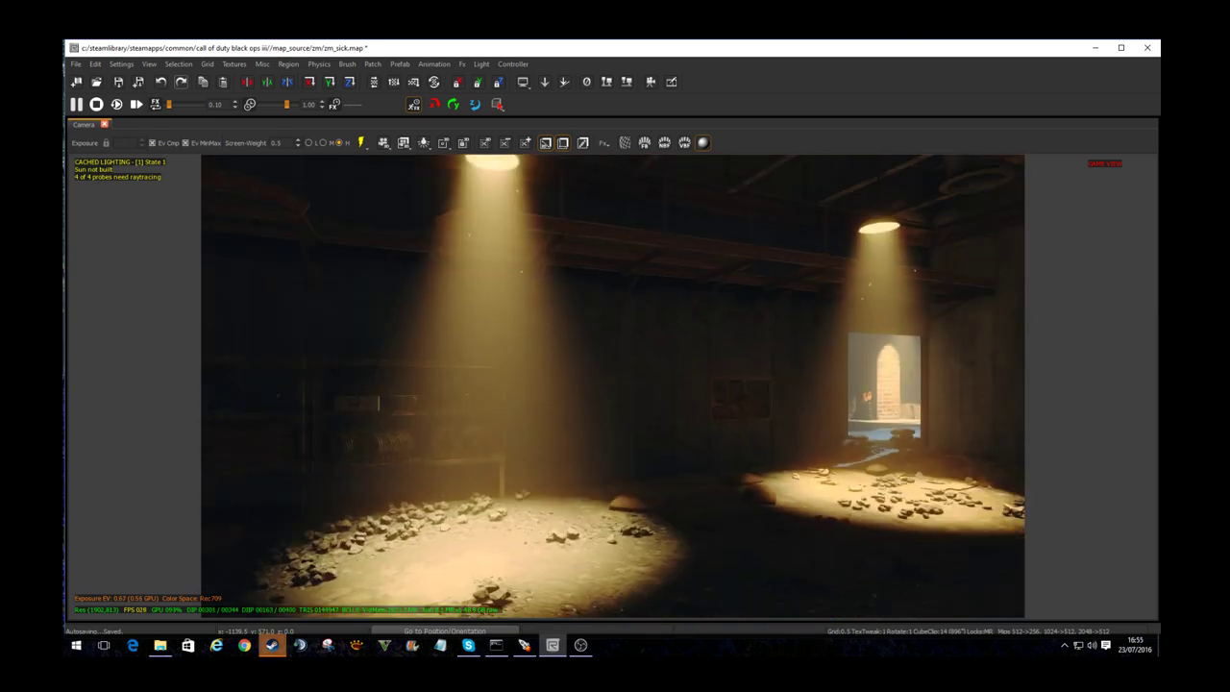
# Step: Fly through the map and examine the lighting in the tunnels, warehouse, power switch area and outdoor brick arches
pyautogui.press('w')
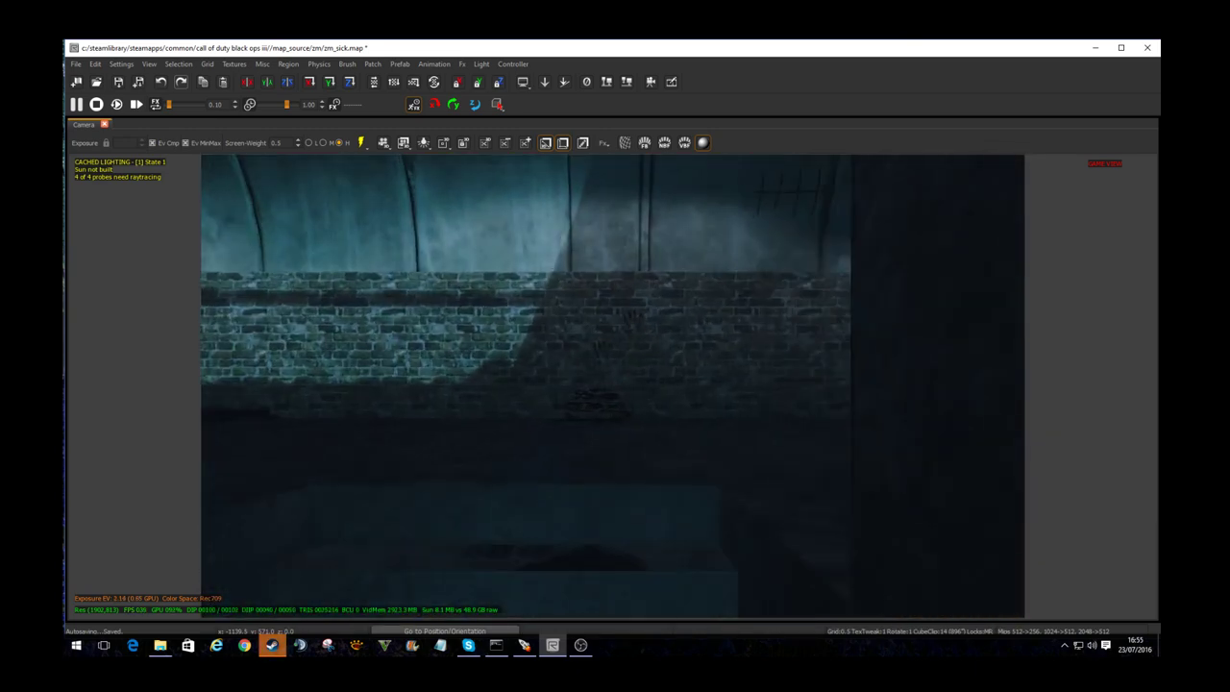
pyautogui.press('w')
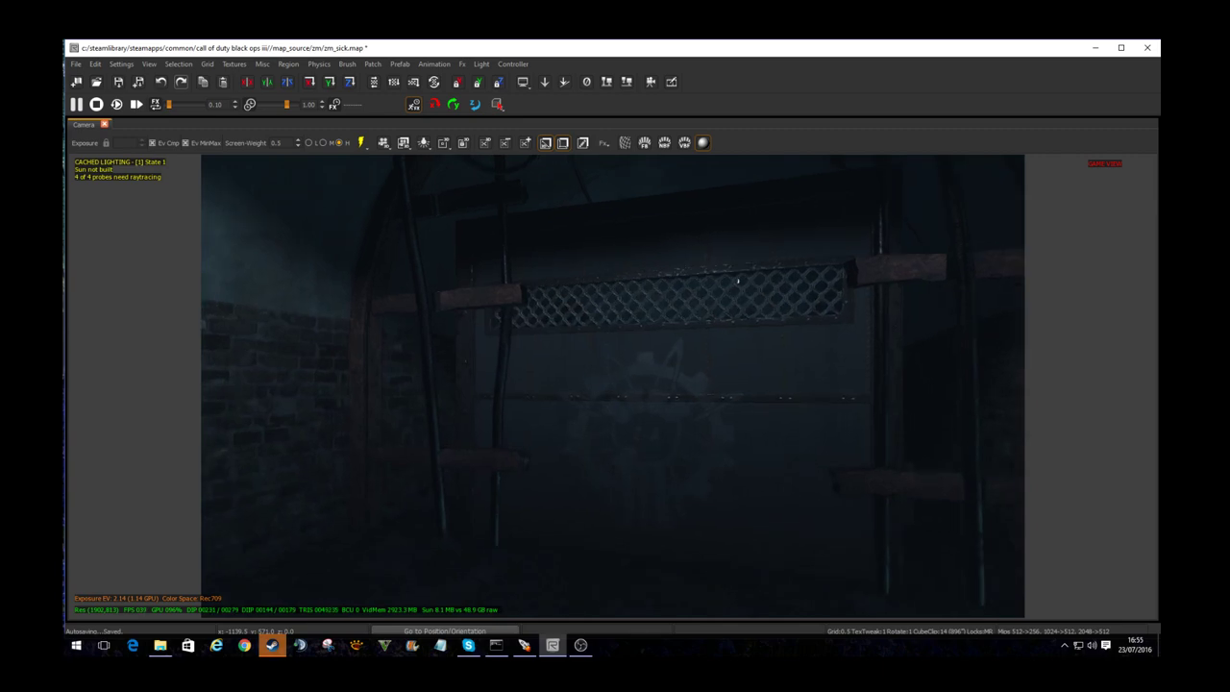
pyautogui.press('w')
pyautogui.press('s')
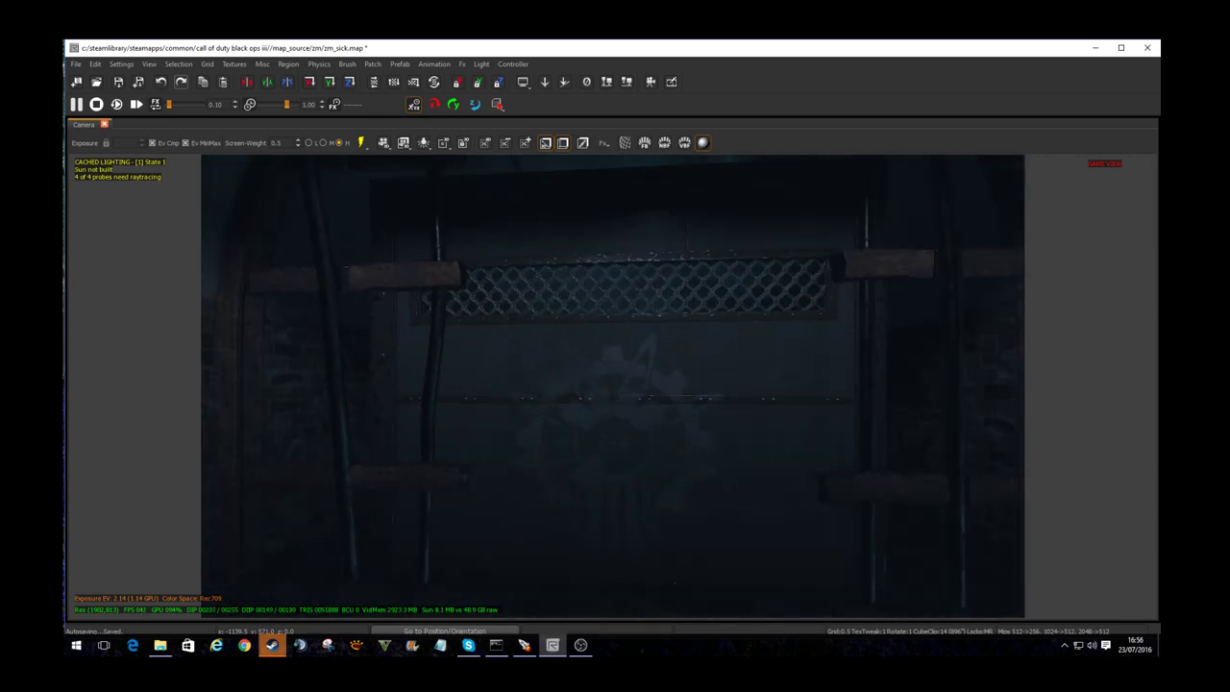
pyautogui.press('s')
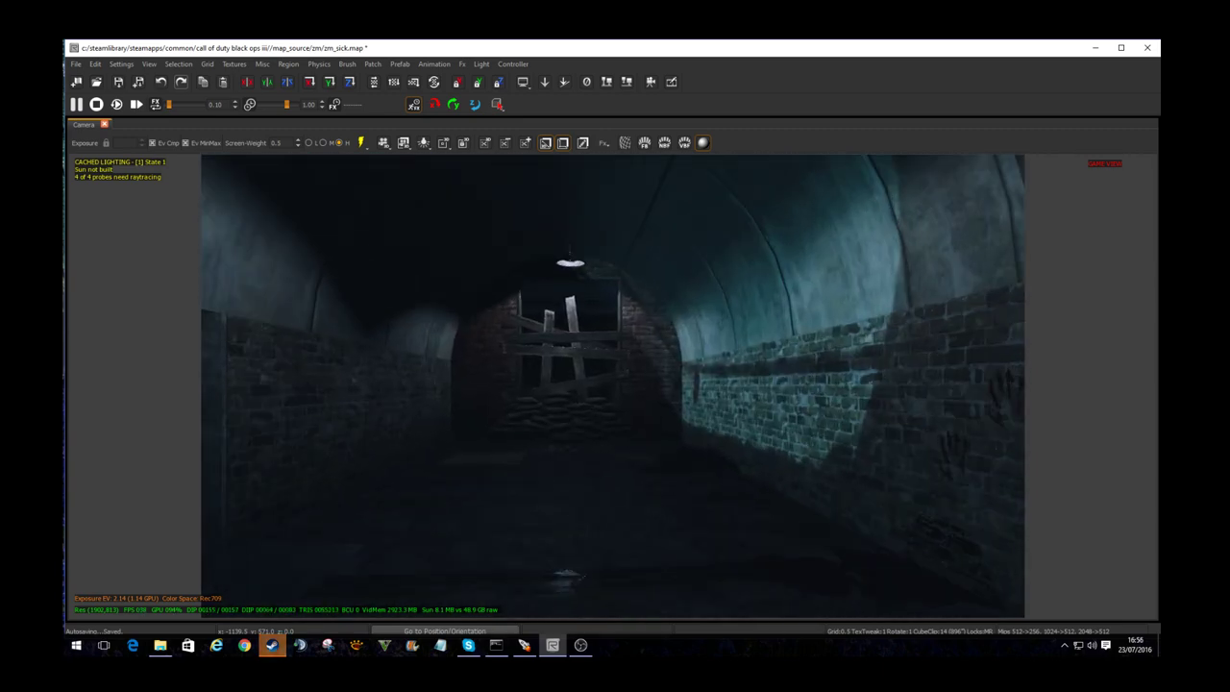
pyautogui.press('w')
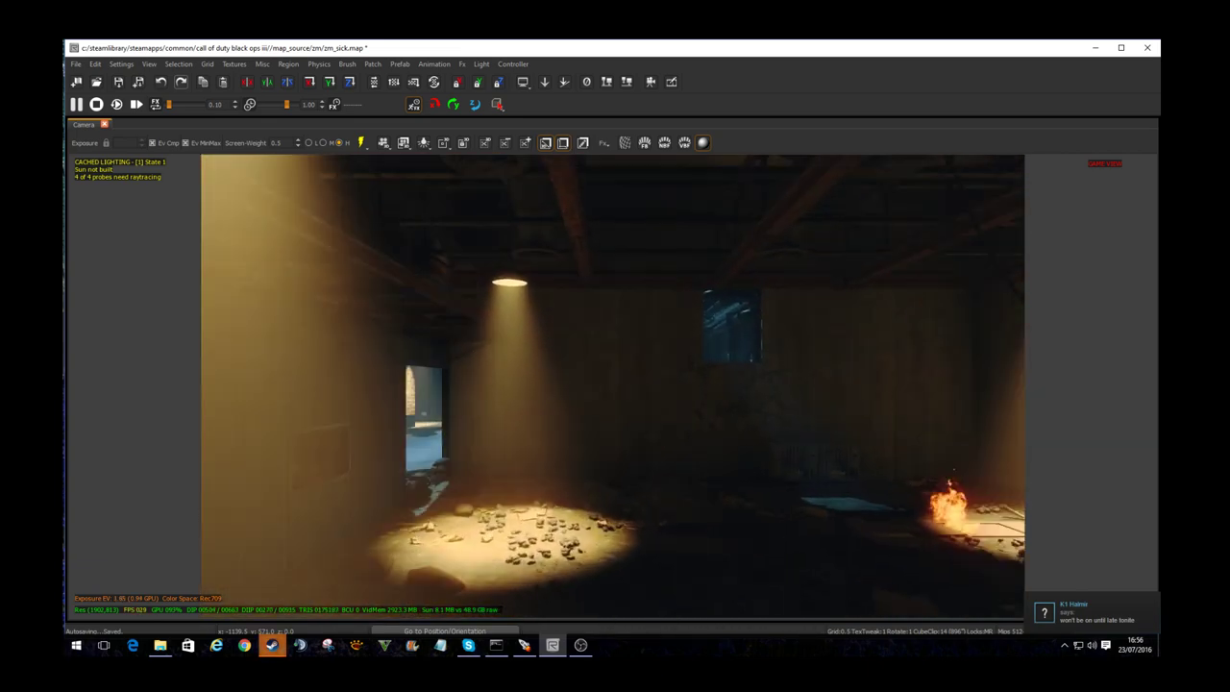
pyautogui.press('w')
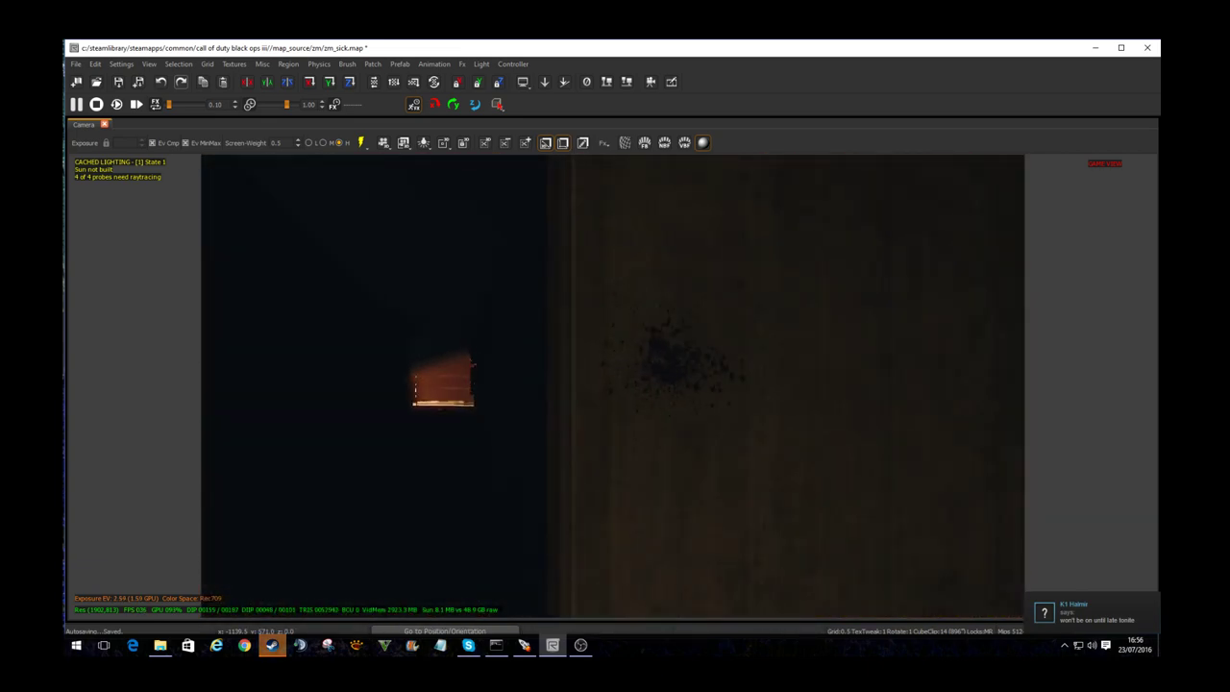
pyautogui.press('w')
pyautogui.press('w')
pyautogui.press('w')
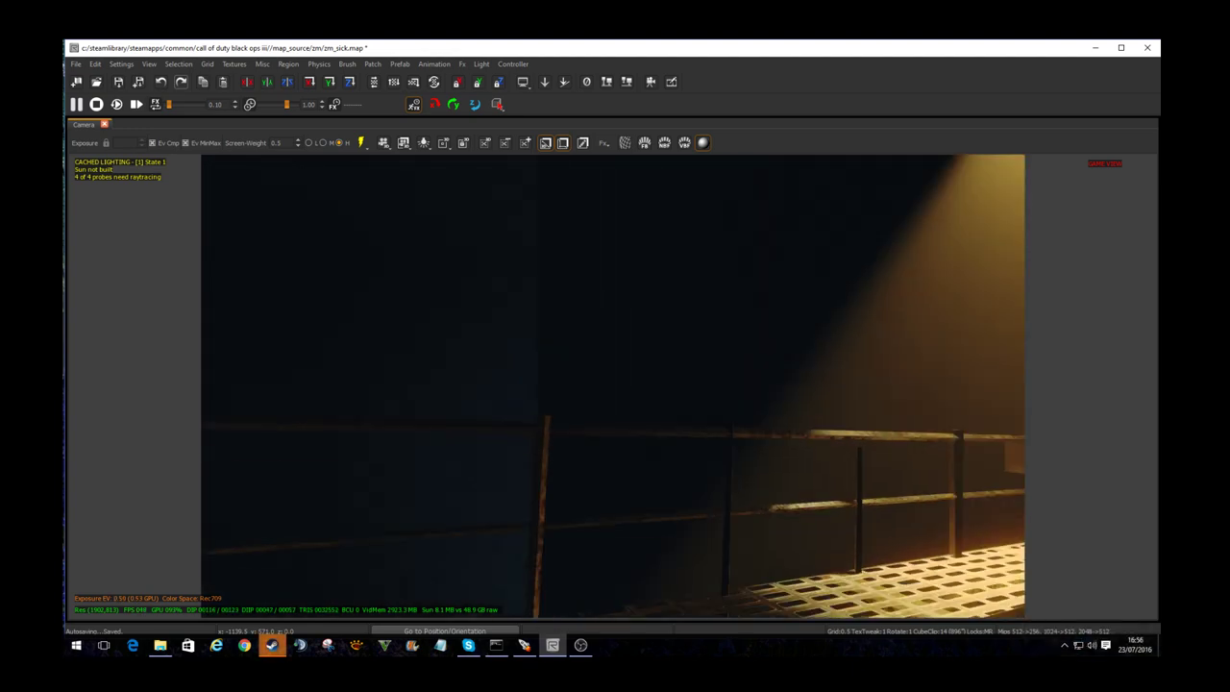
pyautogui.press('w')
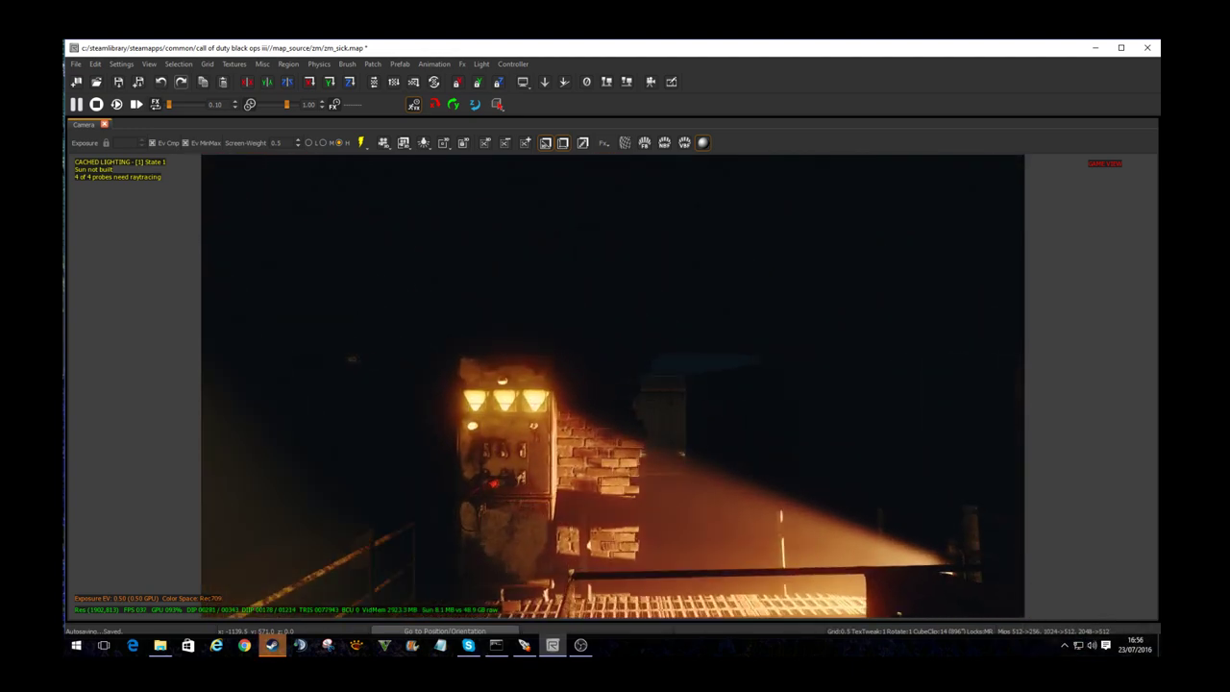
pyautogui.press('w')
pyautogui.press('w')
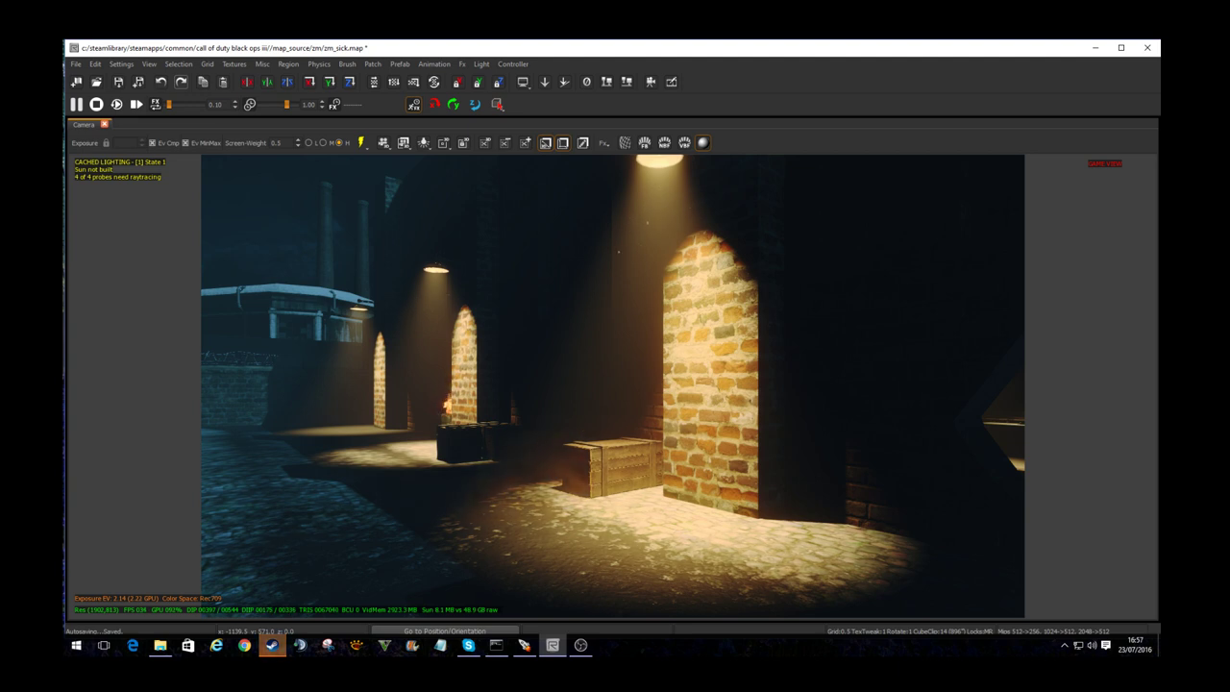
# Step: Show the prefab commands available for the geometry near the brick arches, including Enter Prefab Show All, and dismiss them
pyautogui.rightClick(435, 397)
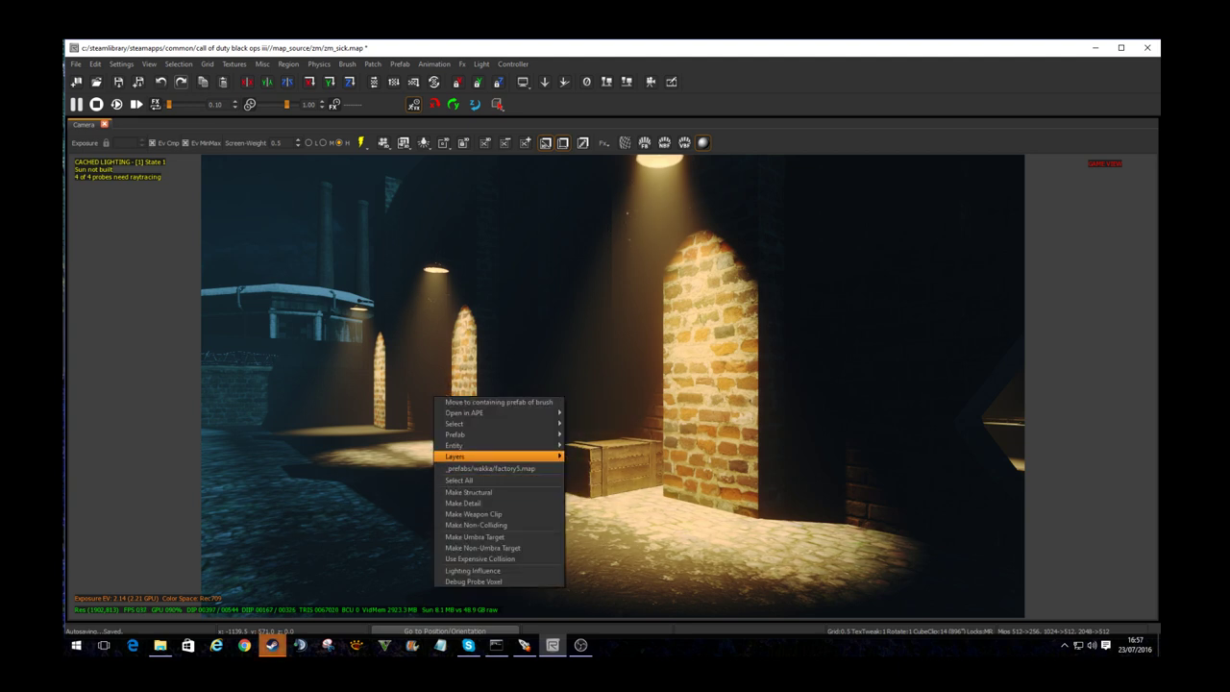
pyautogui.moveTo(485, 434)
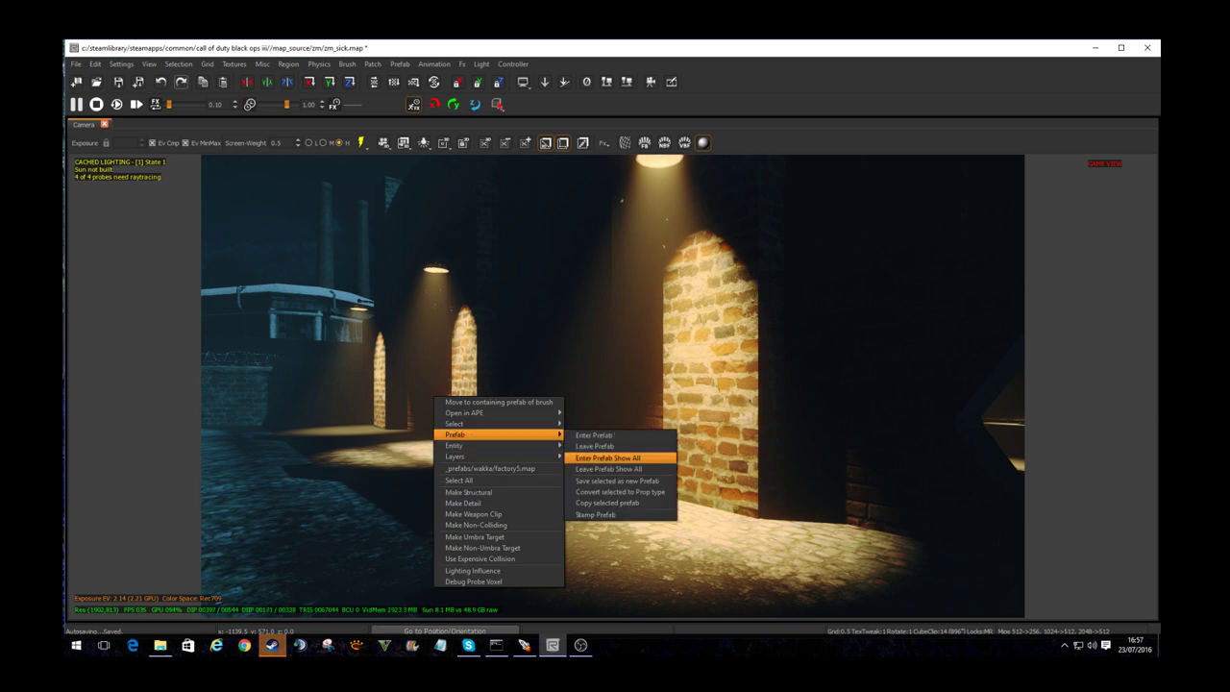
pyautogui.press('Escape')
# Step: Search the Entity Browser for "pref" and place a prefab entity on the lit ground beside the wooden crate
pyautogui.press('b')
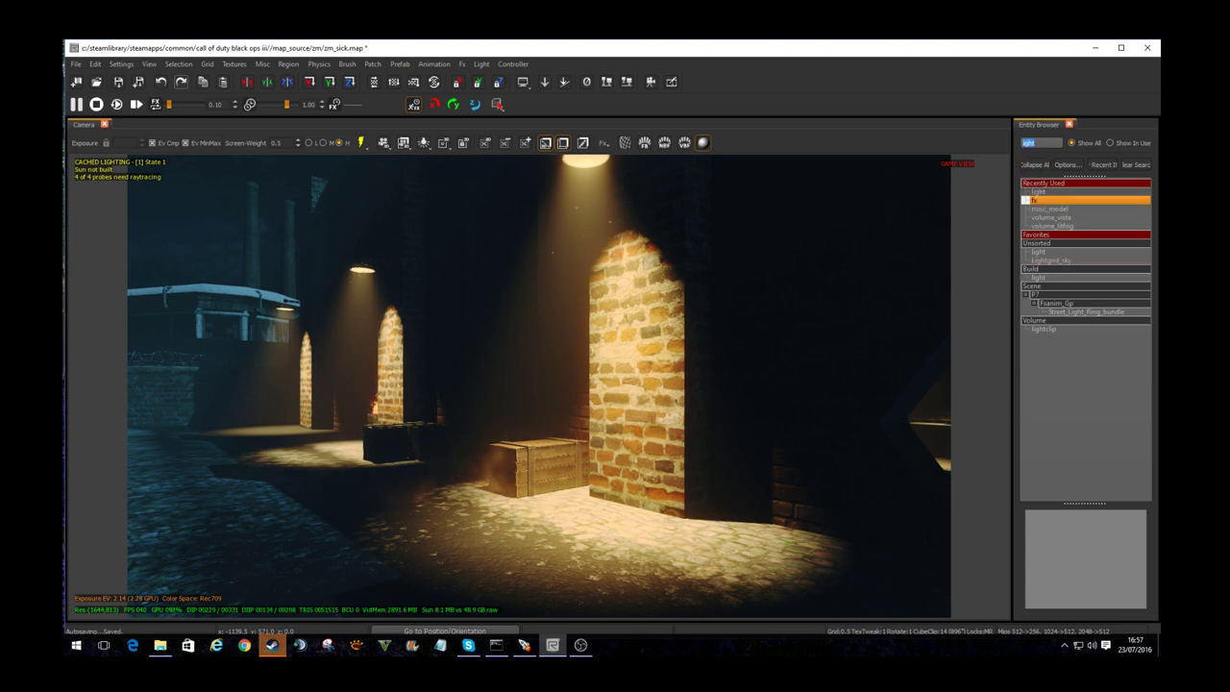
pyautogui.press('BackSpace')
pyautogui.write('pref')
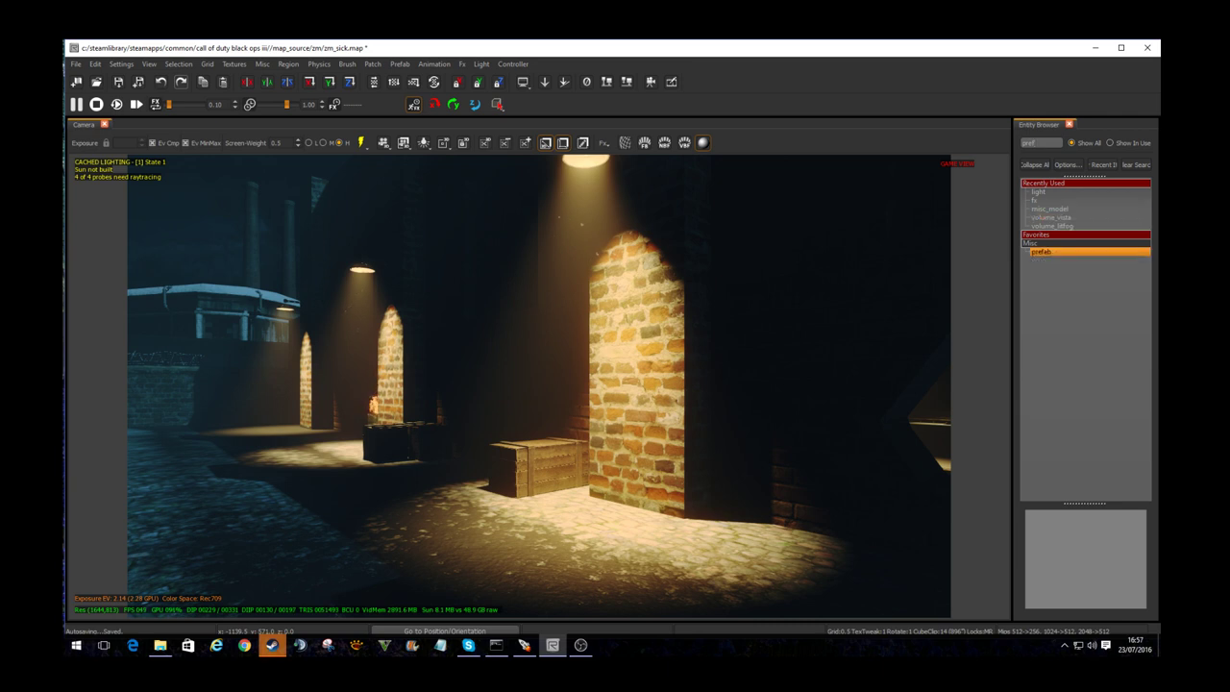
pyautogui.click(1041, 252)
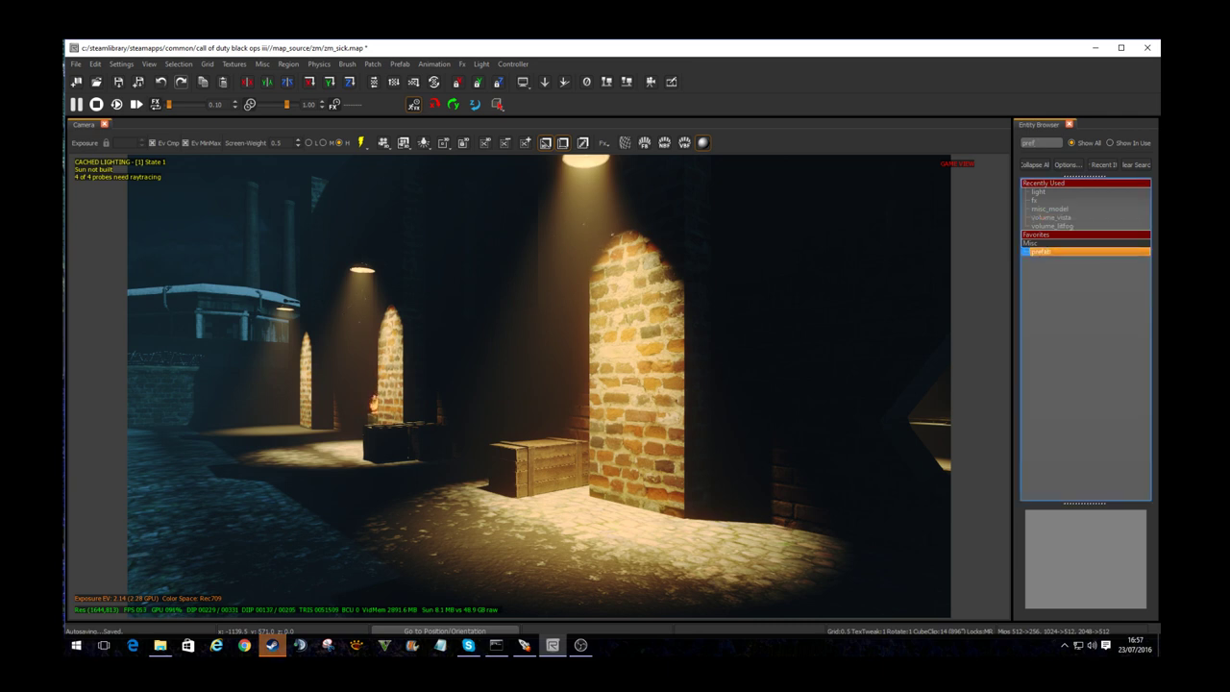
pyautogui.moveTo(1041, 252); pyautogui.dragTo(528, 502)
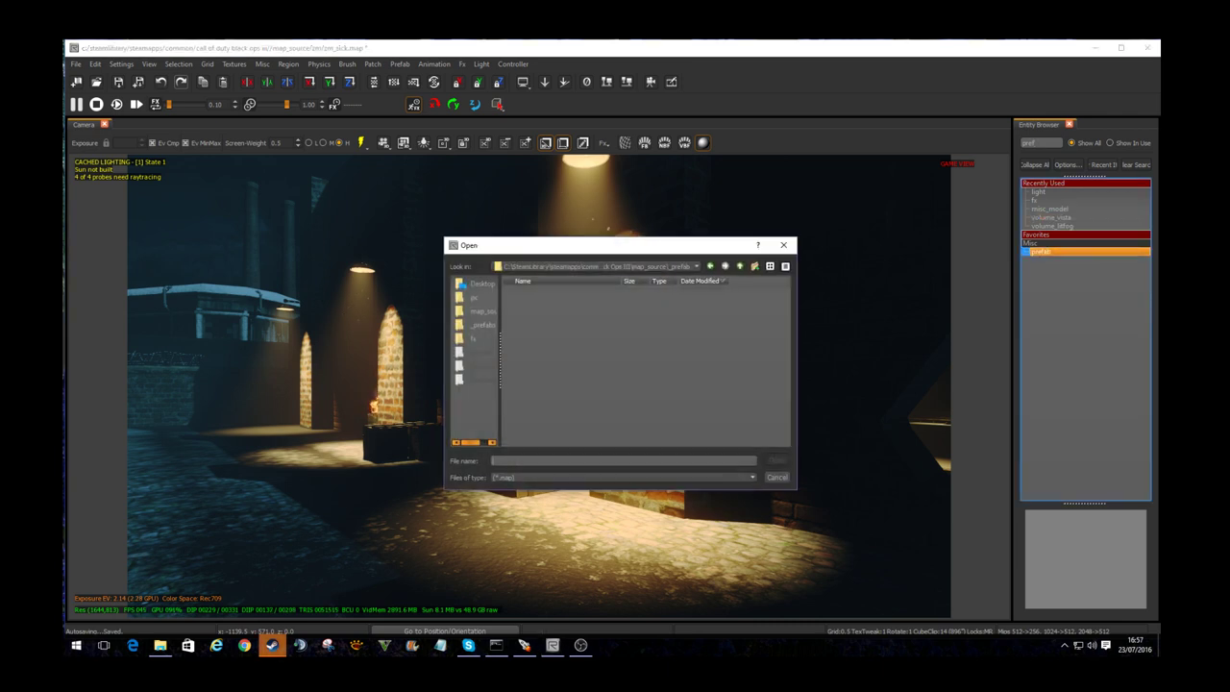
# Step: Browse the _prefabs/zm/zm_core folder, widen the name column to examine the ready-made zombies prefabs, and close the dialog without choosing one
pyautogui.doubleClick(523, 301)
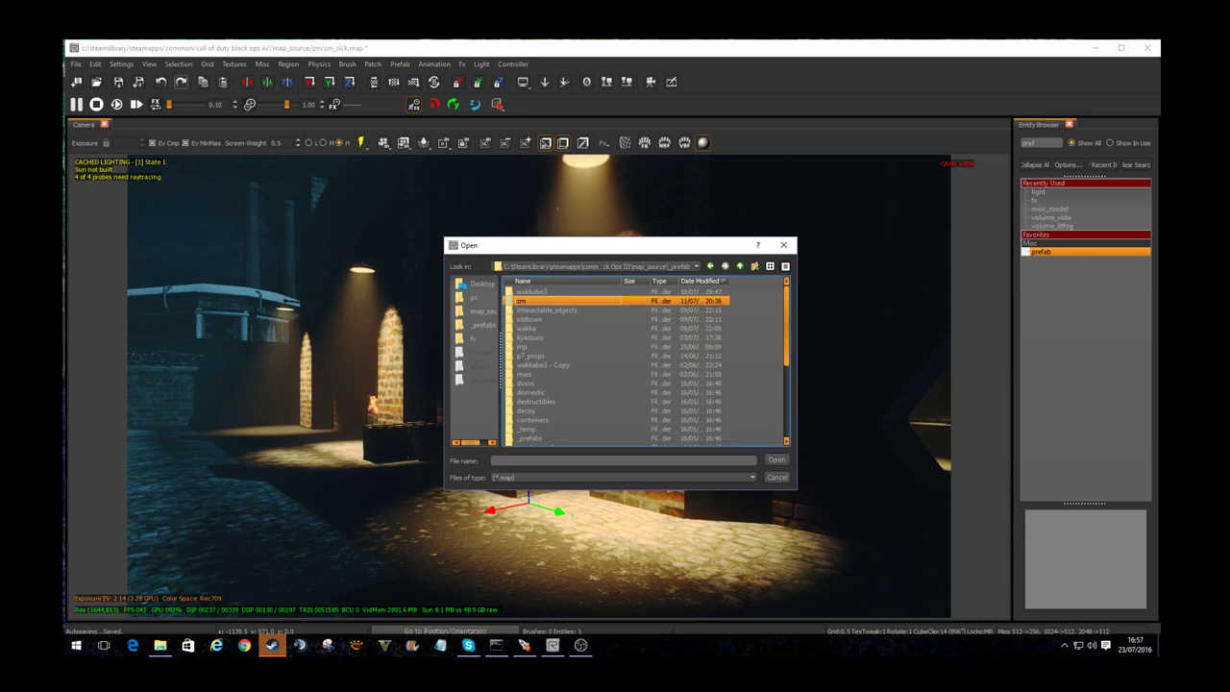
pyautogui.doubleClick(528, 309)
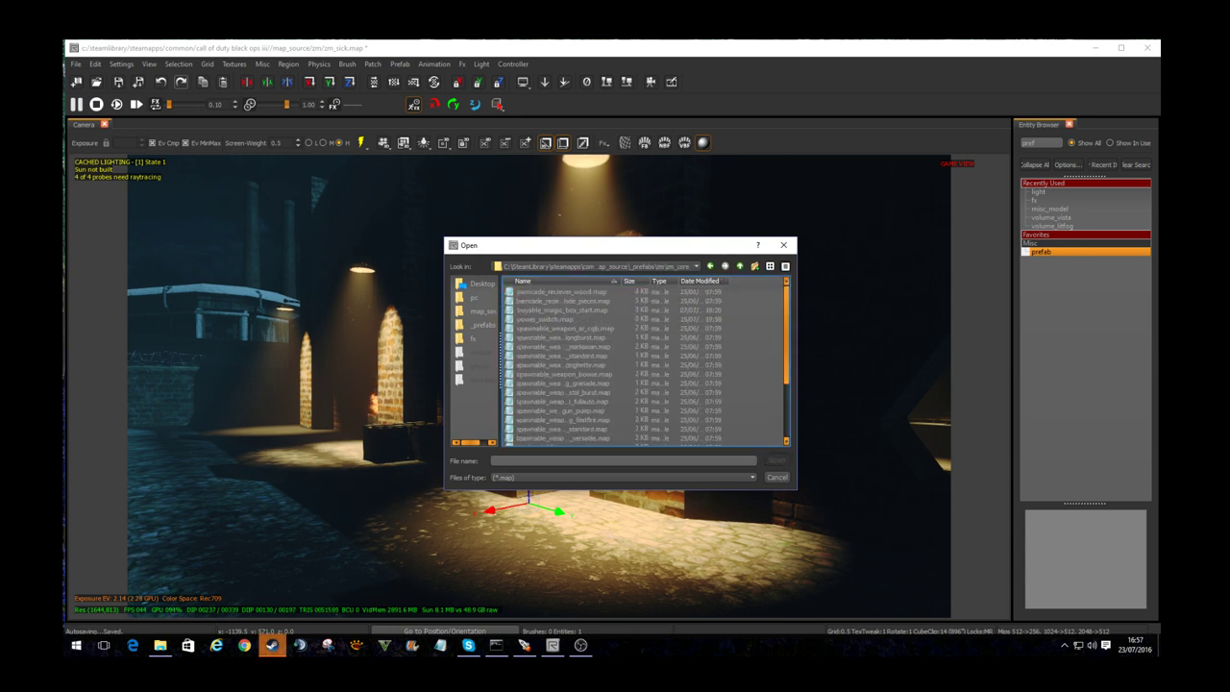
pyautogui.moveTo(621, 281); pyautogui.dragTo(719, 282)
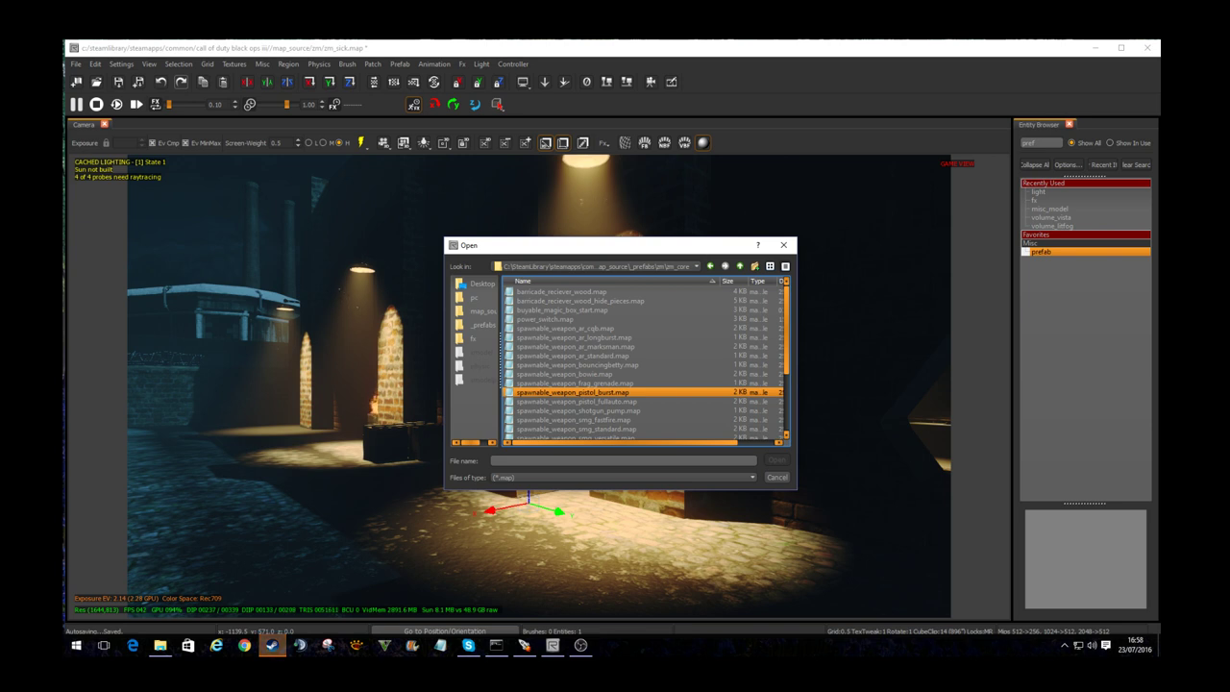
pyautogui.scroll(-1, 572, 392)
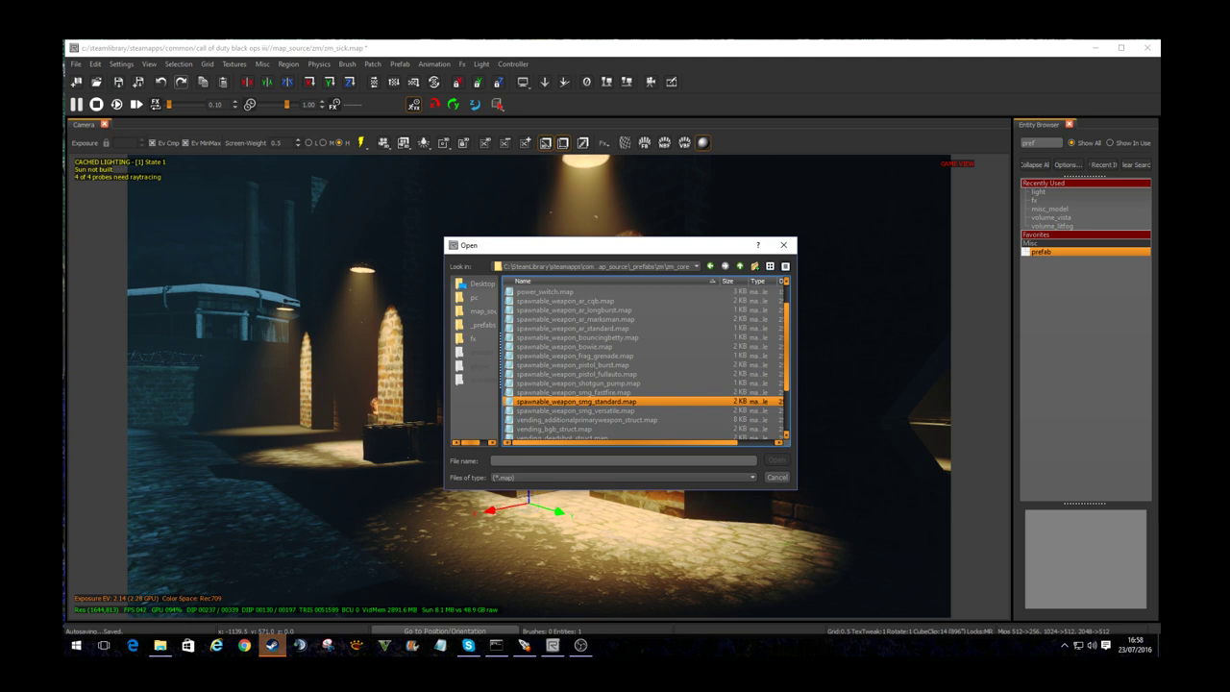
pyautogui.scroll(-1, 572, 400)
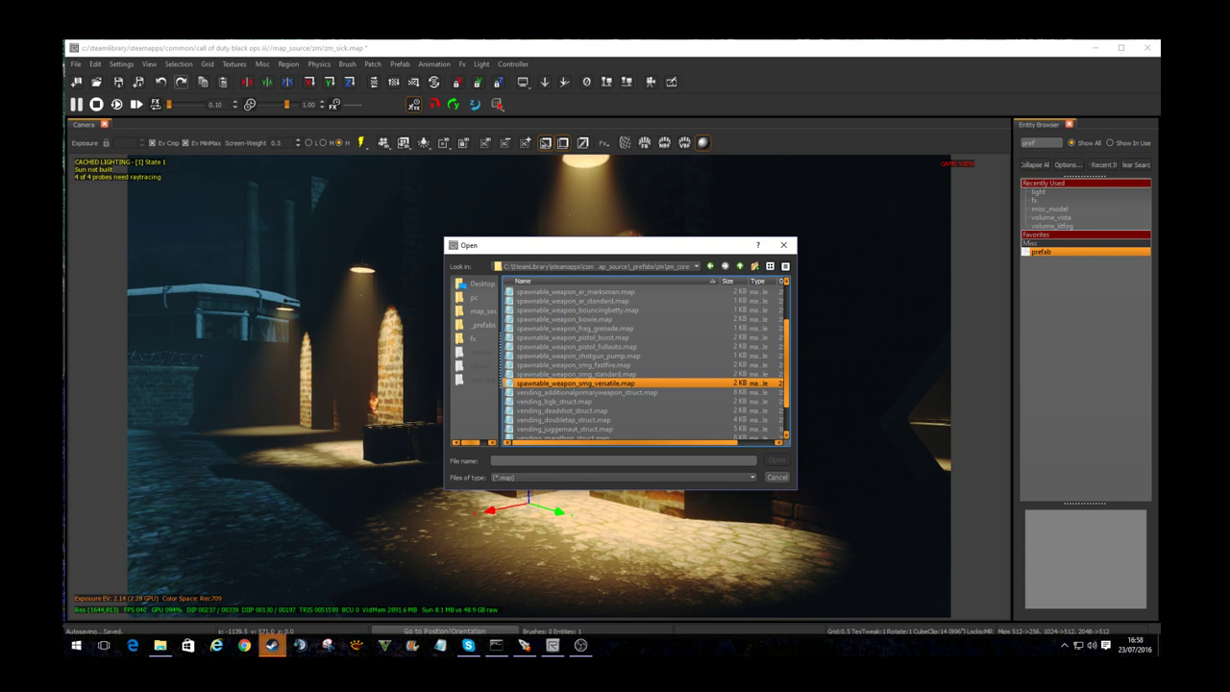
pyautogui.scroll(-2, 572, 375)
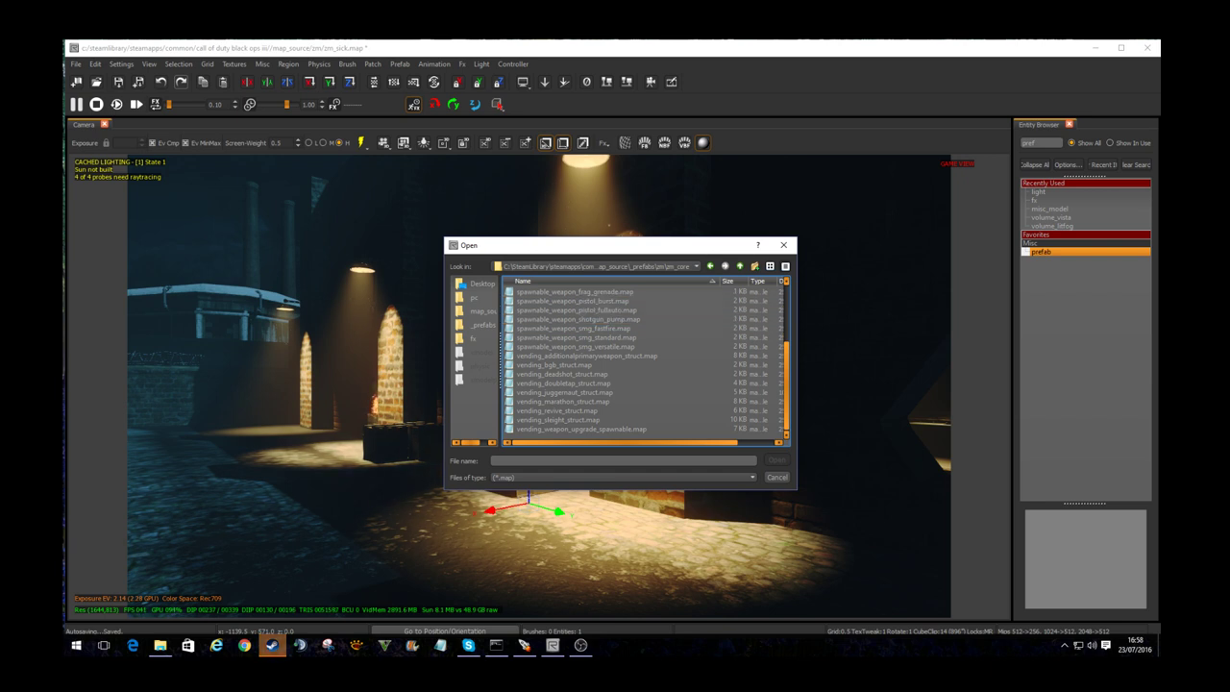
pyautogui.click(783, 245)
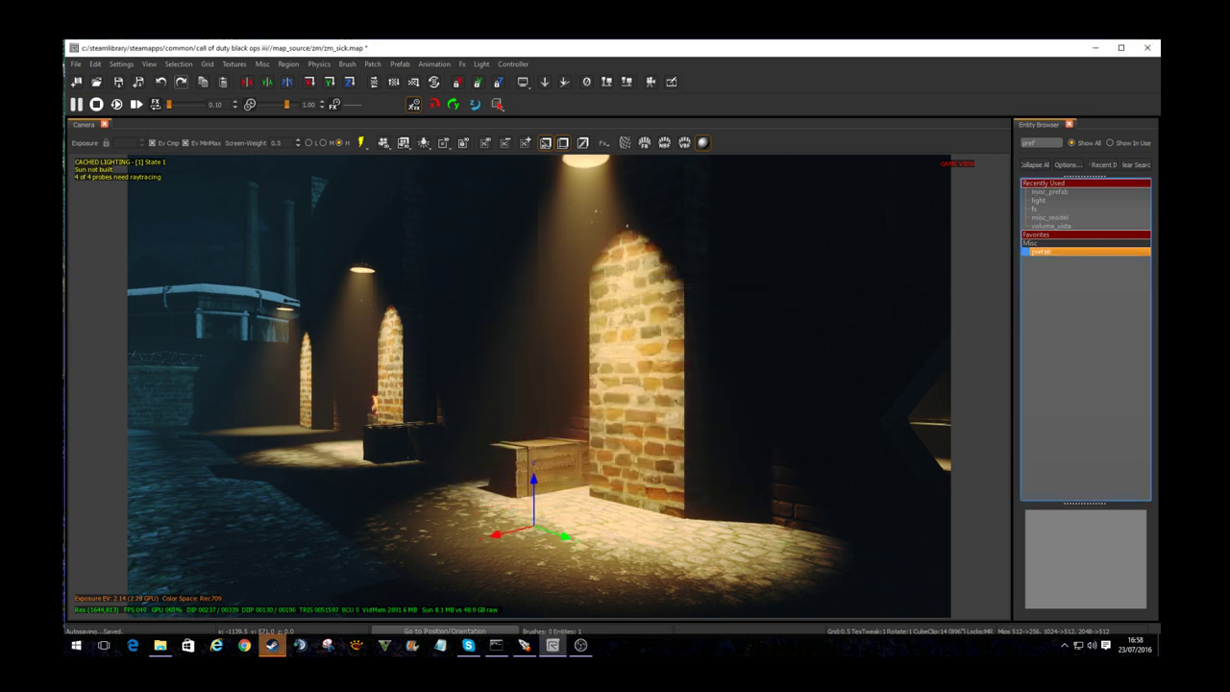
# Step: Switch the camera to the unlit textured view and examine the warehouse roof beams and the wall beside the Waffenfabrik der Riese sign
pyautogui.press('F8')
pyautogui.press('F8')
pyautogui.press('F8')
pyautogui.moveTo(615, 385); pyautogui.dragTo(500, 384, button='right')
pyautogui.press('g')
pyautogui.moveTo(615, 385)
pyautogui.mouseDown(button='right')
pyautogui.moveTo(577, 385)
pyautogui.moveTo(577, 337)
pyautogui.moveTo(672, 336)
pyautogui.moveTo(673, 404)
pyautogui.moveTo(692, 385)
pyautogui.moveTo(692, 365)
pyautogui.moveTo(673, 375)
pyautogui.moveTo(673, 394)
pyautogui.moveTo(634, 385)
pyautogui.mouseUp(button='right')
pyautogui.moveTo(707, 408)
pyautogui.mouseDown(button='right')
pyautogui.moveTo(680, 403)
pyautogui.moveTo(663, 428)
pyautogui.moveTo(615, 429)
pyautogui.moveTo(615, 408)
pyautogui.moveTo(685, 410)
pyautogui.moveTo(686, 385)
pyautogui.mouseUp(button='right')
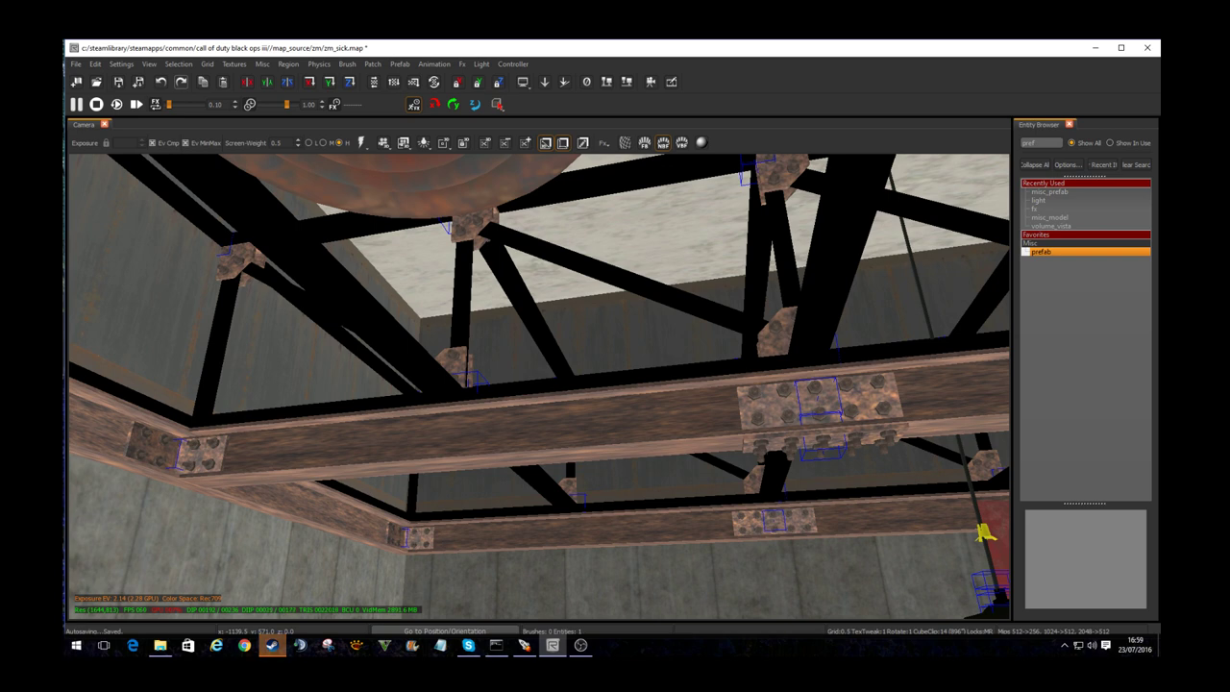
pyautogui.moveTo(684, 385); pyautogui.dragTo(684, 412, button='right')
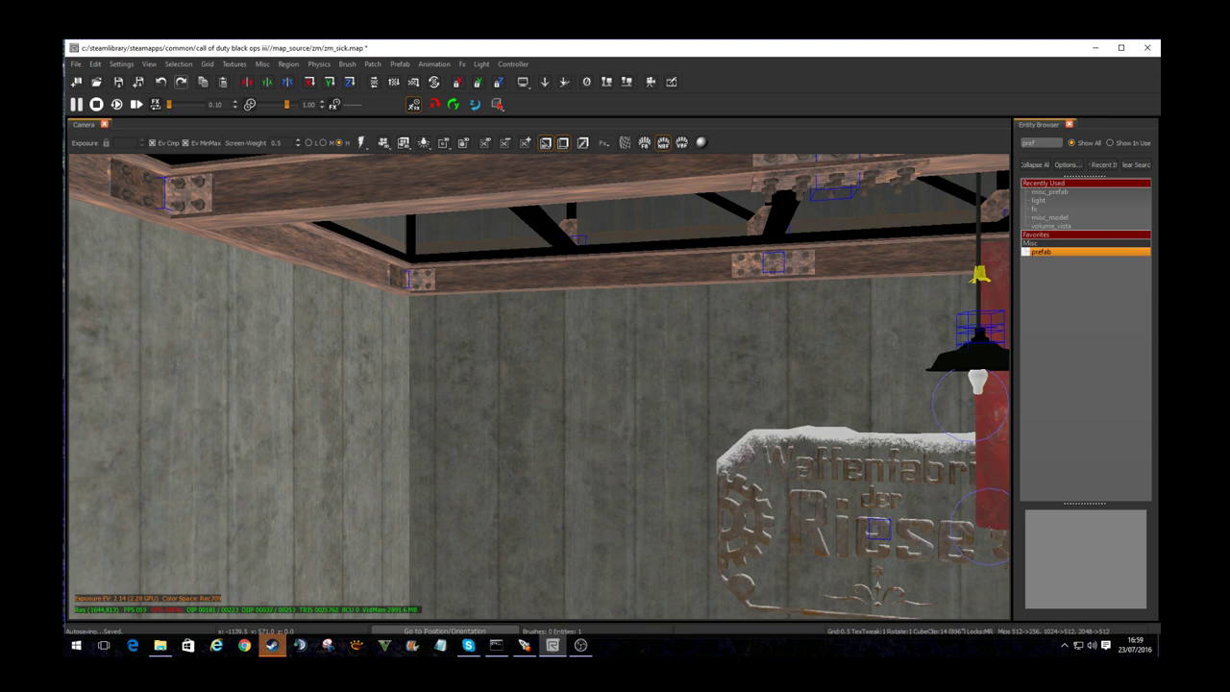
# Step: Launch the Asset Property Editor and go to the beginning of its asset list
pyautogui.click(525, 644)
pyautogui.click(207, 93)
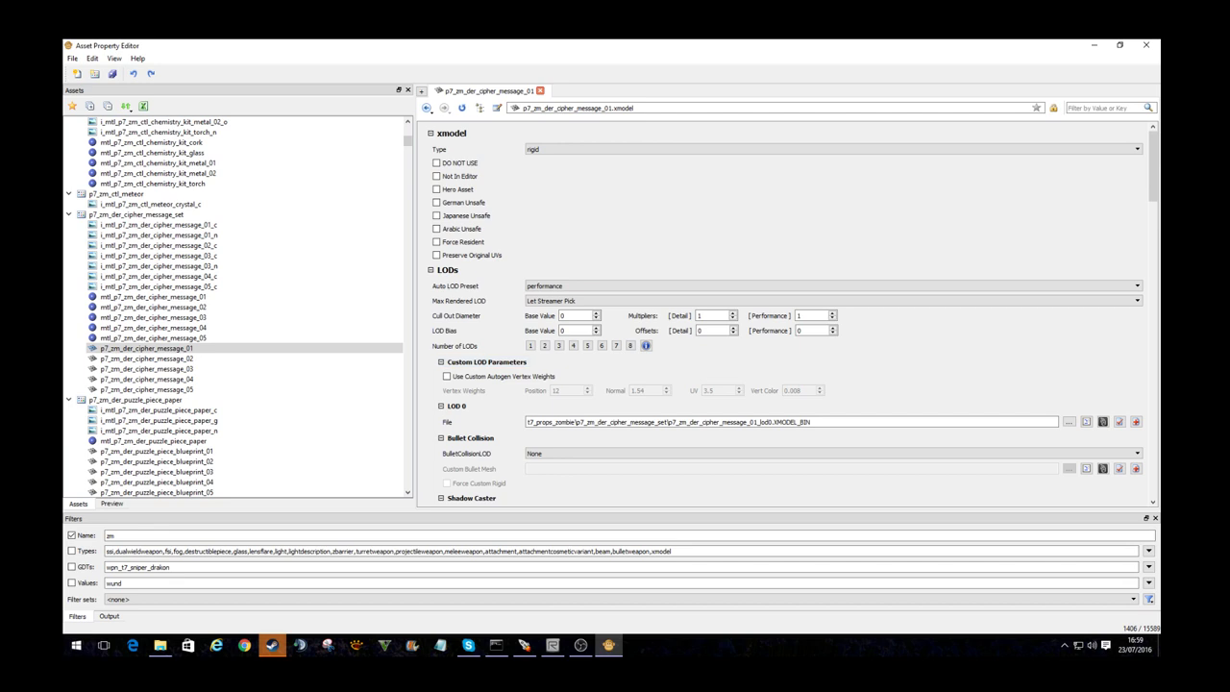
pyautogui.moveTo(407, 140); pyautogui.dragTo(407, 129)
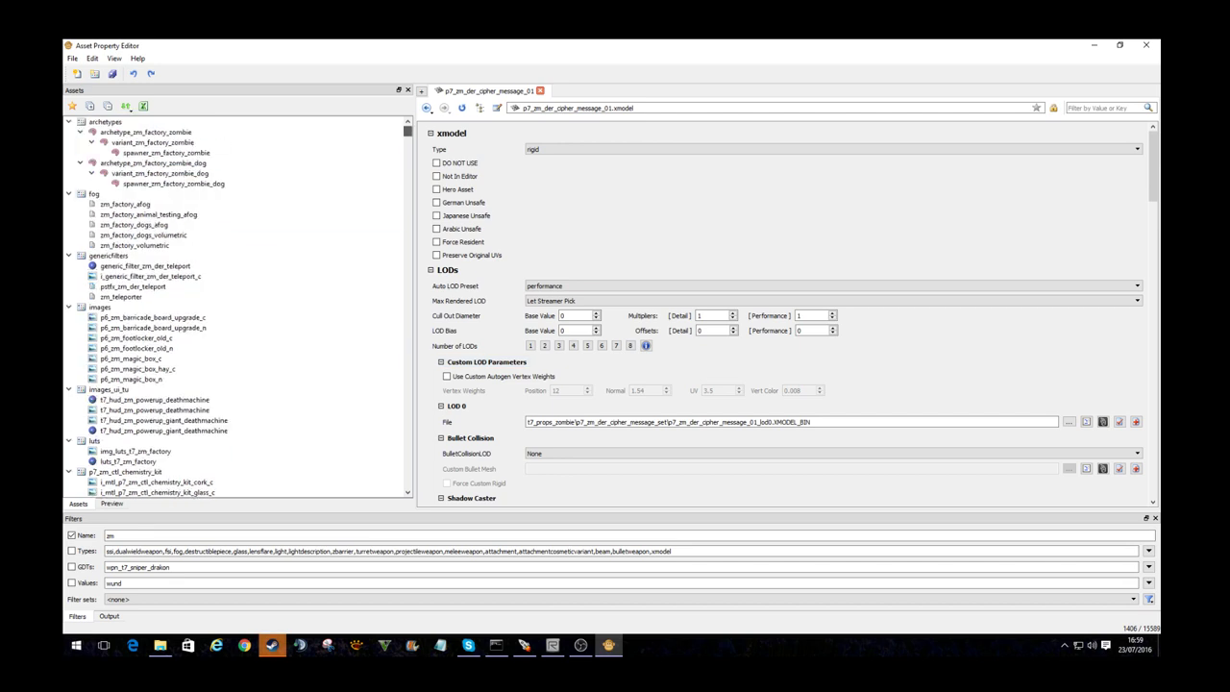
# Step: Filter the assets by the name "anim" and look through the matching animated images, models and bundles
pyautogui.click(71, 535)
pyautogui.doubleClick(110, 535)
pyautogui.write('anim')
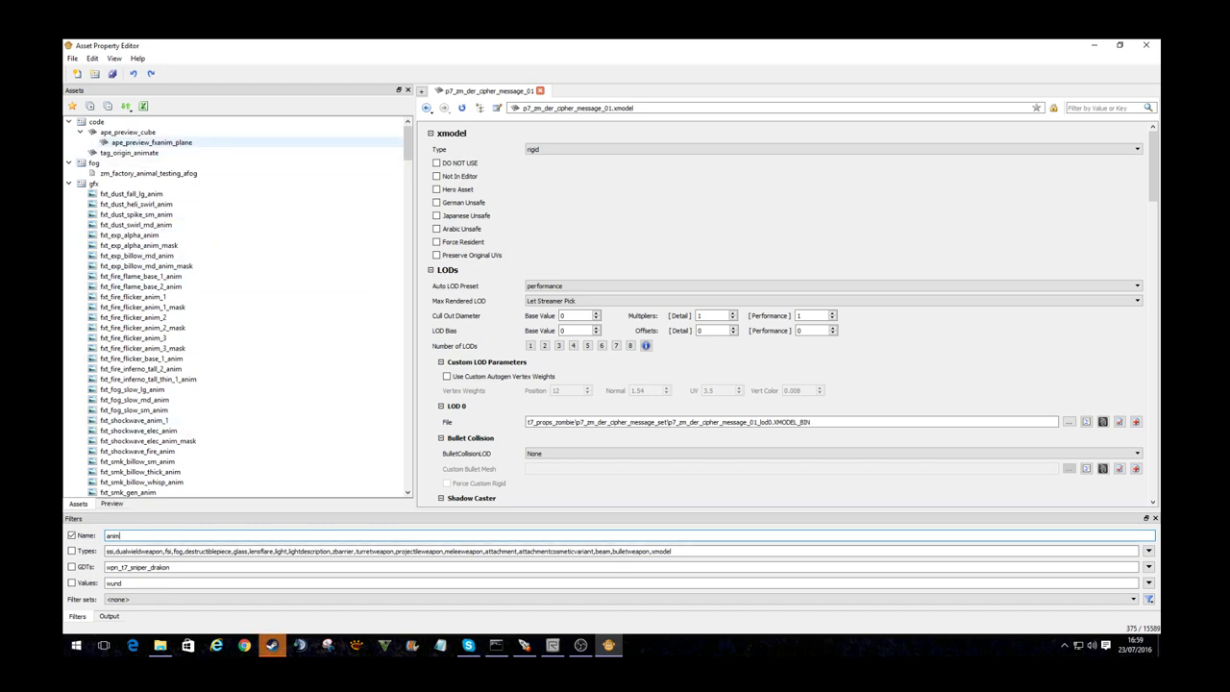
pyautogui.moveTo(407, 143); pyautogui.dragTo(407, 328)
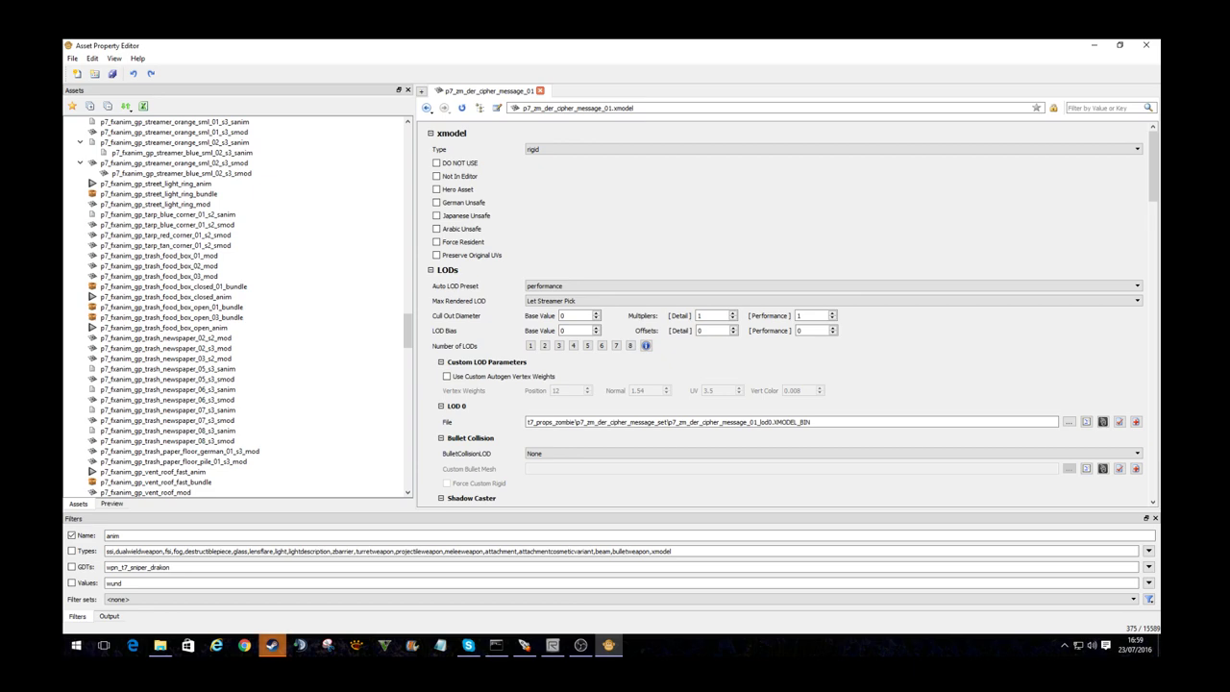
pyautogui.moveTo(407, 330); pyautogui.dragTo(408, 255)
pyautogui.scroll(10, 235, 308)
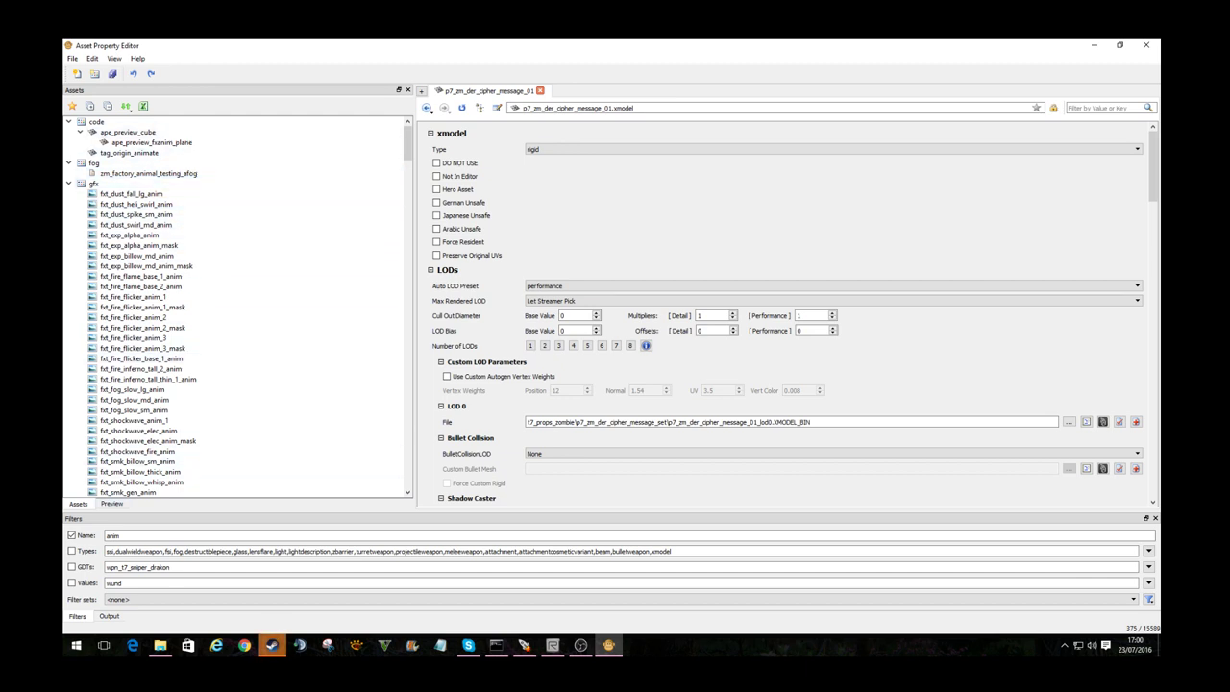
# Step: Turn off the name filter, enable the types filter, and open the p7_clothes_hanging_01_hanger model under t7_props_cloth
pyautogui.click(71, 536)
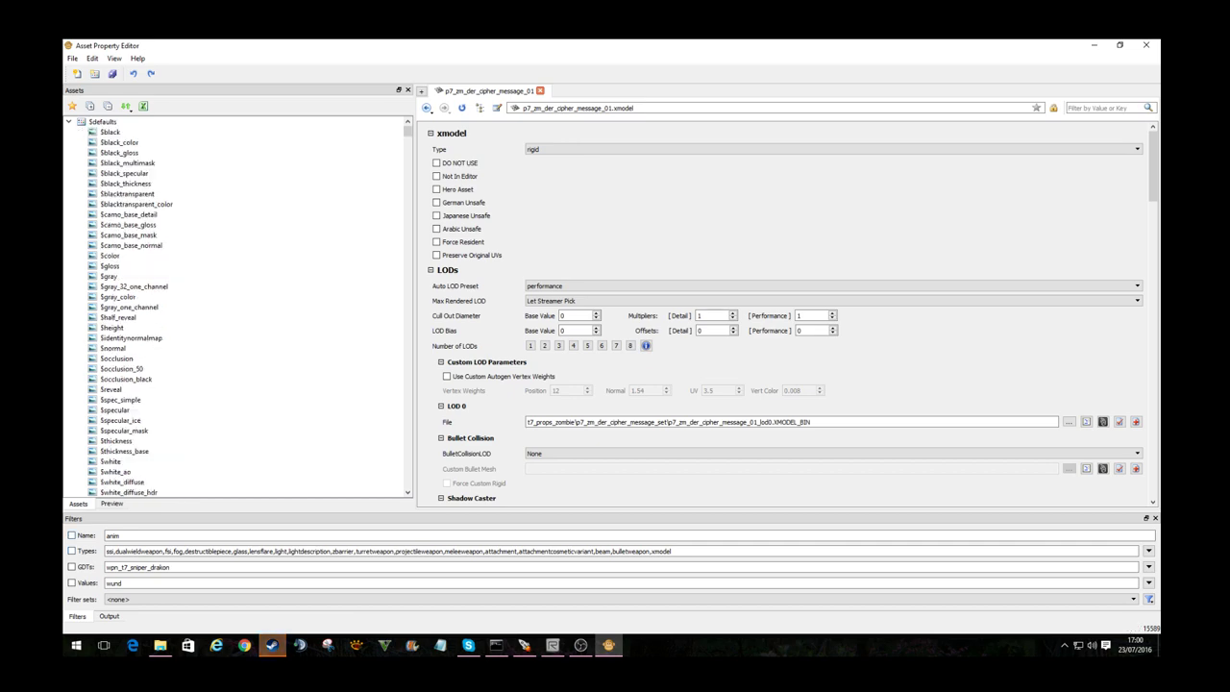
pyautogui.click(71, 551)
pyautogui.scroll(-10, 173, 245)
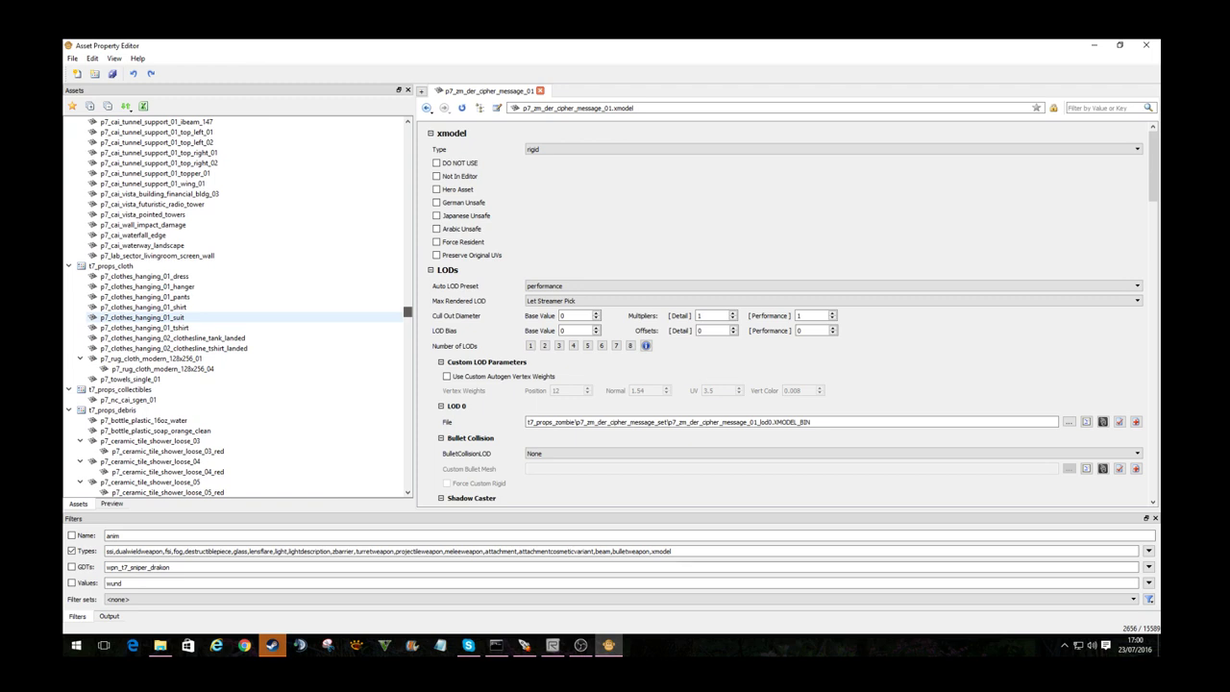
pyautogui.click(147, 286)
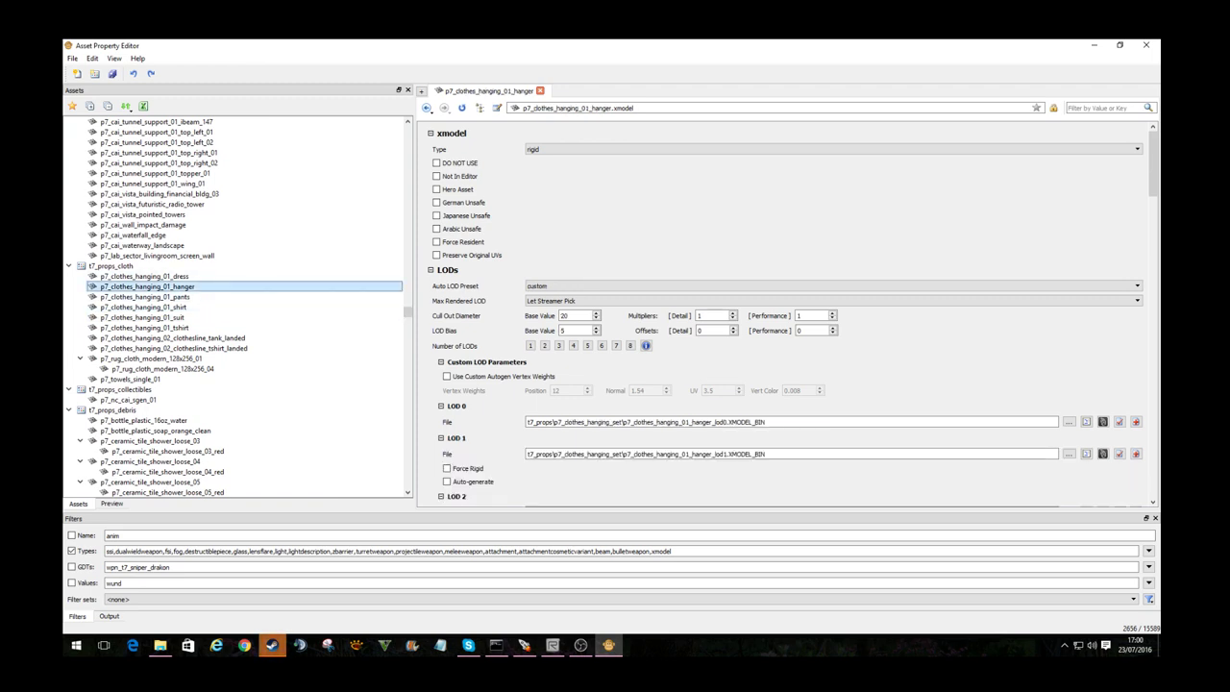
# Step: Preview the clothes hanger model and set the preview lighting to Morning
pyautogui.click(111, 503)
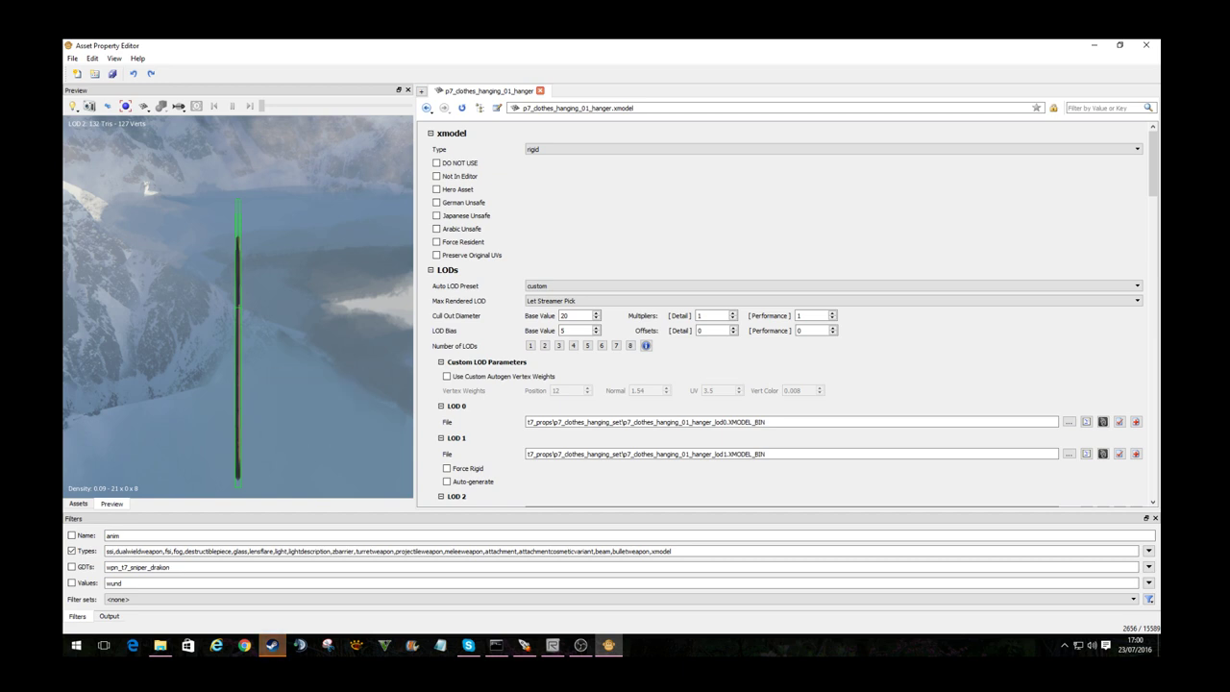
pyautogui.rightClick(285, 149)
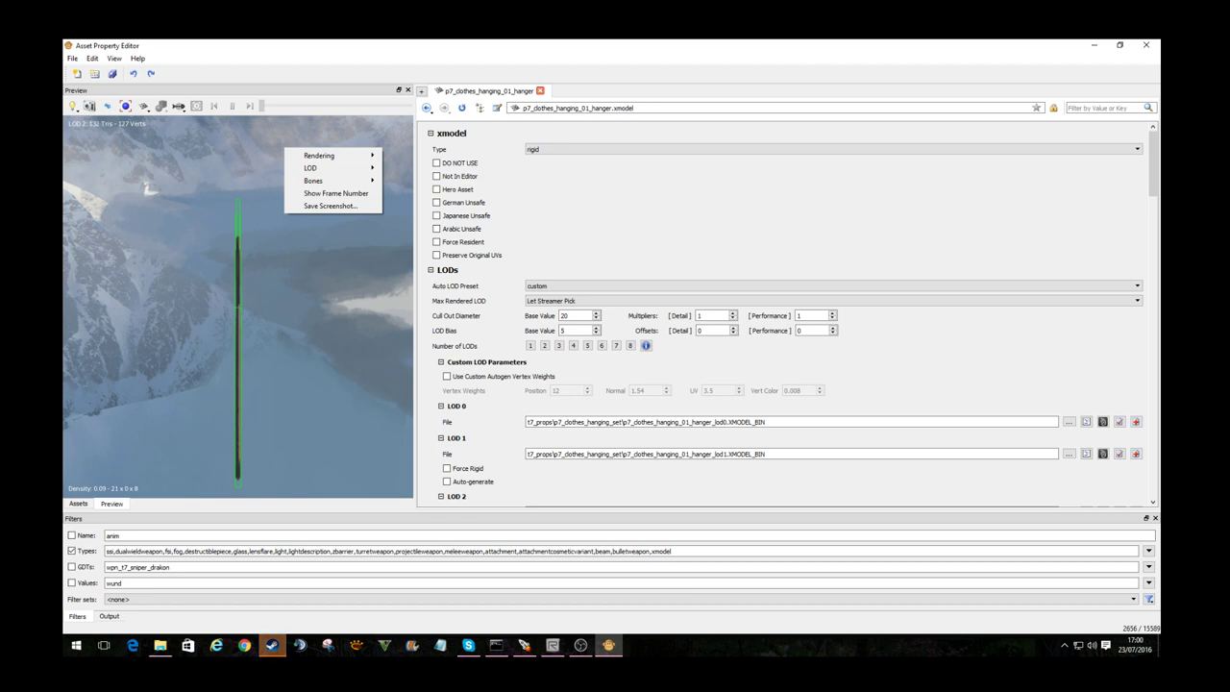
pyautogui.click(72, 106)
pyautogui.click(72, 105)
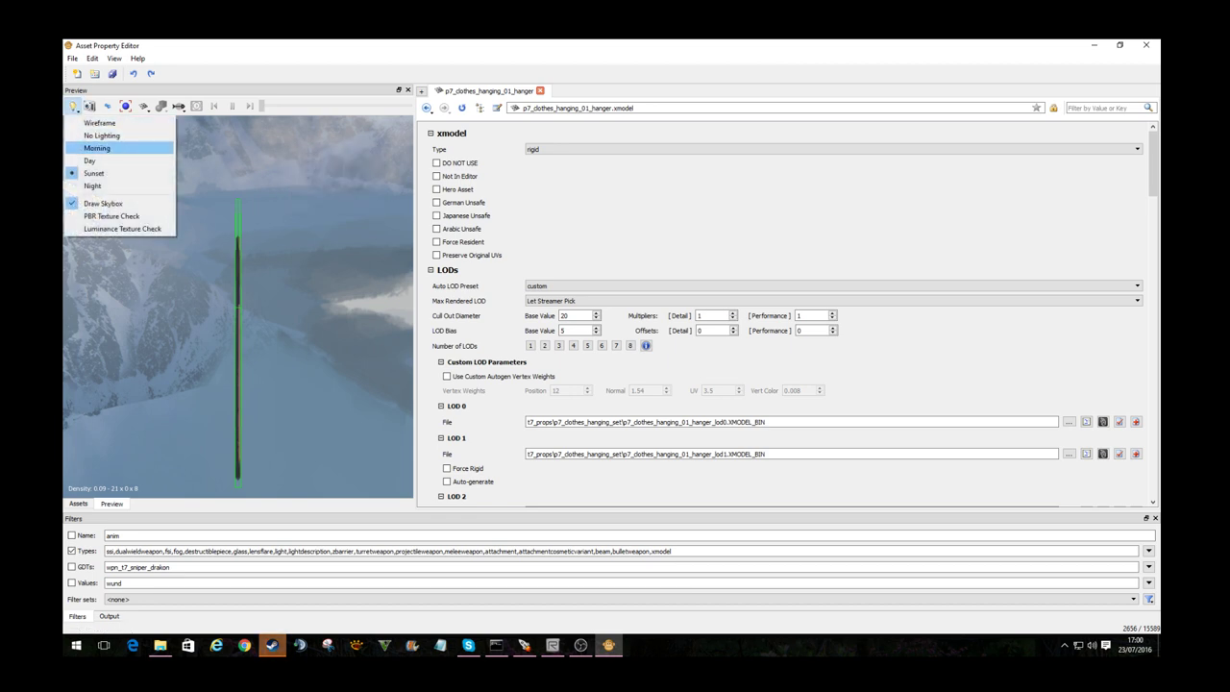
pyautogui.click(97, 148)
pyautogui.click(72, 105)
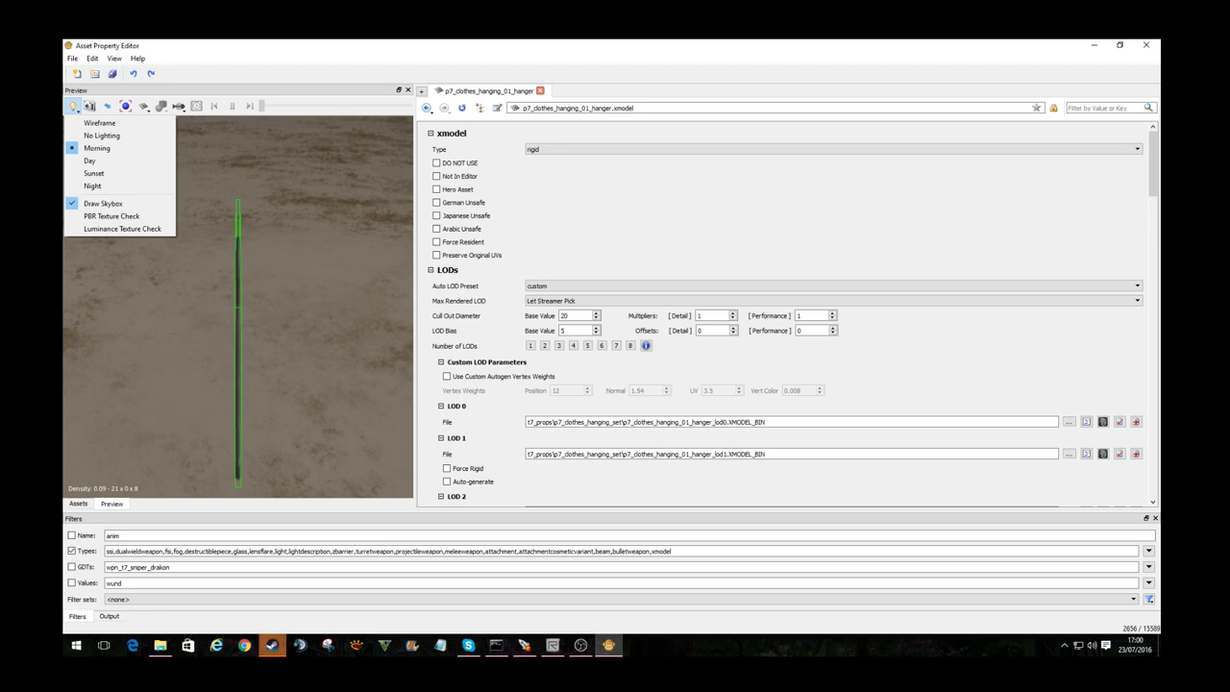
# Step: Return to the level editor, hide the Entity Browser, and look around the warehouse interior
pyautogui.click(552, 644)
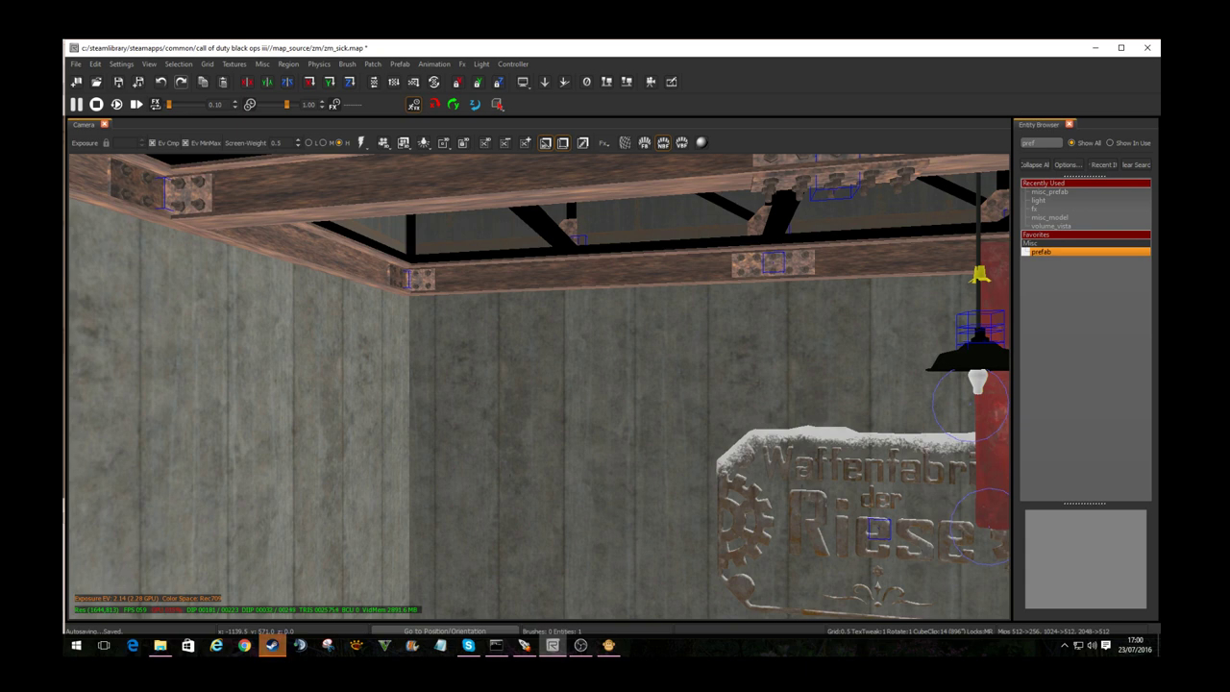
pyautogui.moveTo(539, 387); pyautogui.dragTo(836, 386, button='right')
pyautogui.press('b')
pyautogui.moveTo(613, 387); pyautogui.dragTo(903, 387, button='right')
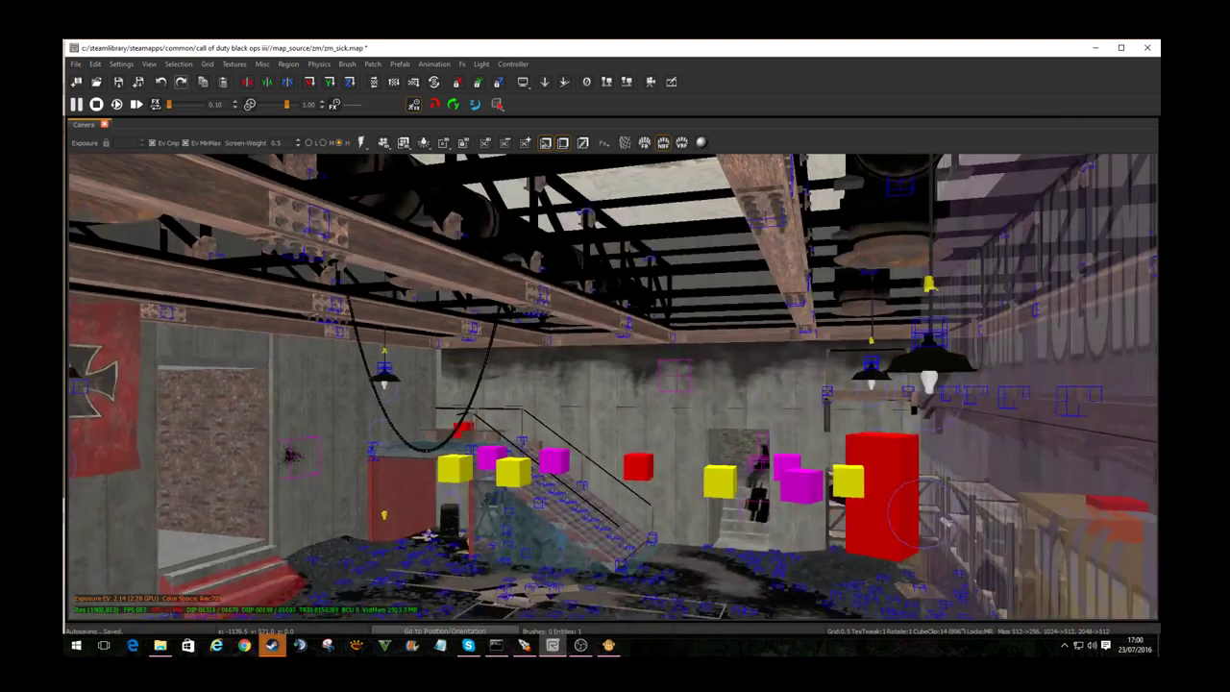
# Step: Save the map, turn on the lighting preview and game view, and view the street outside the building
pyautogui.moveTo(613, 387); pyautogui.dragTo(613, 577, button='right')
pyautogui.click(118, 81)
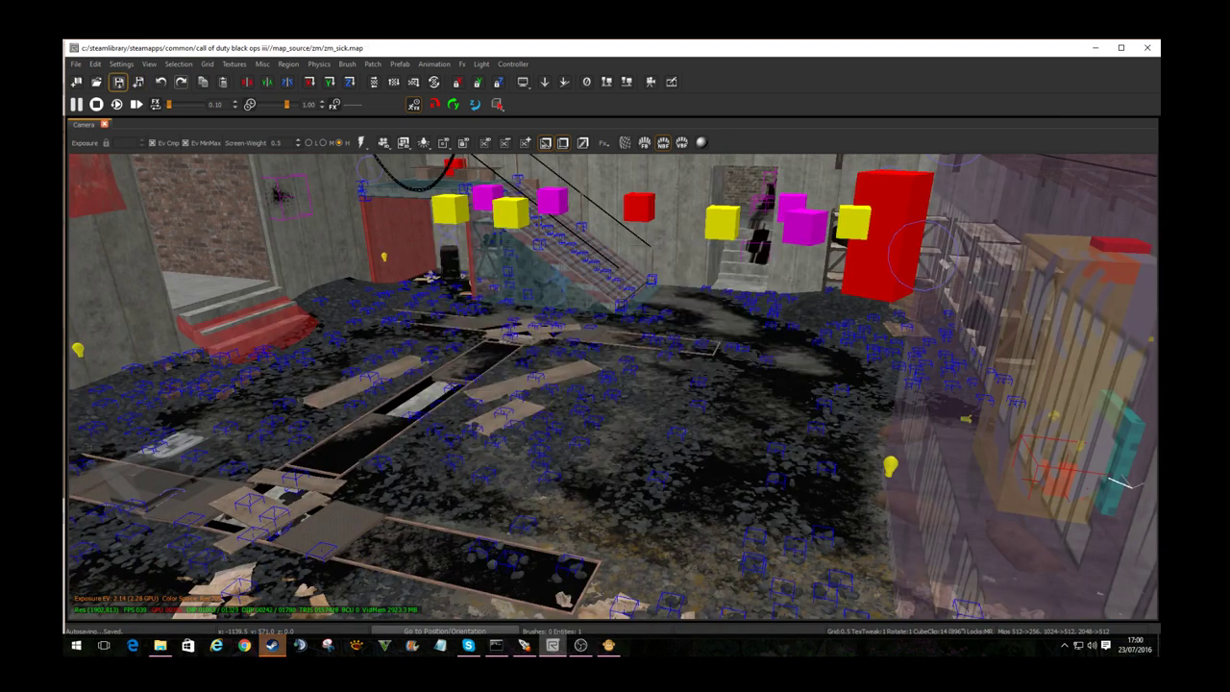
pyautogui.press('l')
pyautogui.press('g')
pyautogui.moveTo(613, 387); pyautogui.dragTo(1105, 386, button='right')
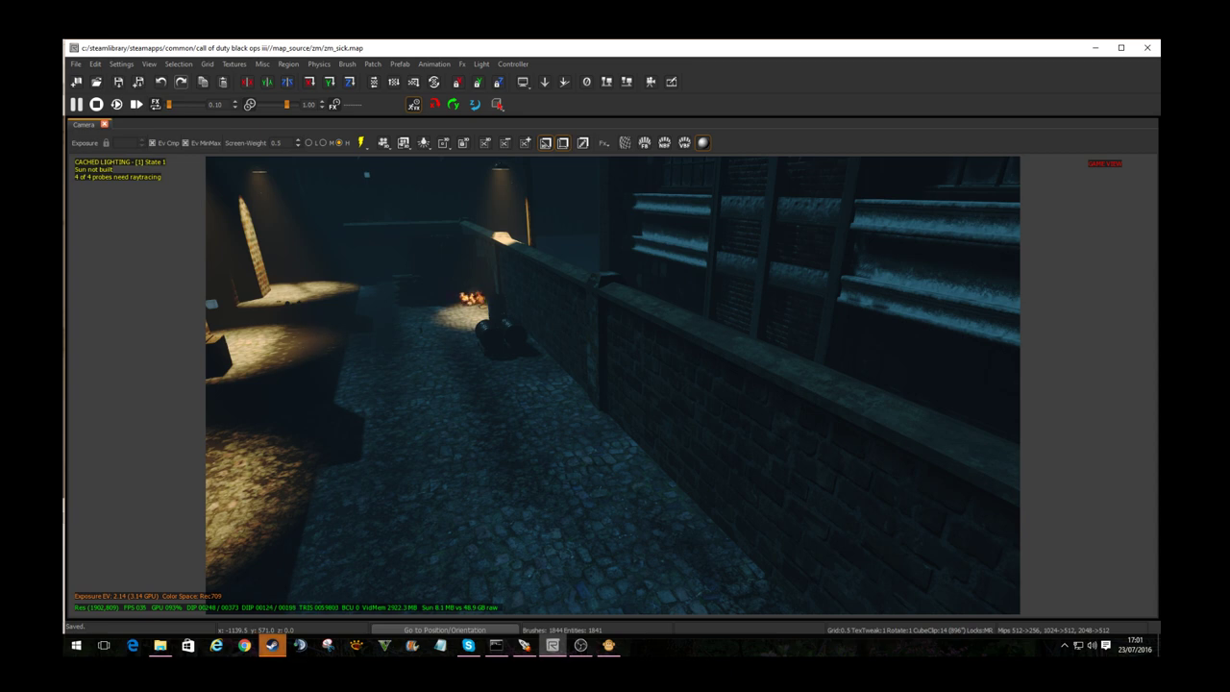
# Step: Open the model browser, search it for "veh" and browse the vehicle models
pyautogui.press('b')
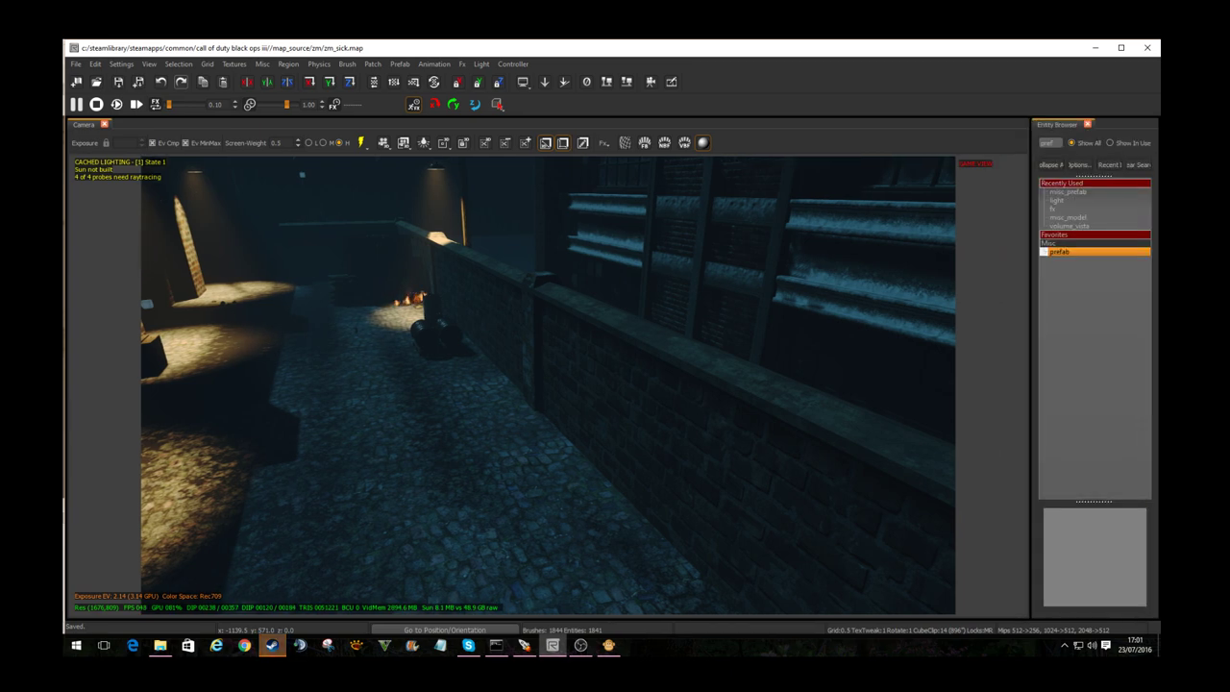
pyautogui.press('b')
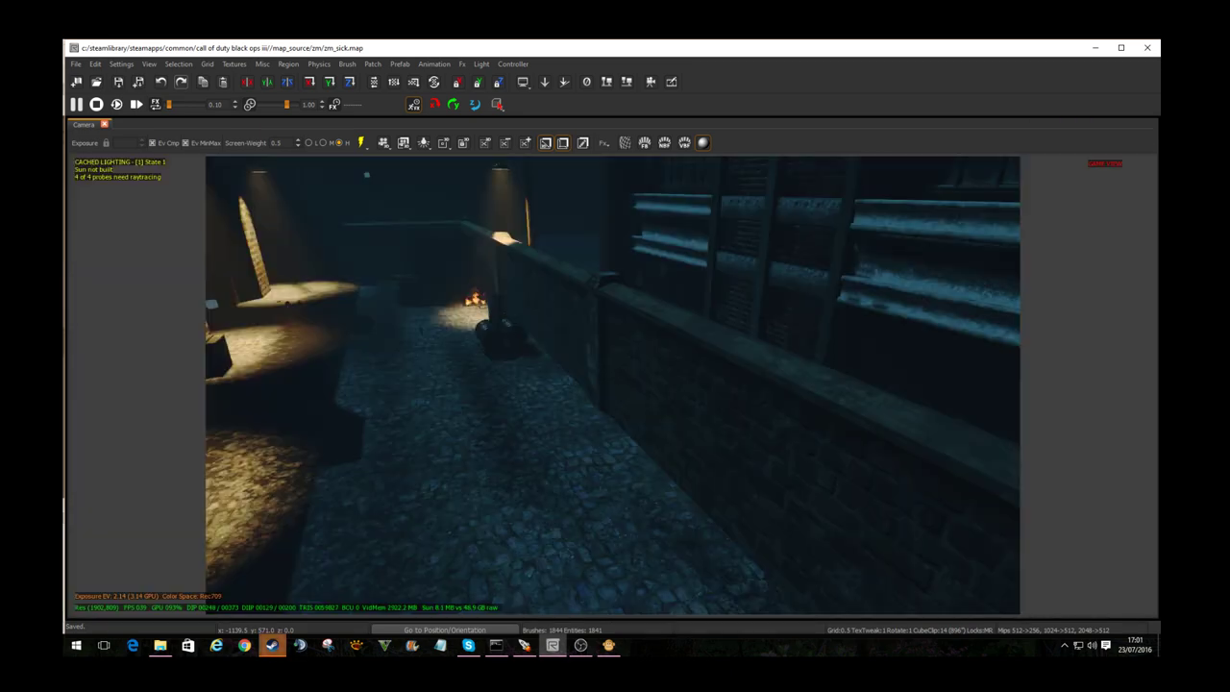
pyautogui.press('m')
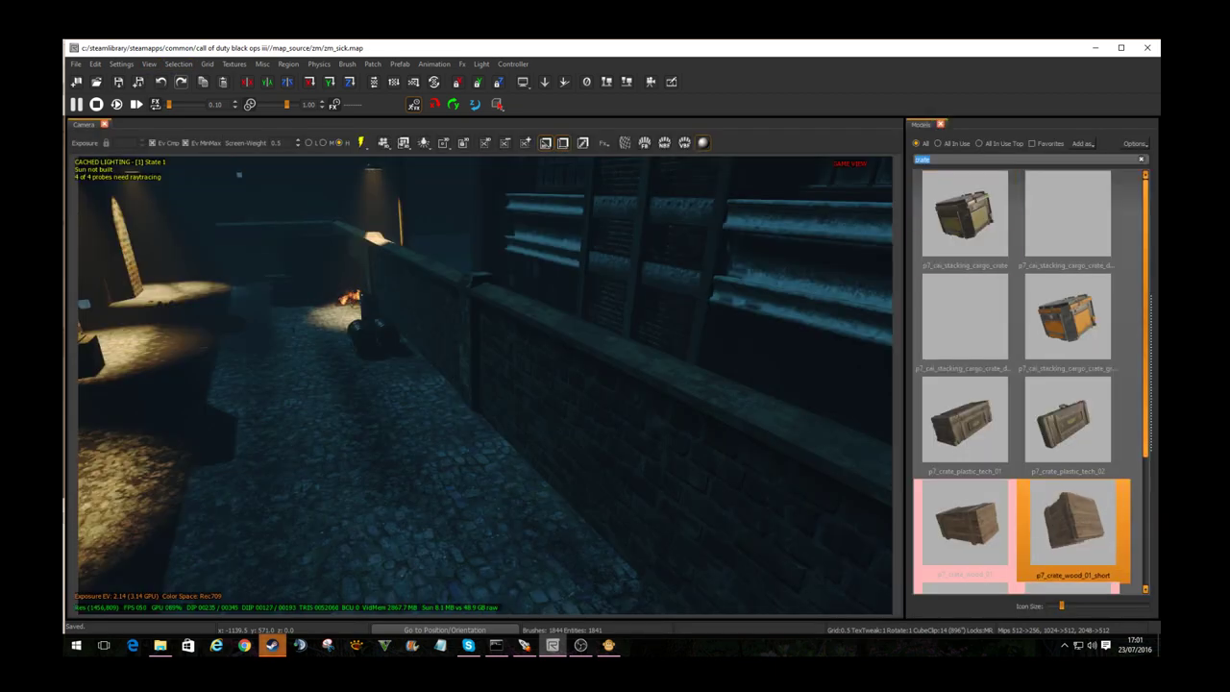
pyautogui.write('veh')
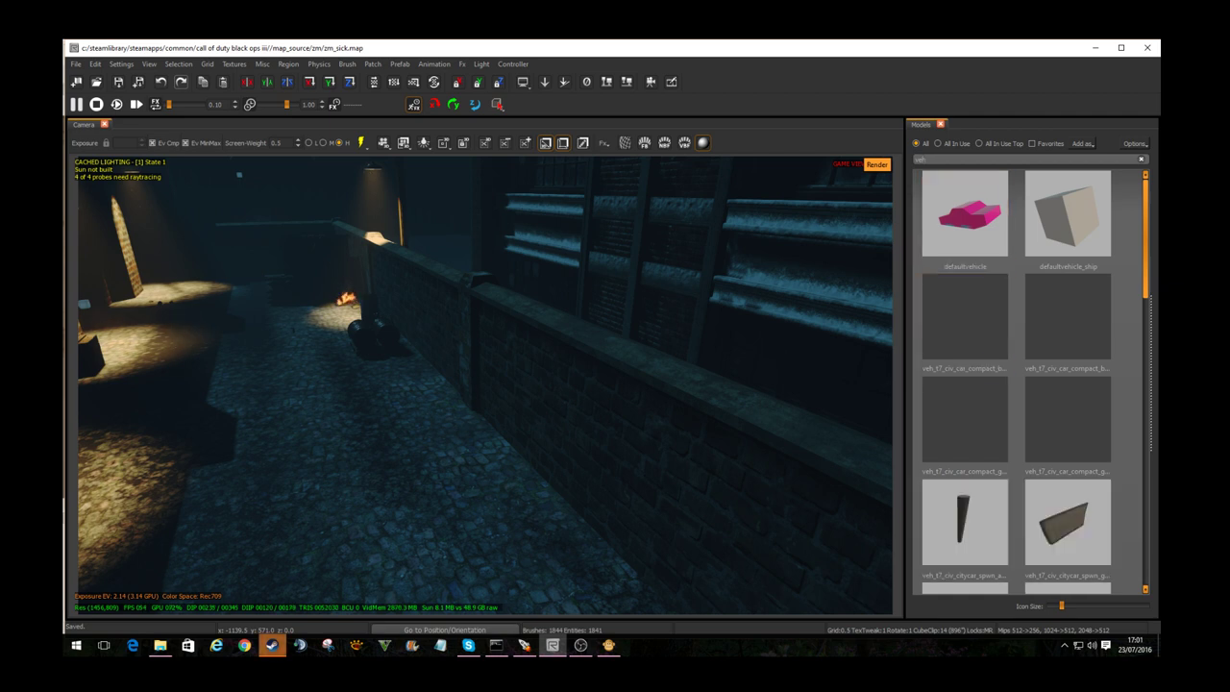
pyautogui.scroll(-5, 1067, 307)
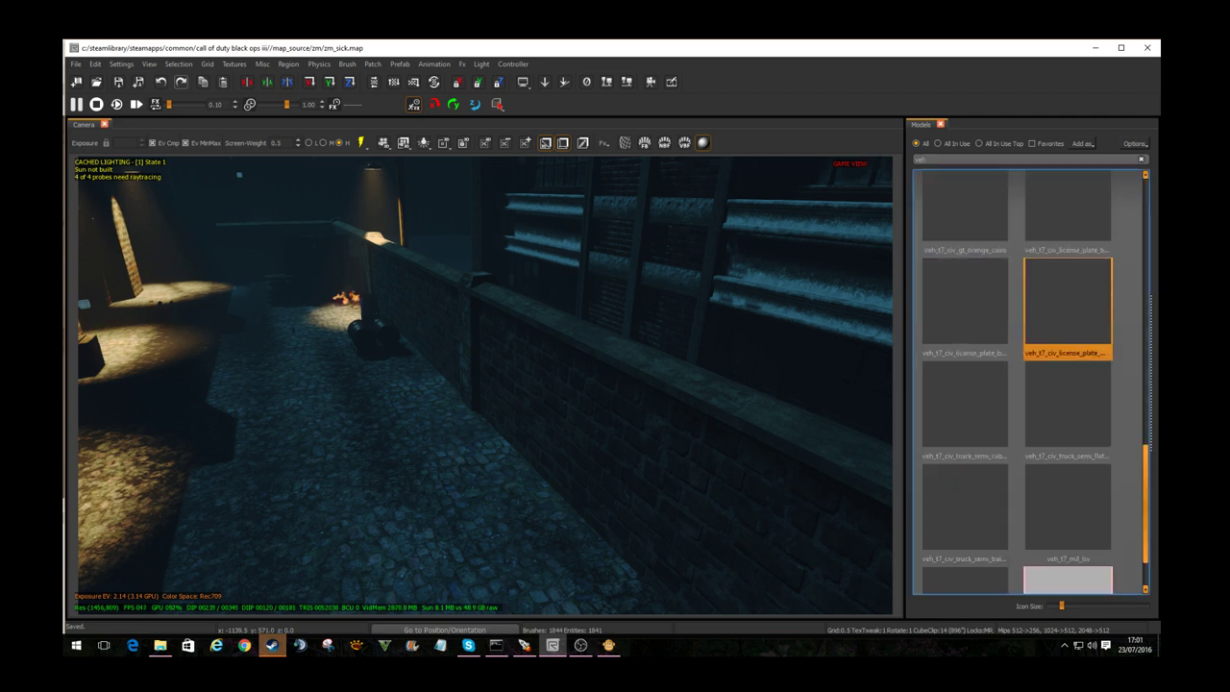
# Step: Try the veh_t7_mil_lsv model in the street, swap it for veh_t7_civ_gt_orange_cairo, and delete it
pyautogui.moveTo(1068, 507); pyautogui.dragTo(240, 442)
pyautogui.moveTo(484, 385); pyautogui.dragTo(215, 385, button='right')
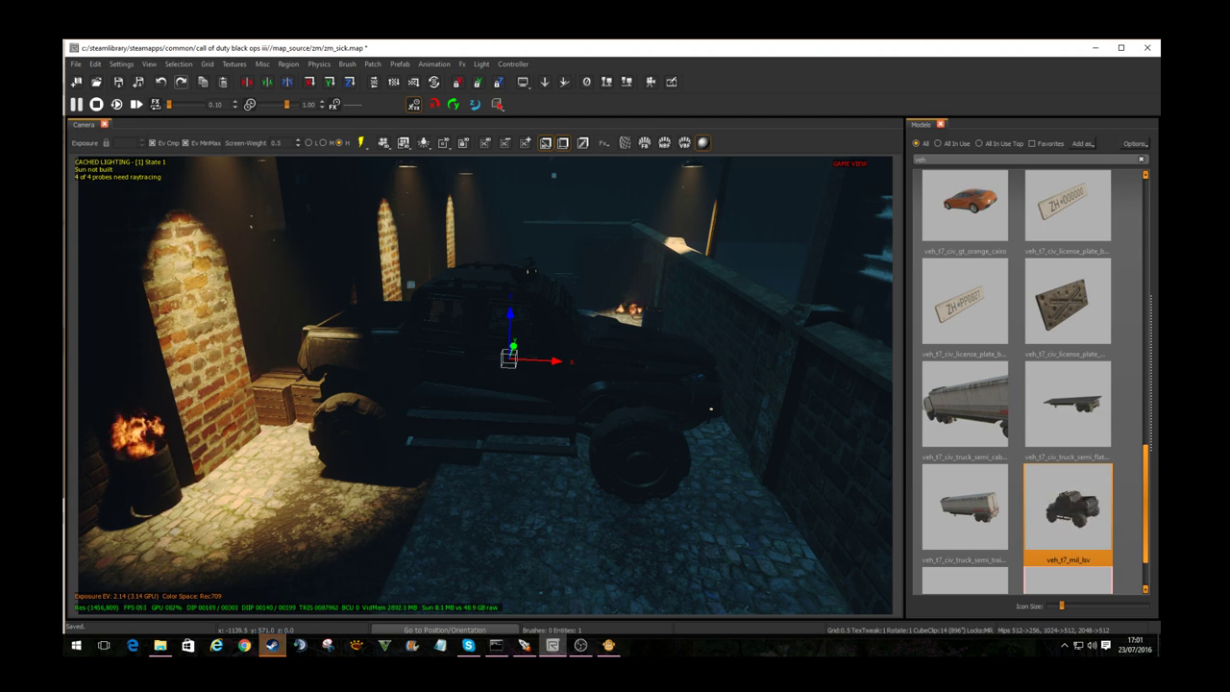
pyautogui.click(965, 207)
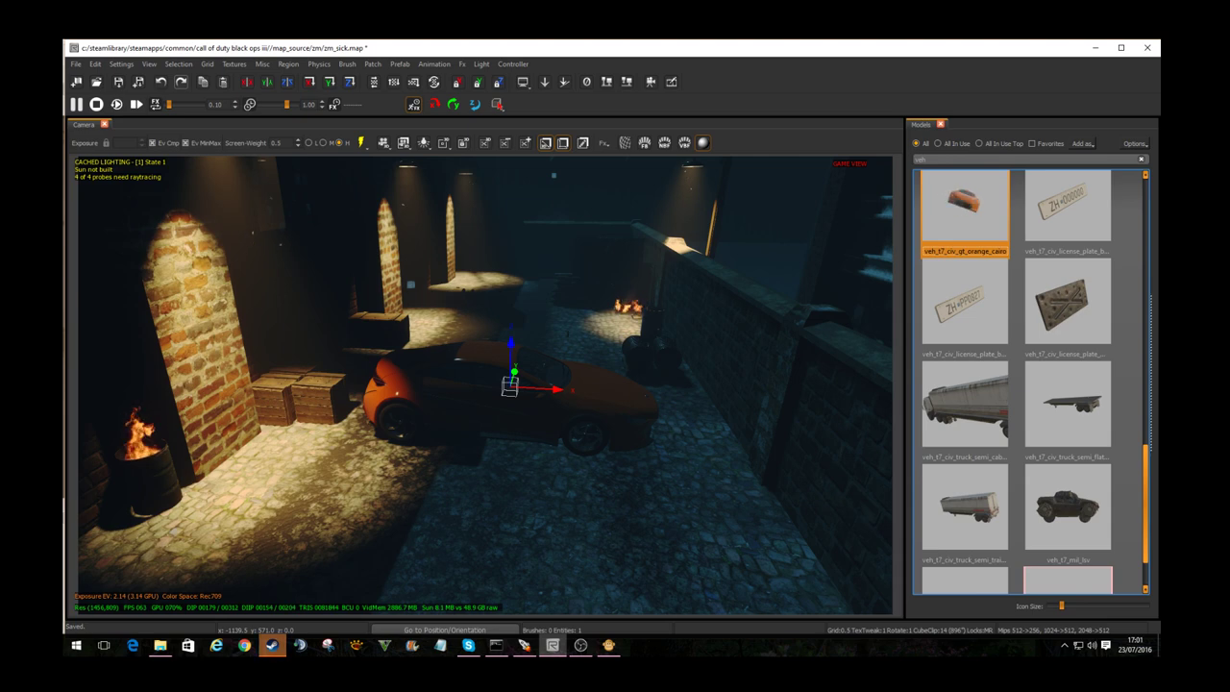
pyautogui.press('BackSpace')
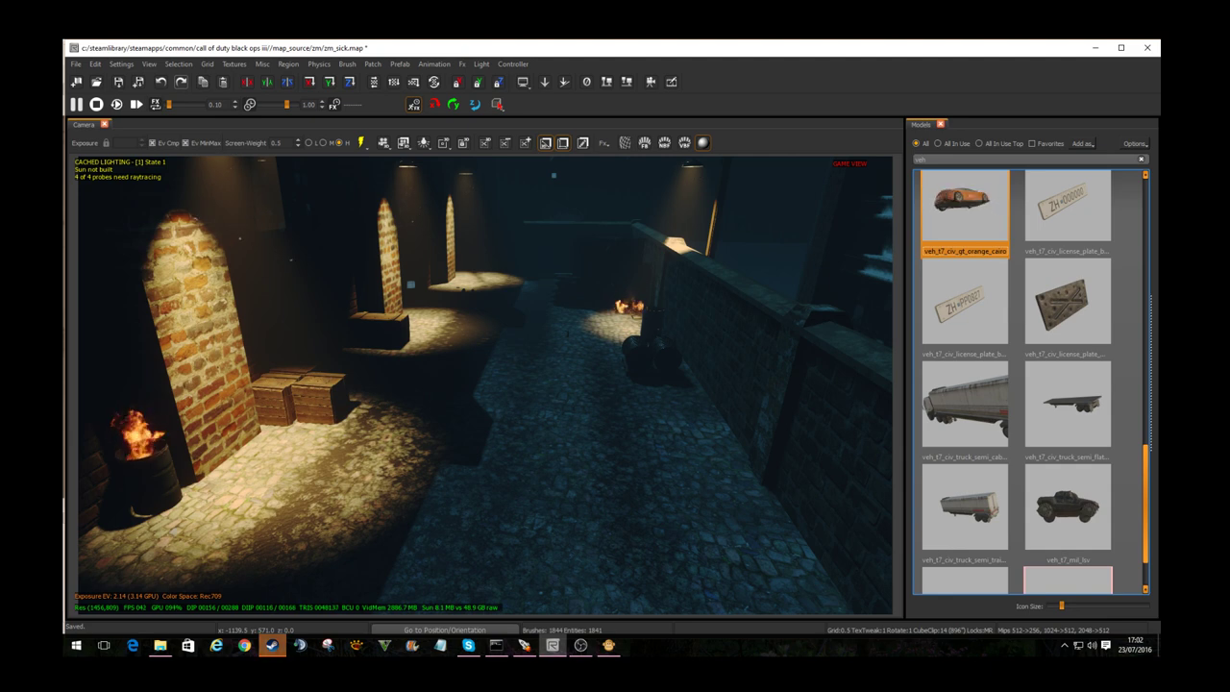
# Step: Turn off game view, select the light under the nearest street lamp and show its entity properties
pyautogui.moveTo(485, 384); pyautogui.dragTo(538, 192, button='right')
pyautogui.press('Down')
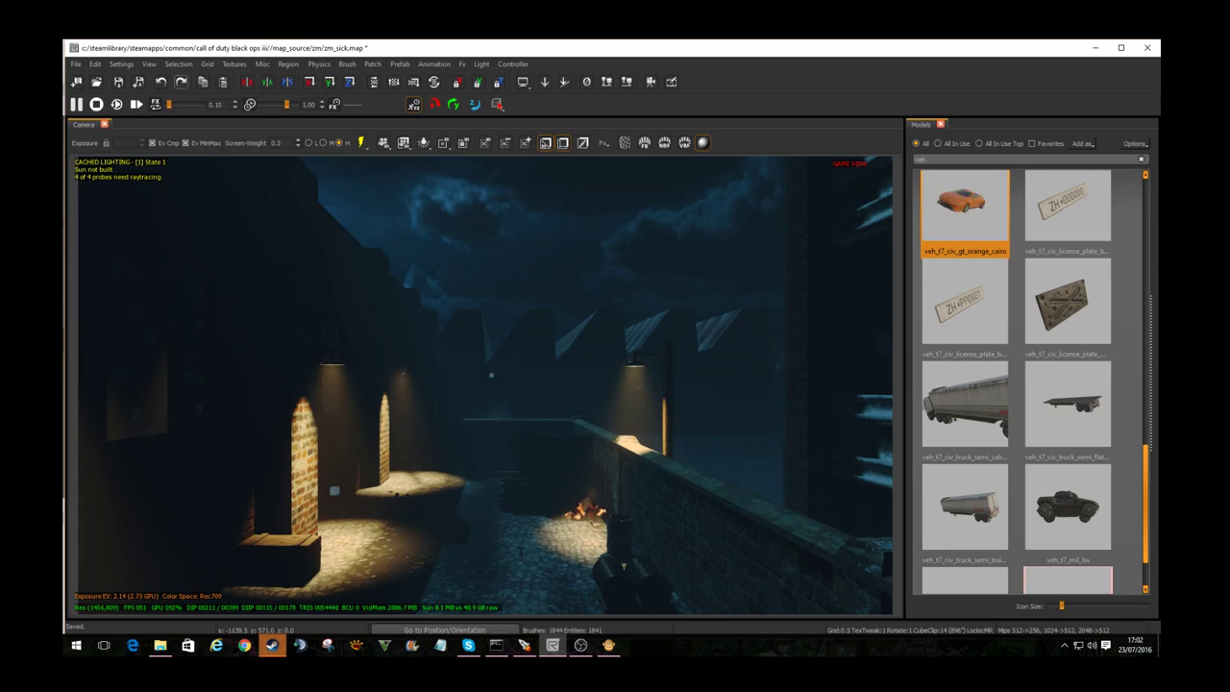
pyautogui.press('g')
pyautogui.moveTo(484, 385); pyautogui.dragTo(308, 384, button='right')
pyautogui.press('Up')
pyautogui.press('Up')
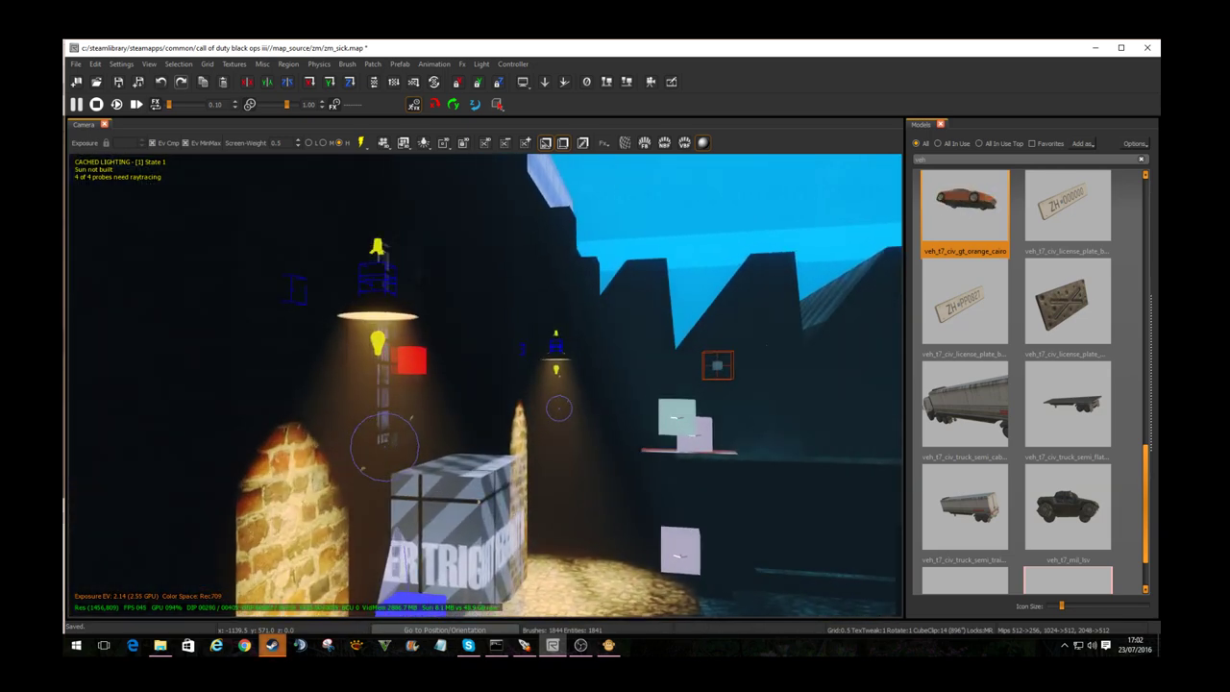
pyautogui.keyDown('shift'); pyautogui.click(377, 342); pyautogui.keyUp('shift')
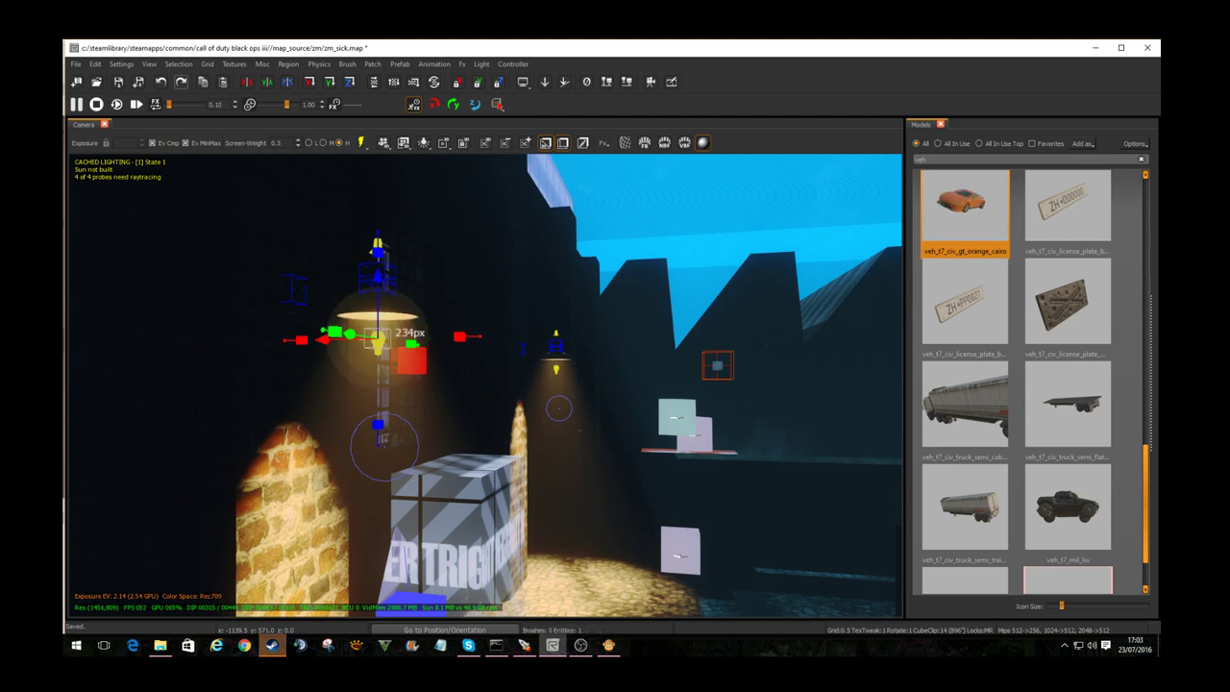
pyautogui.press('n')
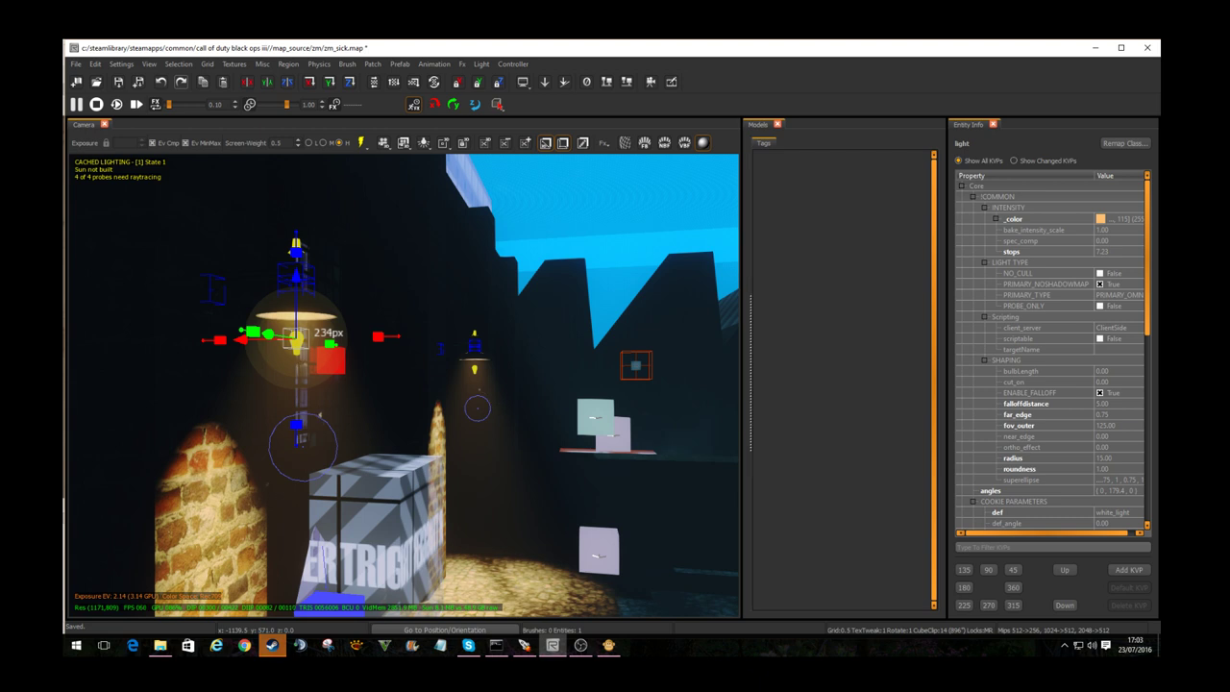
# Step: Examine the lamp light's volumetric, lighting state, culling and shadow properties
pyautogui.scroll(-10, 1053, 356)
pyautogui.scroll(-1, 1052, 356)
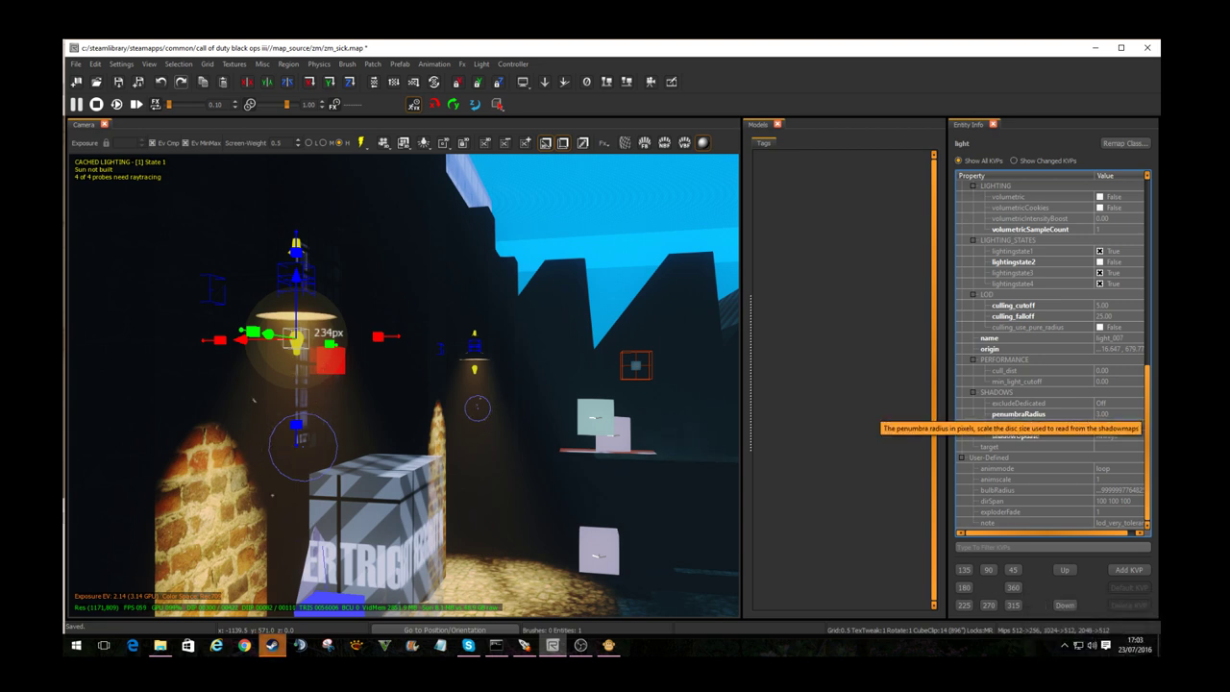
pyautogui.click(1101, 284)
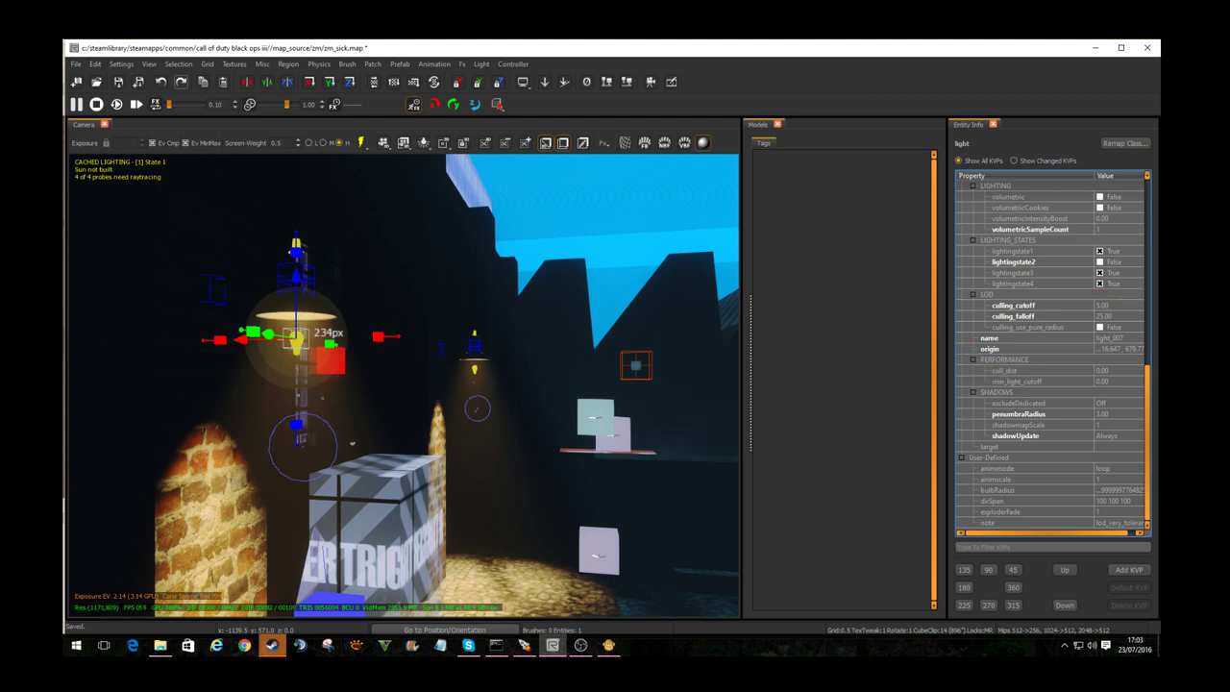
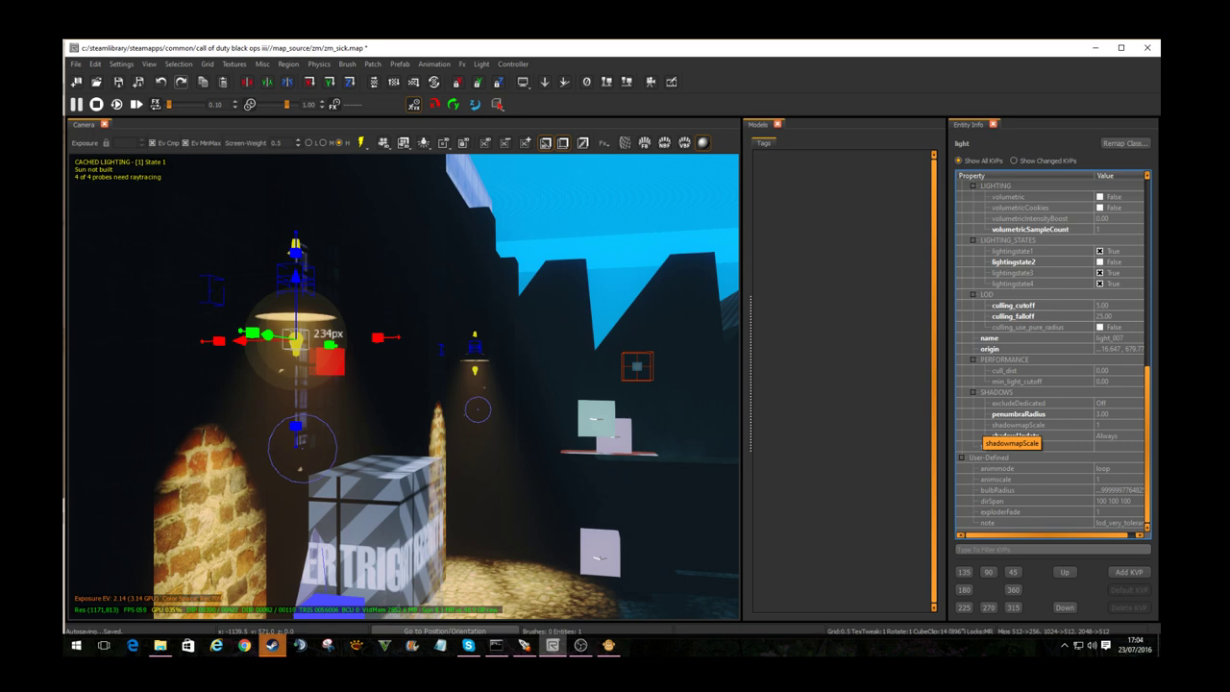
# Step: Deselect the light, turn game view back on and save the map
pyautogui.press('Escape')
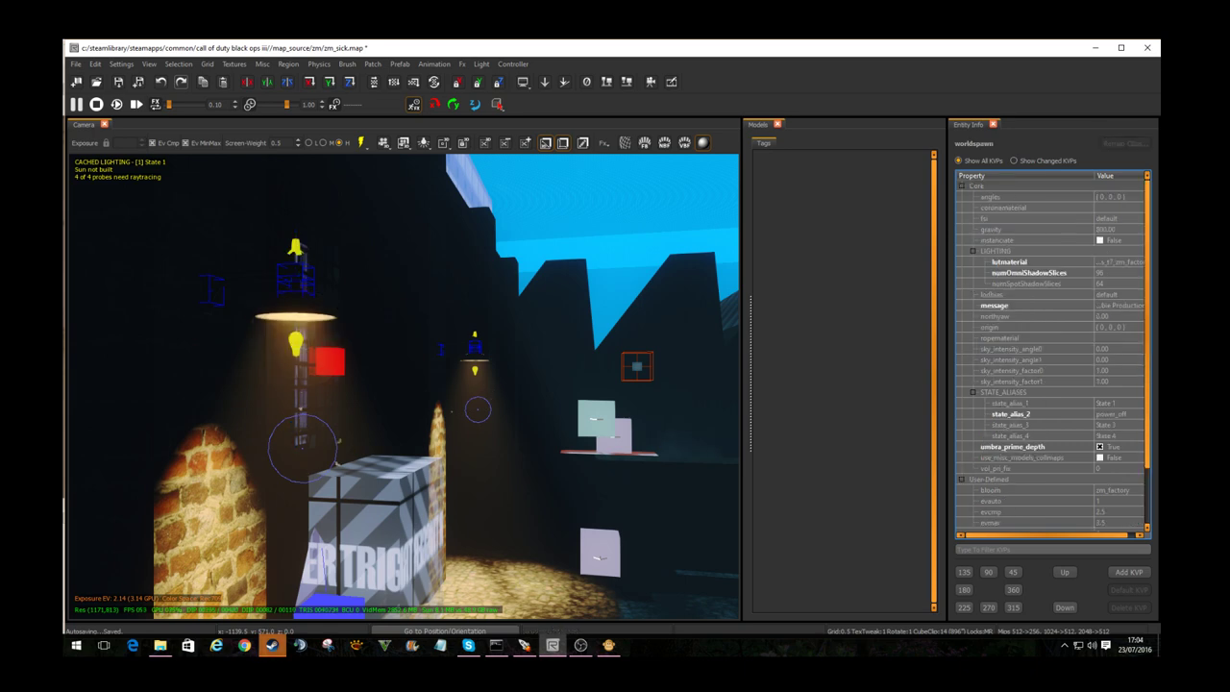
pyautogui.press('p')
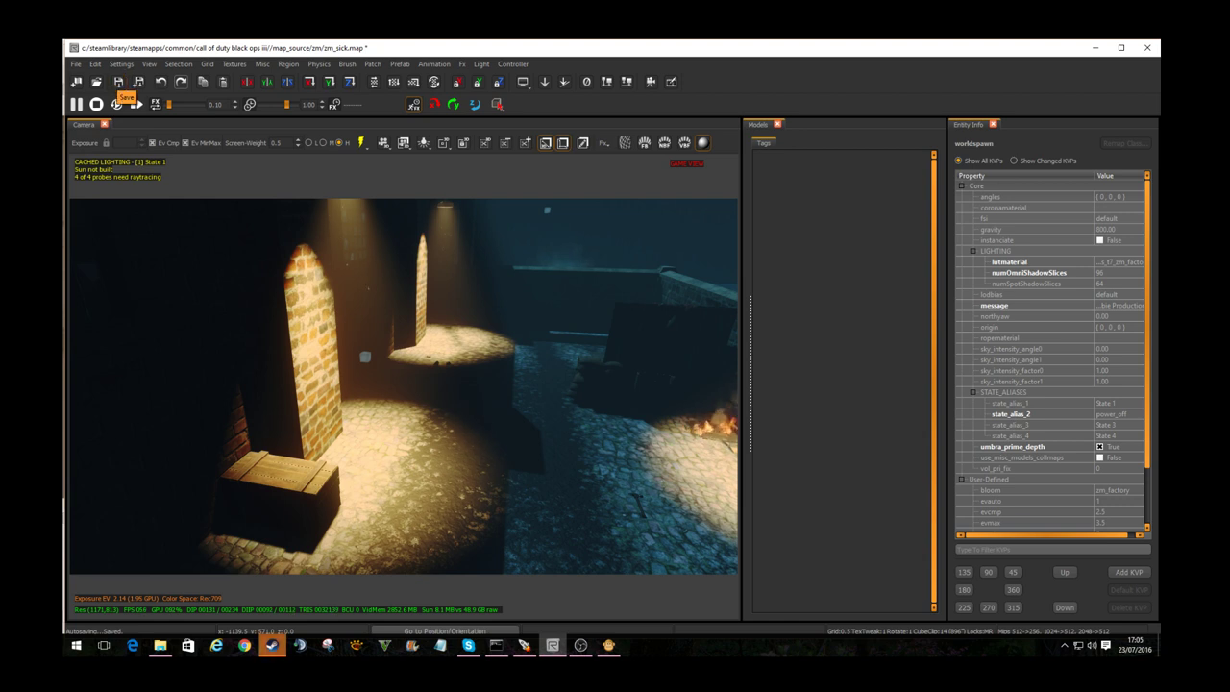
pyautogui.click(117, 83)
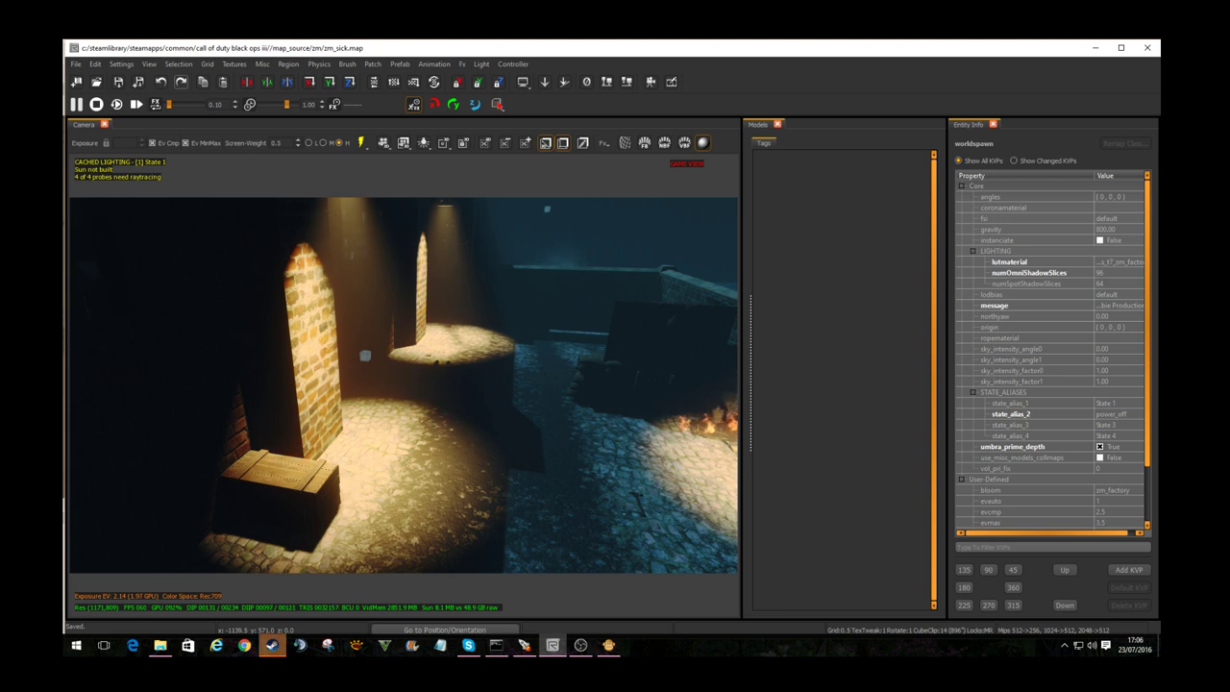
# Step: Turn off the lighting preview and inspect the giant robot and the brick alley with the wooden crates
pyautogui.moveTo(404, 385); pyautogui.dragTo(596, 462, button='right')
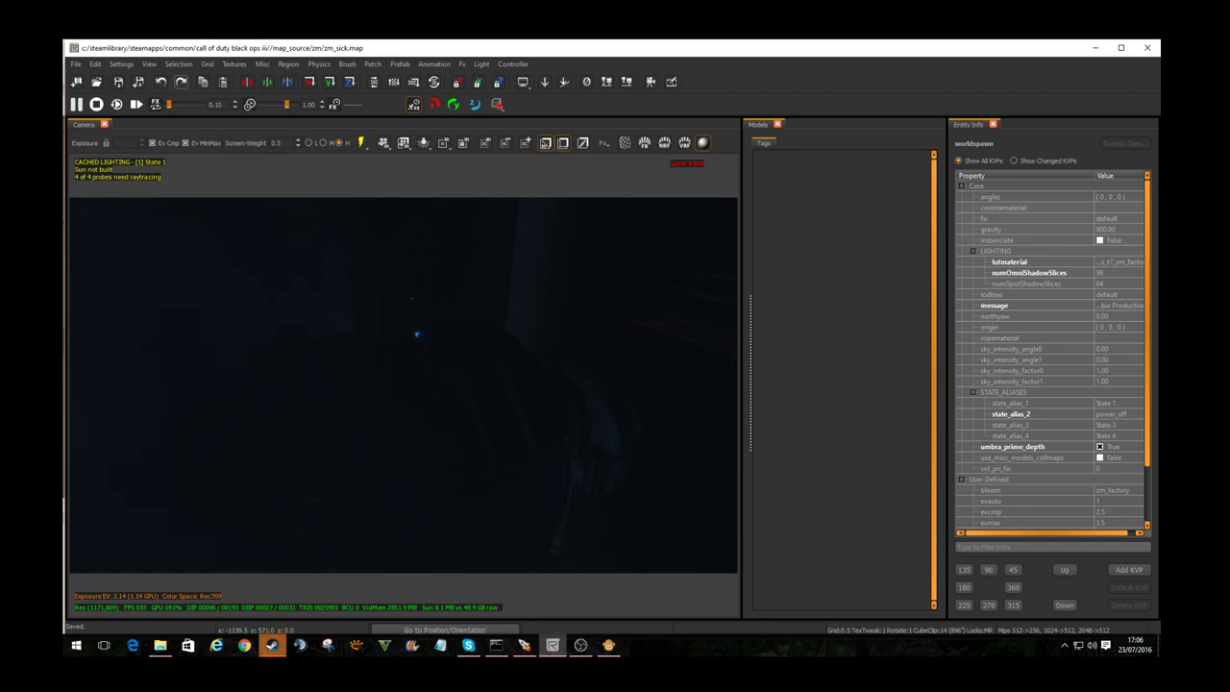
pyautogui.press('F3')
pyautogui.moveTo(404, 385); pyautogui.dragTo(404, 500, button='right')
pyautogui.press('a')
pyautogui.press('z')
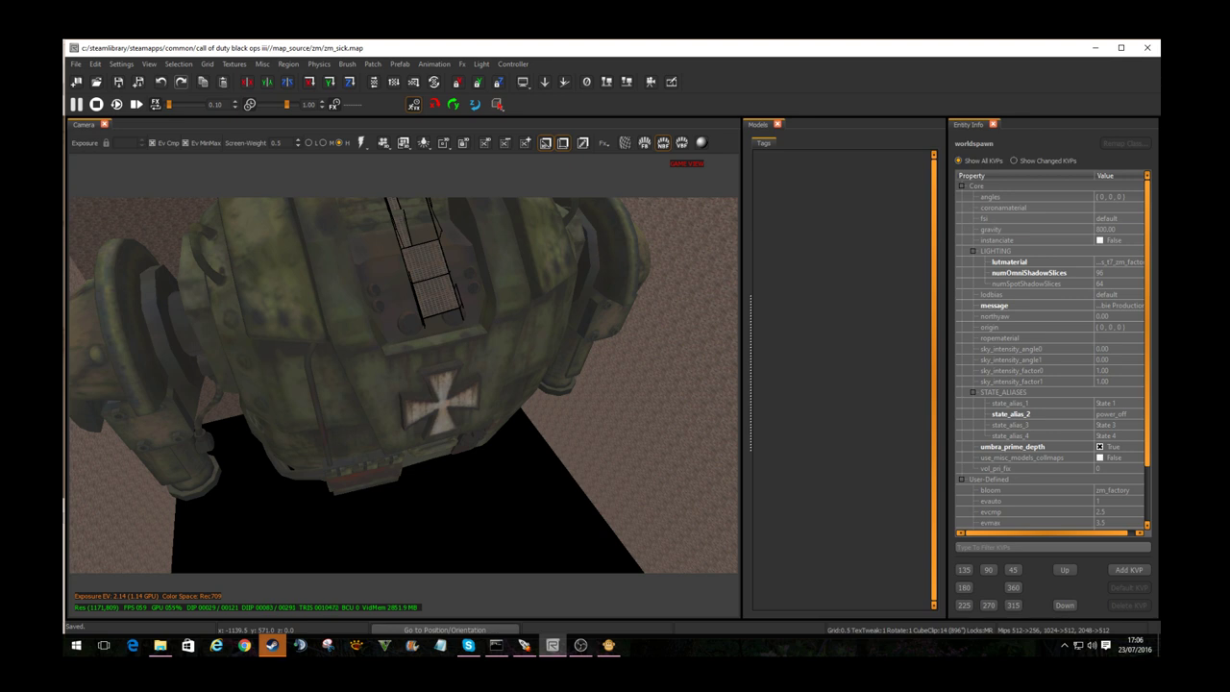
pyautogui.press('a')
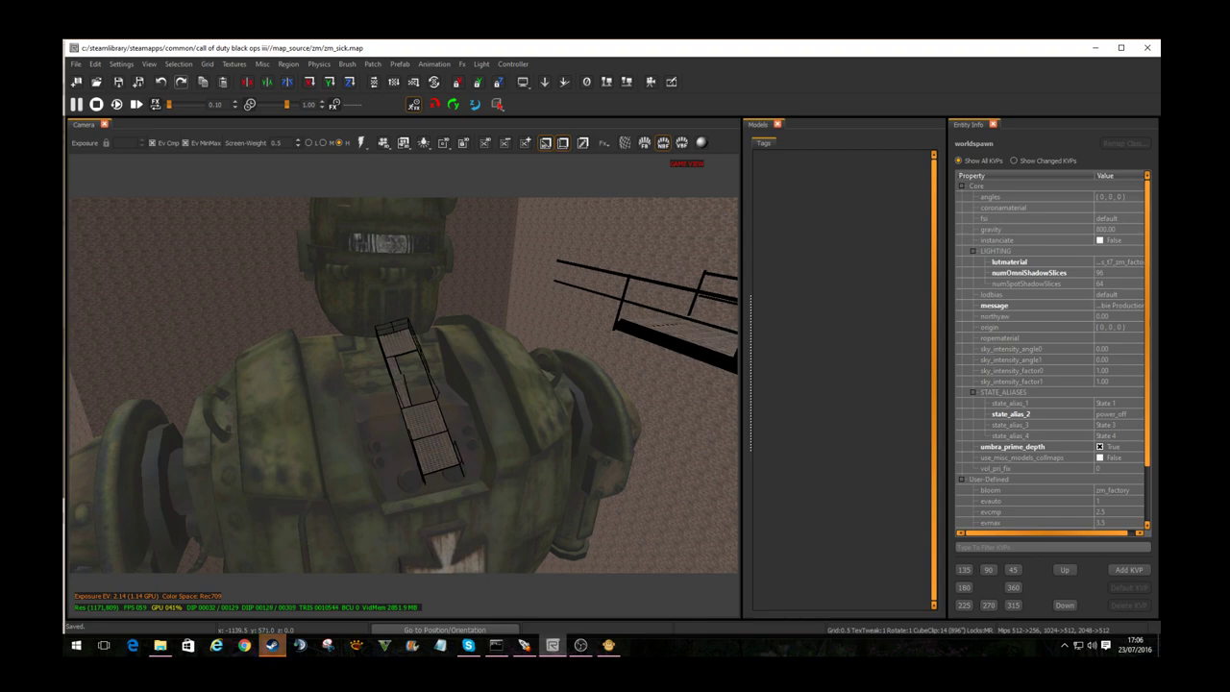
pyautogui.press('w')
pyautogui.press('w')
pyautogui.press('w')
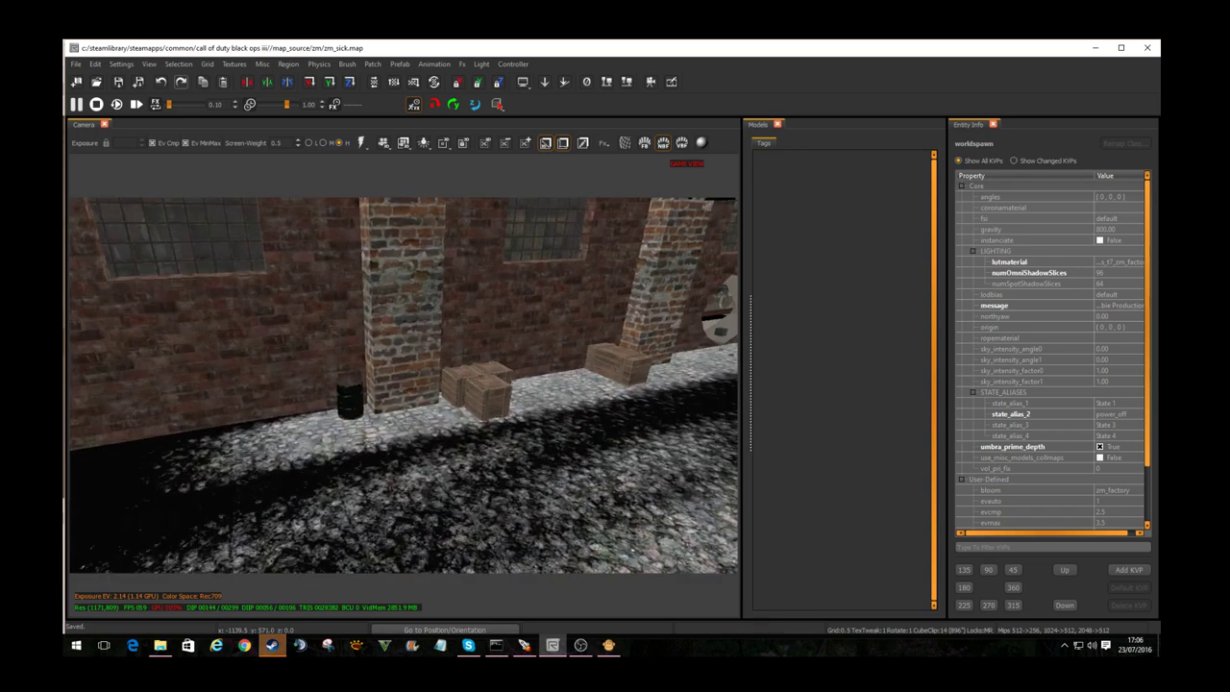
pyautogui.press('w')
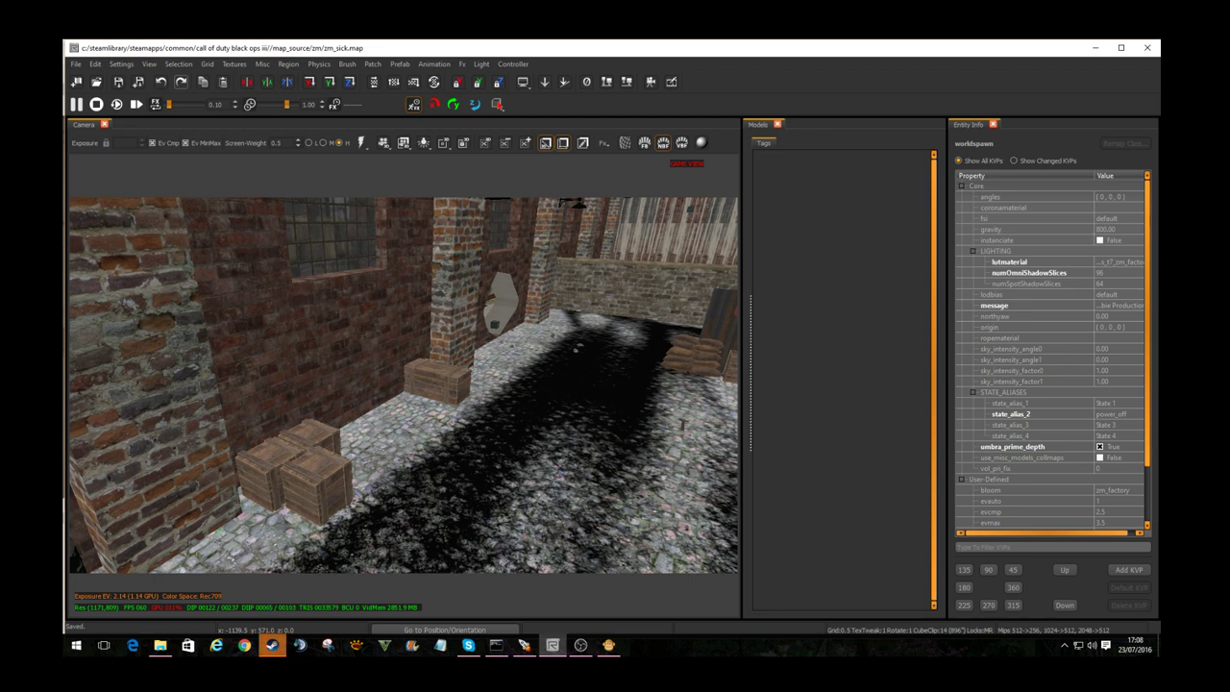
# Step: Switch to the Black Ops III Mod Tools Launcher and create a new zombies map named zm_livestream
pyautogui.click(95, 63)
pyautogui.click(74, 47)
pyautogui.click(113, 130)
pyautogui.click(169, 93)
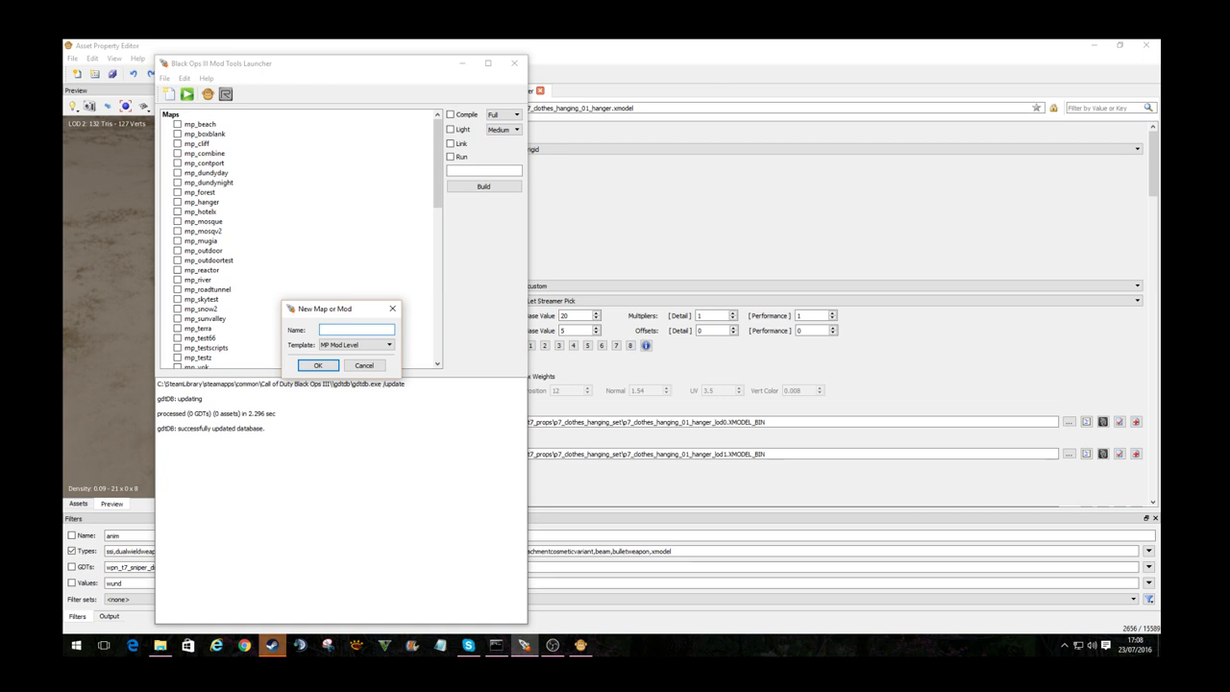
pyautogui.click(356, 344)
pyautogui.click(352, 363)
pyautogui.click(356, 330)
pyautogui.write('zm_livestream')
pyautogui.press('Return')
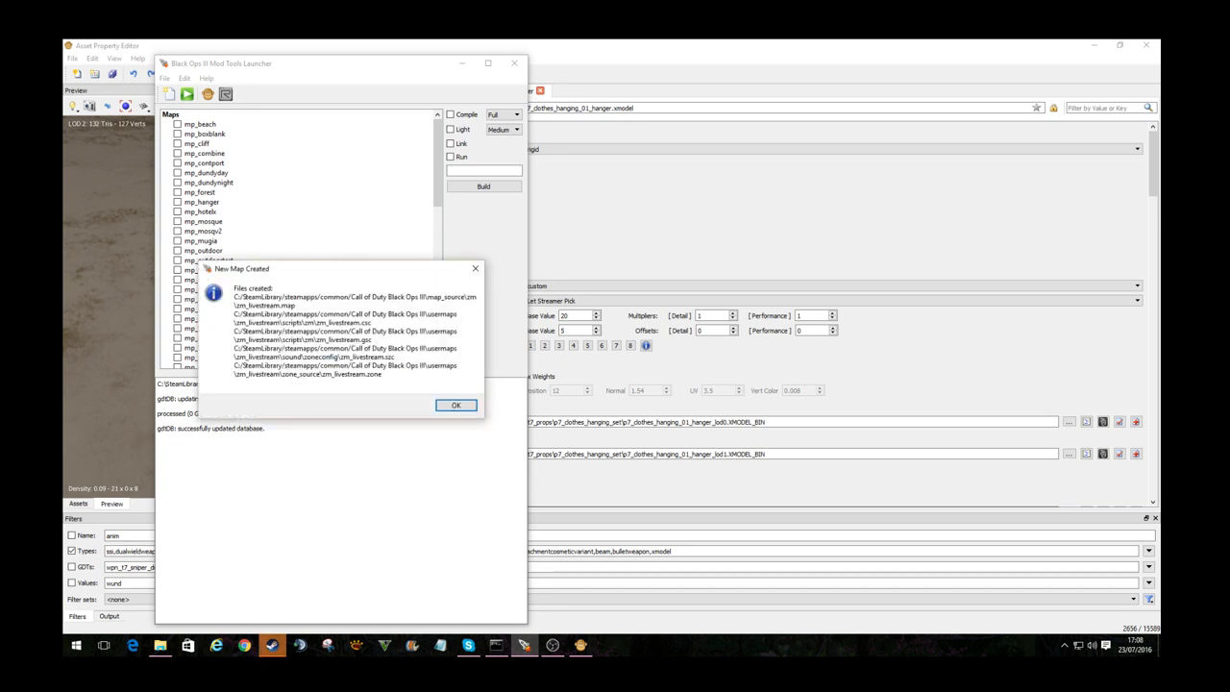
pyautogui.press('Return')
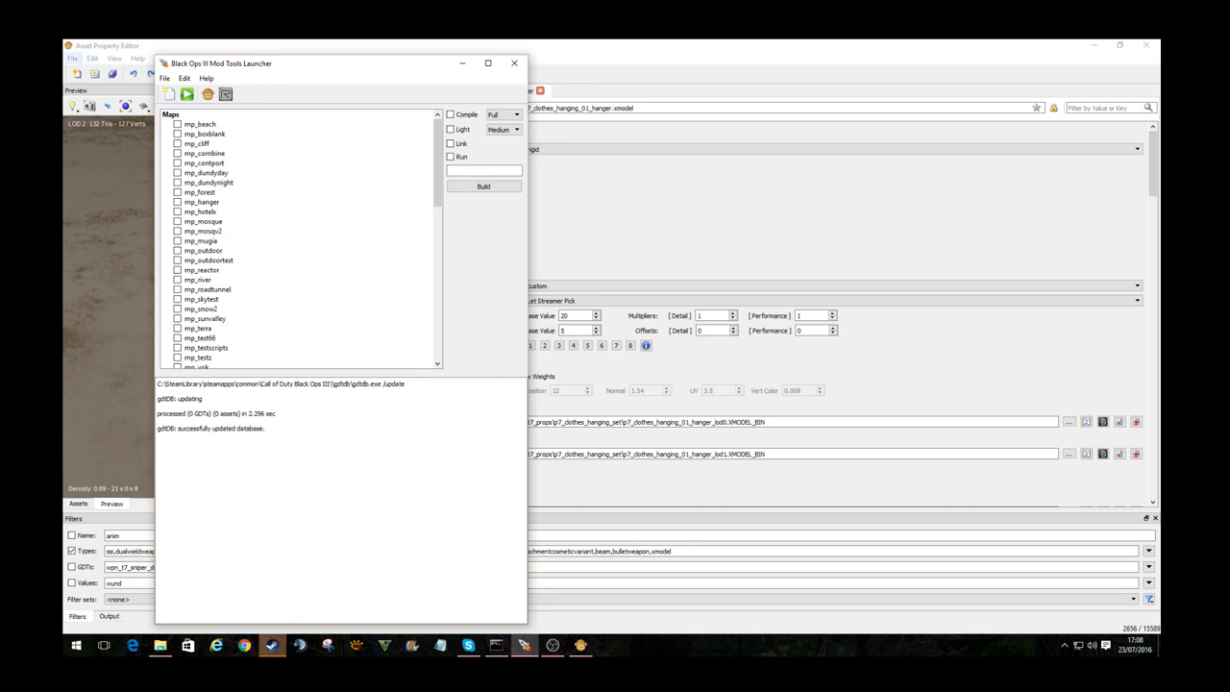
# Step: Find zm_livestream in the launcher's map list and open it in the level editor
pyautogui.scroll(-10, 288, 269)
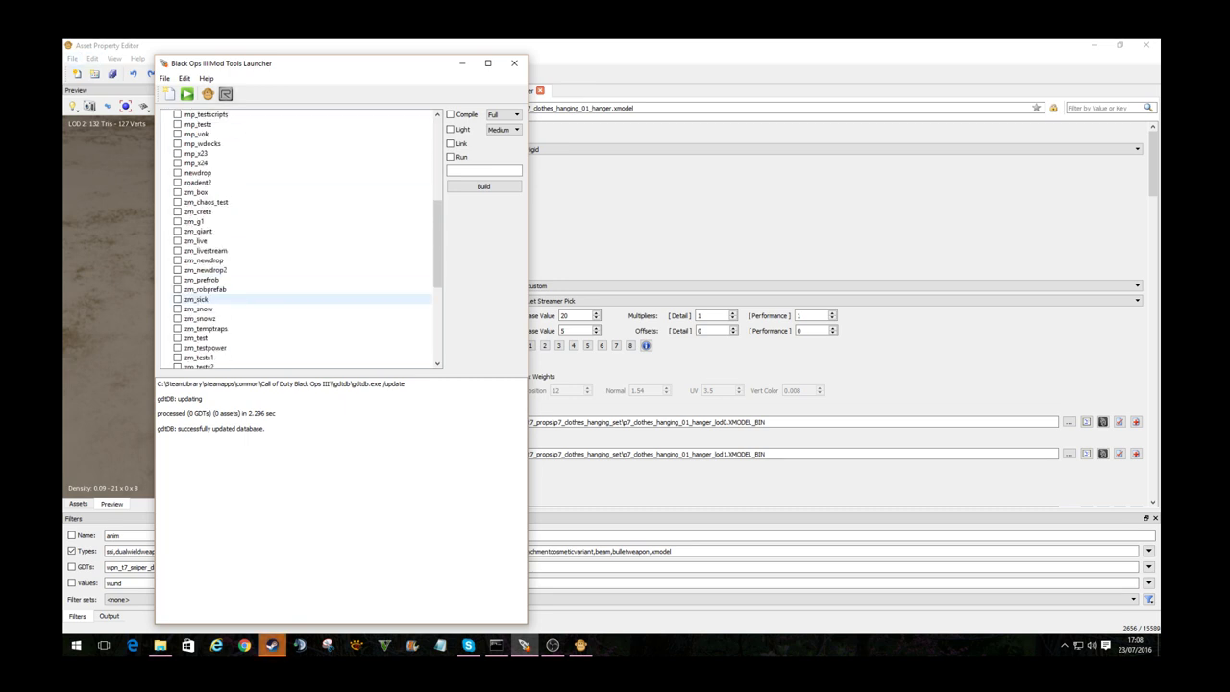
pyautogui.scroll(-1, 288, 285)
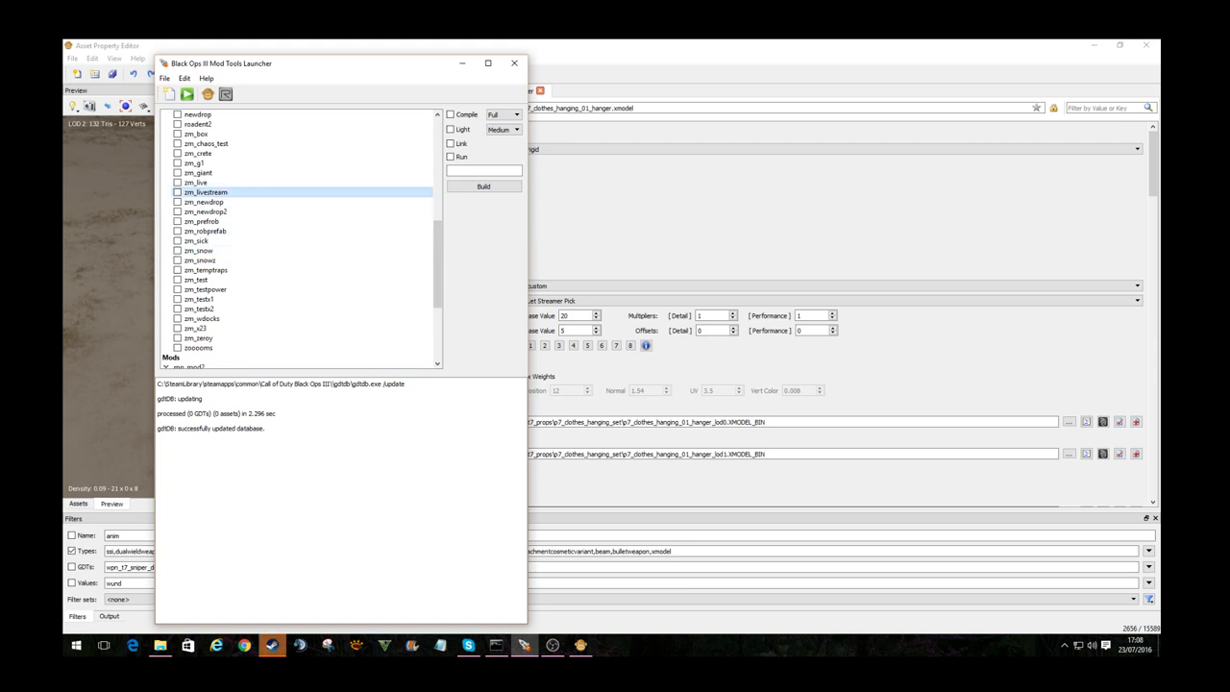
pyautogui.rightClick(227, 193)
pyautogui.click(262, 224)
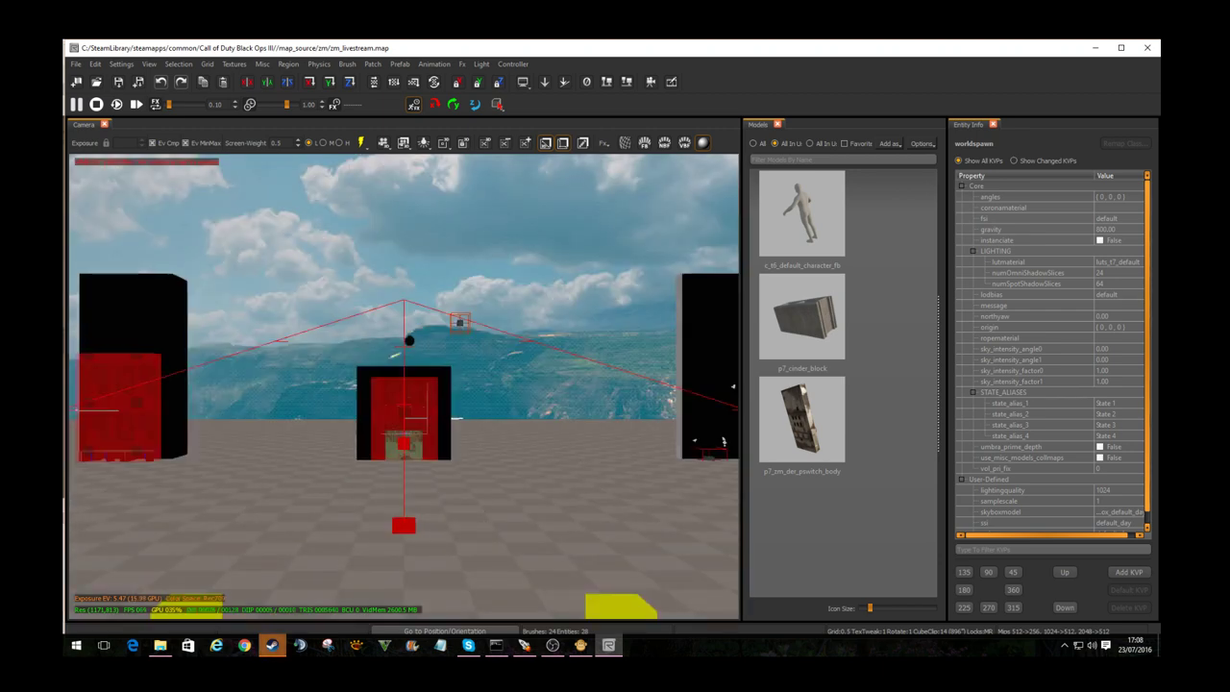
# Step: Look around the new map's floor, power switch, perk machine and zombie spawn areas
pyautogui.moveTo(404, 386); pyautogui.dragTo(596, 471, button='right')
pyautogui.moveTo(404, 385); pyautogui.dragTo(644, 356, button='right')
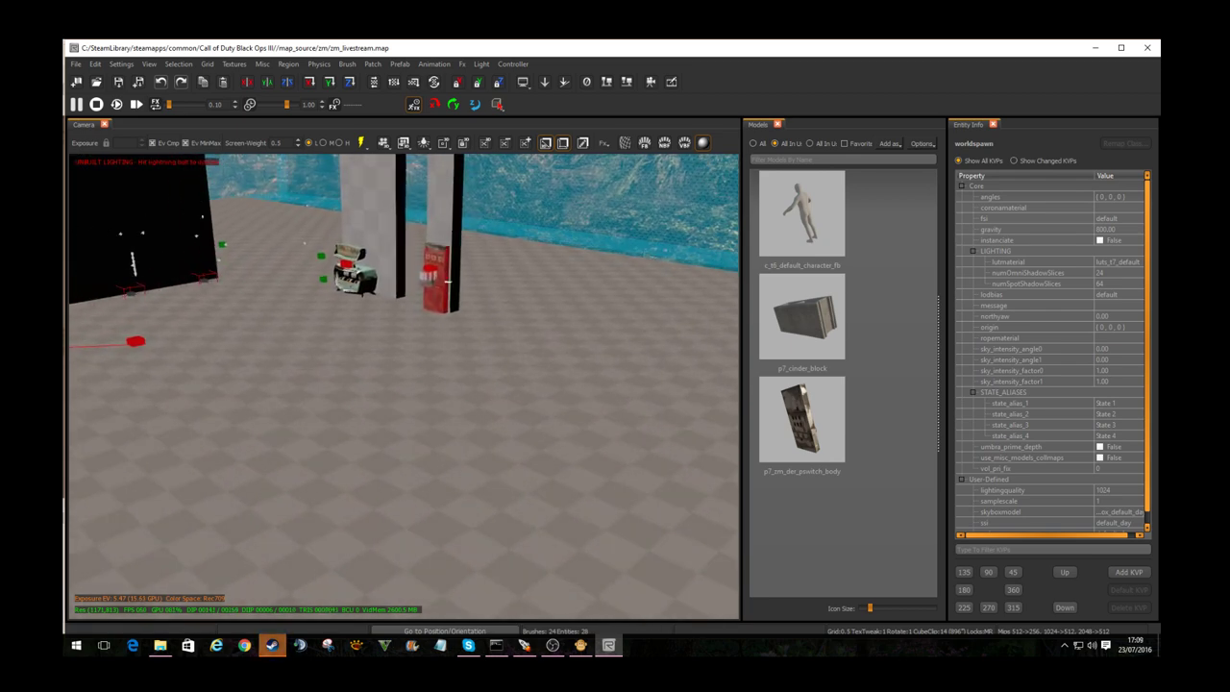
pyautogui.moveTo(529, 444); pyautogui.dragTo(510, 444, button='right')
pyautogui.press('g')
pyautogui.moveTo(404, 384); pyautogui.dragTo(327, 385, button='right')
pyautogui.moveTo(495, 444); pyautogui.dragTo(495, 444, button='right')
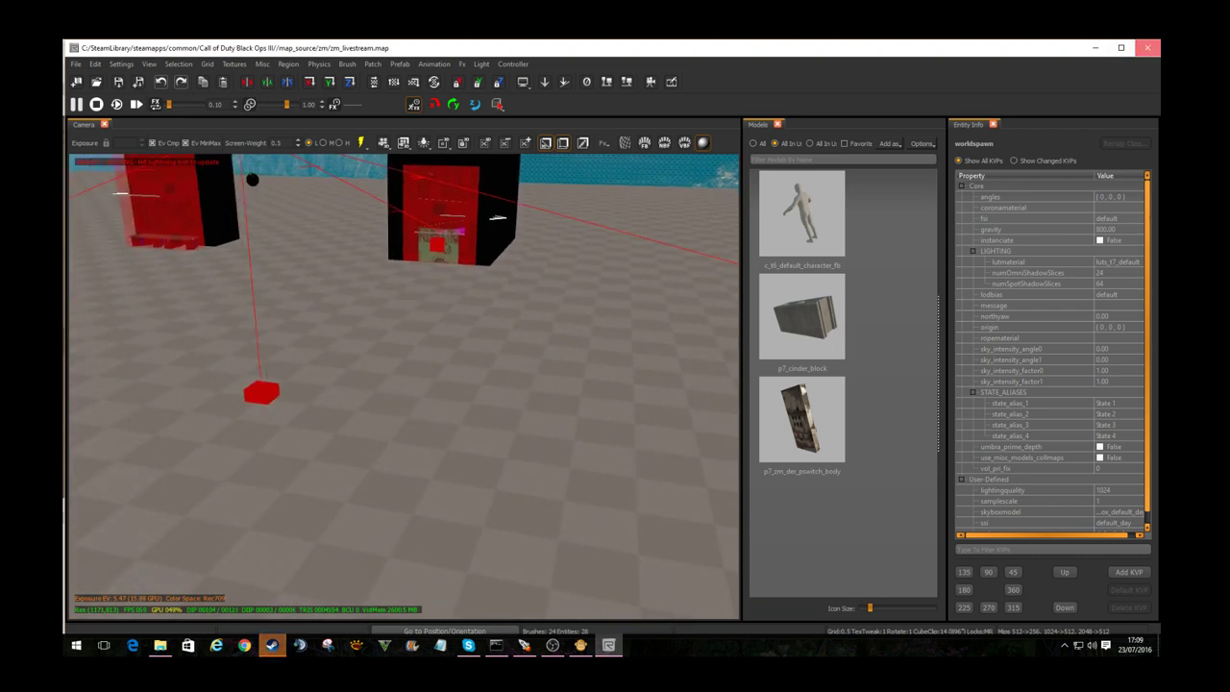
# Step: Close the level editor and build only zm_livestream in the launcher with Full compile, High light quality and linking enabled
pyautogui.click(1146, 47)
pyautogui.click(1147, 45)
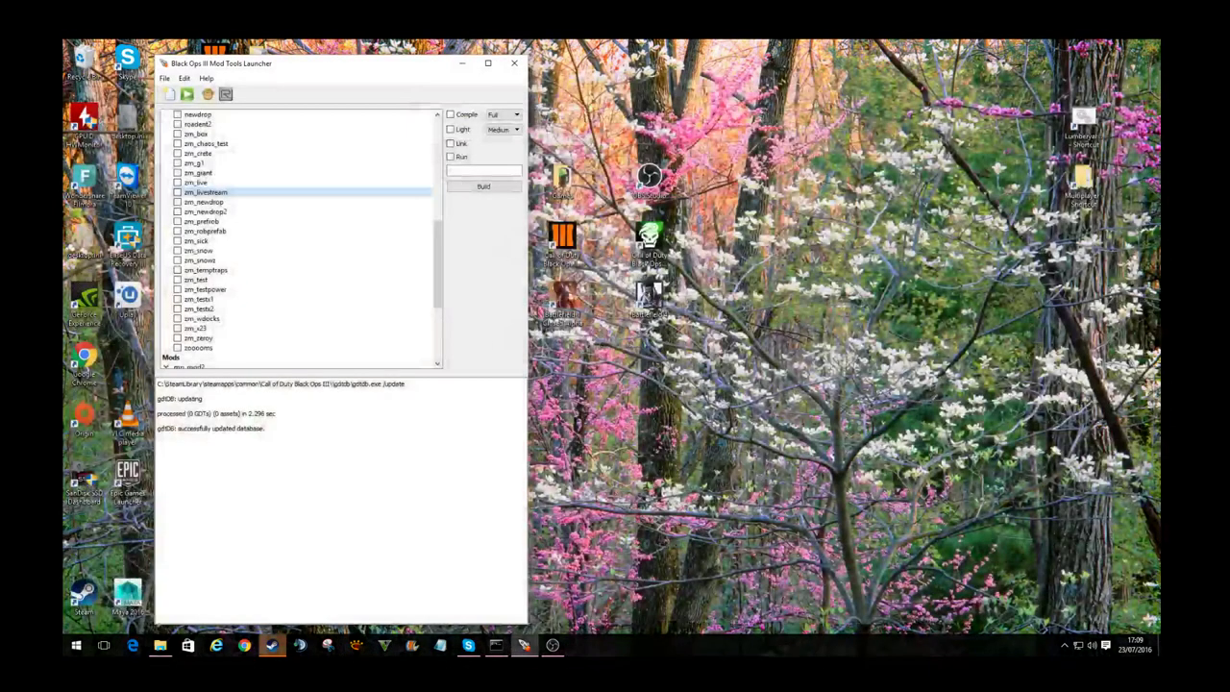
pyautogui.click(177, 192)
pyautogui.click(450, 114)
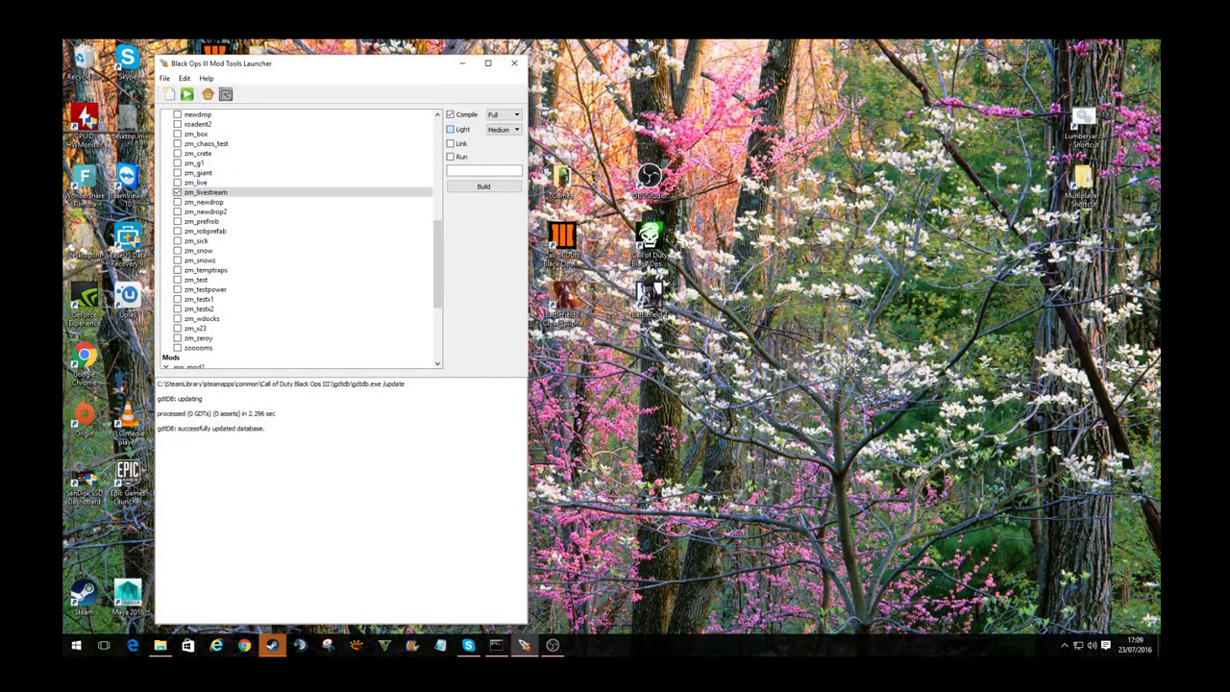
pyautogui.click(503, 130)
pyautogui.click(499, 155)
pyautogui.click(451, 143)
pyautogui.click(483, 187)
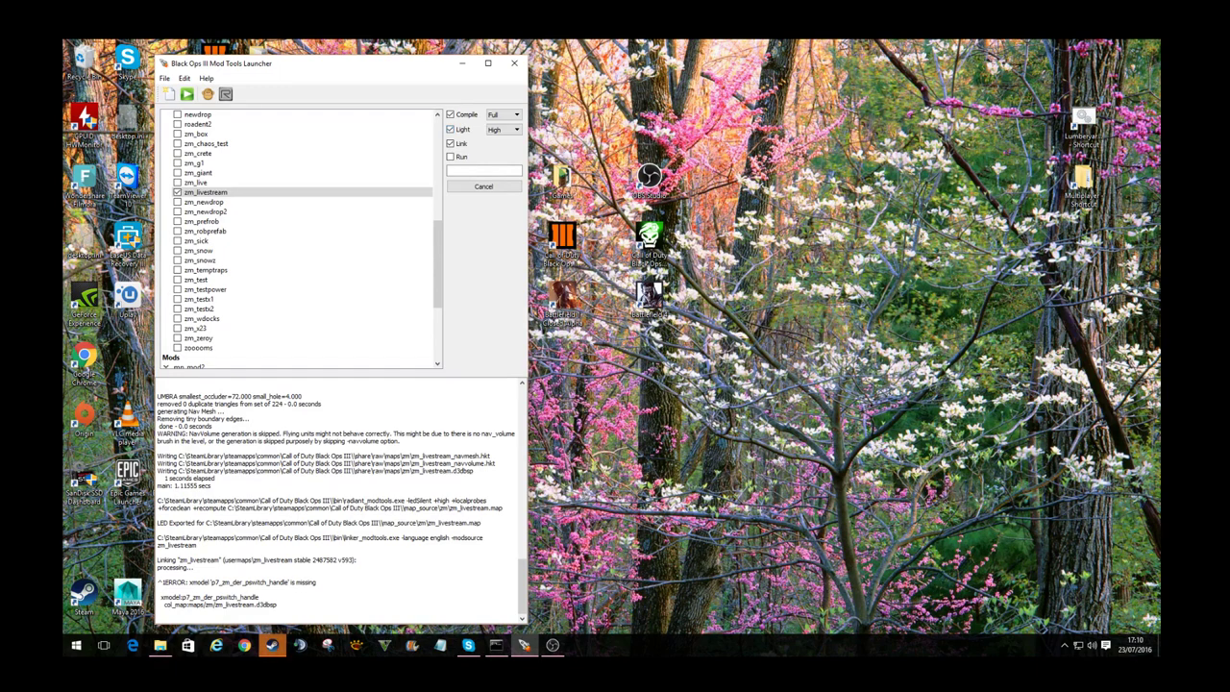
# Step: Open Task Manager to check the linker_modtools.exe process during the build, and close it again
pyautogui.rightClick(648, 646)
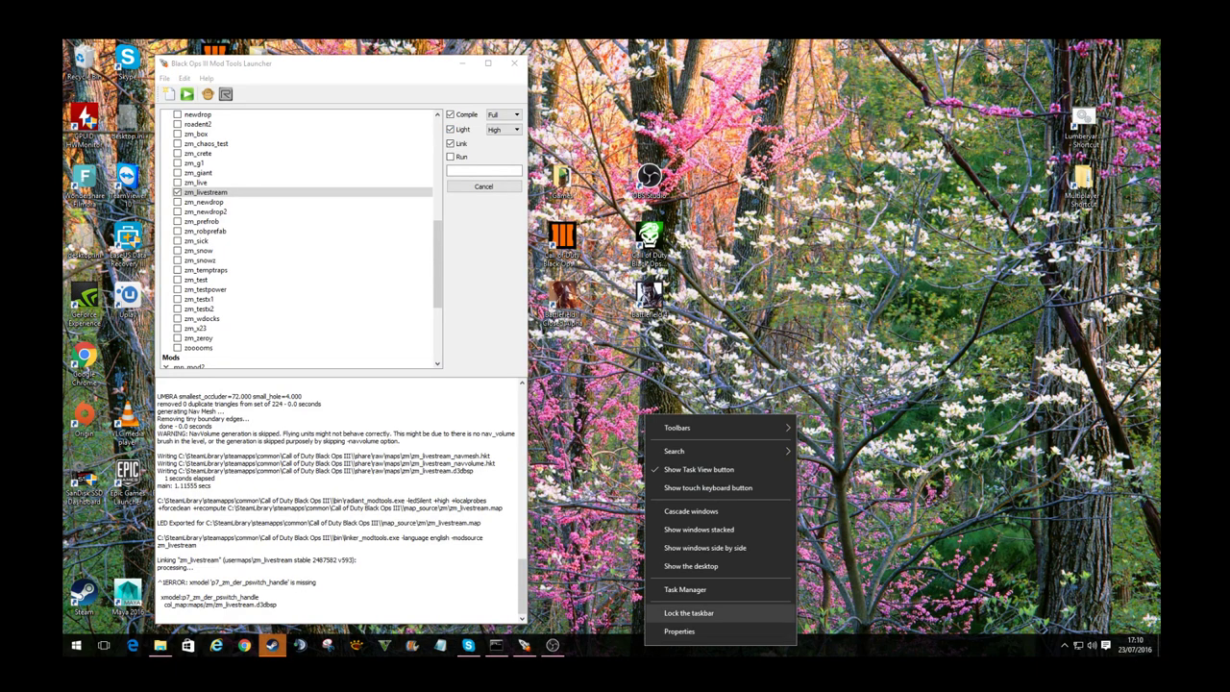
pyautogui.click(692, 590)
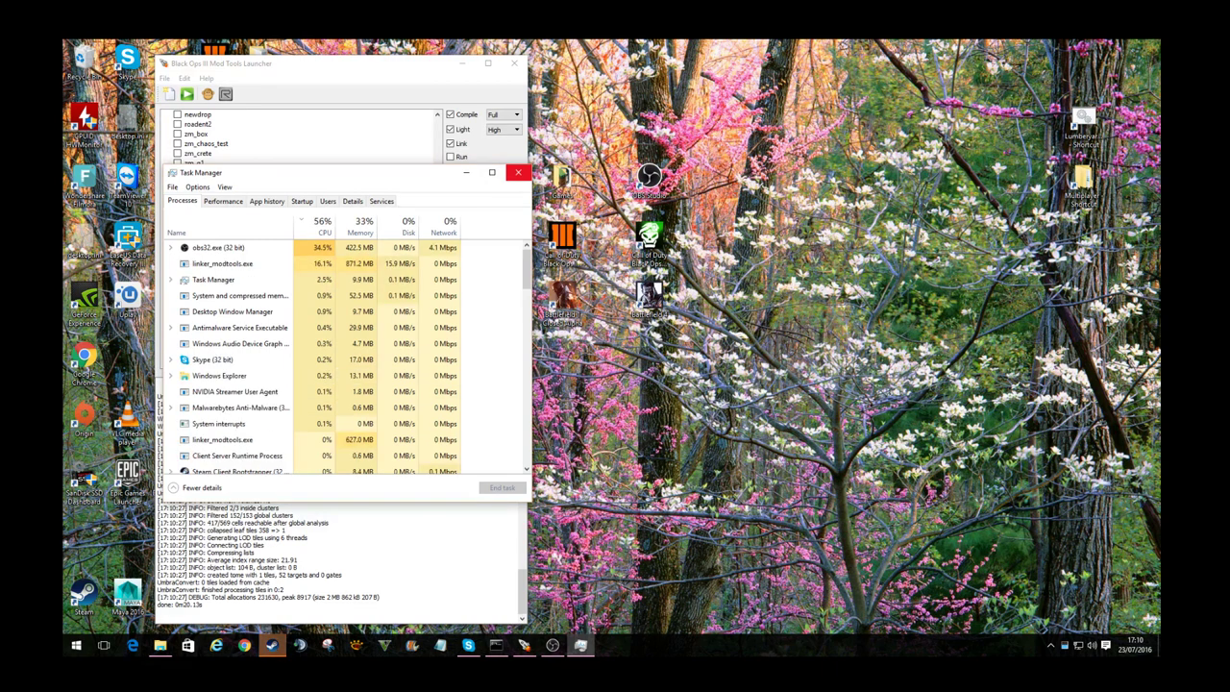
pyautogui.click(230, 263)
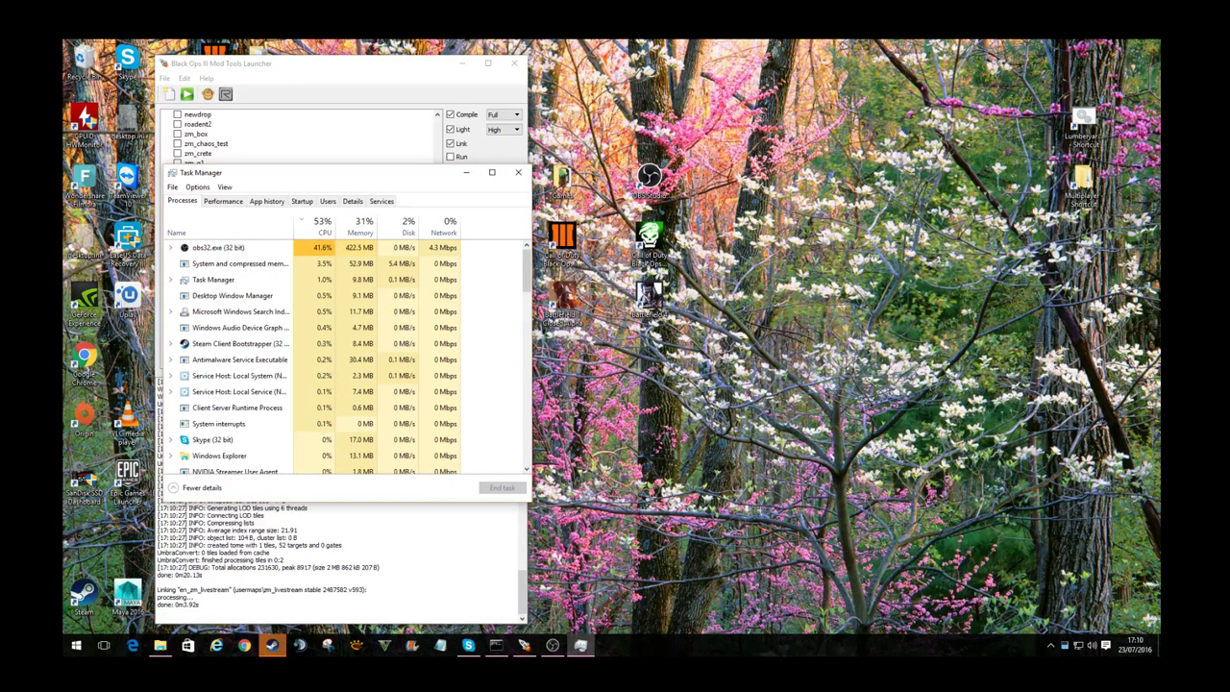
pyautogui.click(518, 172)
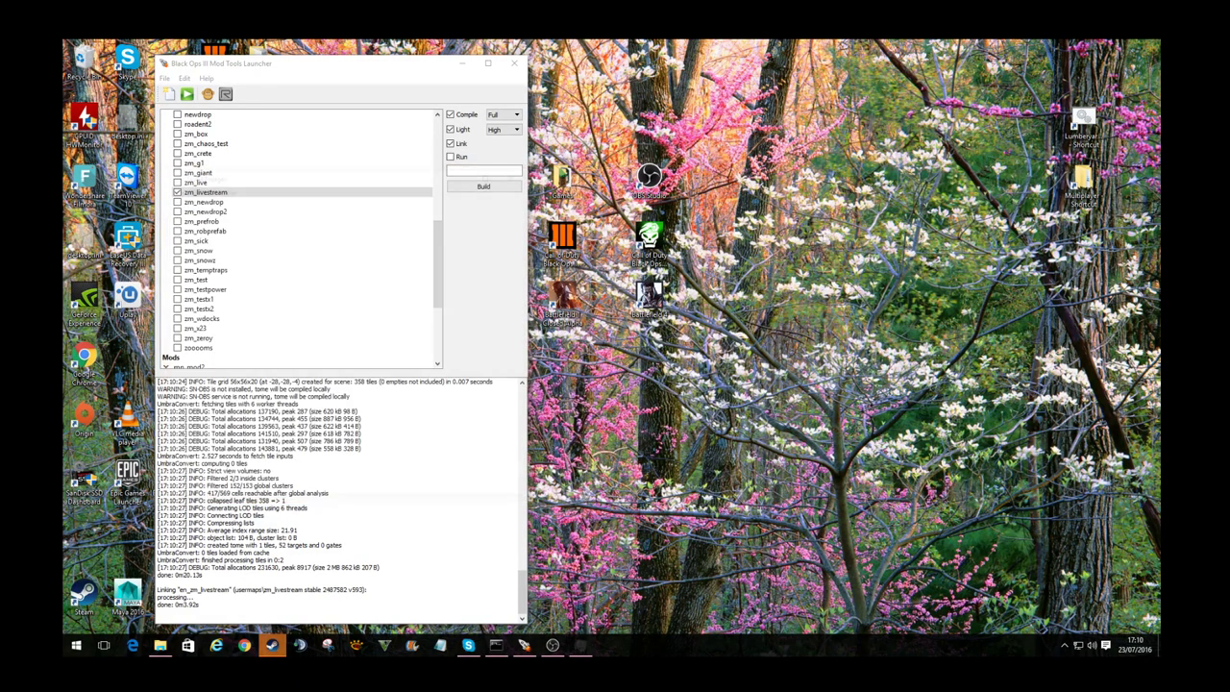
# Step: Run the built zm_livestream map in the game, dismiss the startup error and walk past the perk machines to the power switch
pyautogui.click(483, 185)
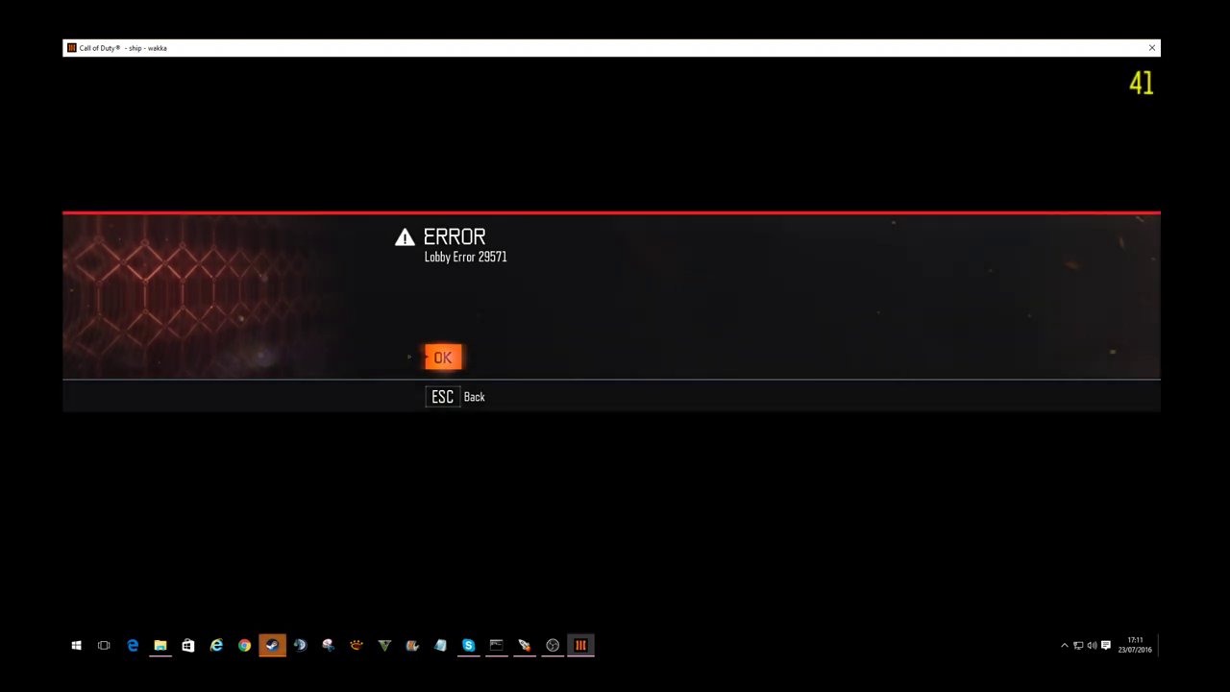
pyautogui.press('Escape')
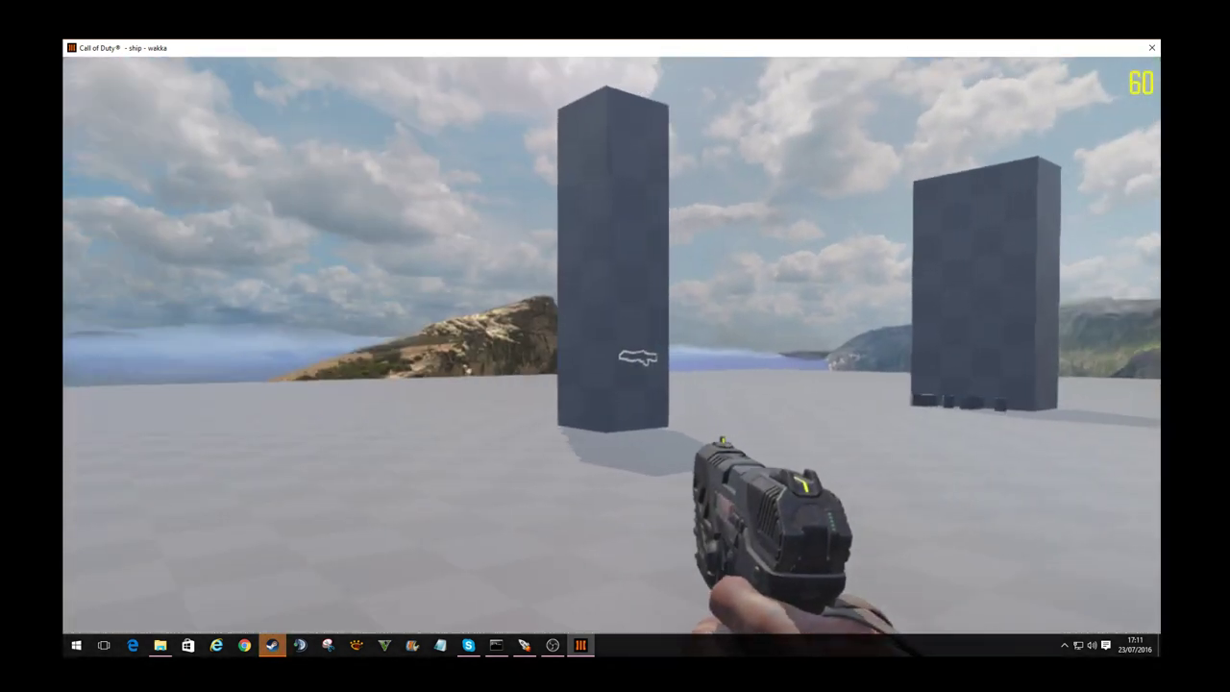
pyautogui.press('w')
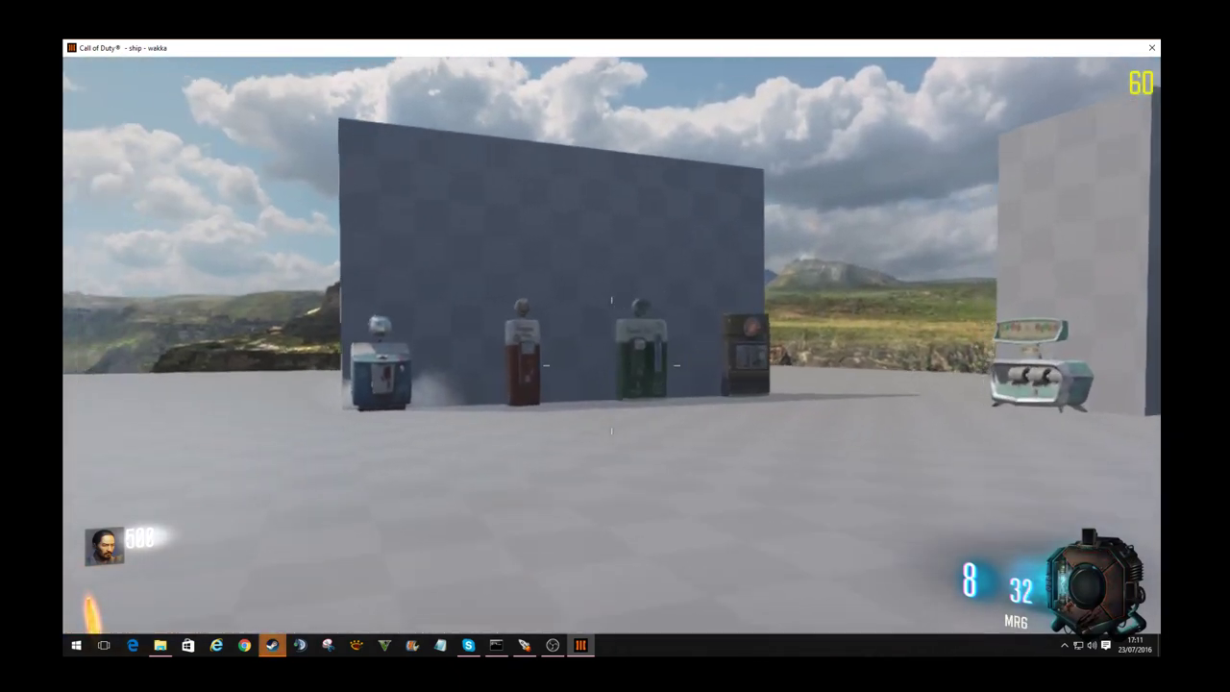
pyautogui.press('w')
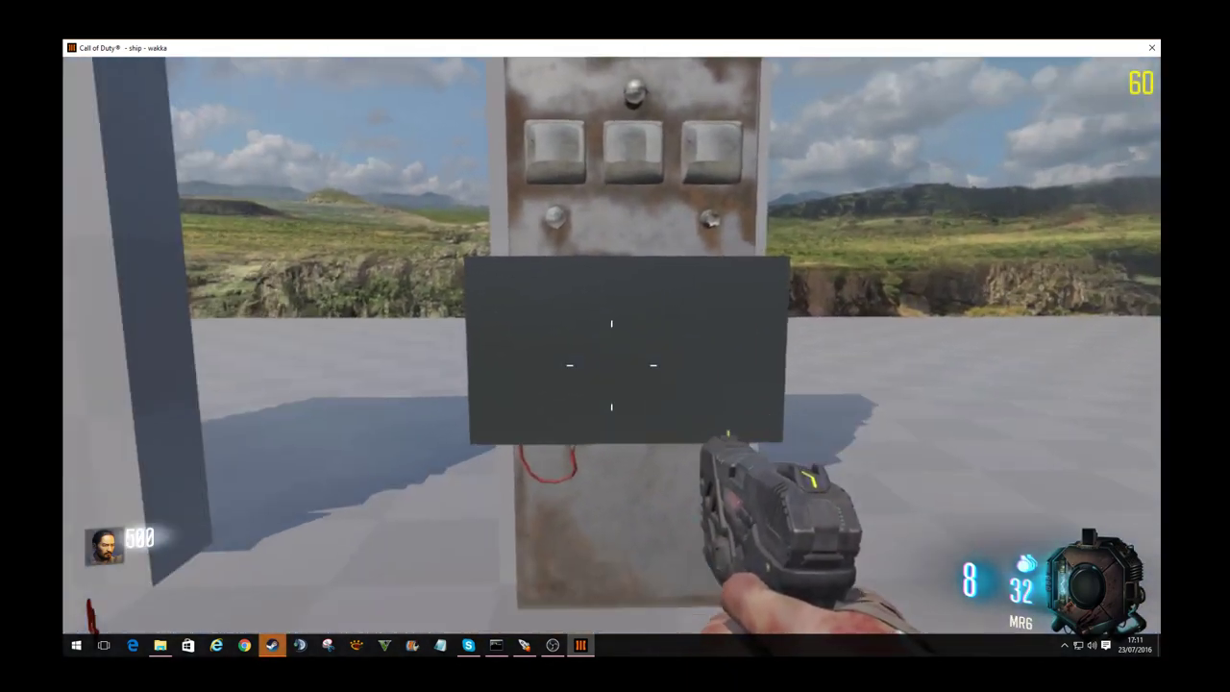
pyautogui.press('s')
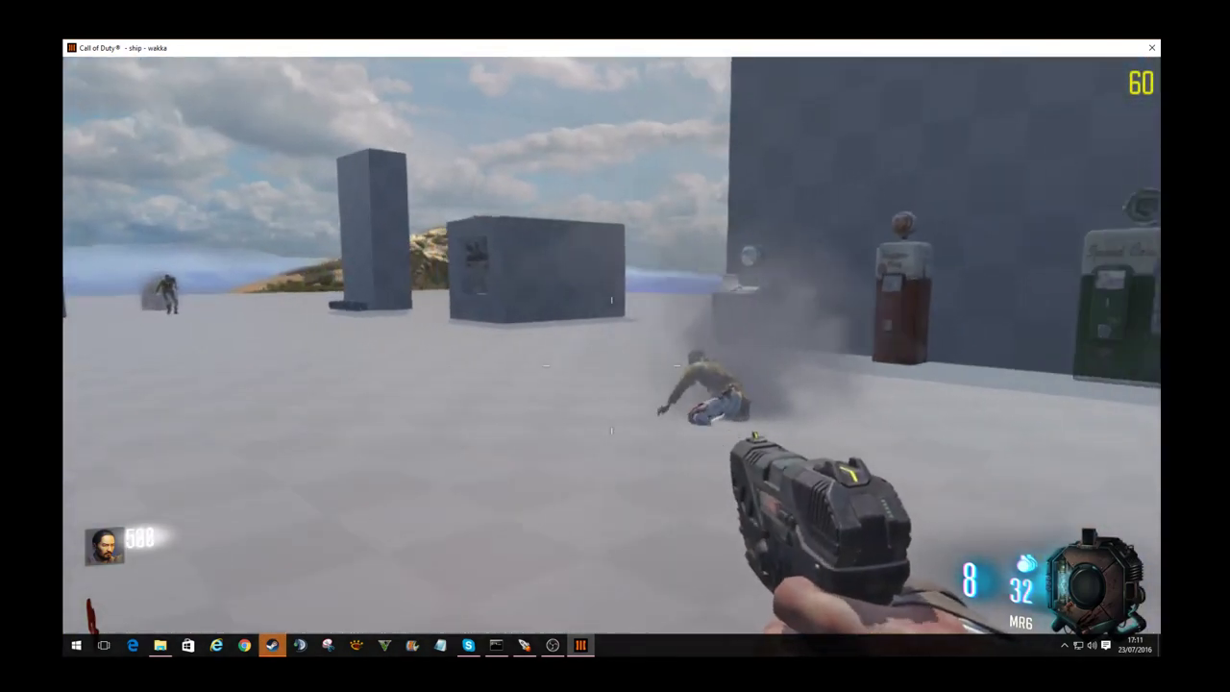
# Step: Playtest the zombie spawns with the pistol and melee attacks, and buy the KRM-262 from the wall
pyautogui.rightClick(611, 365)
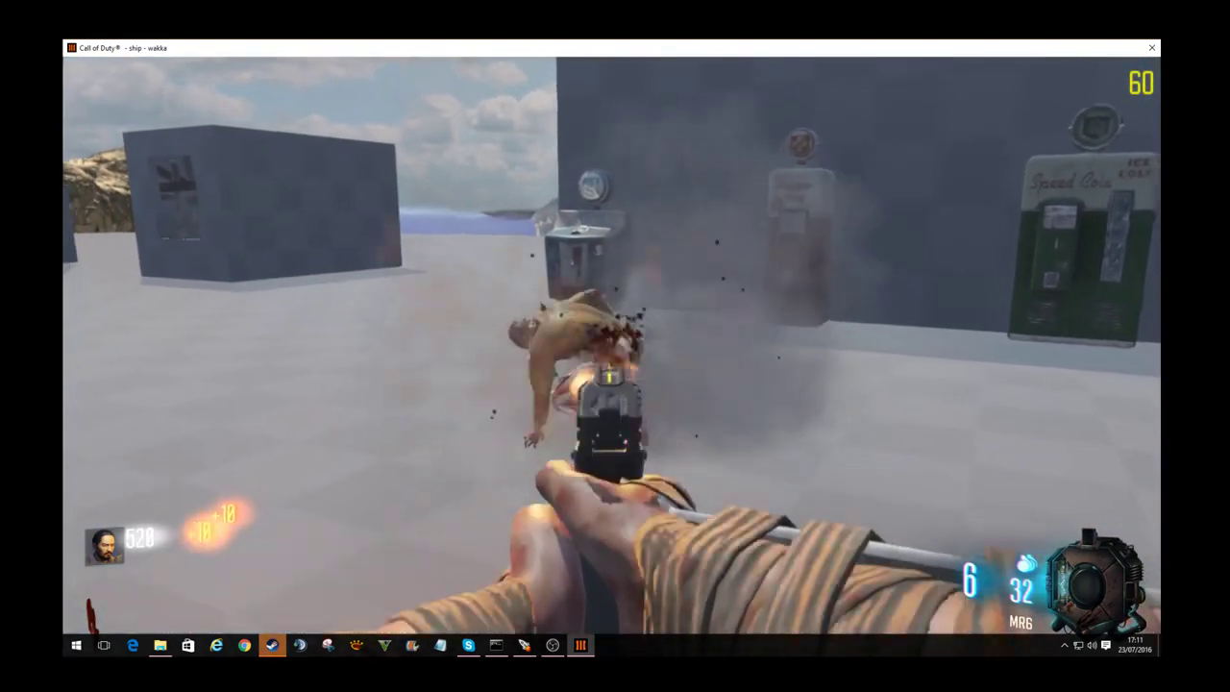
pyautogui.press('v')
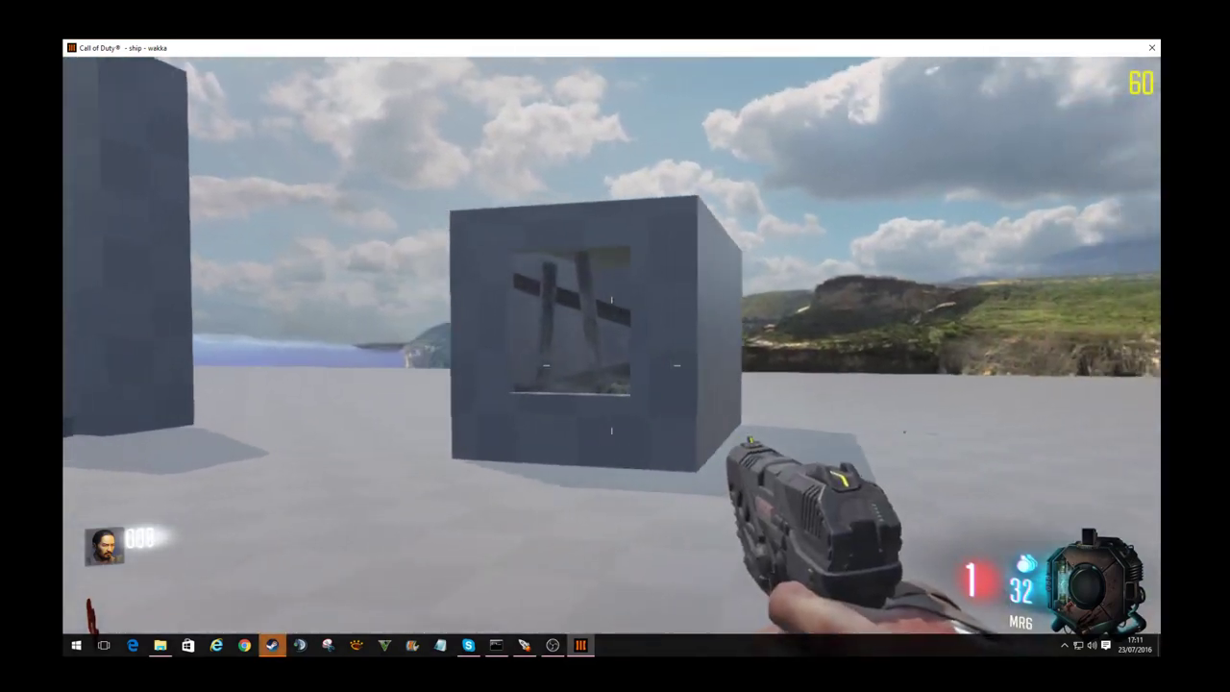
pyautogui.press('v')
pyautogui.press('s')
pyautogui.press('w')
pyautogui.press('v')
pyautogui.press('w')
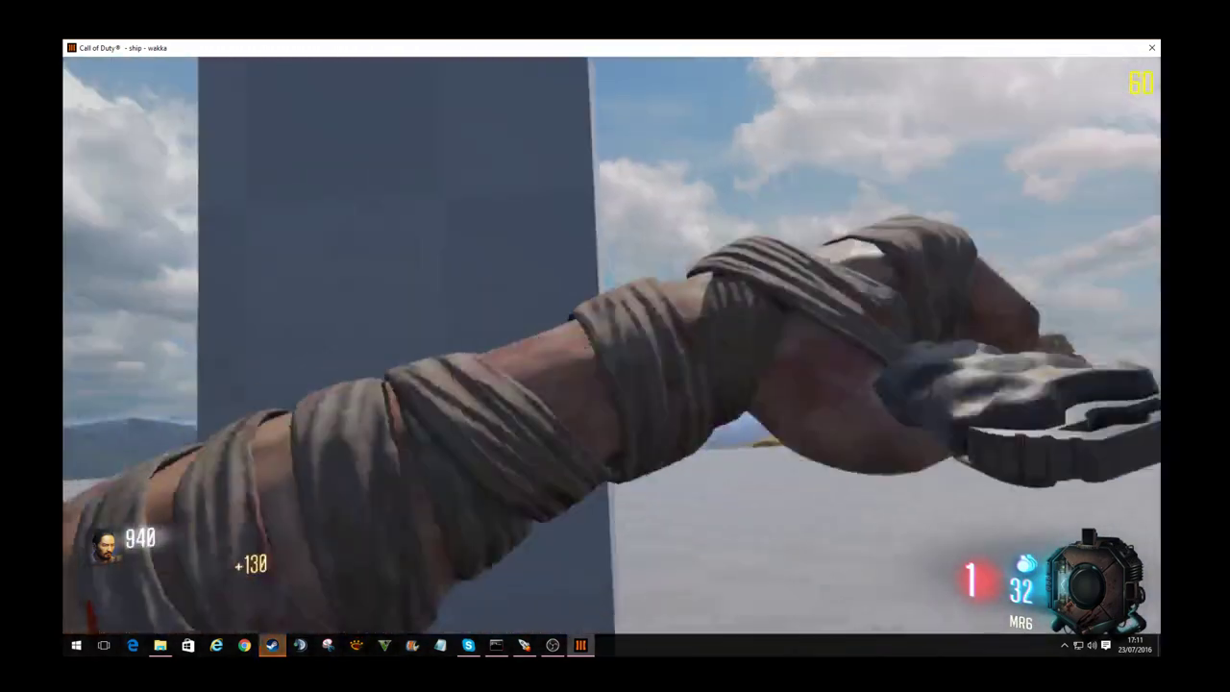
pyautogui.press('f')
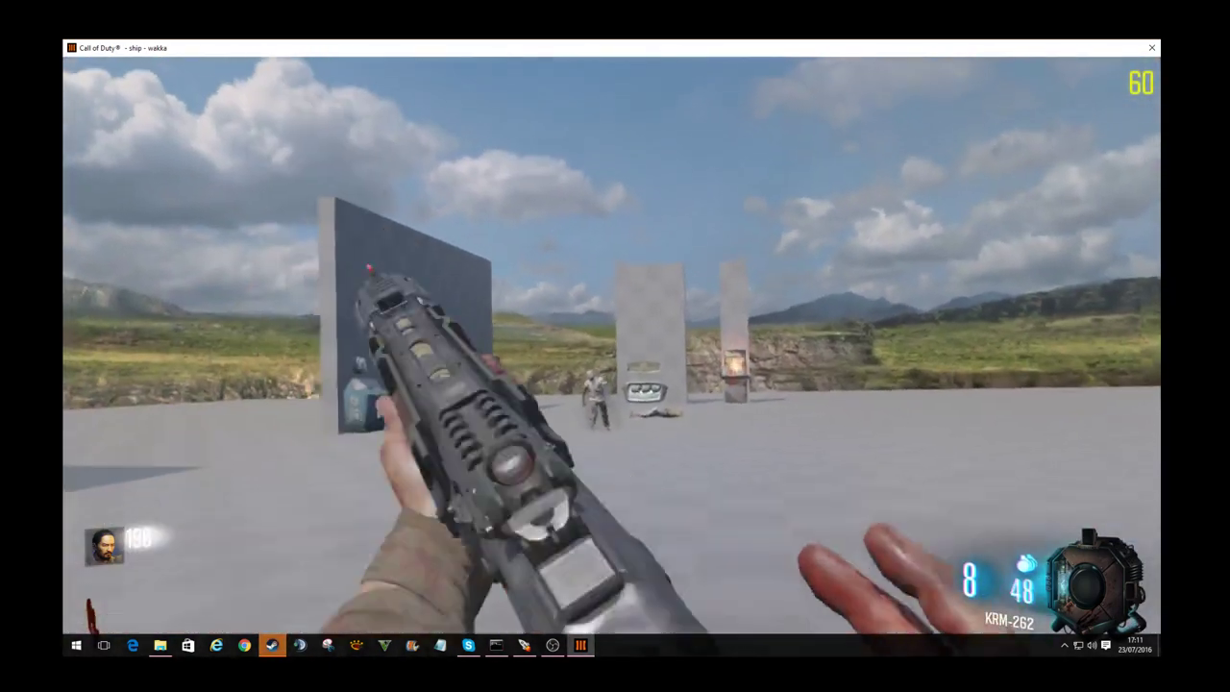
# Step: Test the KRM-262 on the zombies approaching between the perk machines and the barricaded box, reloading between fights
pyautogui.click(616, 384)
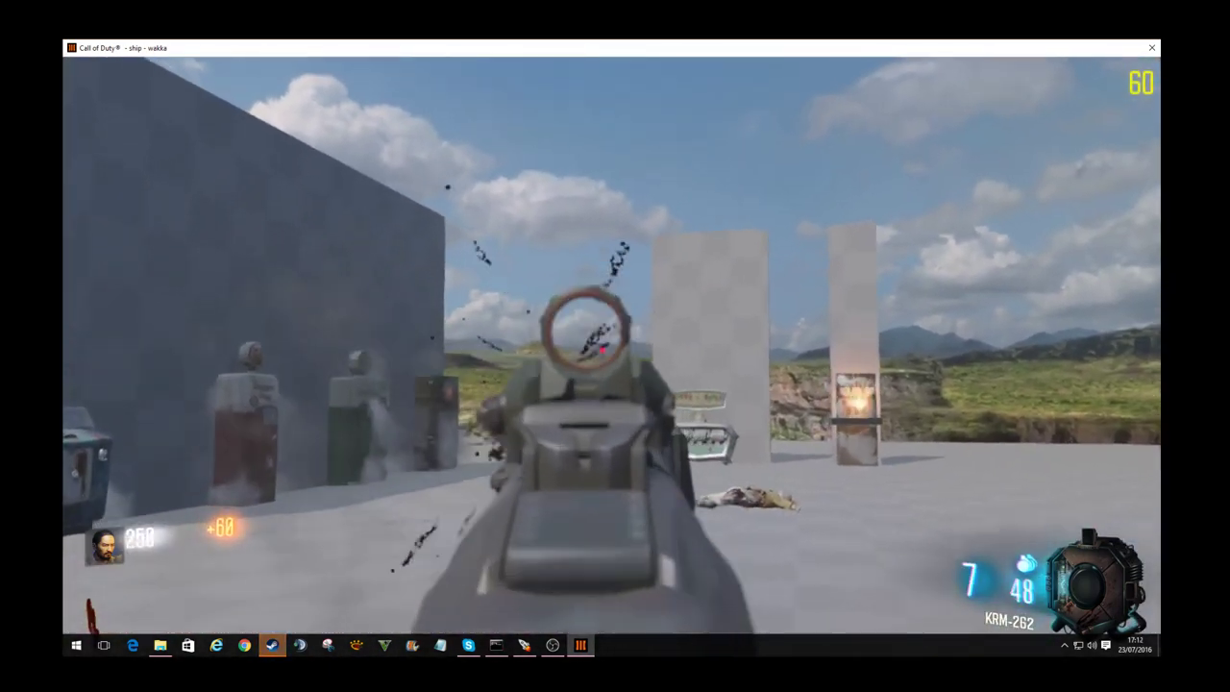
pyautogui.press('w')
pyautogui.press('r')
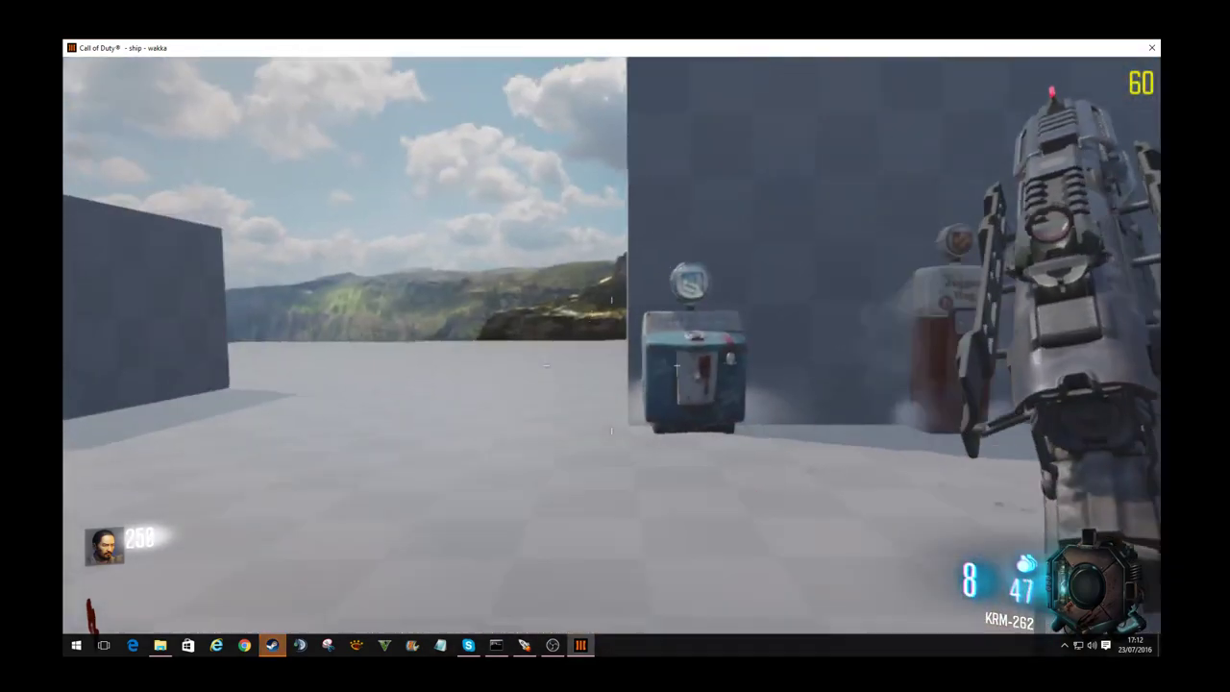
pyautogui.press('w')
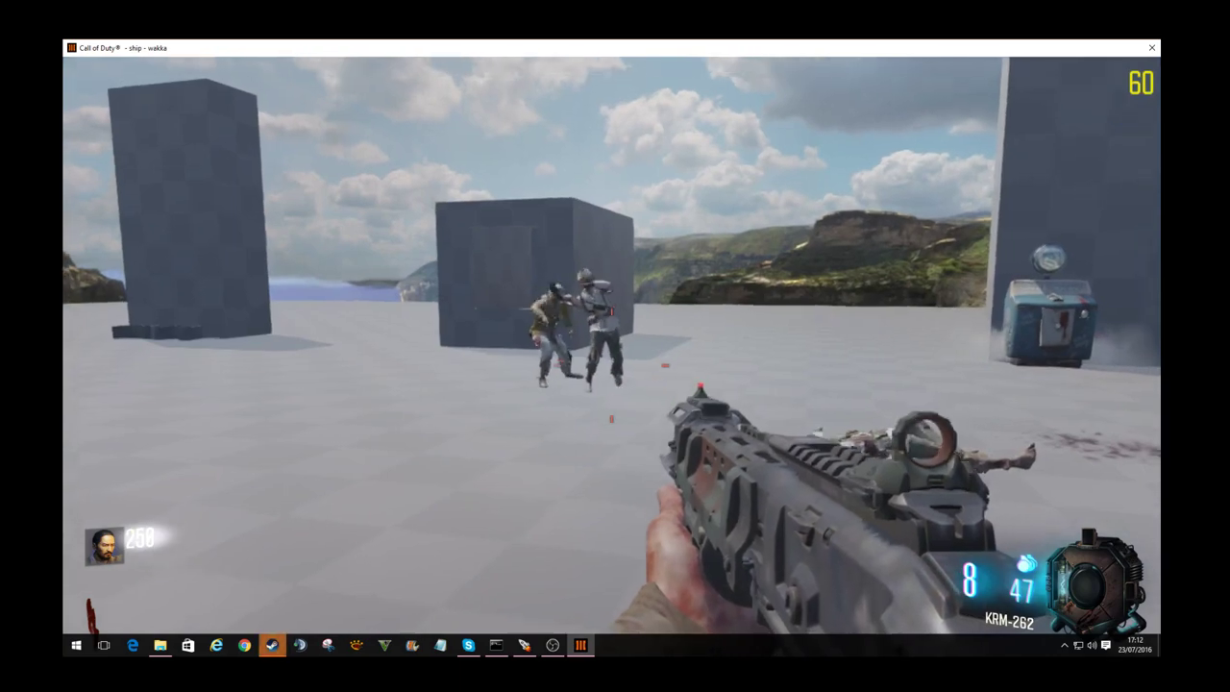
pyautogui.click(612, 365)
pyautogui.press('w')
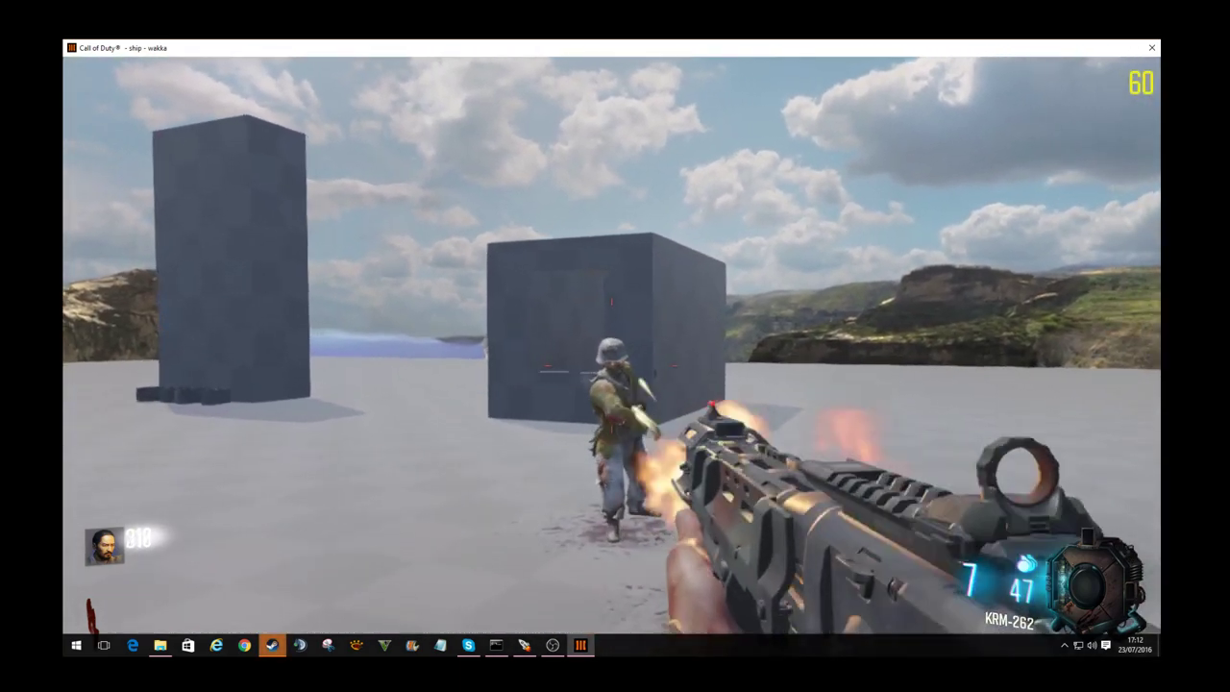
pyautogui.click(611, 365)
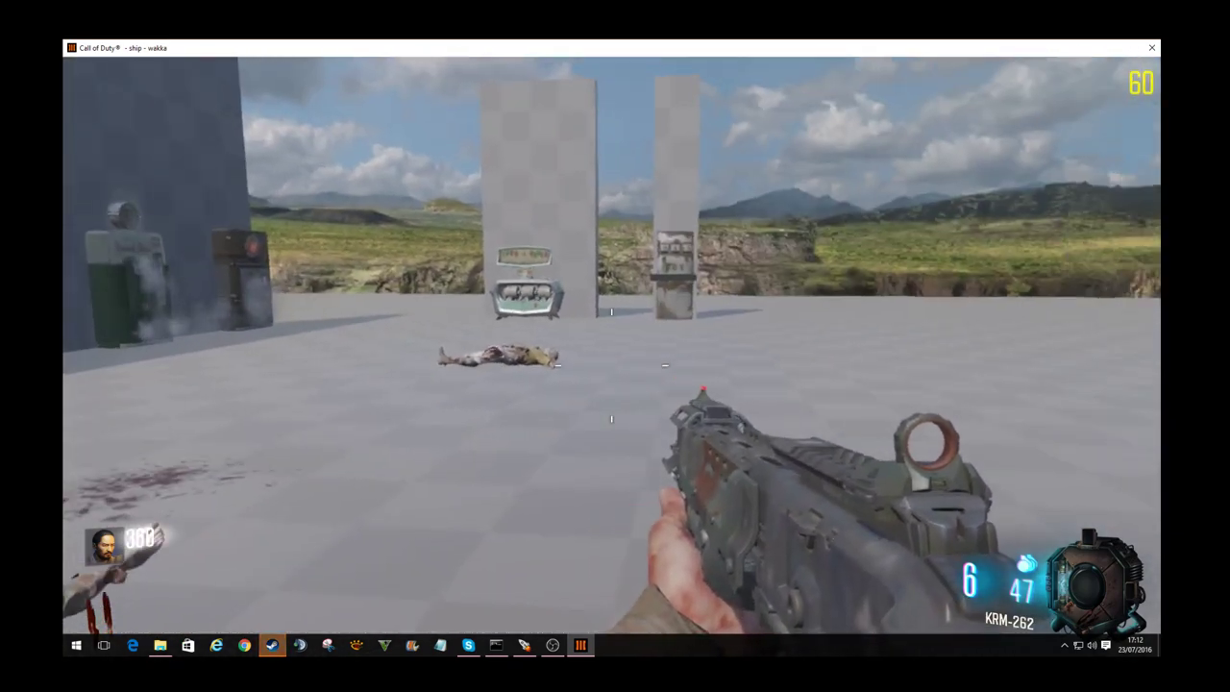
pyautogui.press('r')
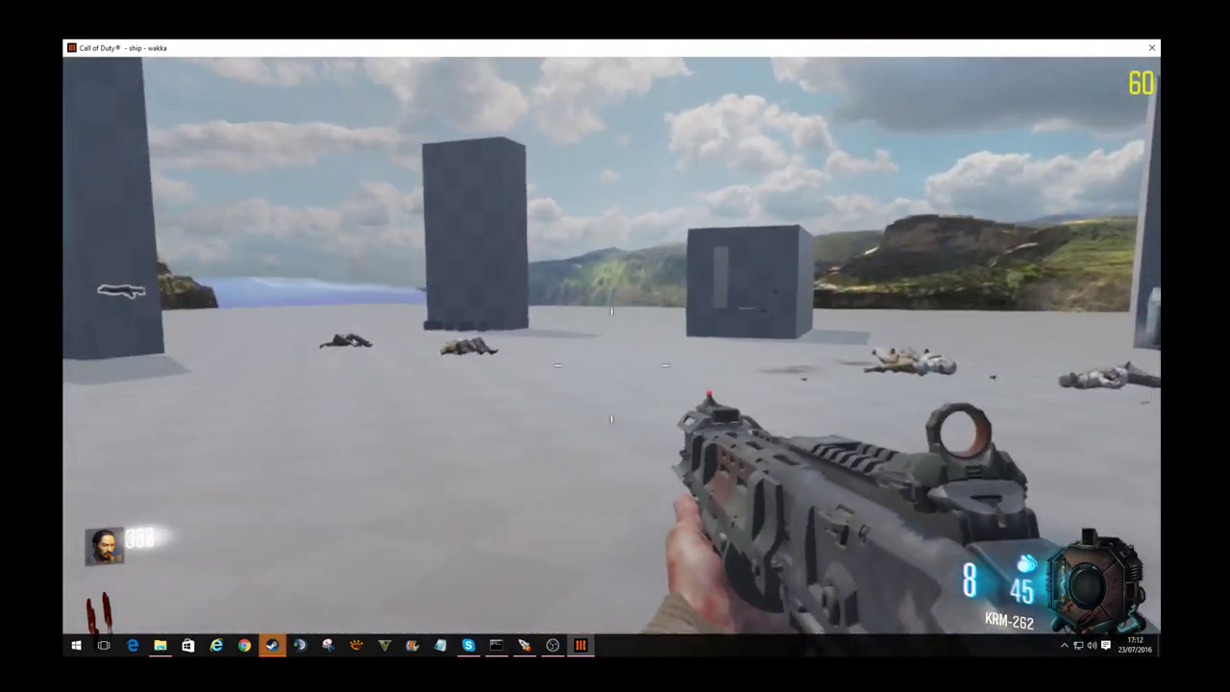
# Step: Continue the playtest by shooting the zombies rising in front of the perk machines and around the wall-weapon pillar
pyautogui.press('w')
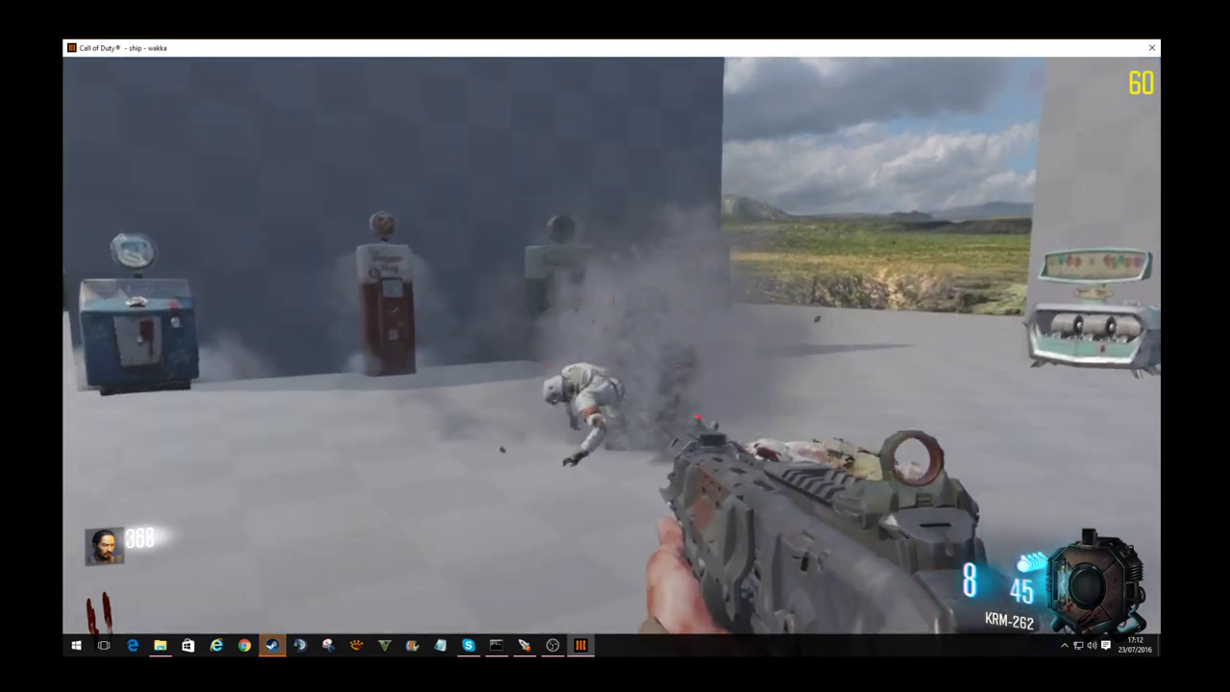
pyautogui.click(611, 345)
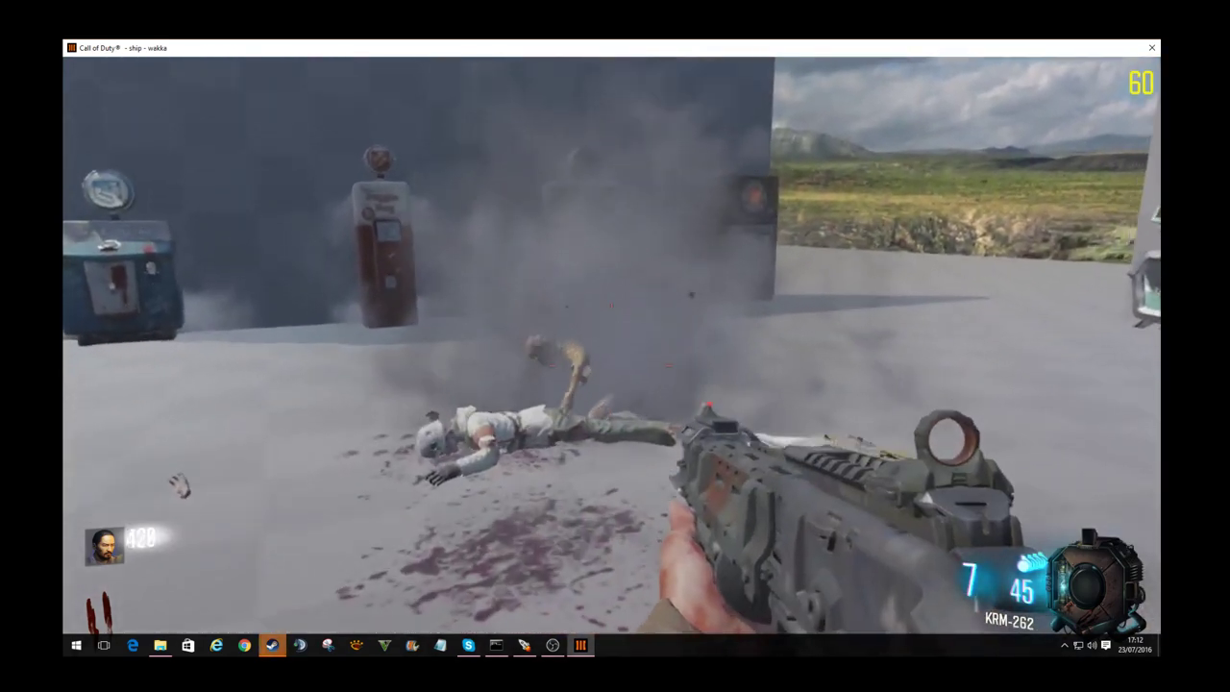
pyautogui.click(612, 345)
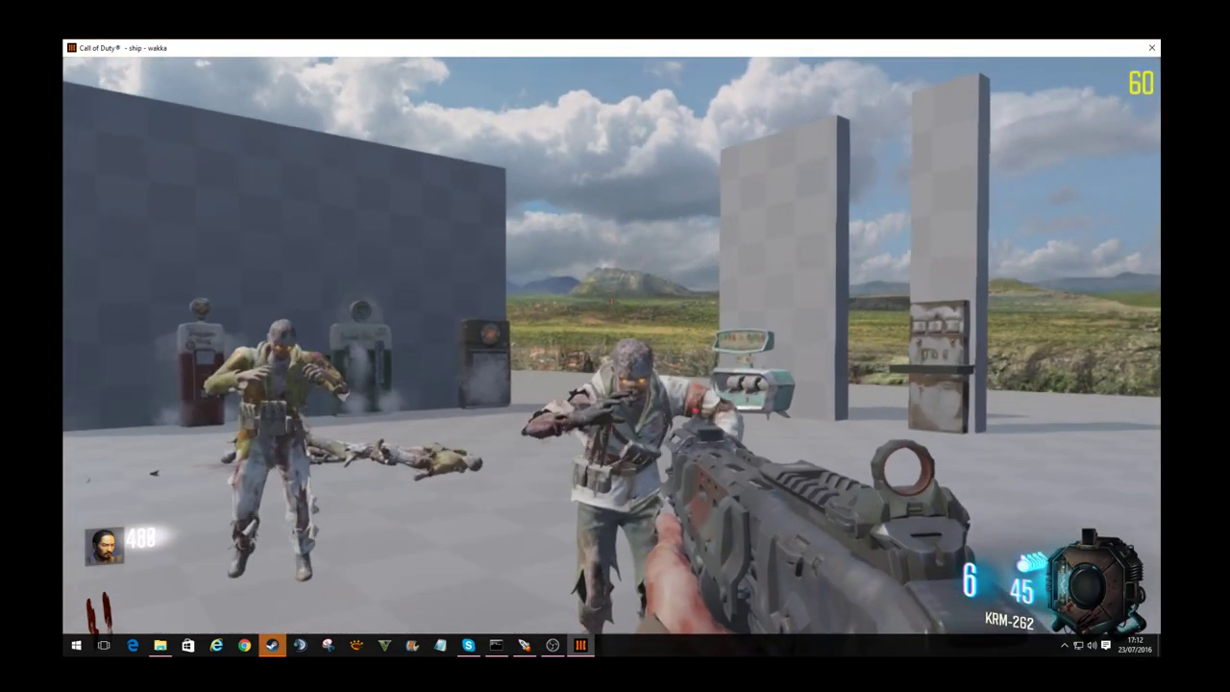
pyautogui.click(611, 365)
pyautogui.click(611, 365)
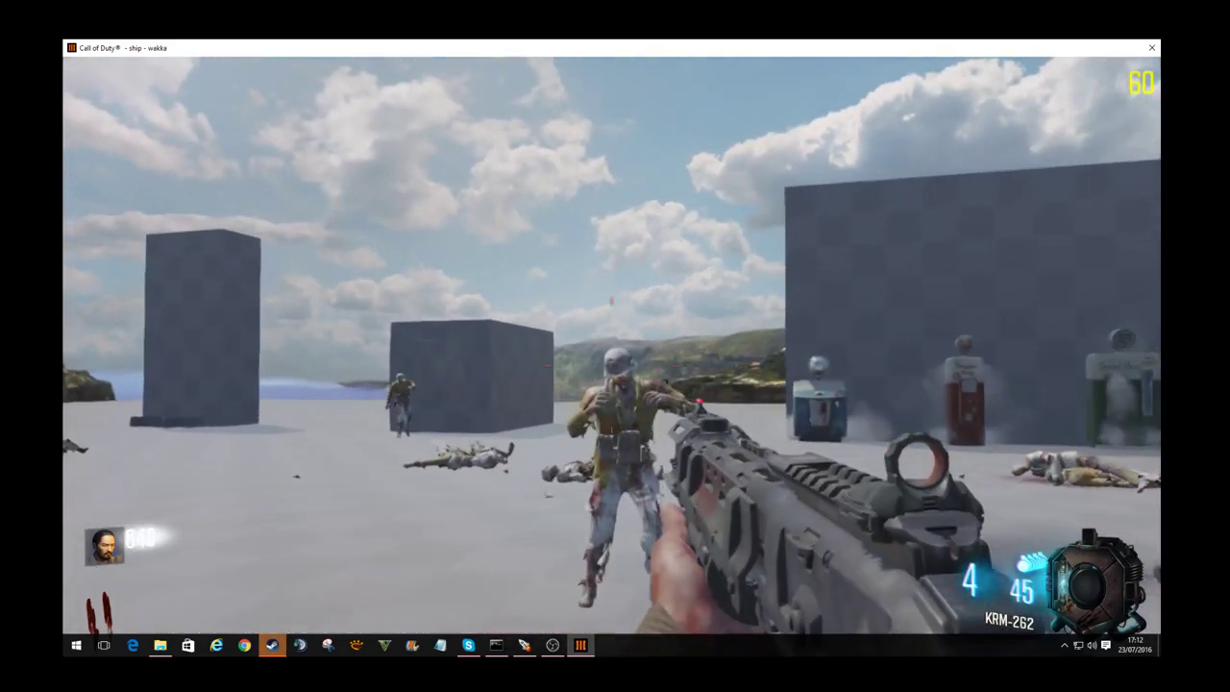
pyautogui.click(611, 365)
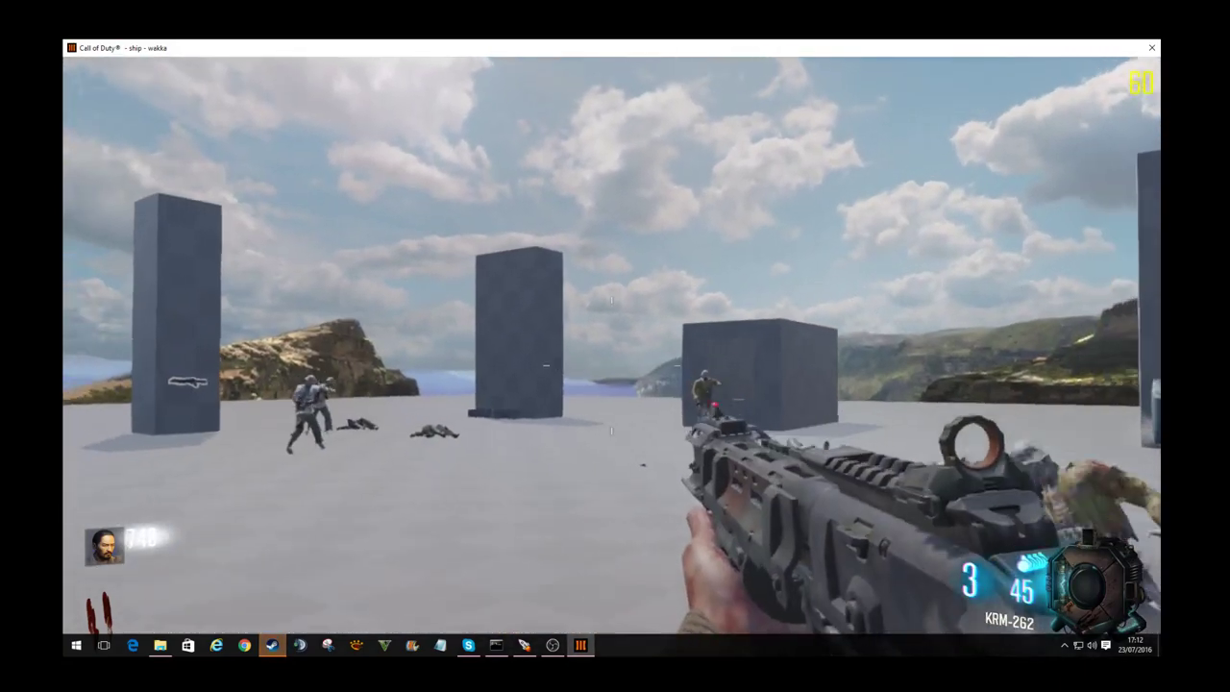
pyautogui.press('w')
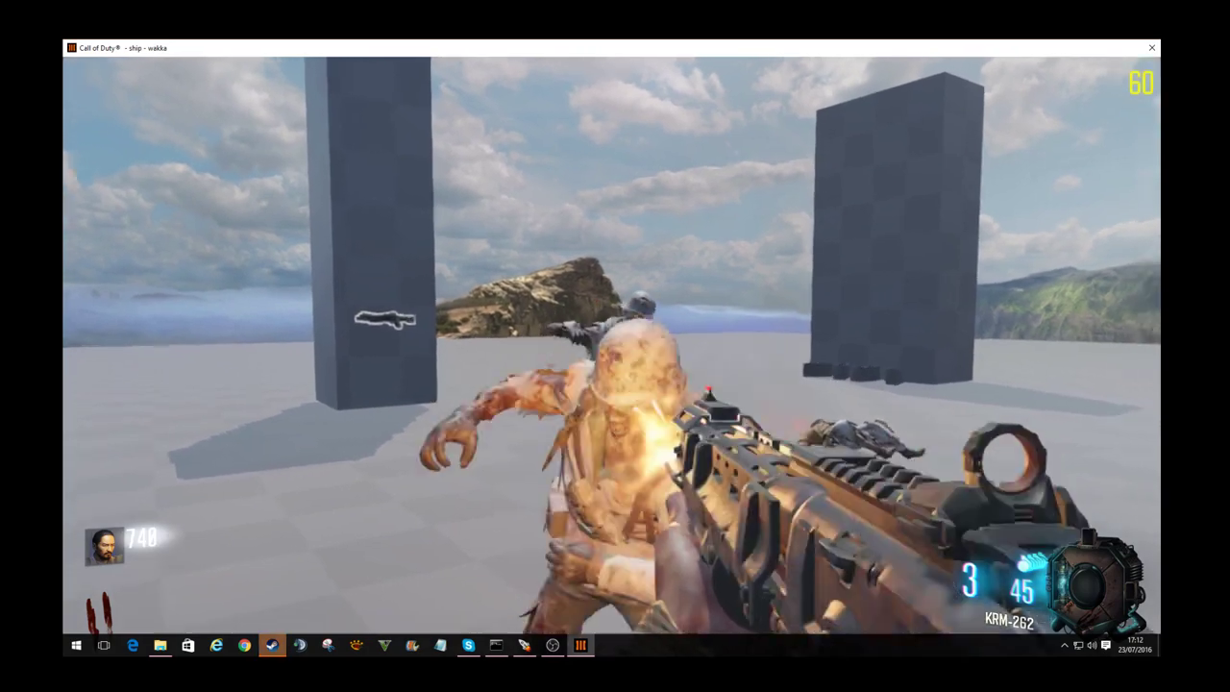
pyautogui.click(611, 301)
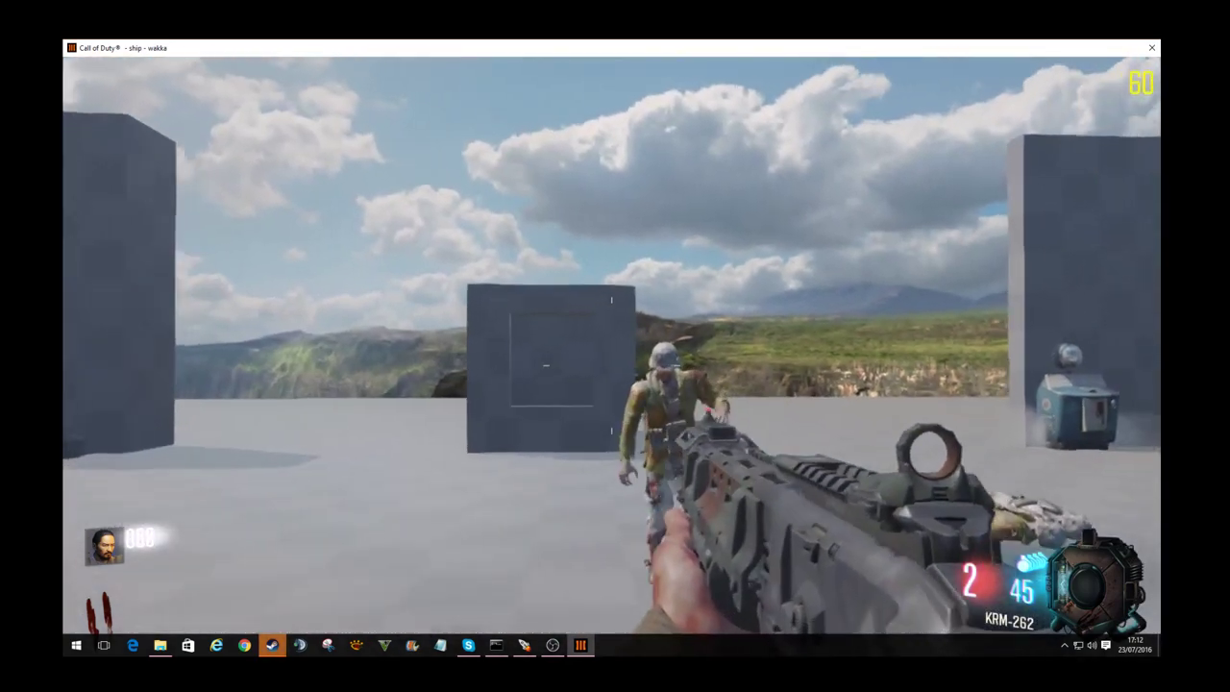
pyautogui.click(611, 365)
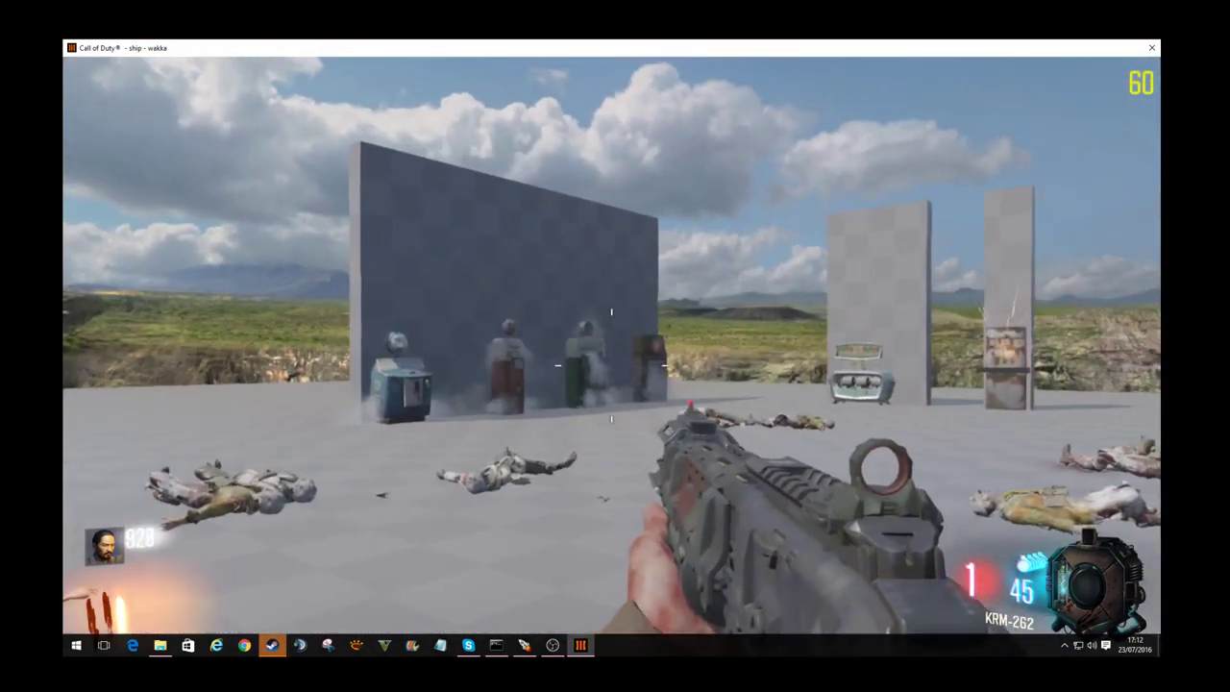
# Step: Switch to the Black Ops III Mod Tools Launcher, stop the running zm_livestream game and run the zm_sick map instead
pyautogui.hotkey('alt', 'Tab')
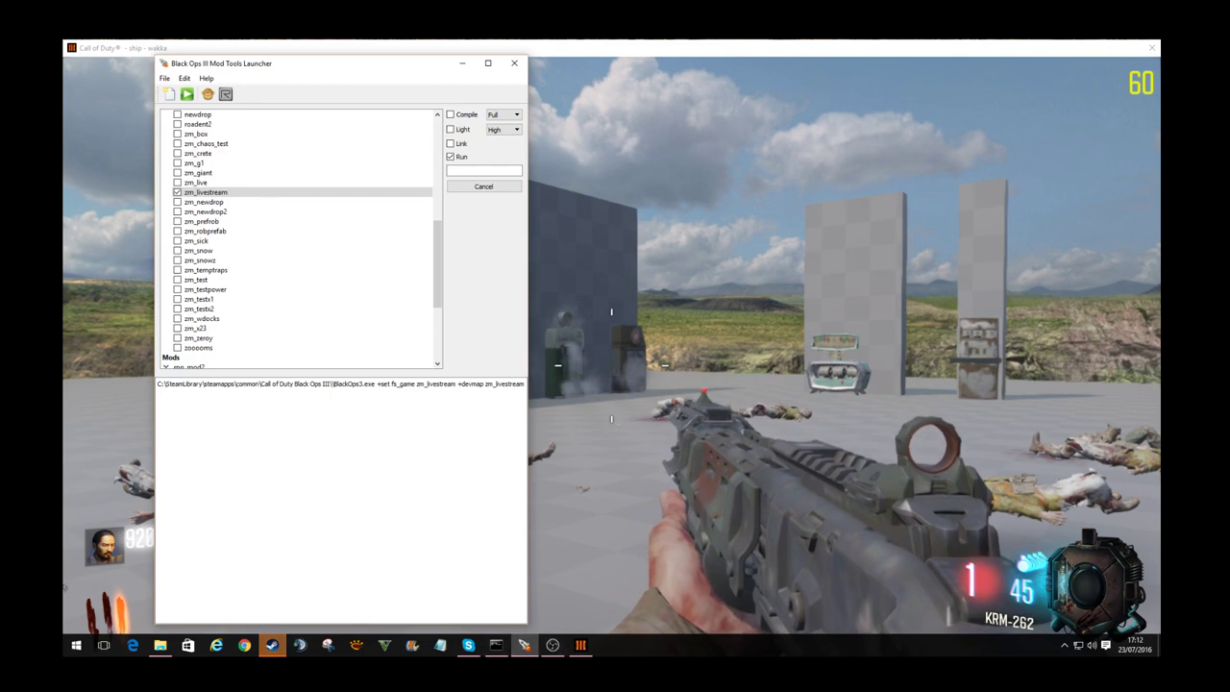
pyautogui.click(484, 187)
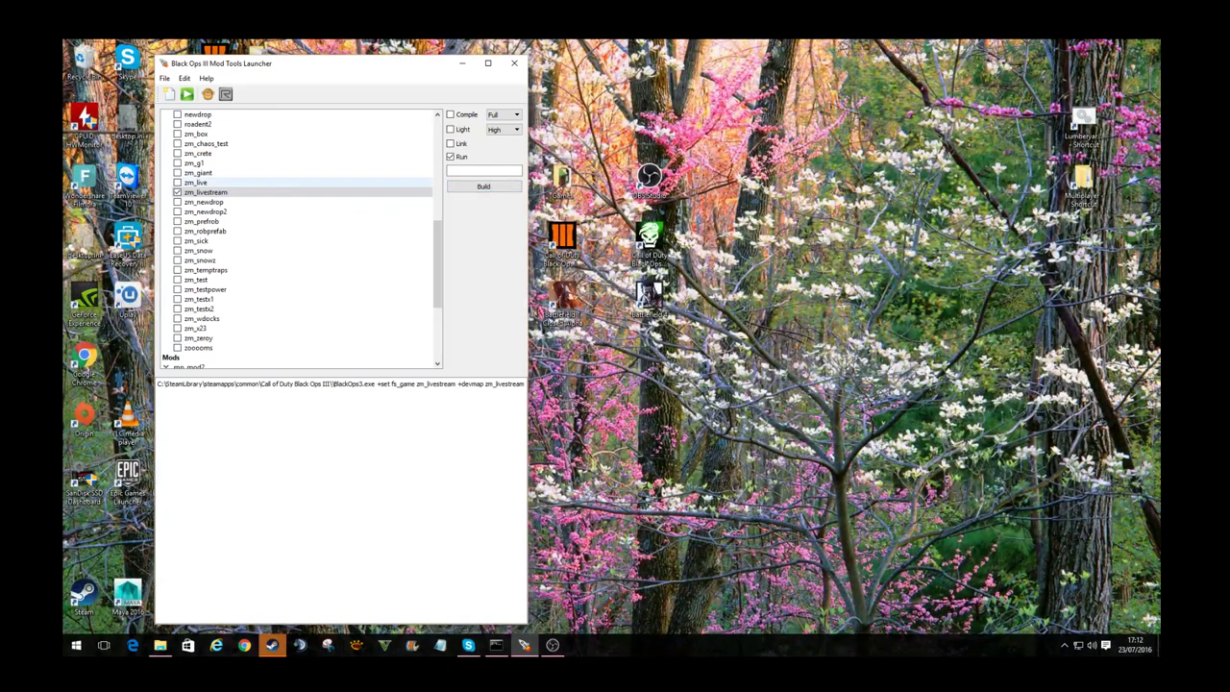
pyautogui.scroll(-1, 298, 288)
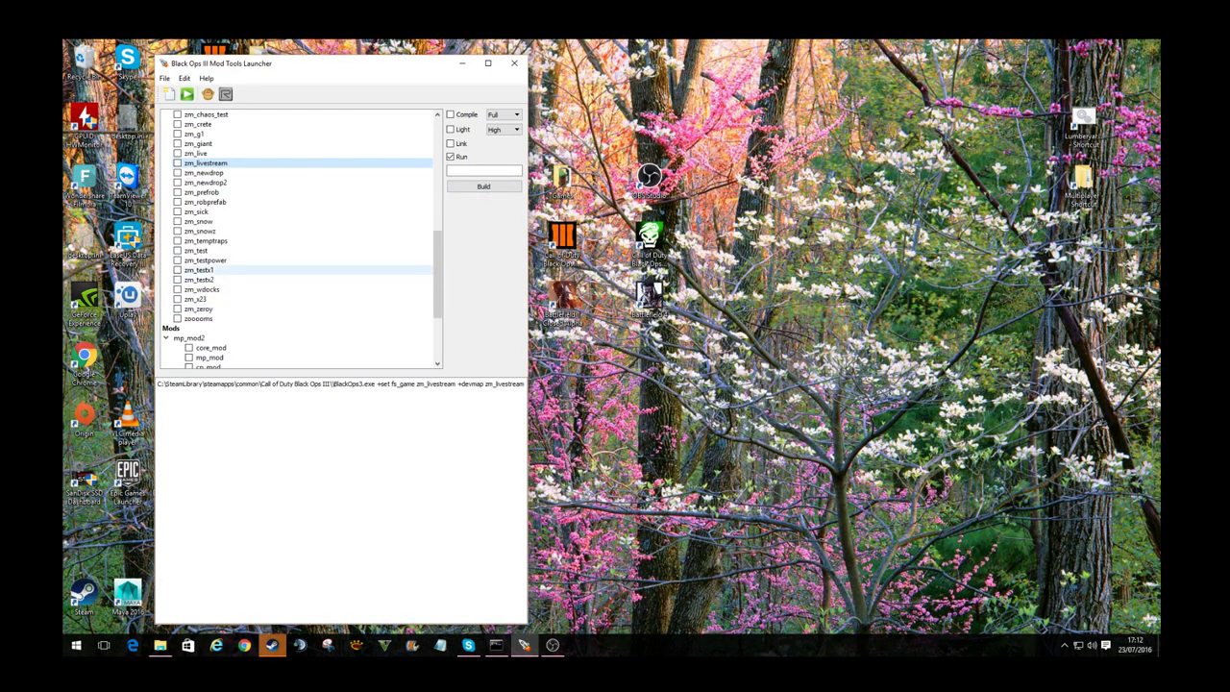
pyautogui.click(196, 212)
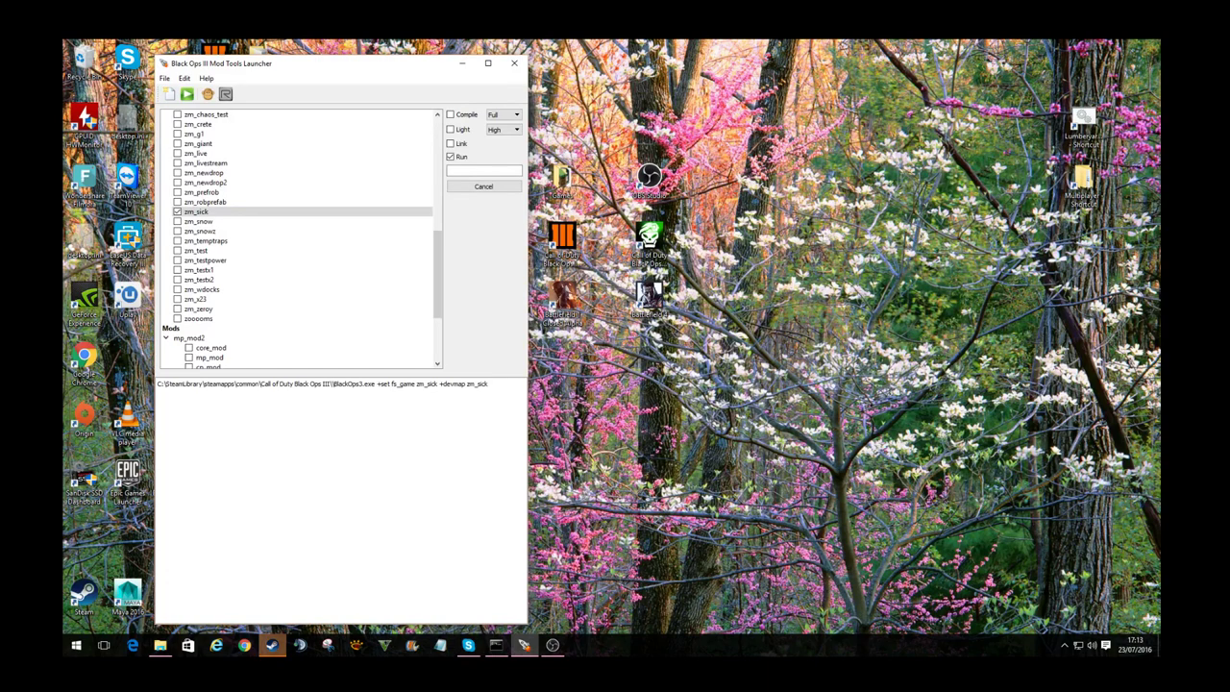
# Step: Open Task Manager, check the CPU performance graphs while the zm_sick map loads, and close it
pyautogui.rightClick(602, 646)
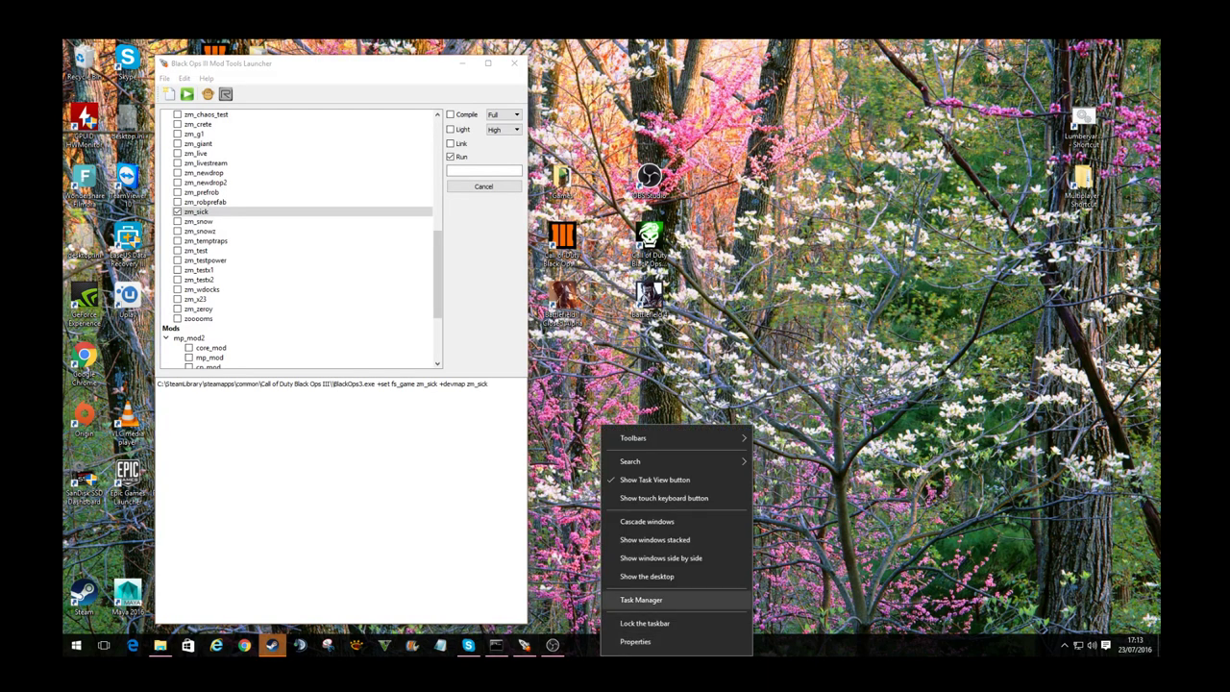
pyautogui.click(663, 600)
pyautogui.moveTo(372, 172); pyautogui.dragTo(591, 115)
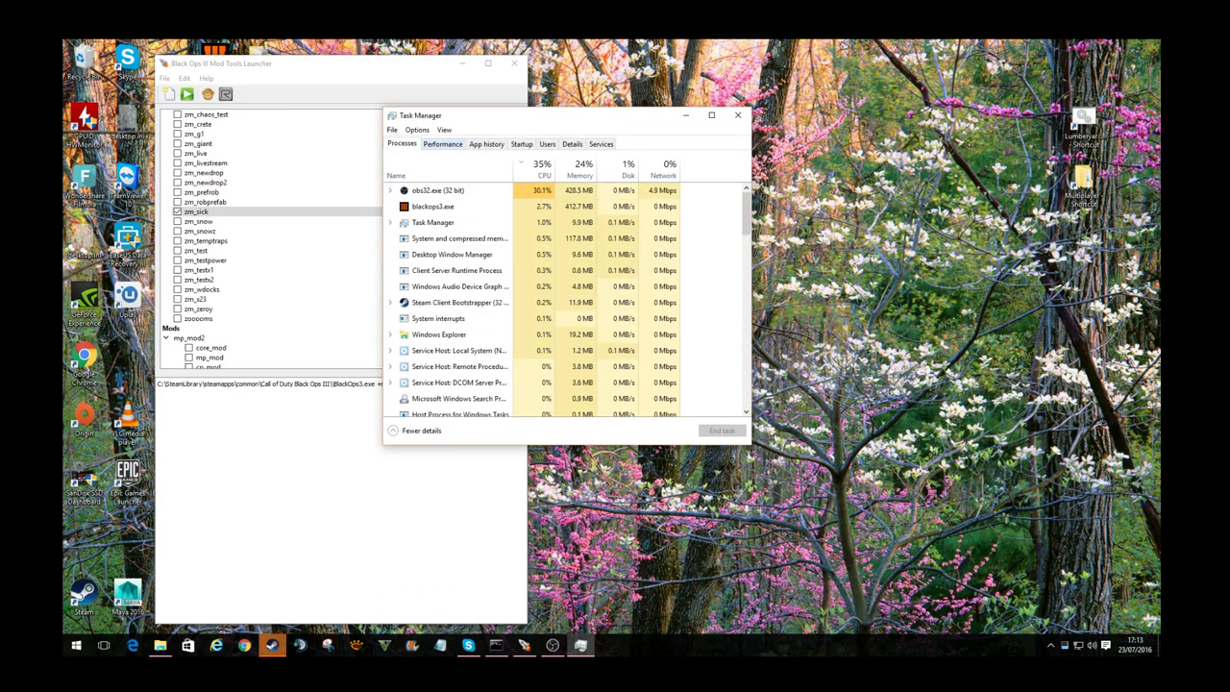
pyautogui.click(442, 143)
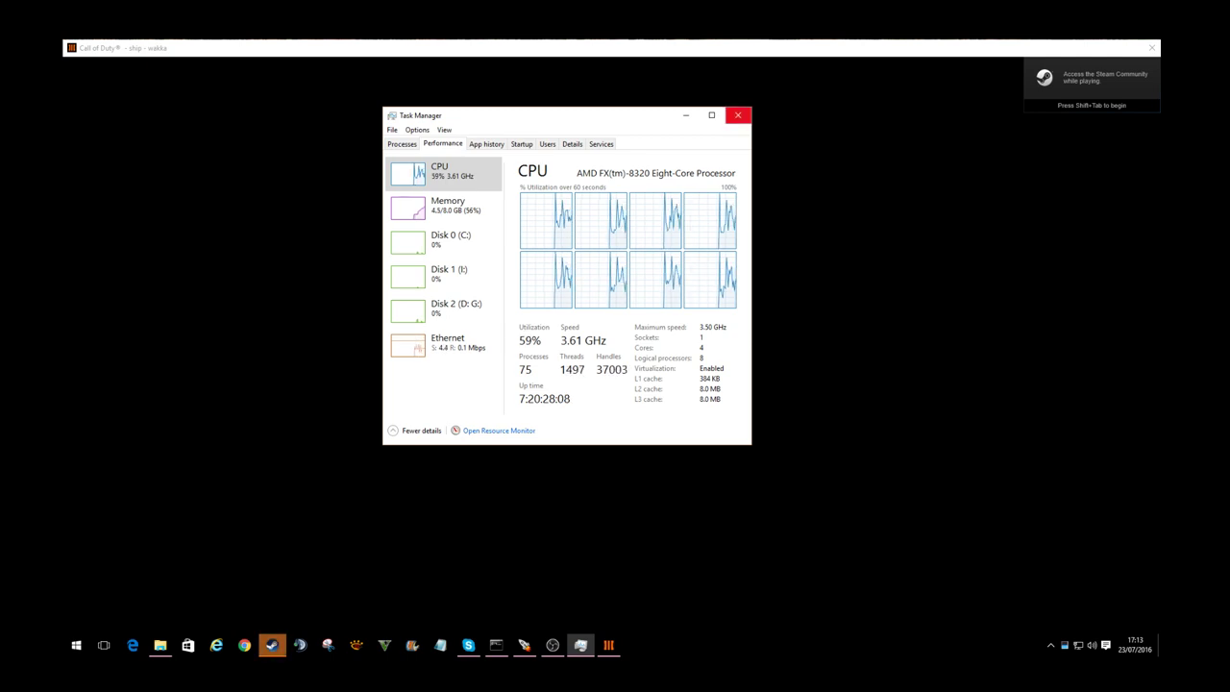
pyautogui.click(738, 115)
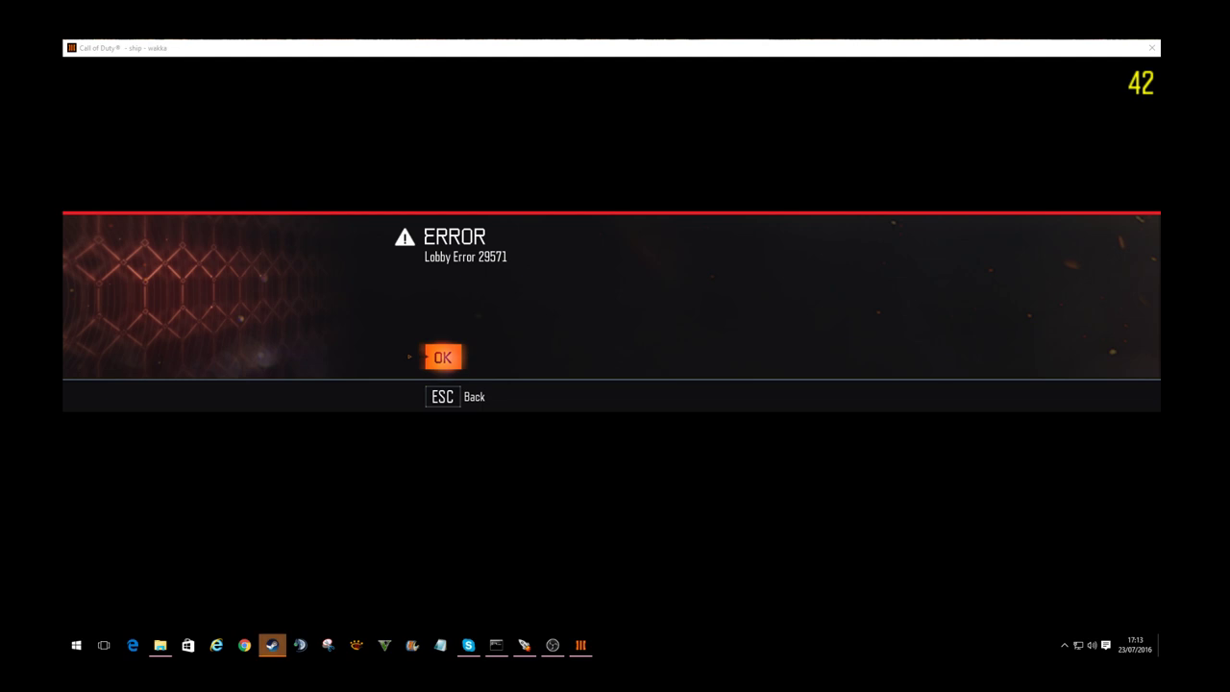
# Step: Dismiss the lobby error and start moving through the starting room of the zm_sick map
pyautogui.press('Escape')
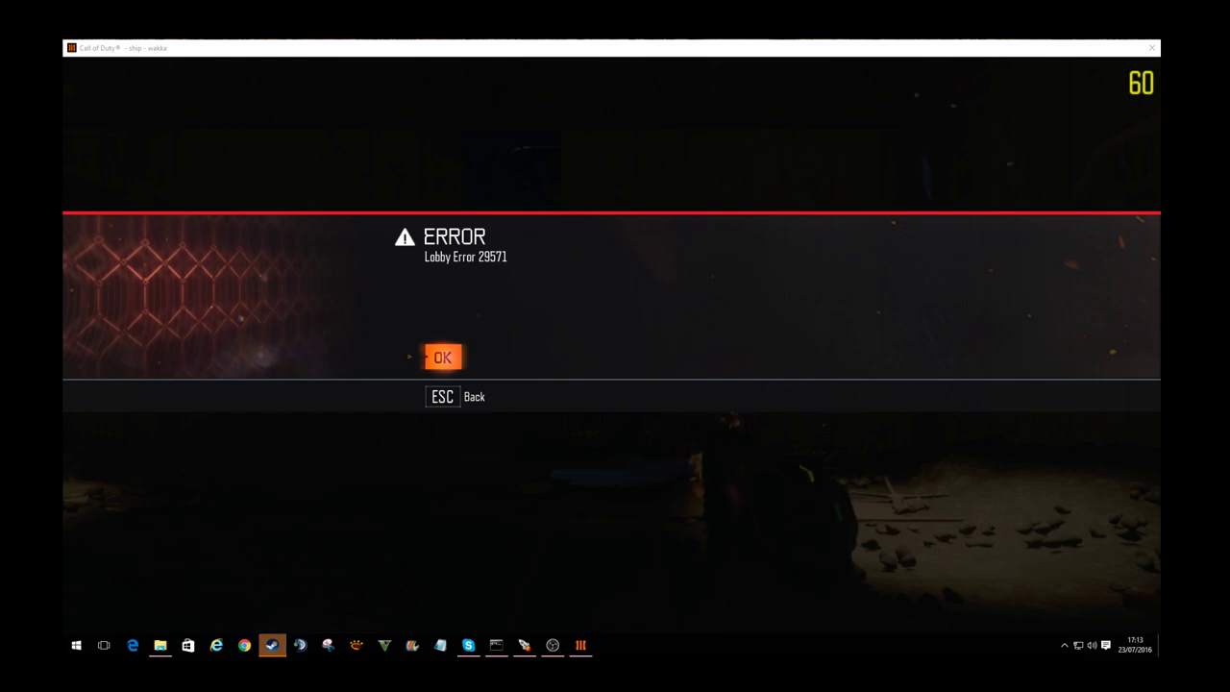
pyautogui.press('Return')
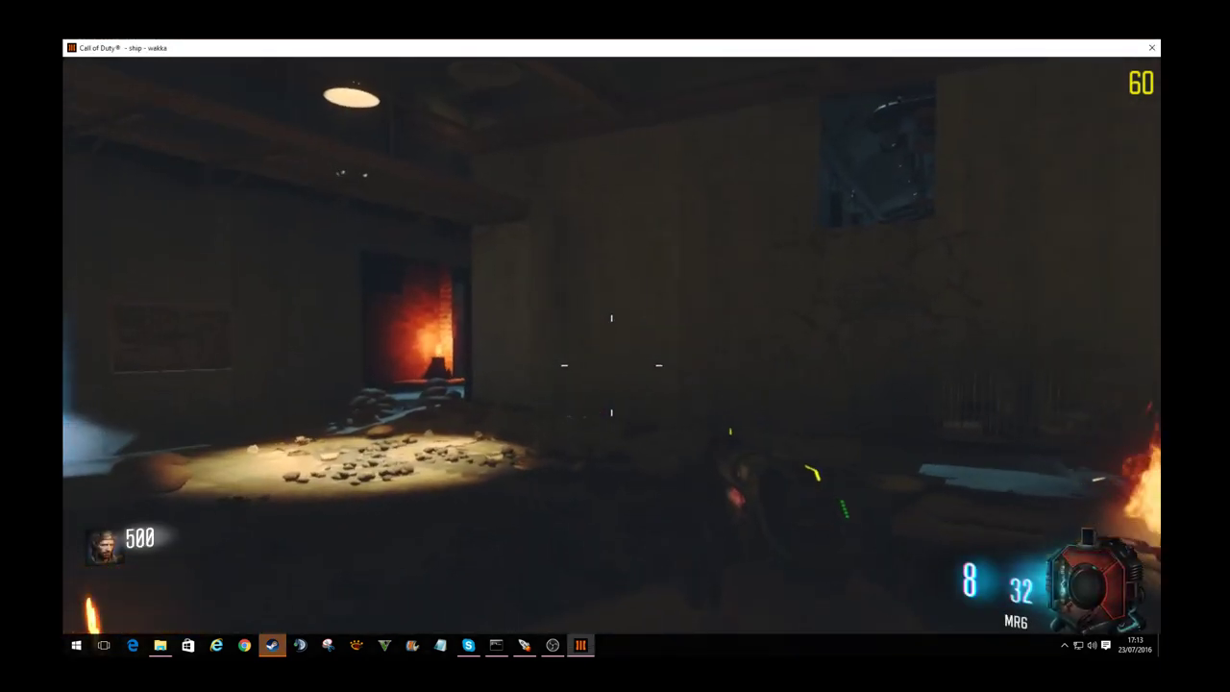
pyautogui.press('w')
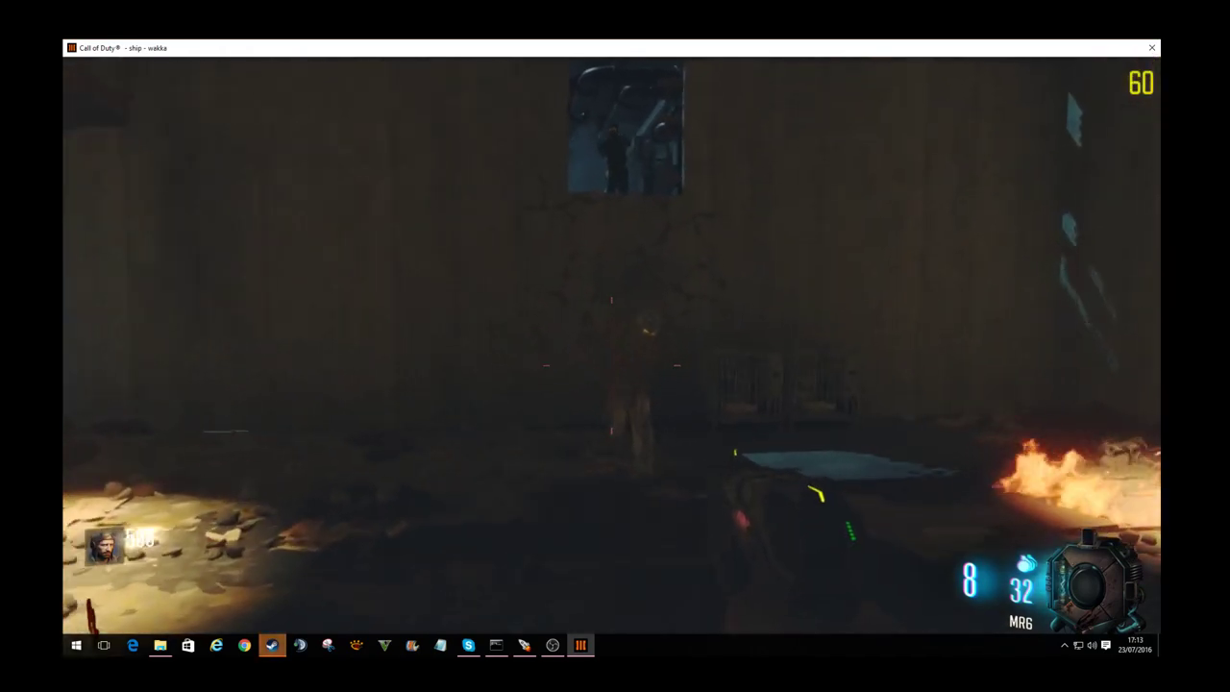
# Step: Playtest the first zombies in the dark starting room with MR6 pistol shots and a melee attack
pyautogui.click(611, 344)
pyautogui.click(612, 344)
pyautogui.click(611, 345)
pyautogui.click(611, 344)
pyautogui.click(611, 344)
pyautogui.click(611, 344)
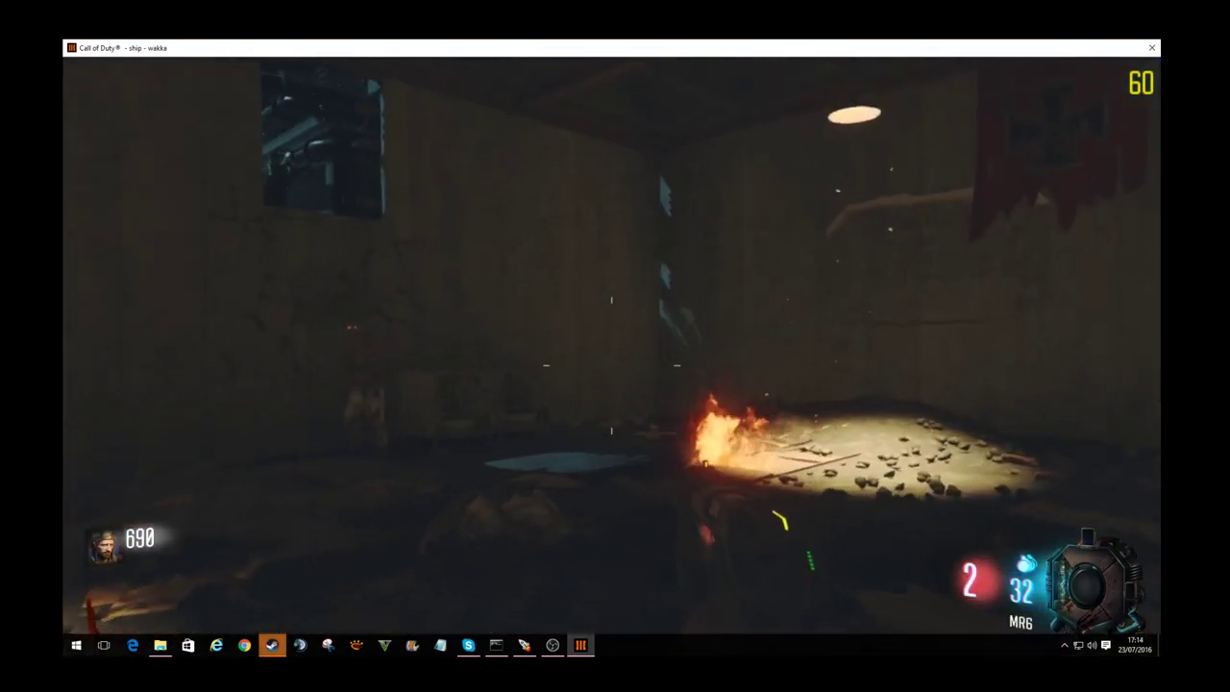
pyautogui.click(611, 366)
pyautogui.click(611, 365)
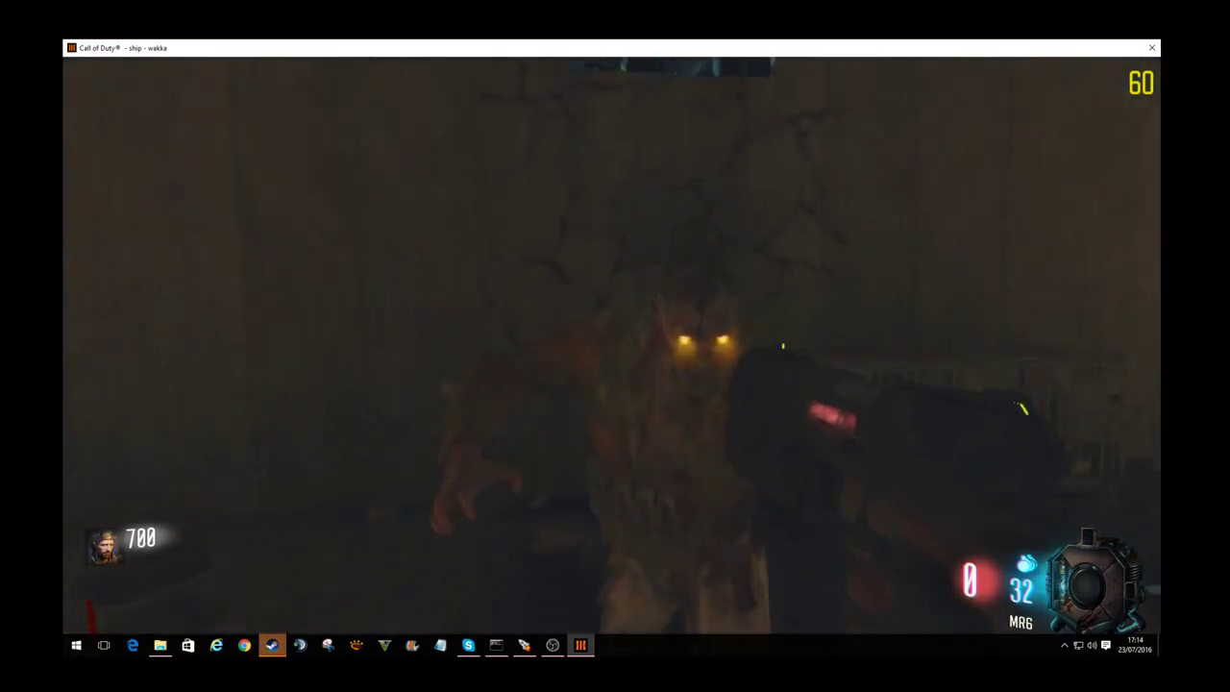
pyautogui.press('v')
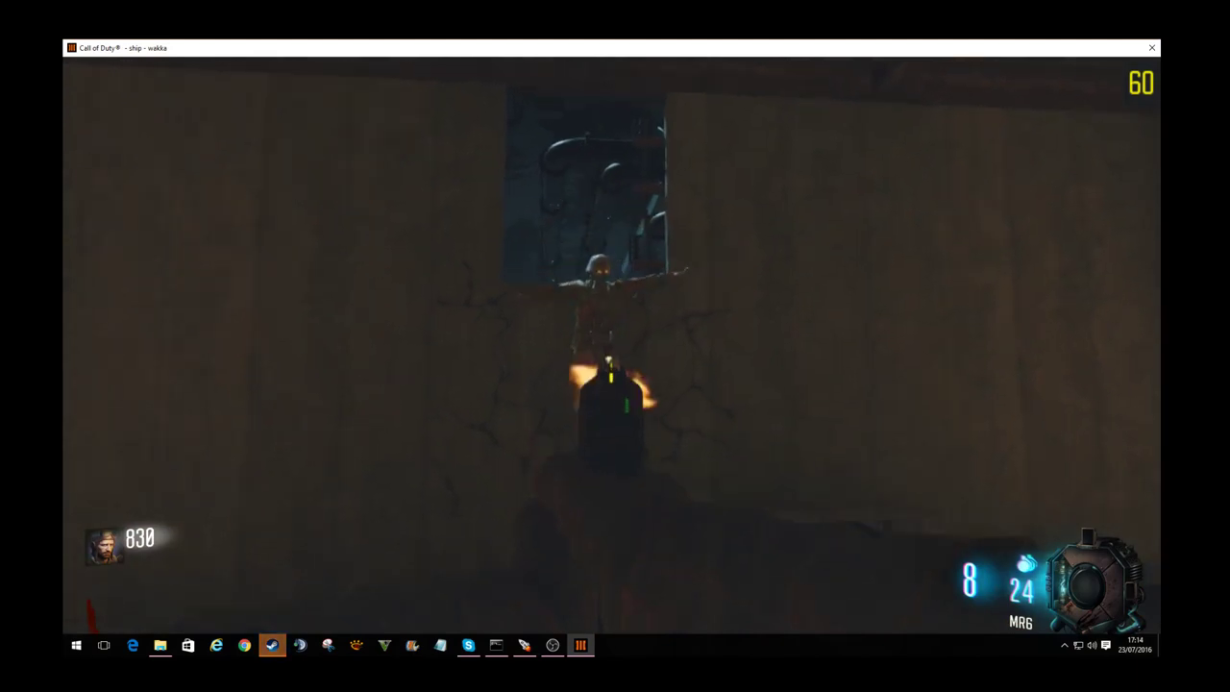
# Step: Shoot the zombie coming through the high wall opening with the MR6 and follow up with a melee attack
pyautogui.click(612, 365)
pyautogui.click(611, 366)
pyautogui.click(611, 366)
pyautogui.click(612, 366)
pyautogui.click(611, 365)
pyautogui.click(611, 365)
pyautogui.press('v')
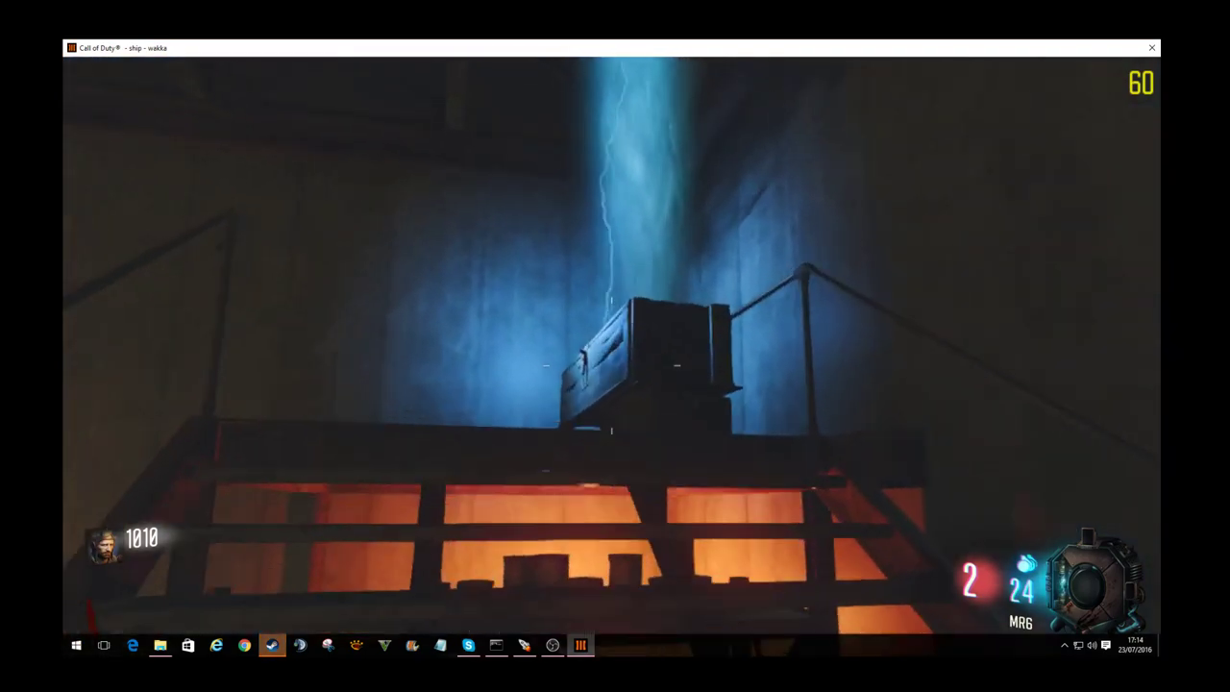
# Step: Buy a weapon from the mystery box, fight the zombies by the stairs, and take the 205 Brecci
pyautogui.press('f')
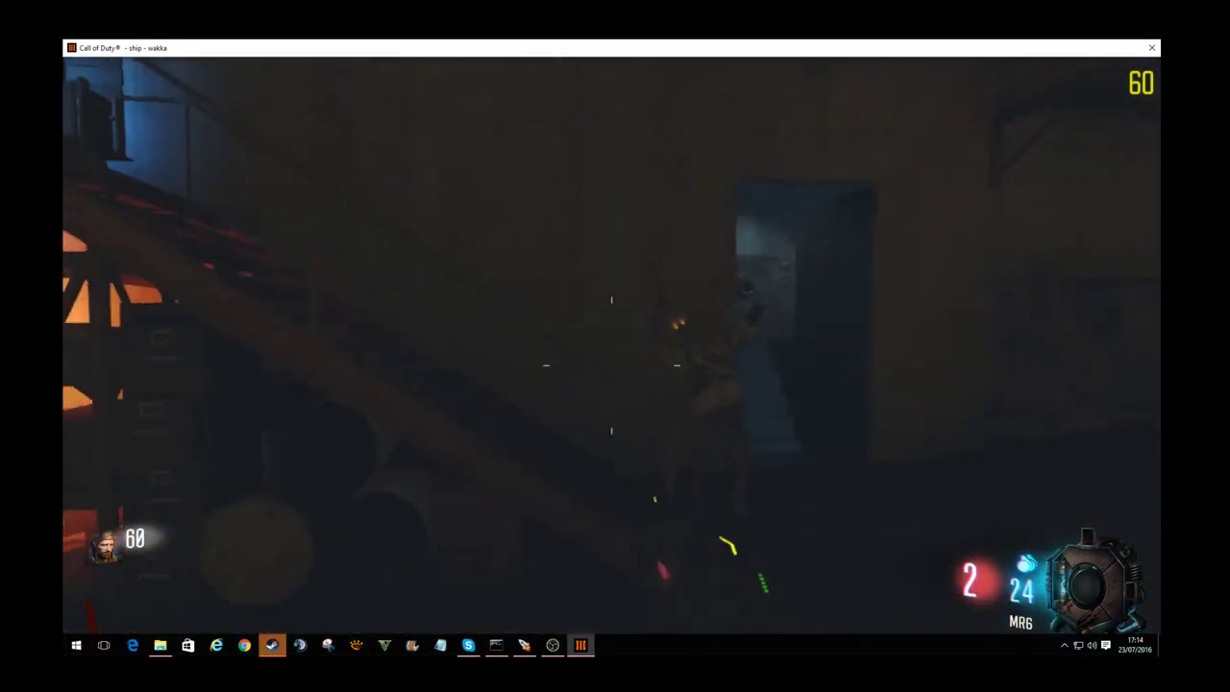
pyautogui.click(611, 365)
pyautogui.click(611, 365)
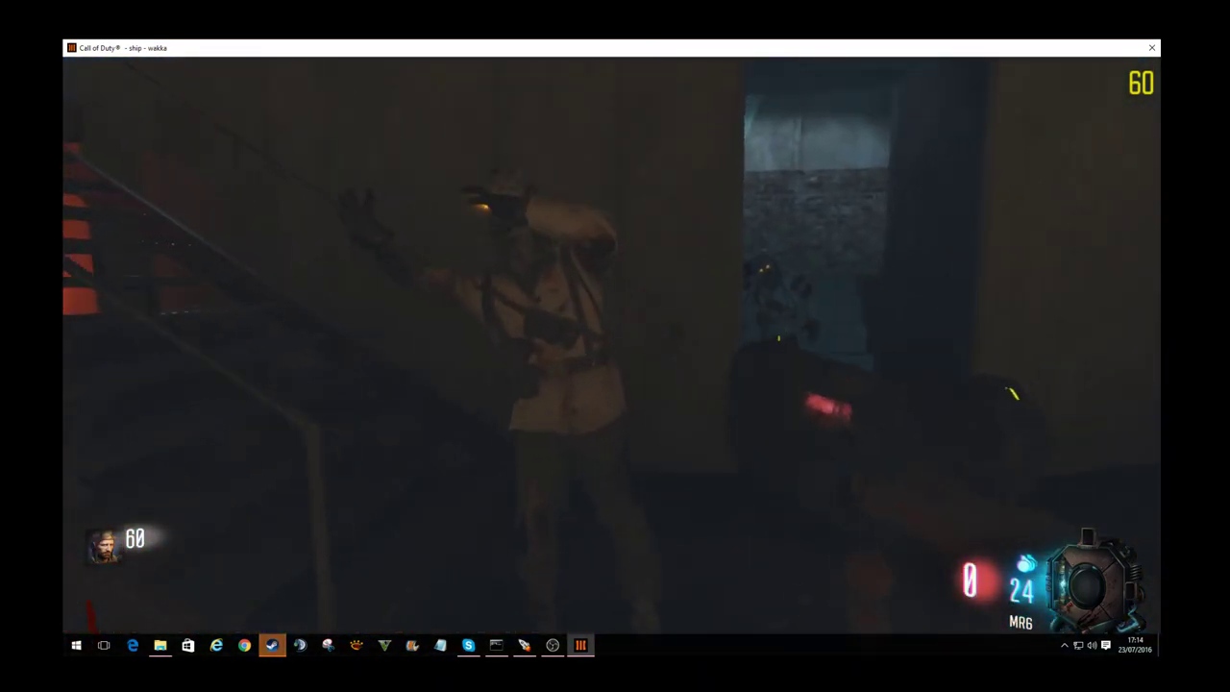
pyautogui.press('v')
pyautogui.press('w')
pyautogui.press('f')
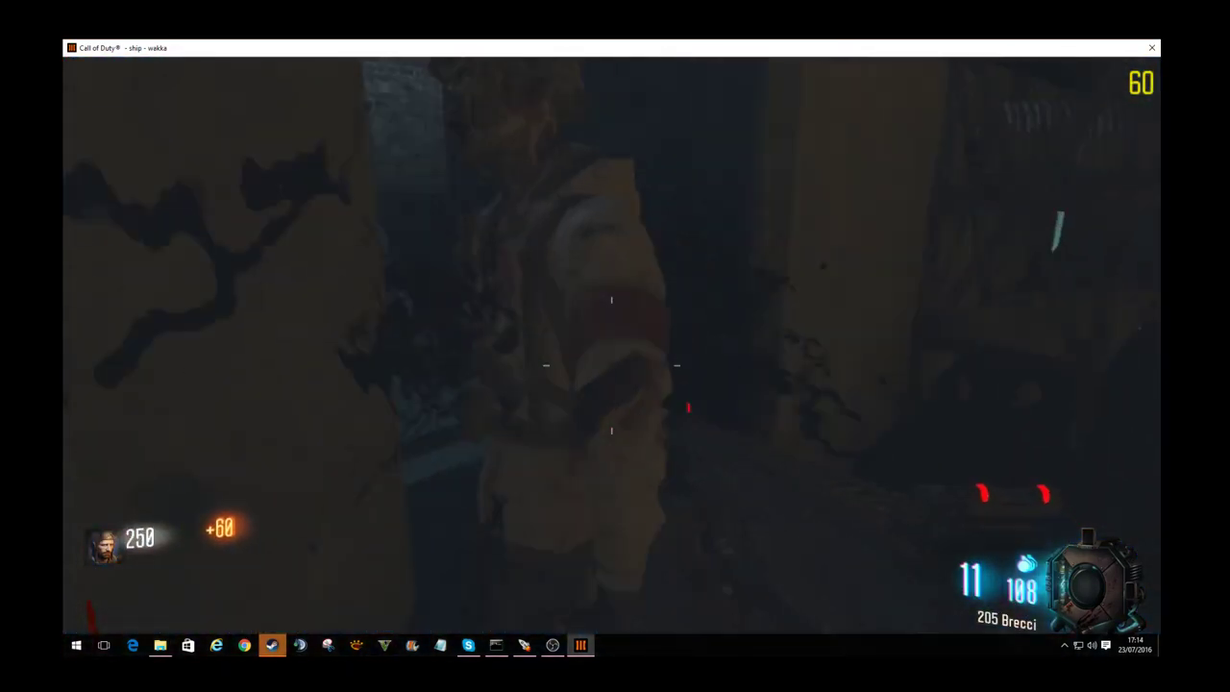
# Step: Explore the brick tunnel and starting room, shoot a zombie with the 205 Brecci, and head for the metal walkway
pyautogui.press('w')
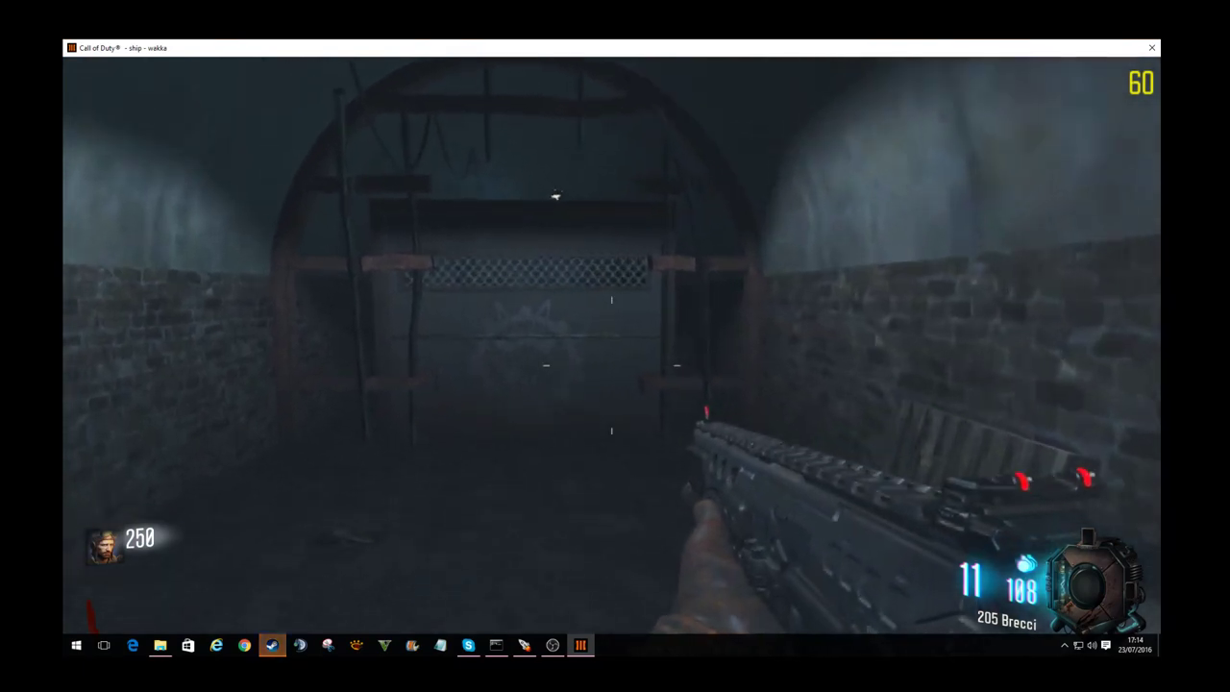
pyautogui.press('w')
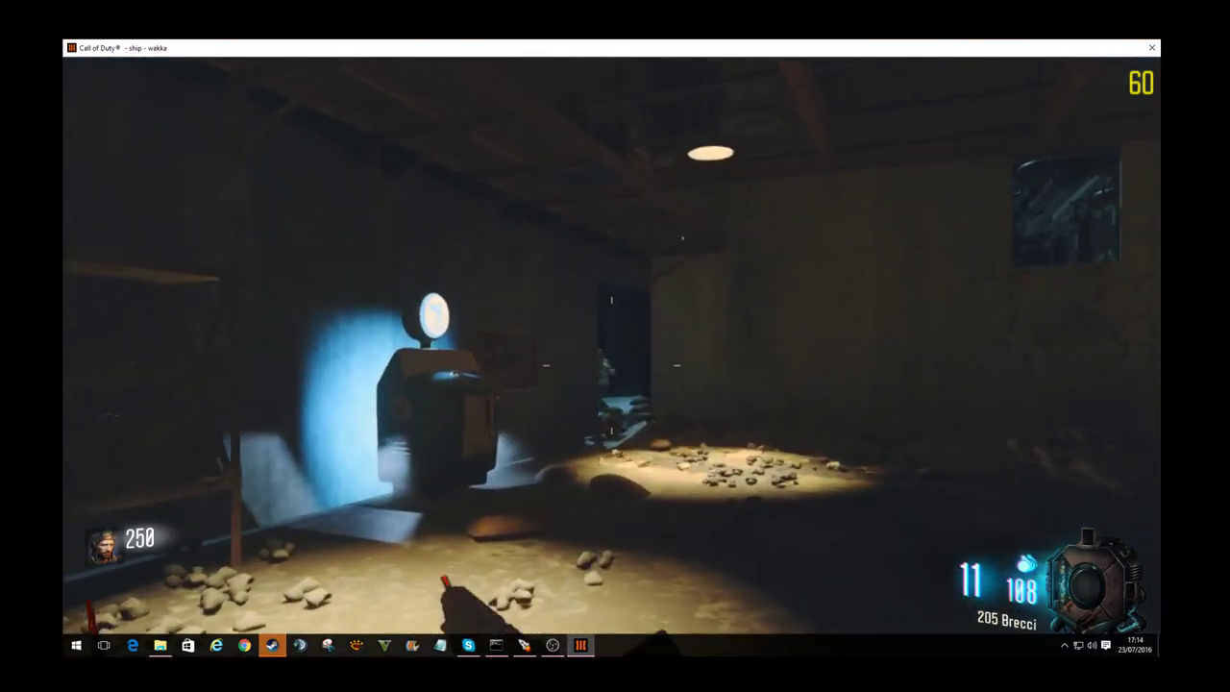
pyautogui.click(611, 365)
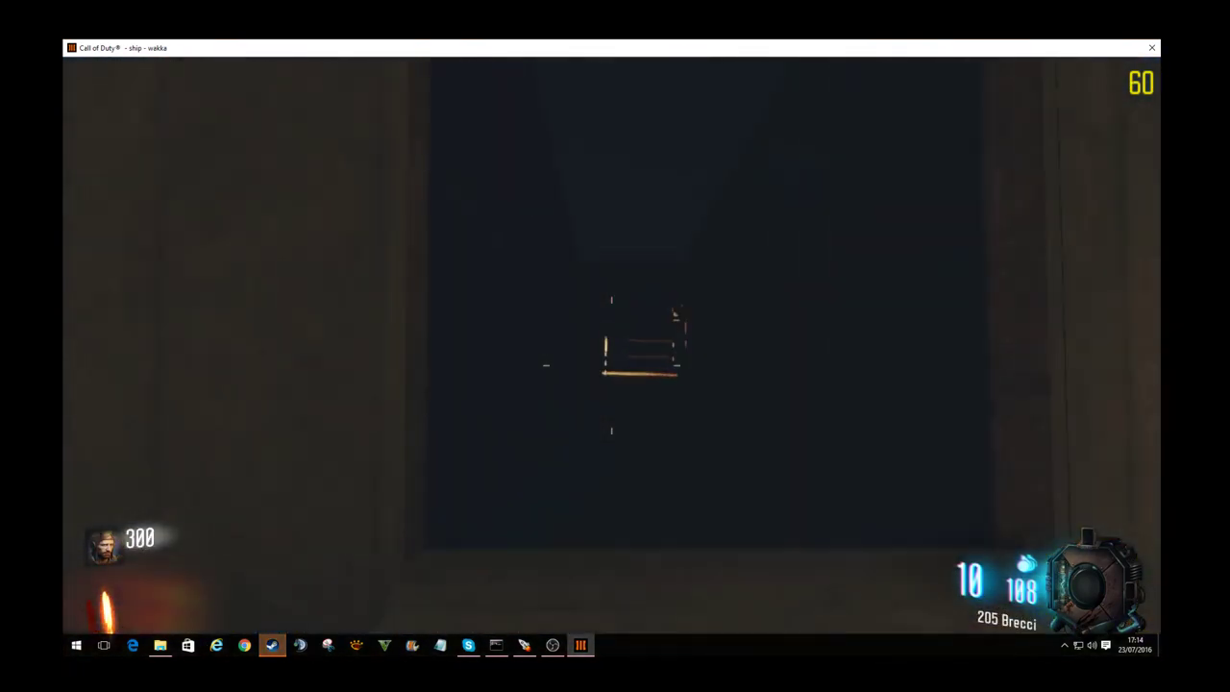
pyautogui.press('w')
pyautogui.press('w')
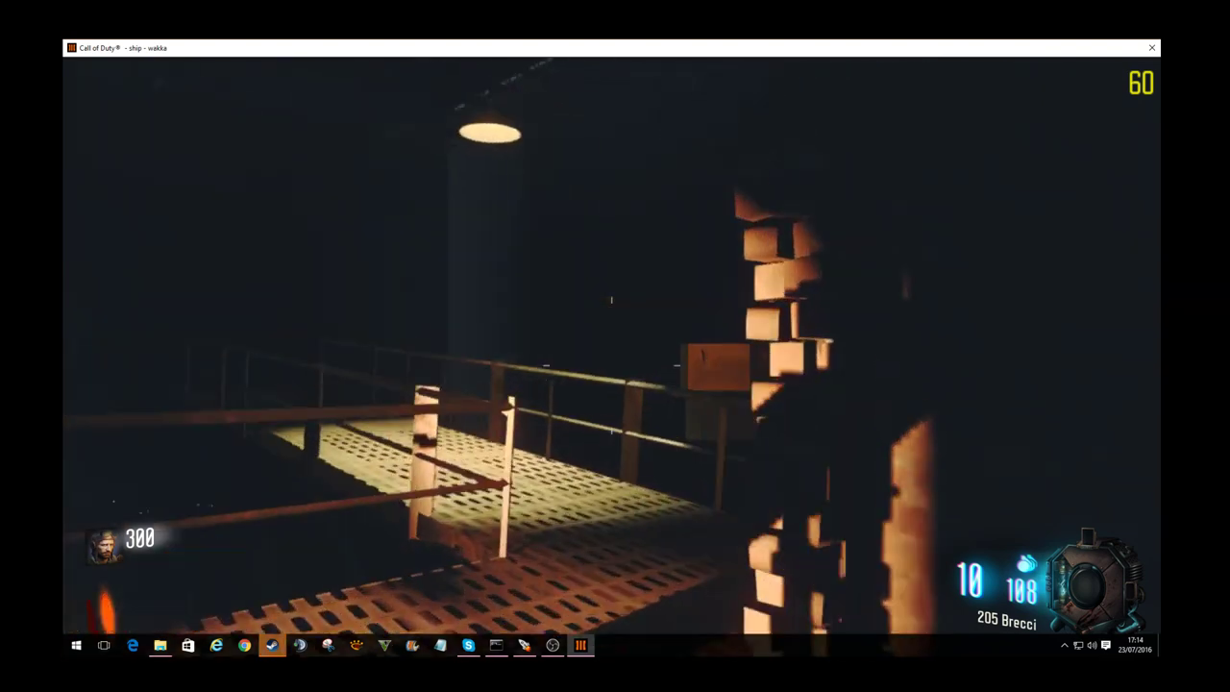
# Step: Look around the metal walkway area and return to the main room with the glowing machine
pyautogui.press('f')
pyautogui.press('w')
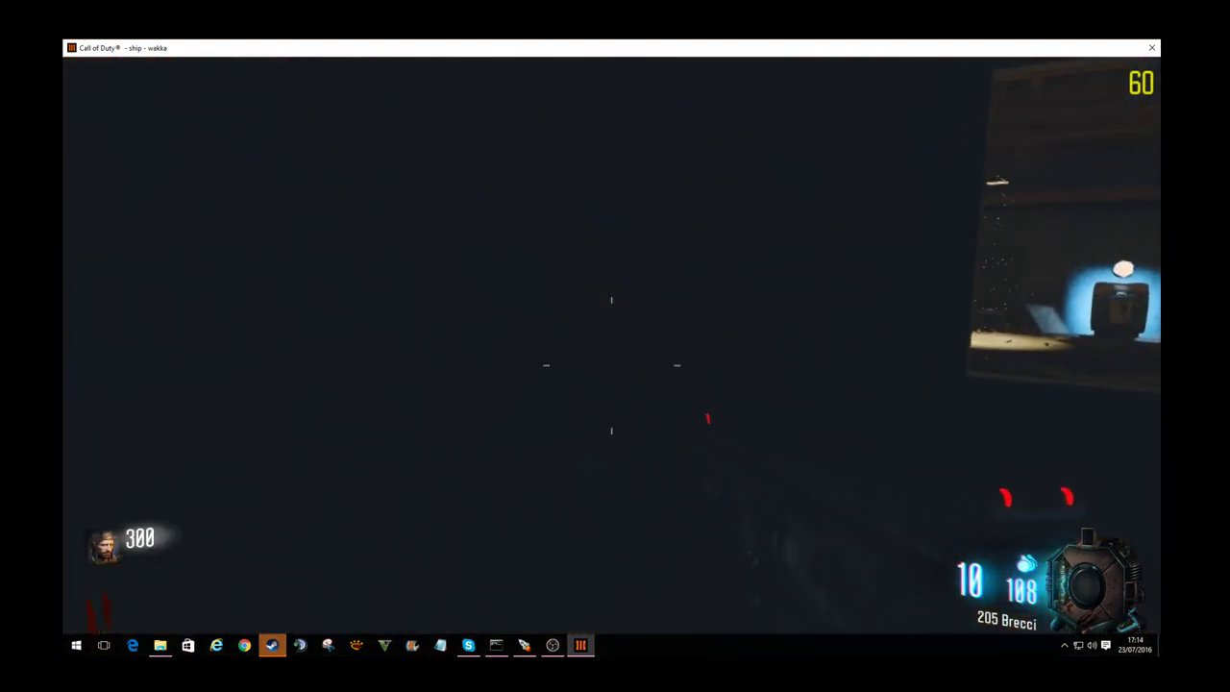
pyautogui.press('w')
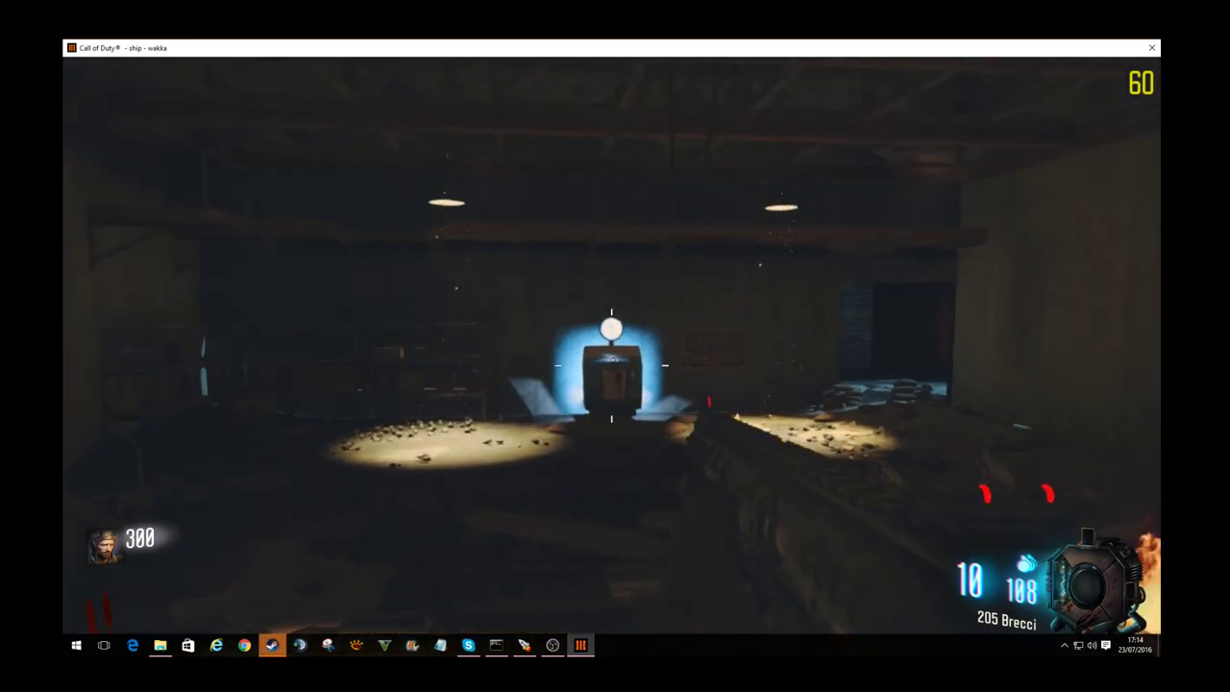
pyautogui.press('w')
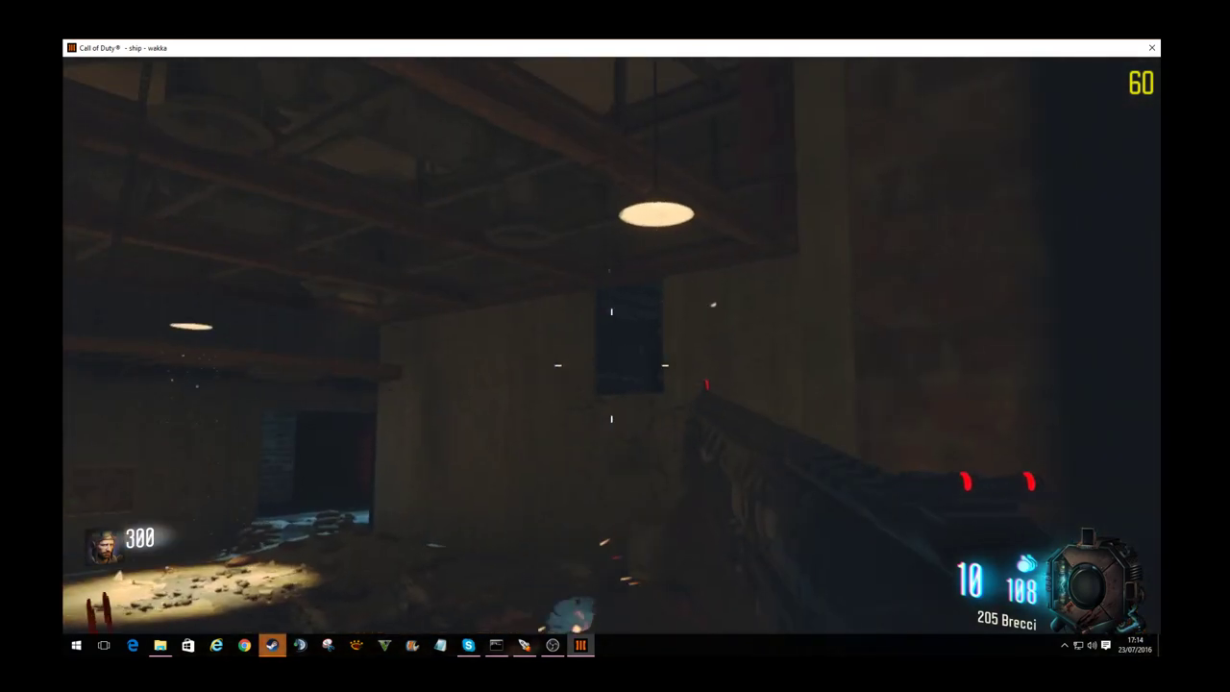
pyautogui.press('w')
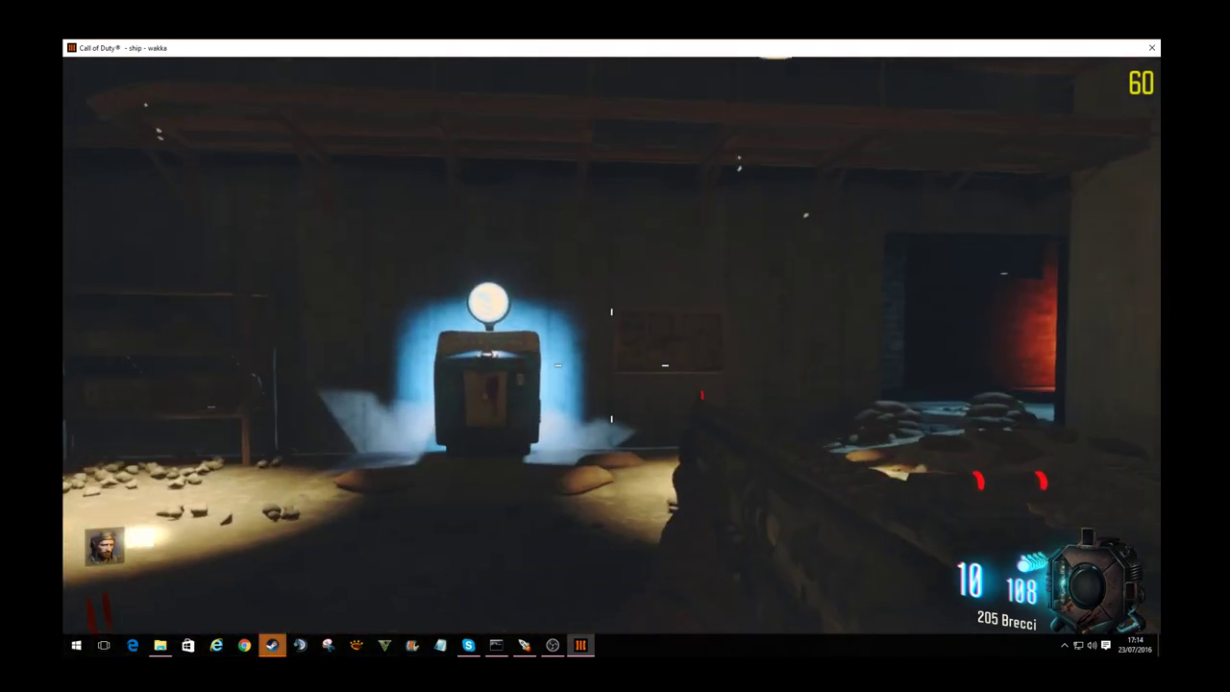
# Step: Pause the game, review the advanced graphics settings, and resume the playtest
pyautogui.press('Escape')
pyautogui.press('Escape')
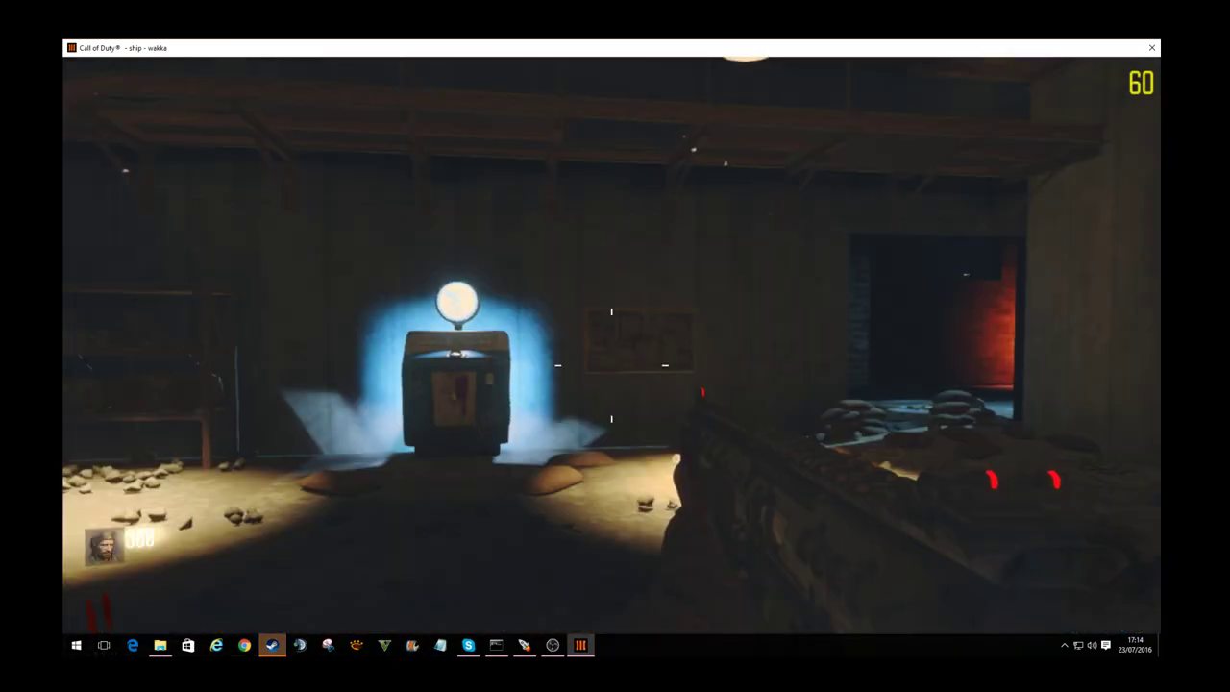
pyautogui.press('Escape')
pyautogui.click(320, 148)
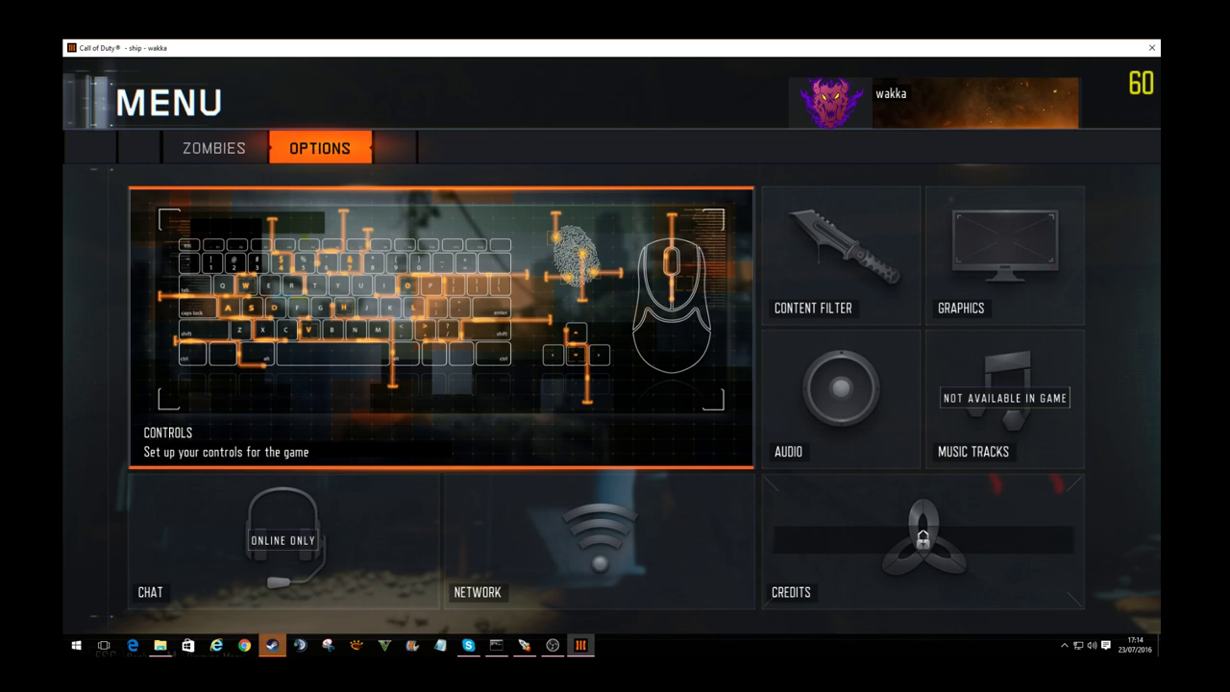
pyautogui.click(1004, 254)
pyautogui.click(306, 146)
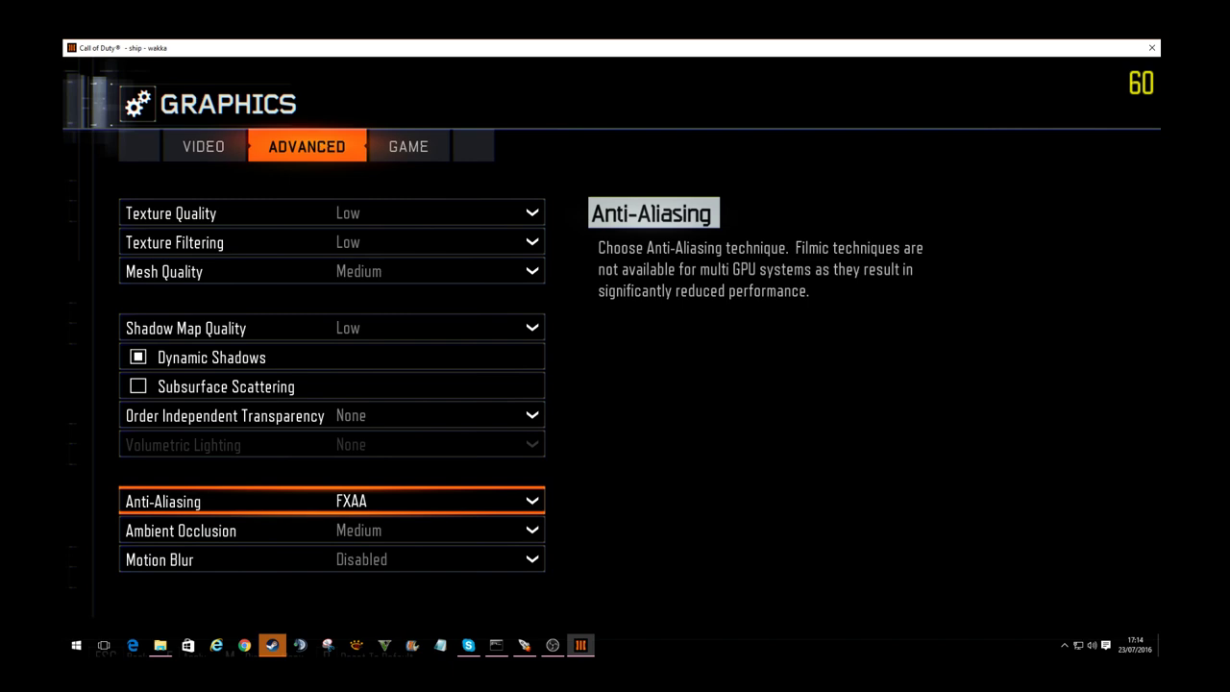
pyautogui.press('Escape')
pyautogui.press('Return')
pyautogui.press('Escape')
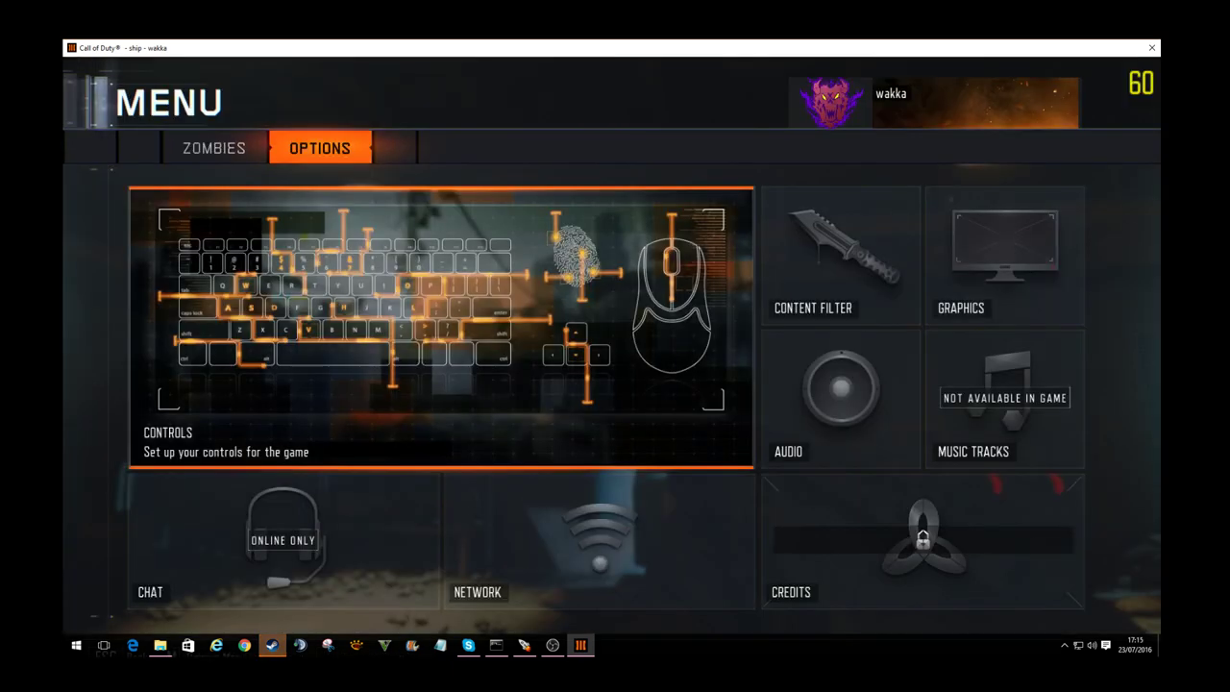
pyautogui.press('Escape')
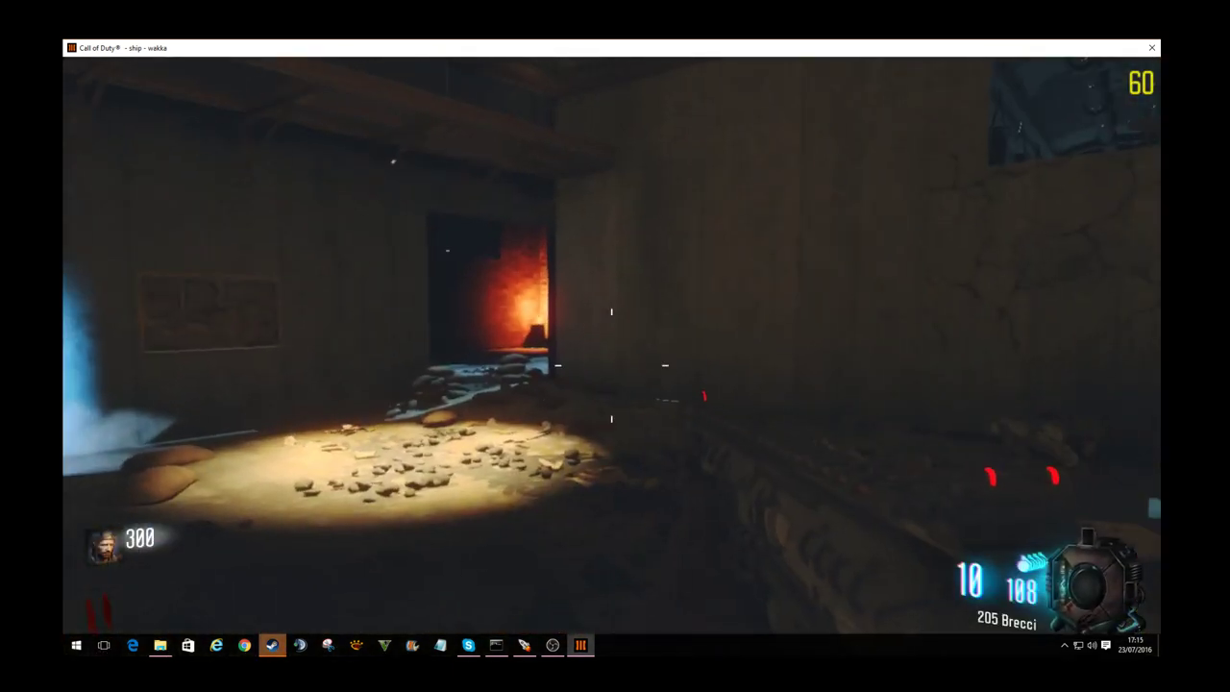
# Step: Shoot a zombie near the stairs doorway, then tour the snowy outdoor yard and return to the main room
pyautogui.press('w')
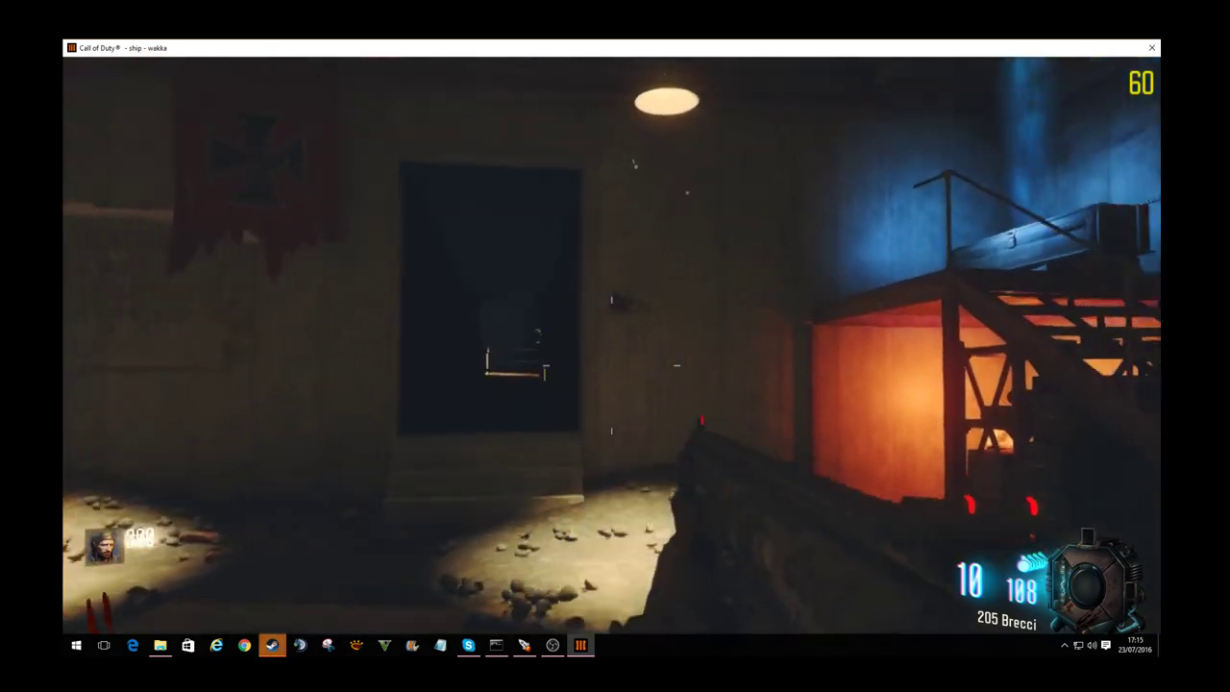
pyautogui.press('w')
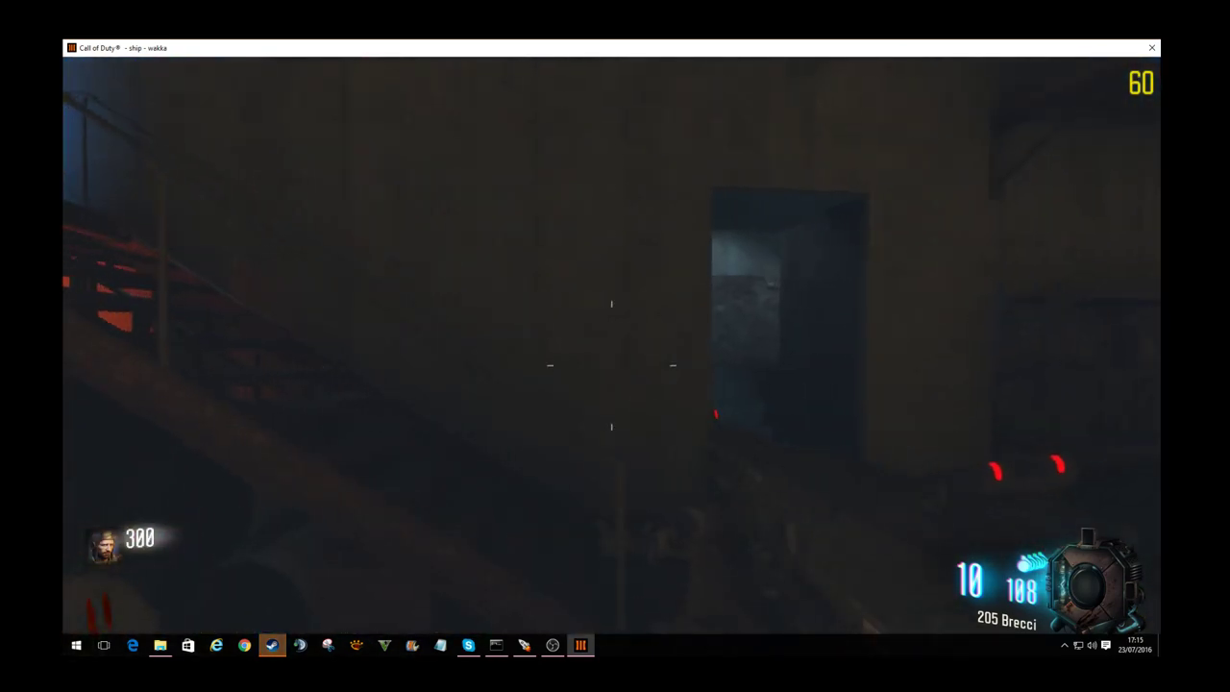
pyautogui.click(611, 366)
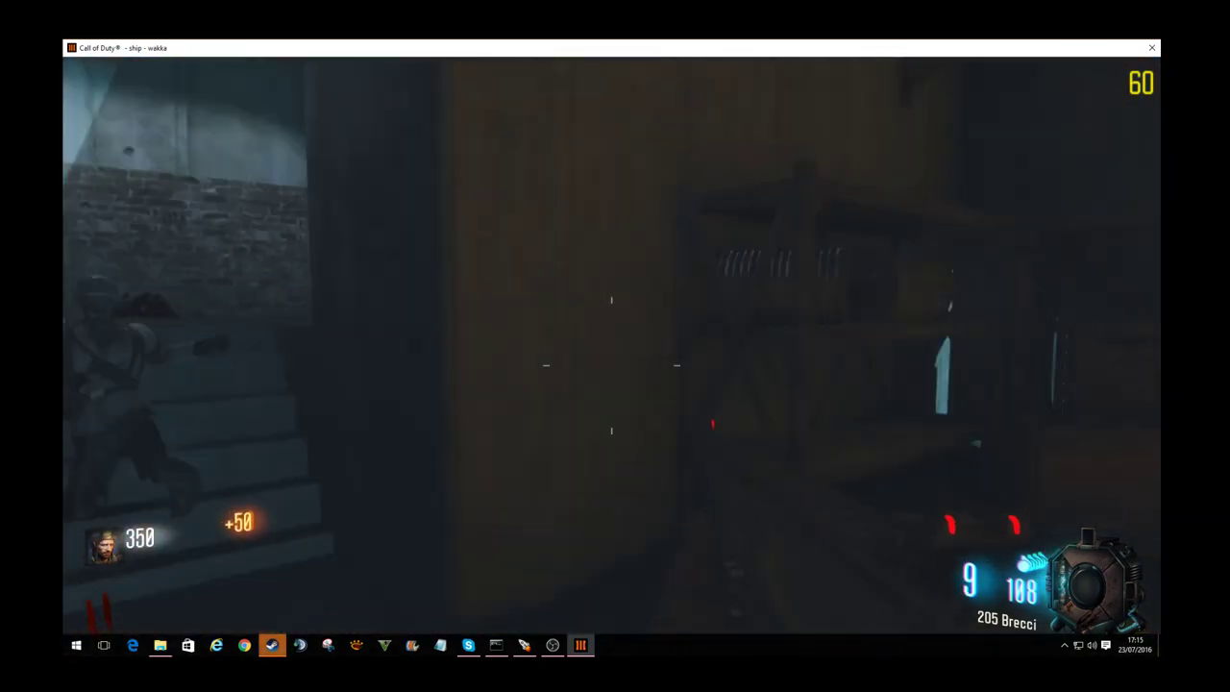
pyautogui.press('w')
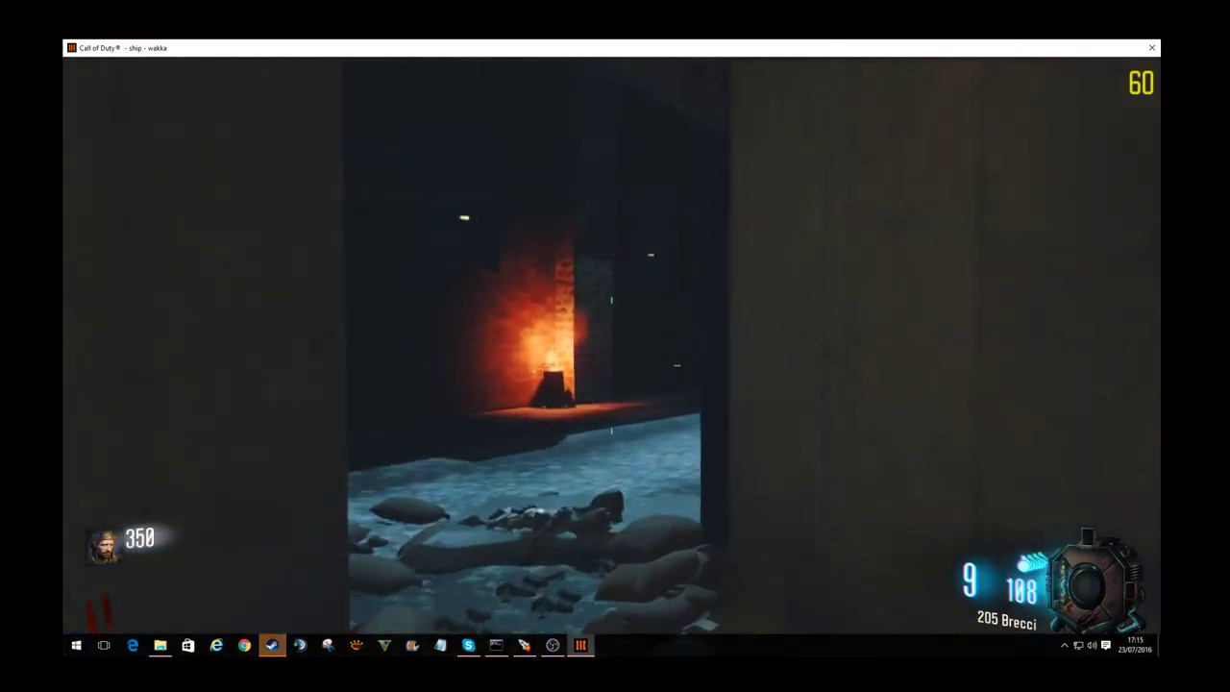
pyautogui.press('w')
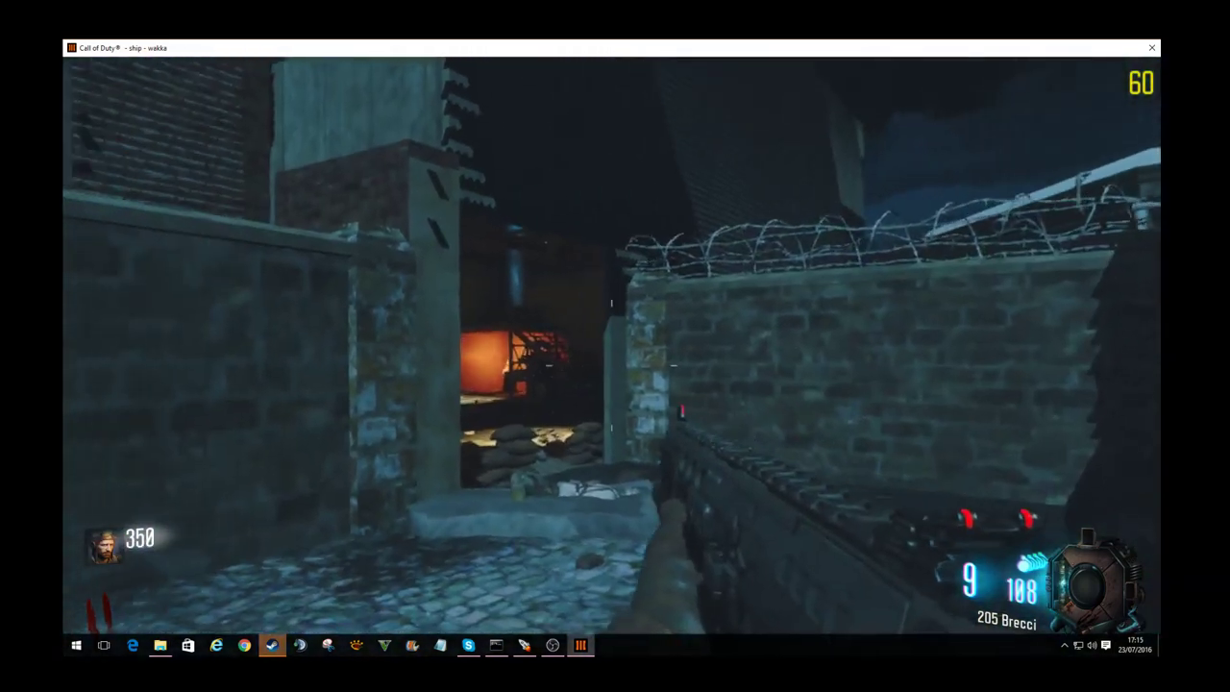
pyautogui.press('w')
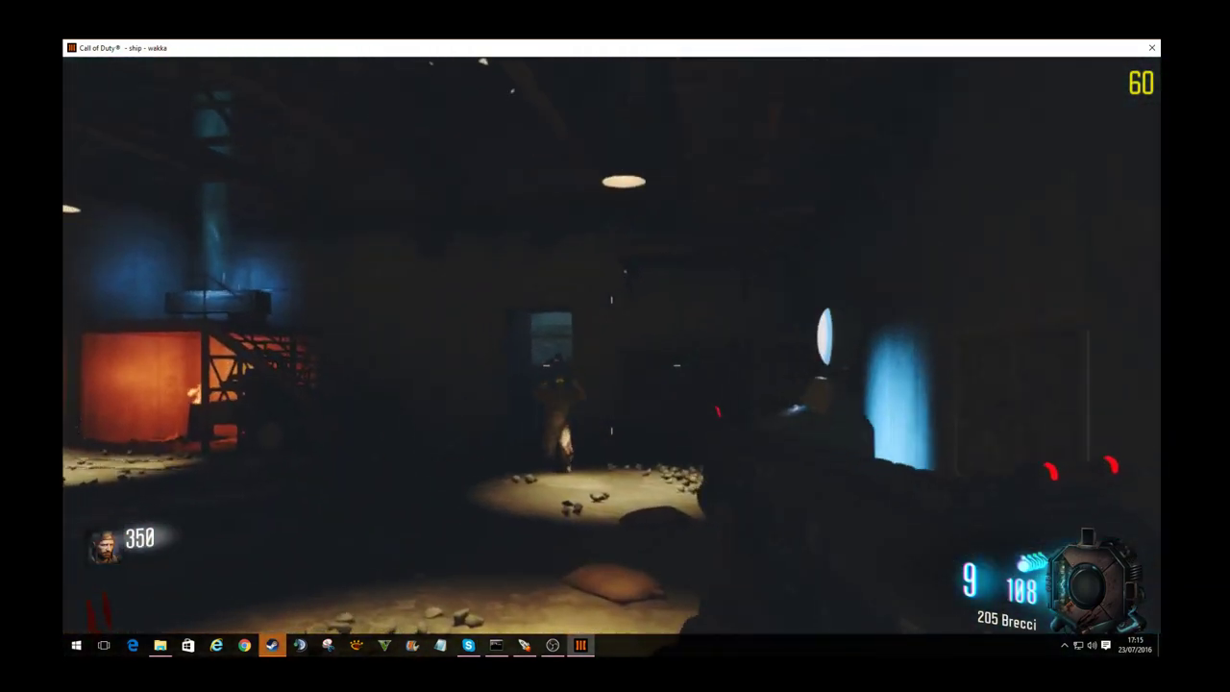
# Step: Fight the zombies approaching in the main room with the 205 Brecci and reload it
pyautogui.press('w')
pyautogui.press('w')
pyautogui.click(612, 365)
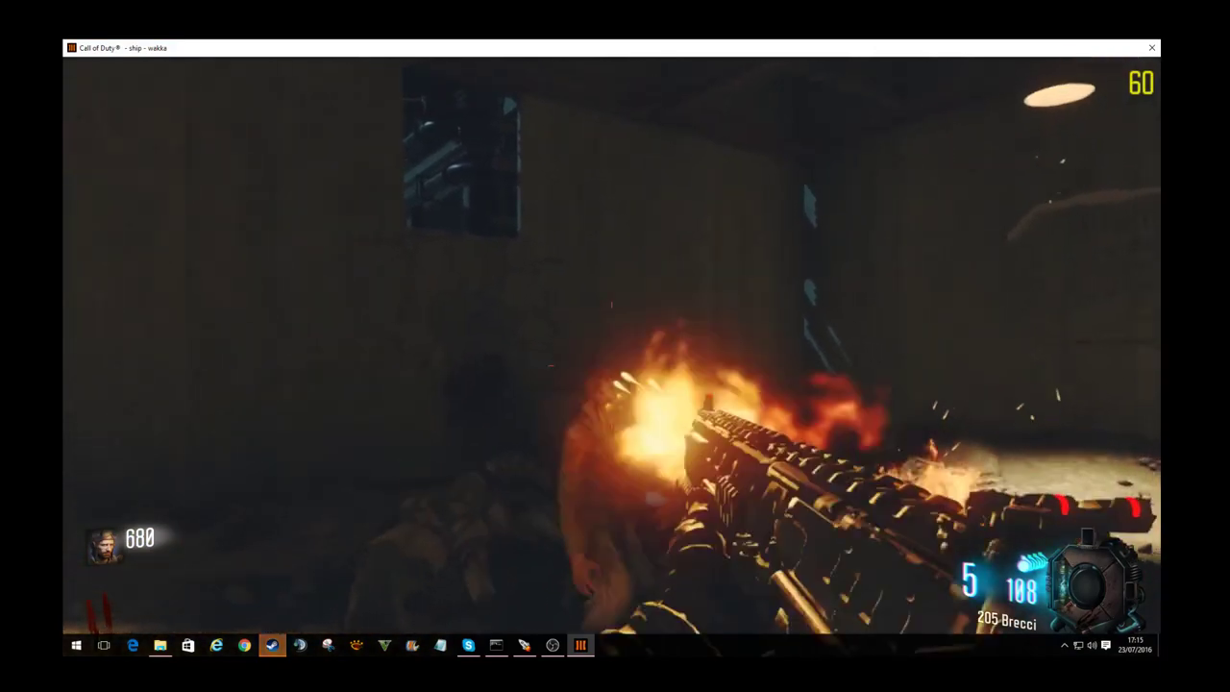
pyautogui.press('r')
pyautogui.press('w')
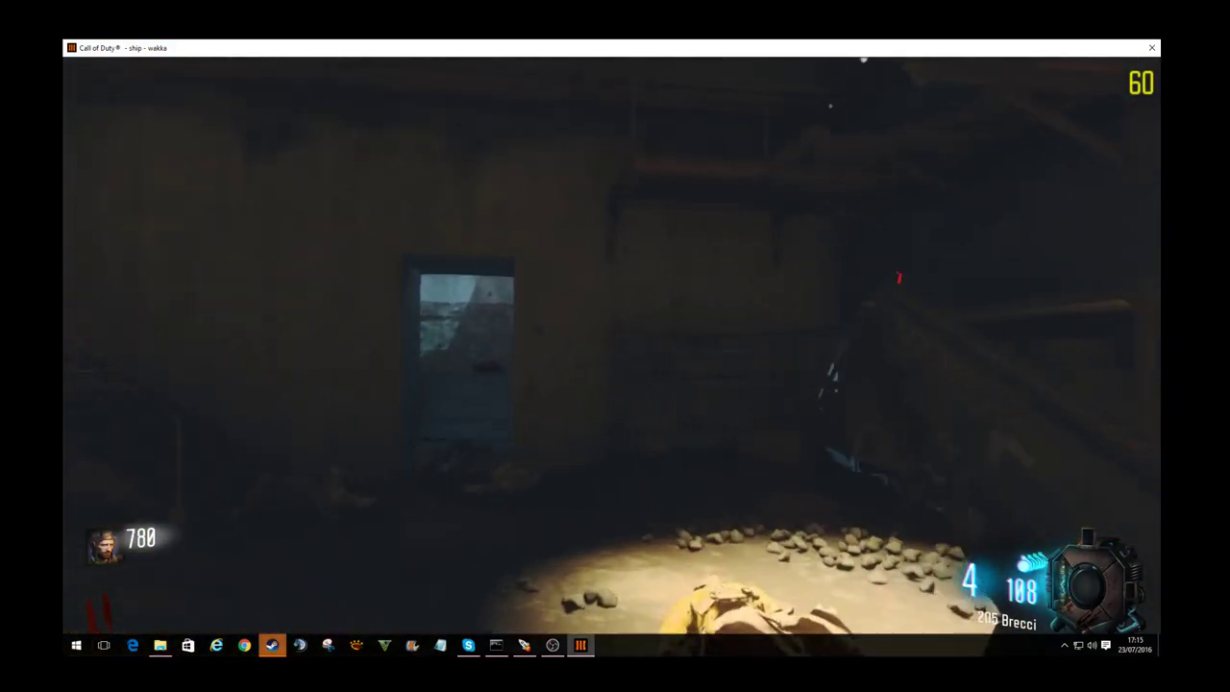
# Step: Tour the cobbled street beyond the main room, past the barrels and brick wall, and return to the room's entrance
pyautogui.press('w')
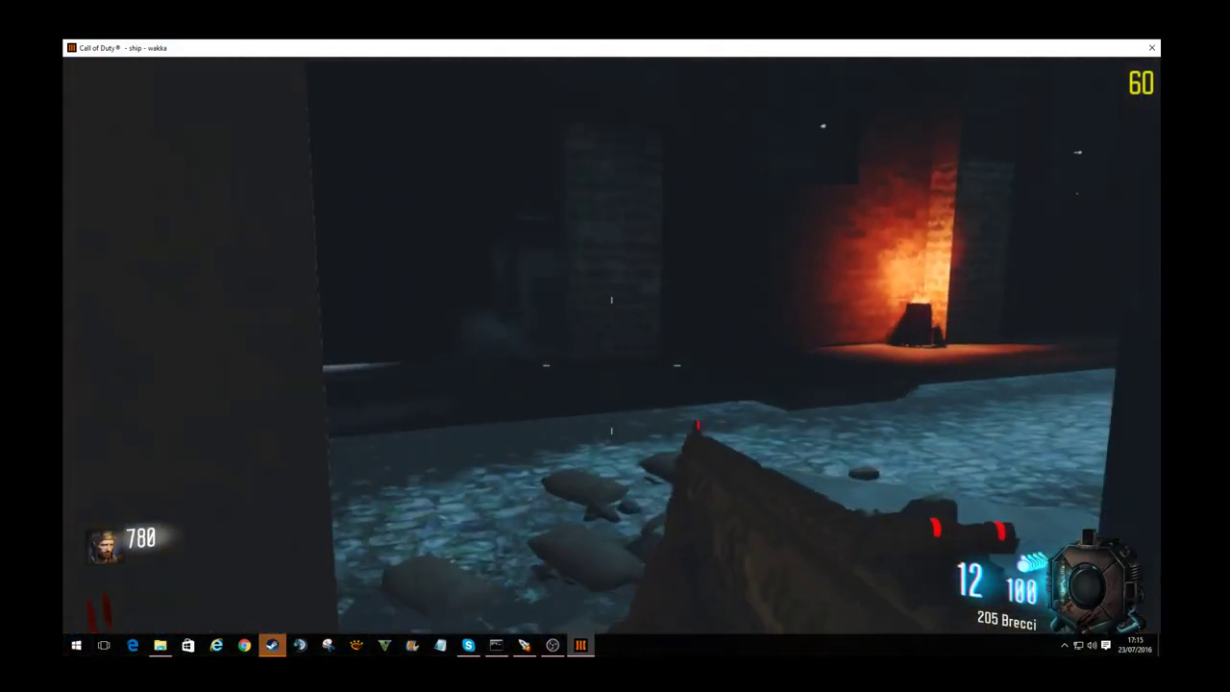
pyautogui.press('w')
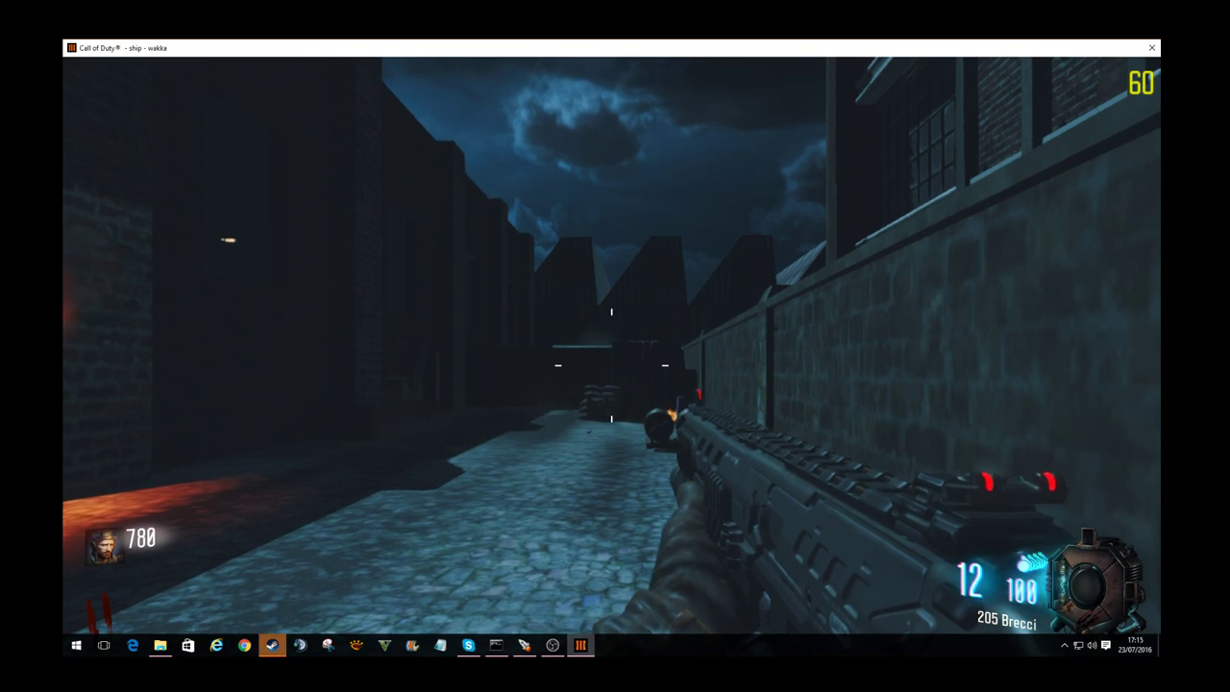
pyautogui.press('w')
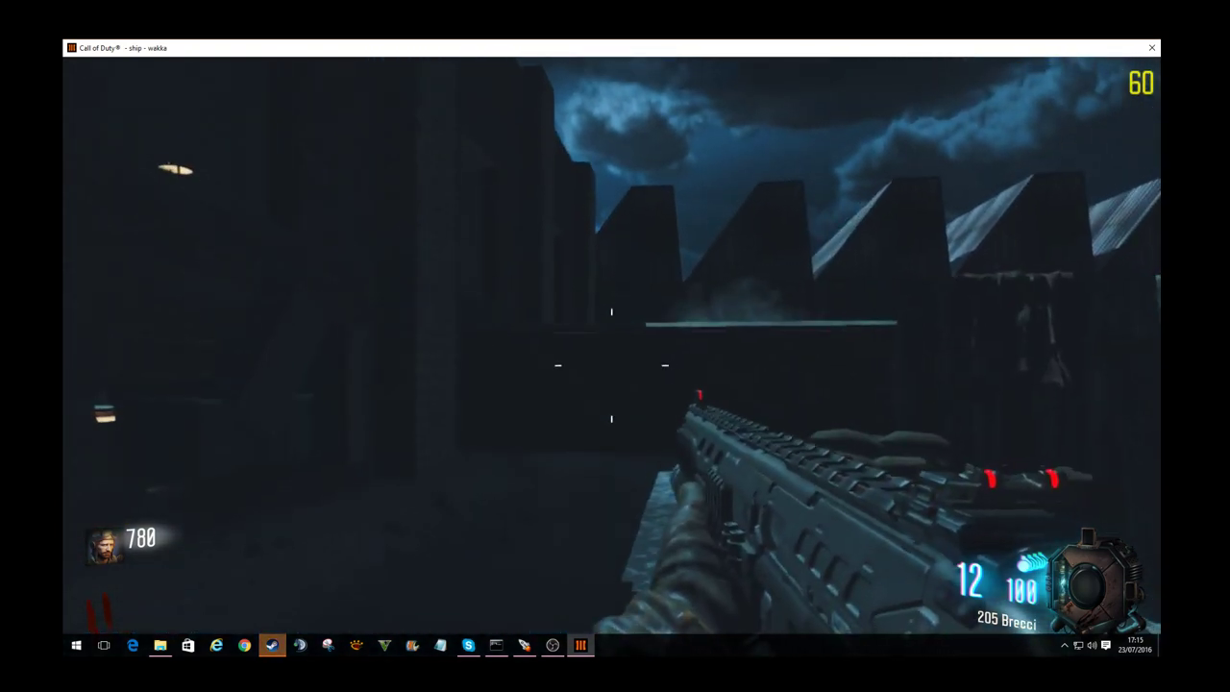
pyautogui.press('w')
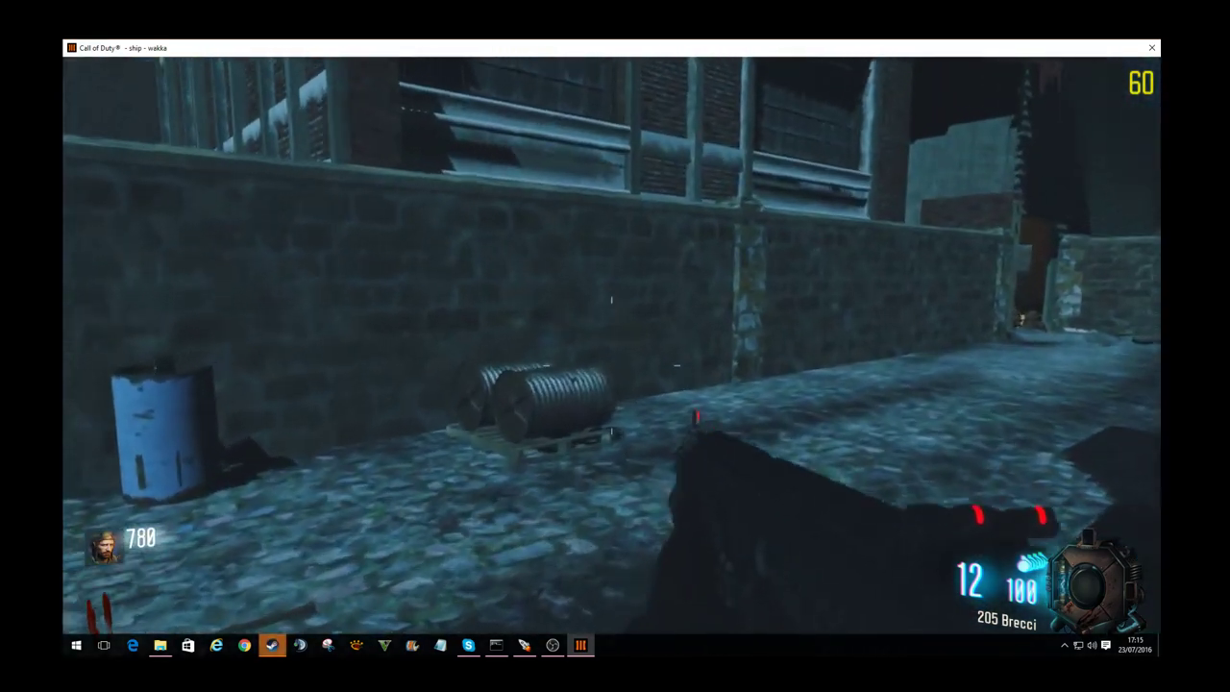
pyautogui.press('w')
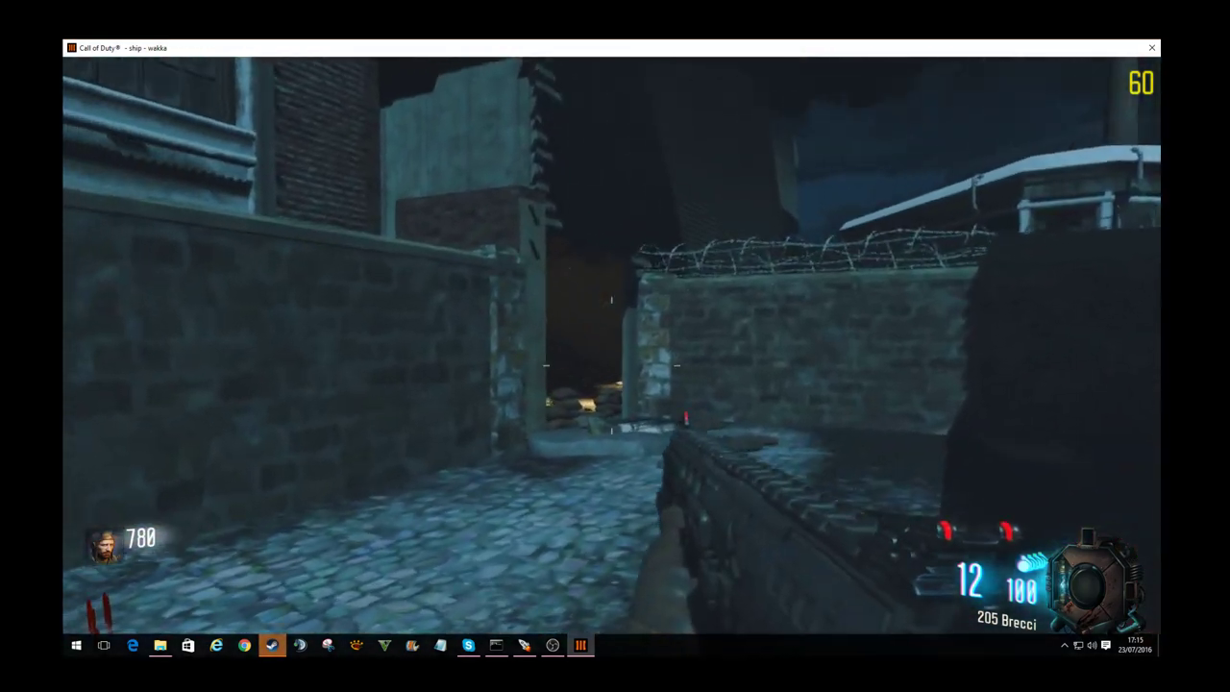
pyautogui.press('w')
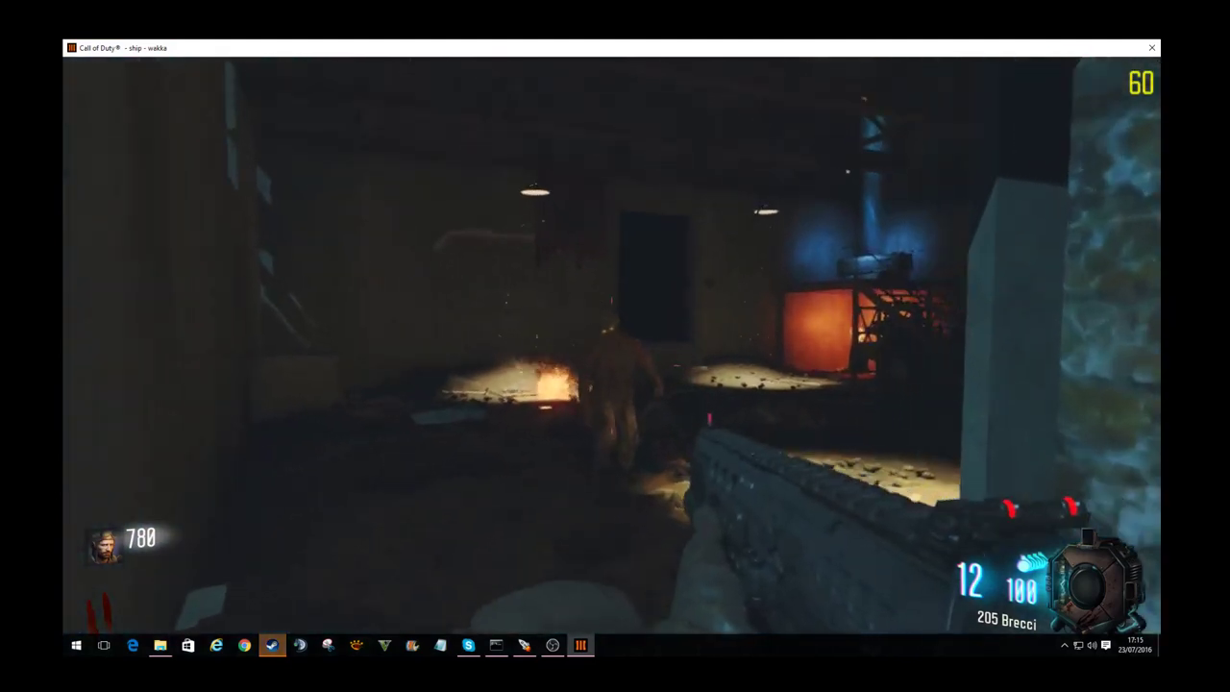
# Step: Shoot the zombies in the main room with the 205 Brecci and reload it
pyautogui.click(611, 365)
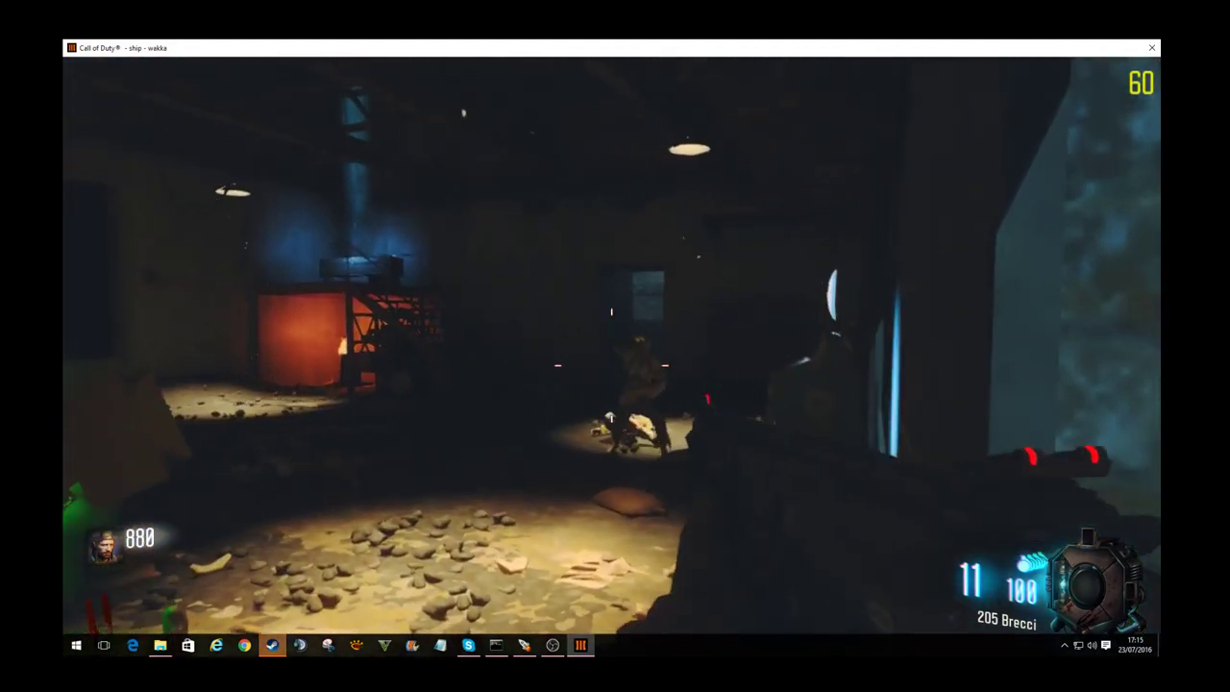
pyautogui.click(612, 366)
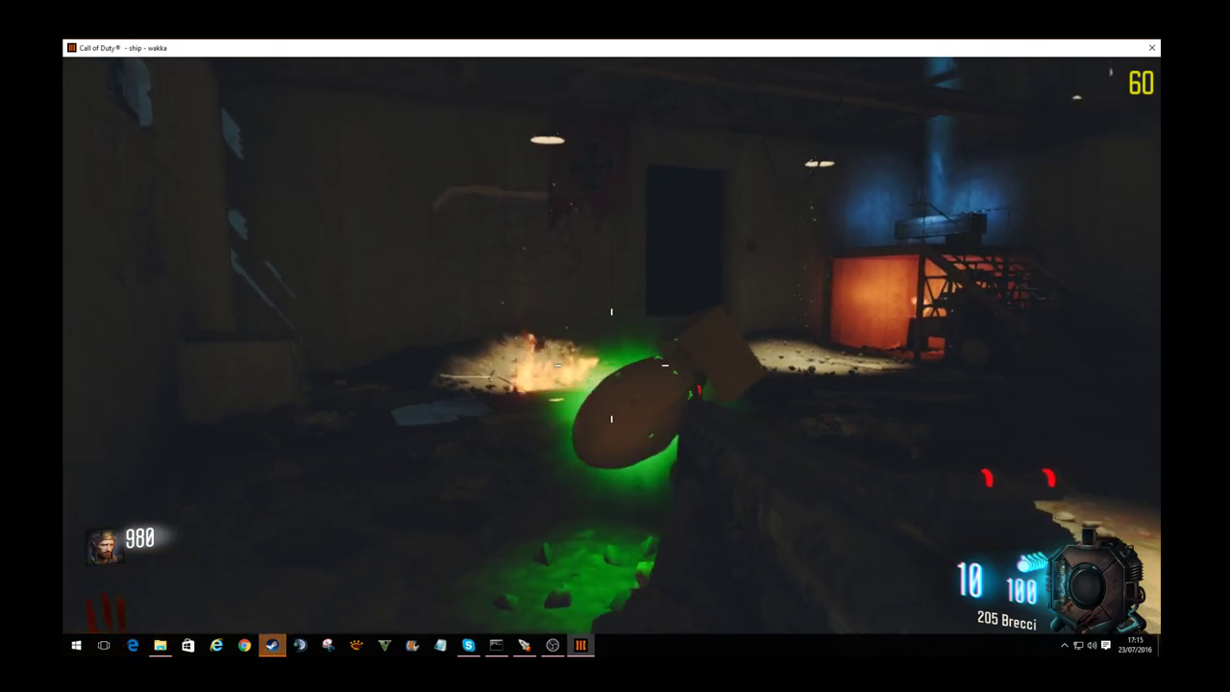
pyautogui.press('w')
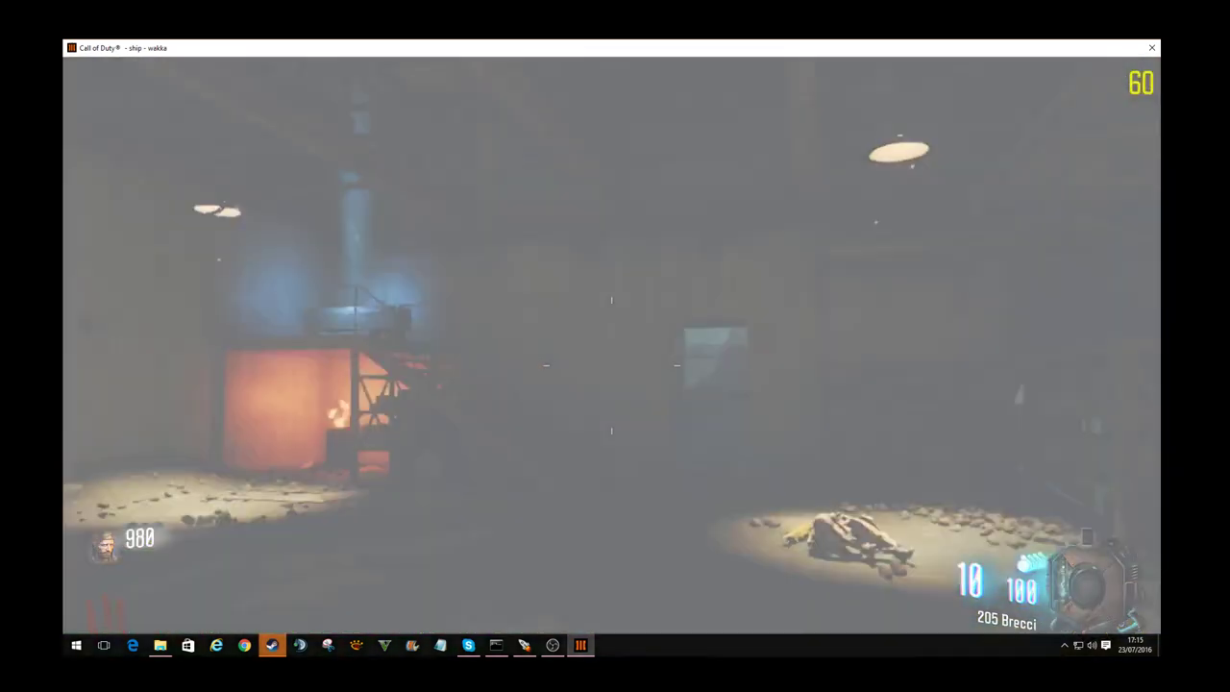
pyautogui.press('r')
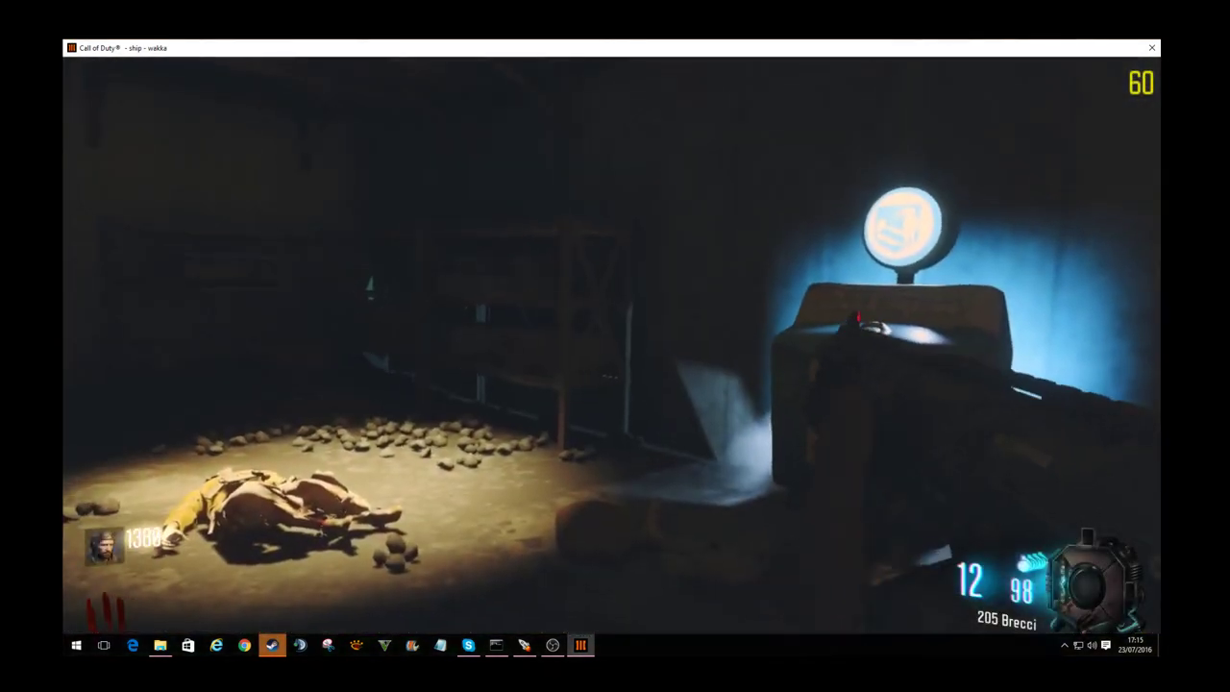
# Step: Buy the perk from the blue-lit machine beside the shelves in the main room
pyautogui.press('w')
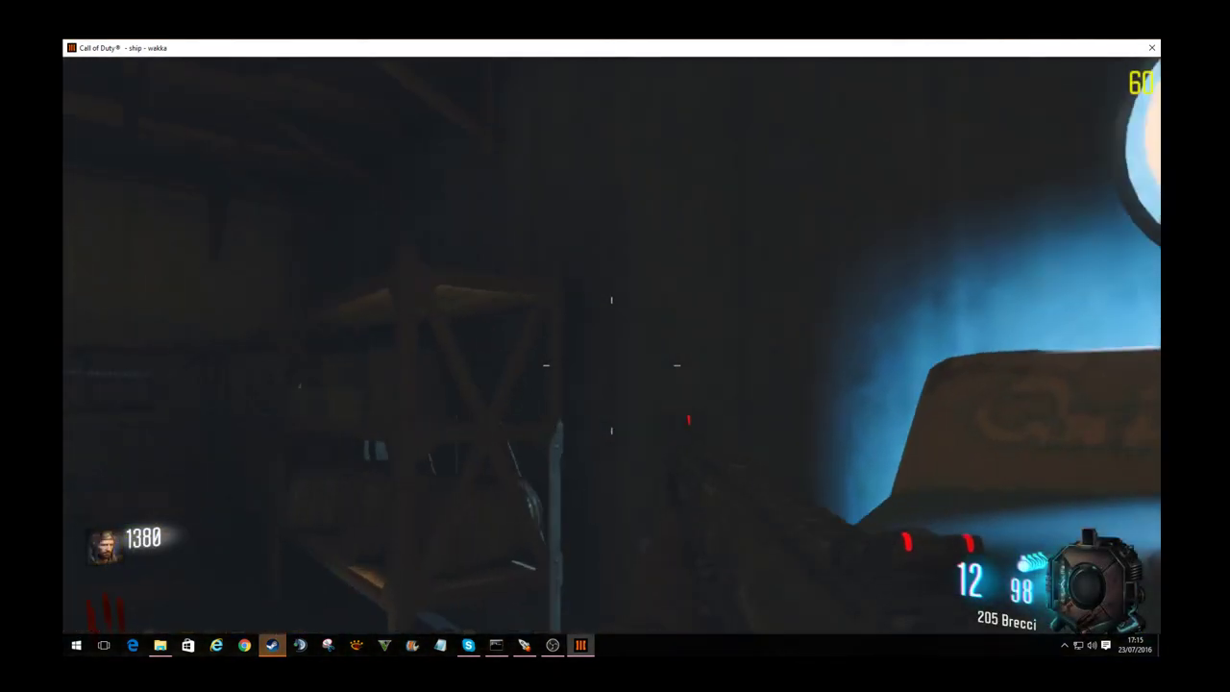
pyautogui.press('s')
pyautogui.press('w')
pyautogui.press('s')
pyautogui.press('w')
pyautogui.press('f')
pyautogui.press('v')
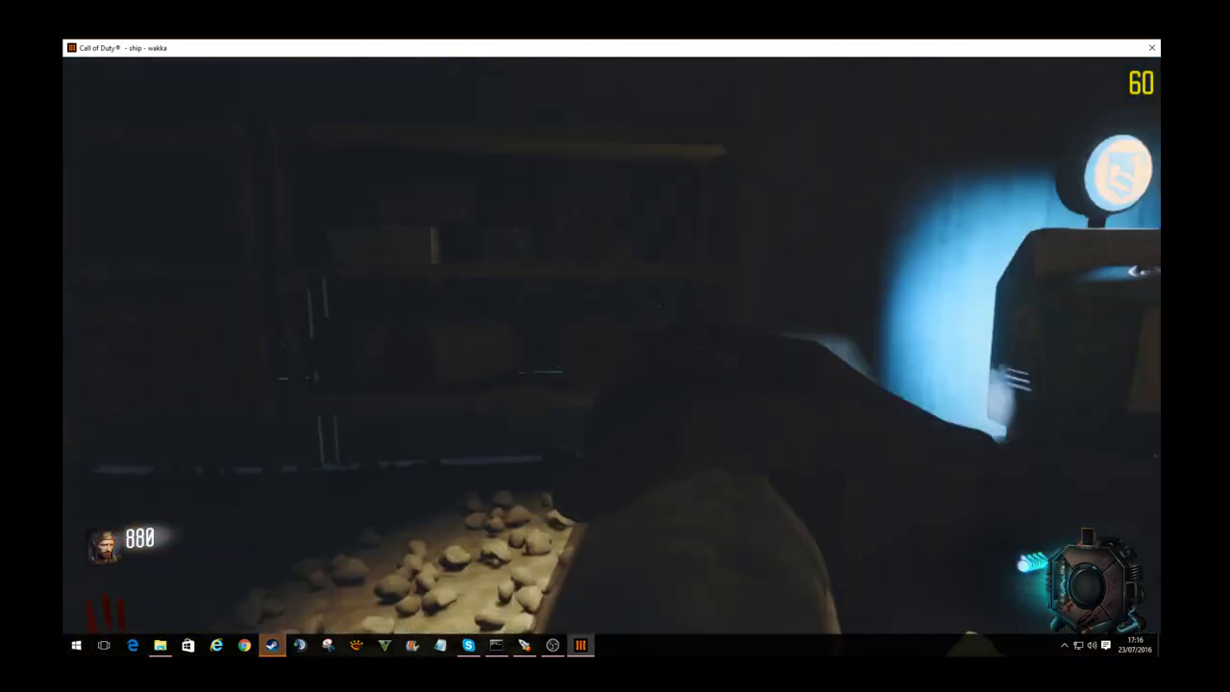
# Step: Go out to the cobbled street and shoot the zombies approaching there with the 205 Brecci
pyautogui.press('w')
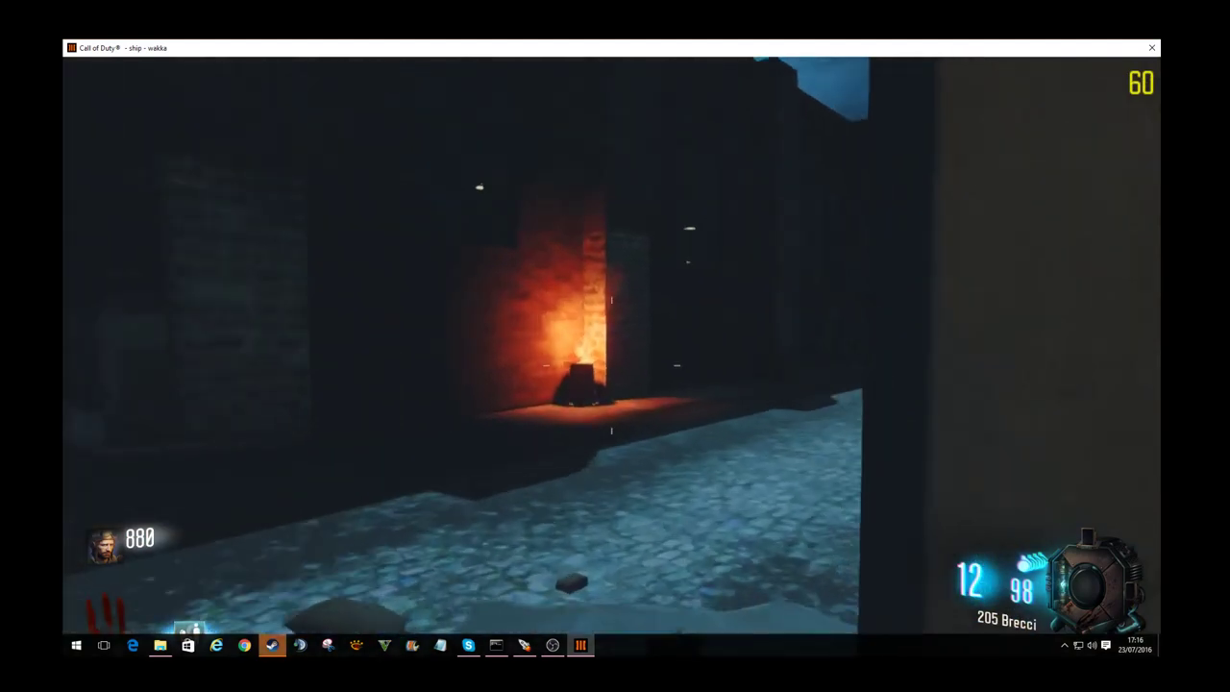
pyautogui.press('w')
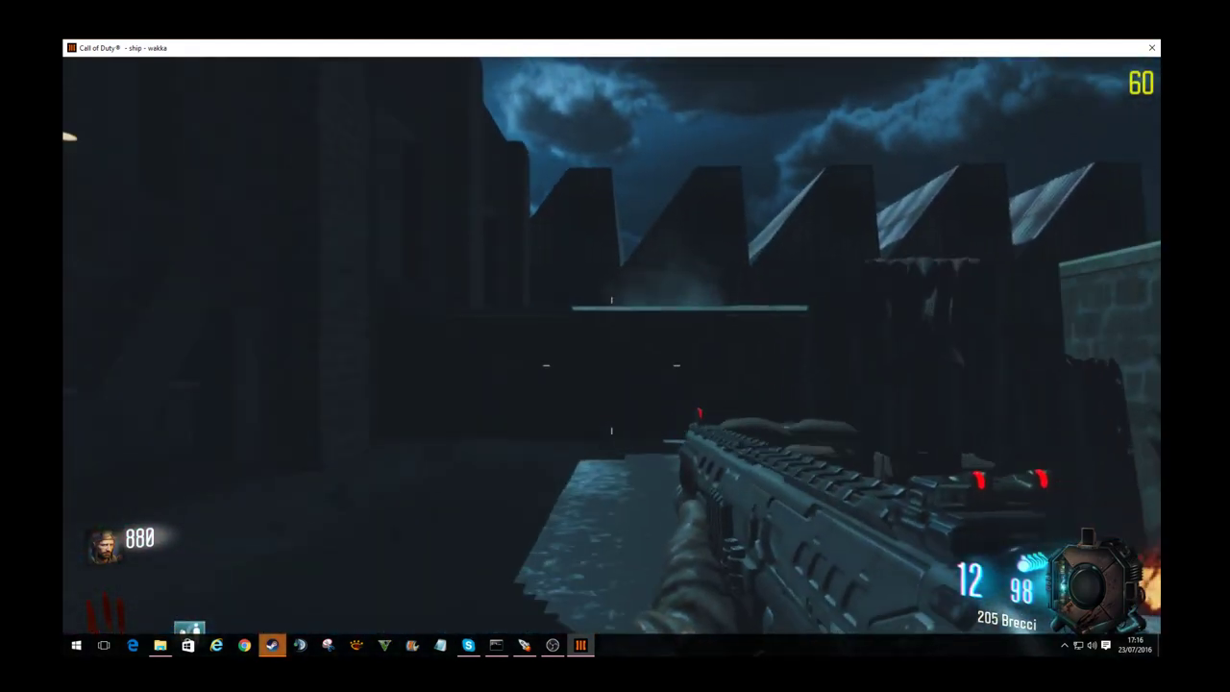
pyautogui.press('s')
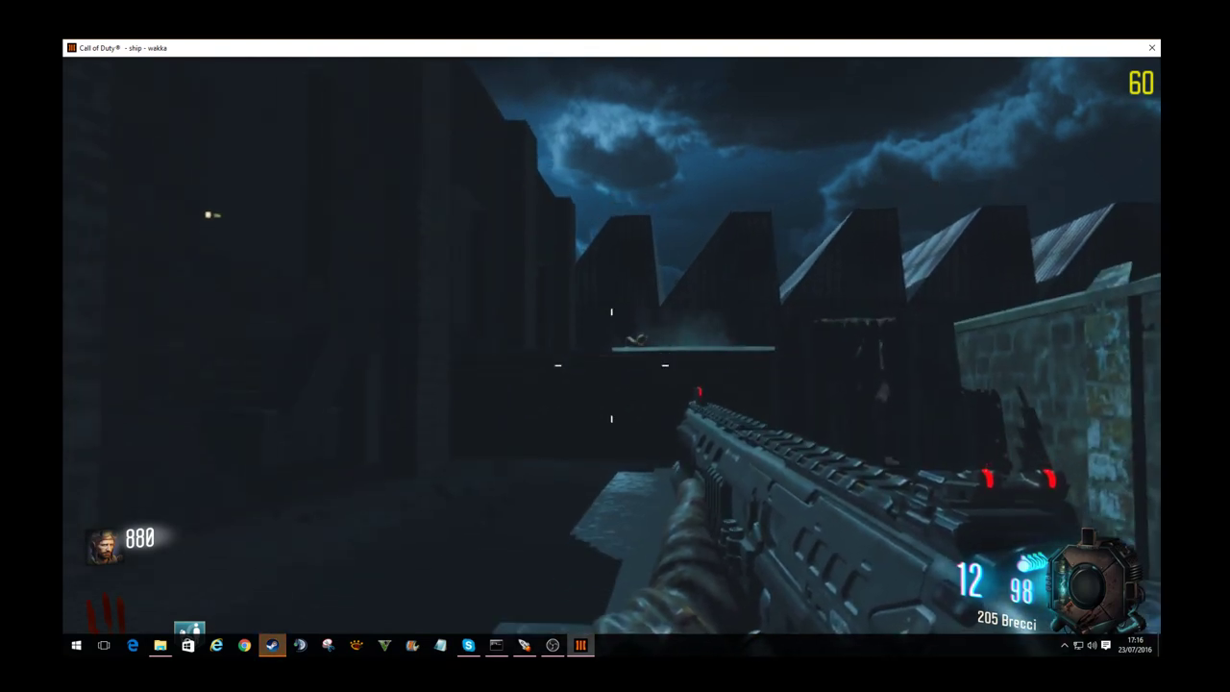
pyautogui.click(611, 366)
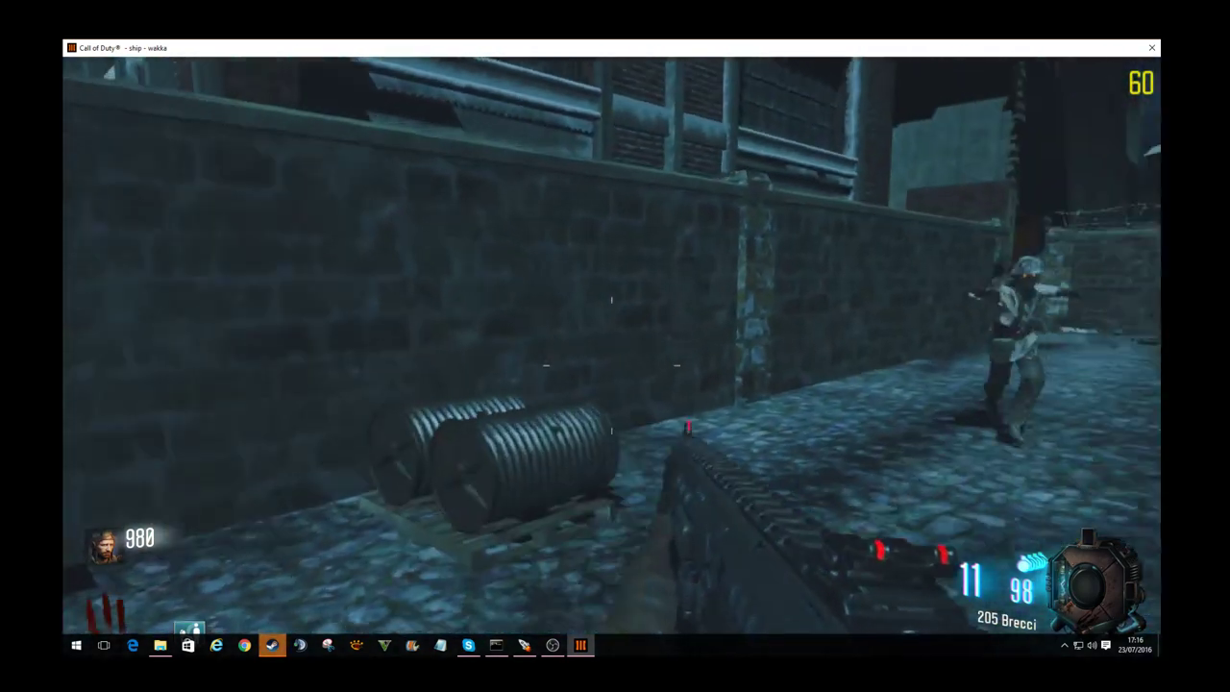
pyautogui.click(612, 365)
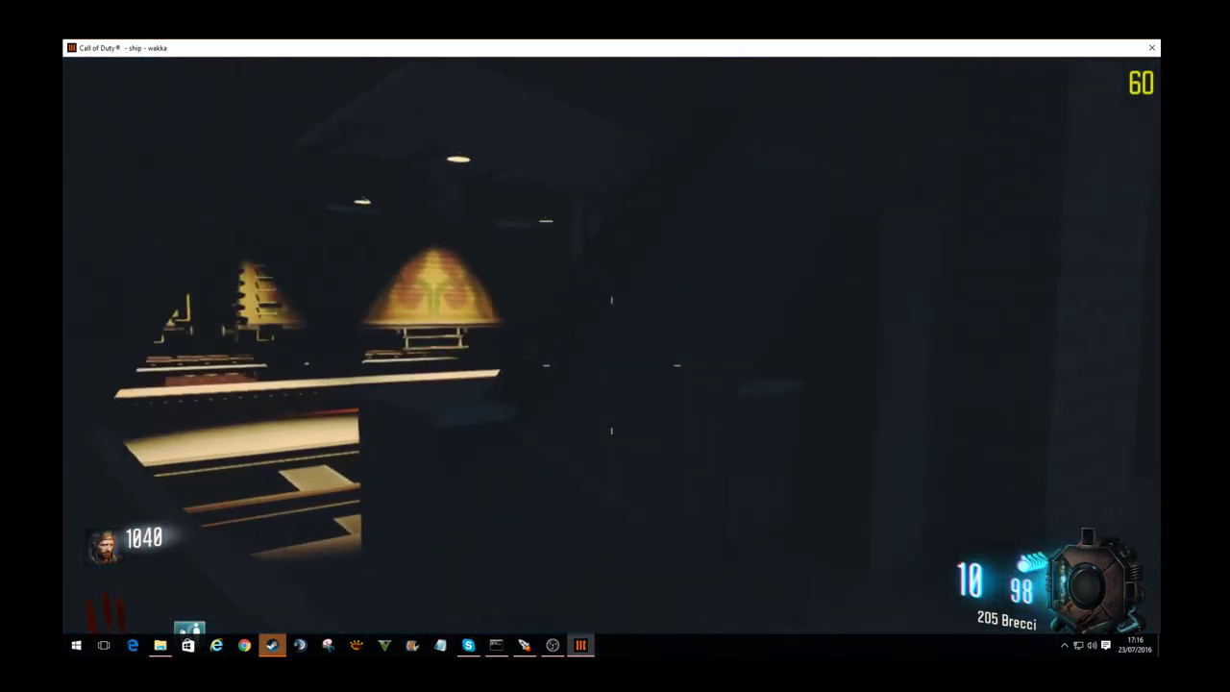
# Step: Buy access to the dark area with the rail tracks, reload the 205 Brecci, and pick up the Death Machine
pyautogui.press('f')
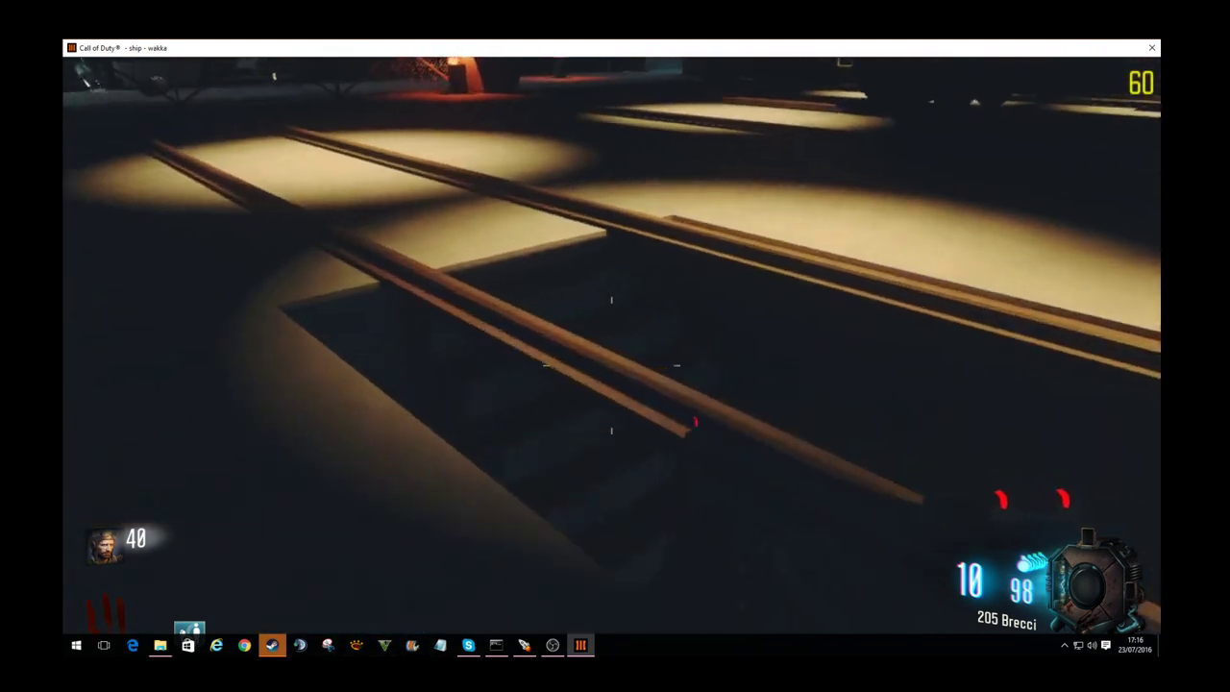
pyautogui.press('r')
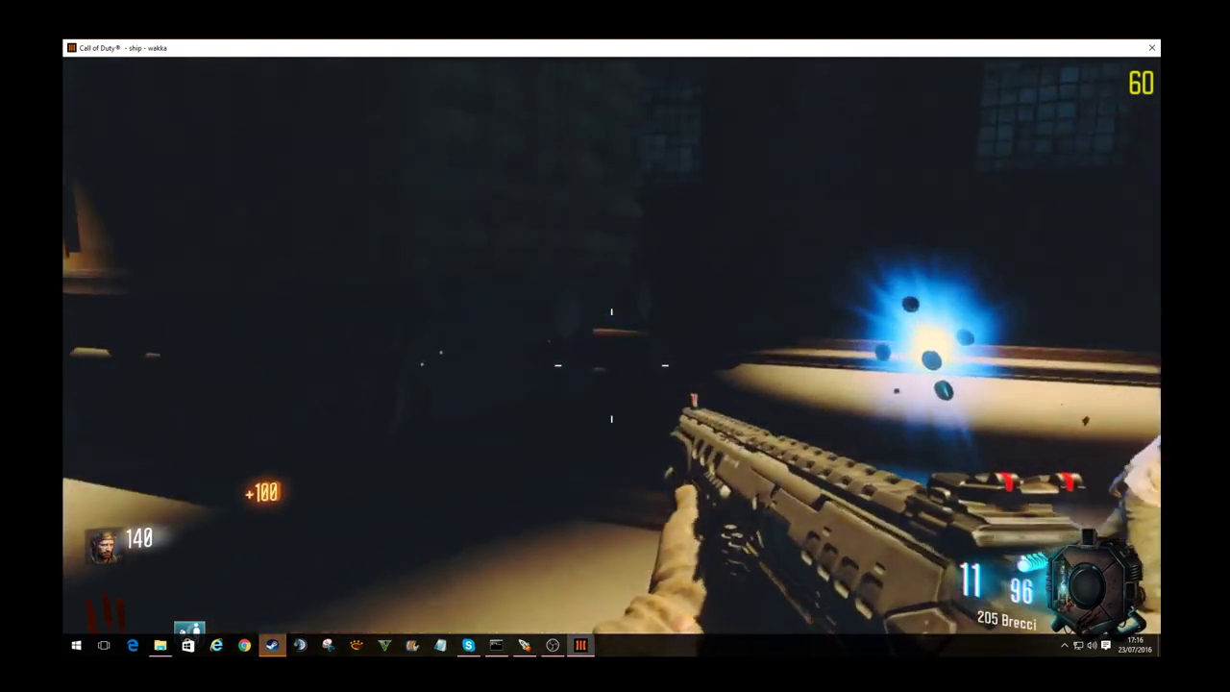
pyautogui.press('w')
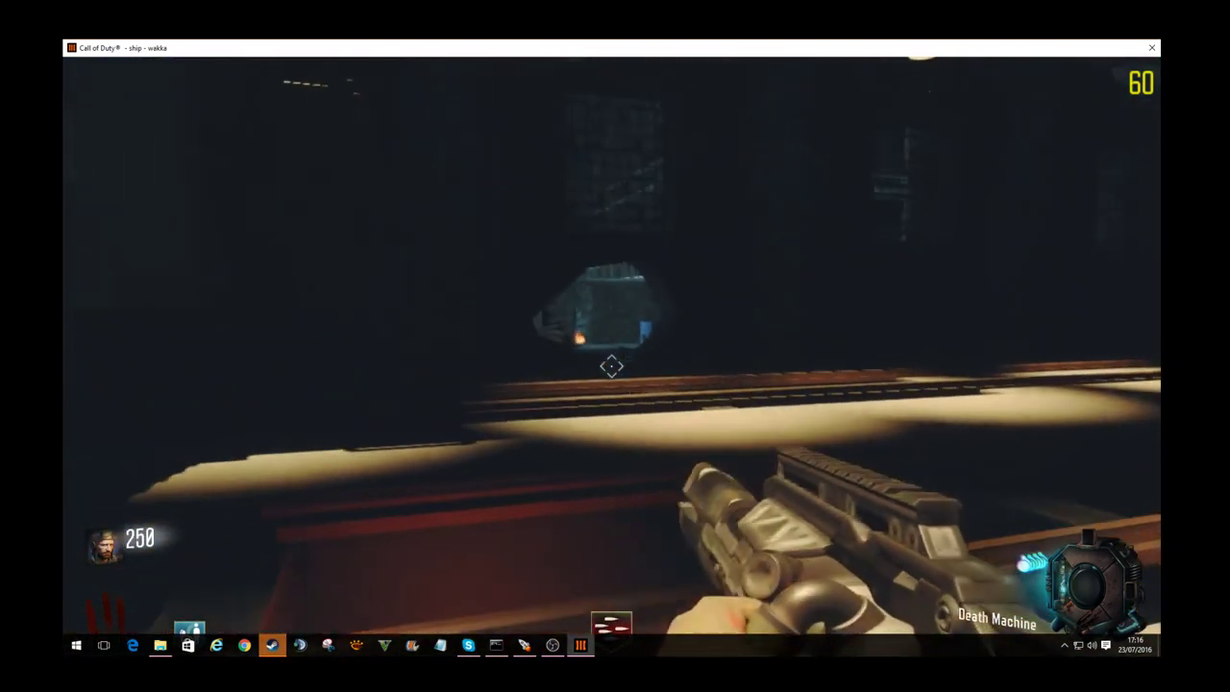
# Step: Fire the Death Machine at the zombies through the hole in the wall and out on the cobbled street
pyautogui.press('w')
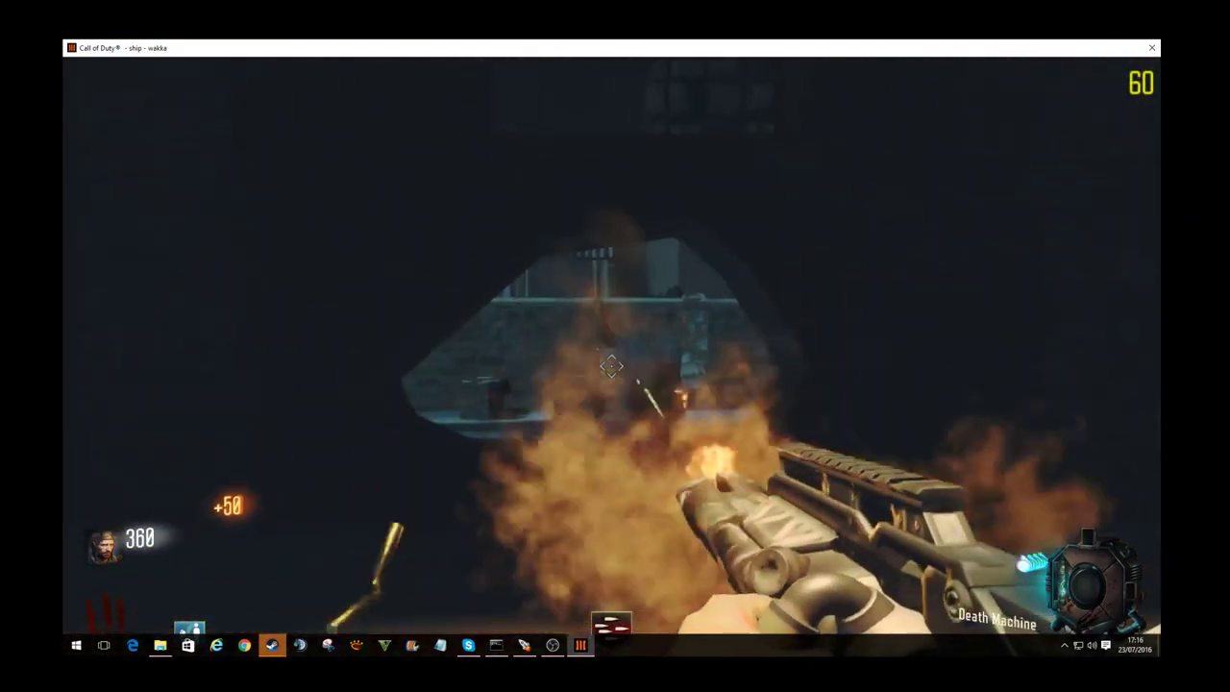
pyautogui.press('w')
pyautogui.click(611, 366)
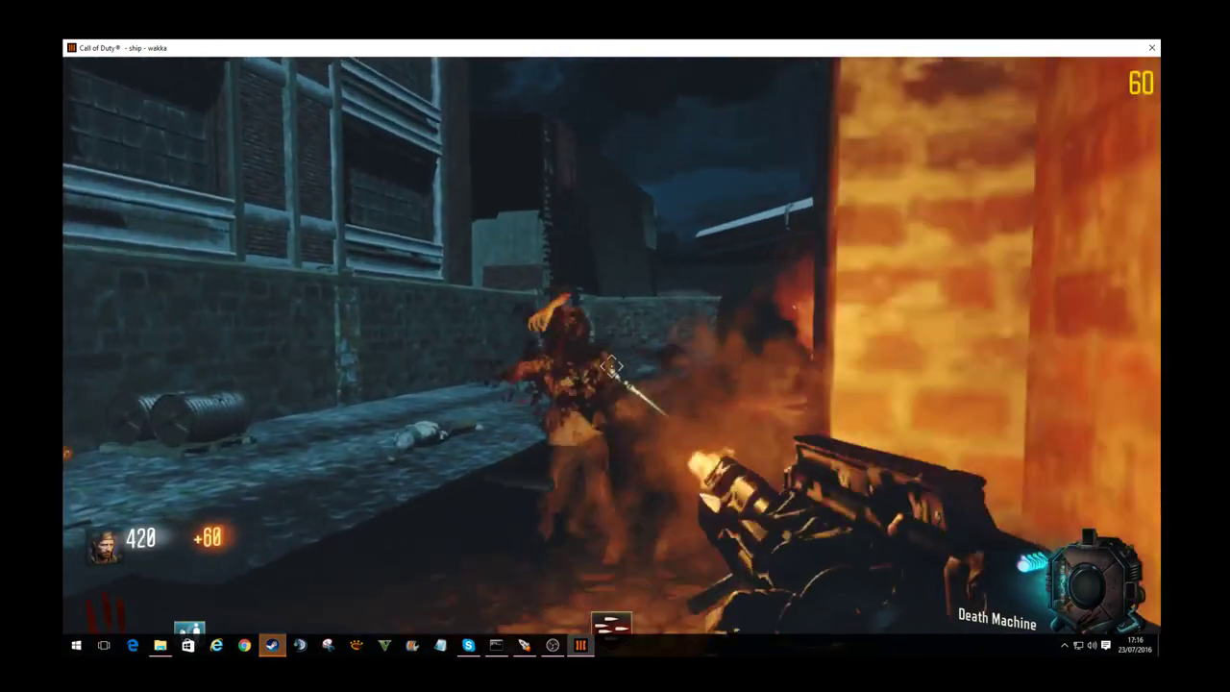
pyautogui.press('w')
pyautogui.click(611, 366)
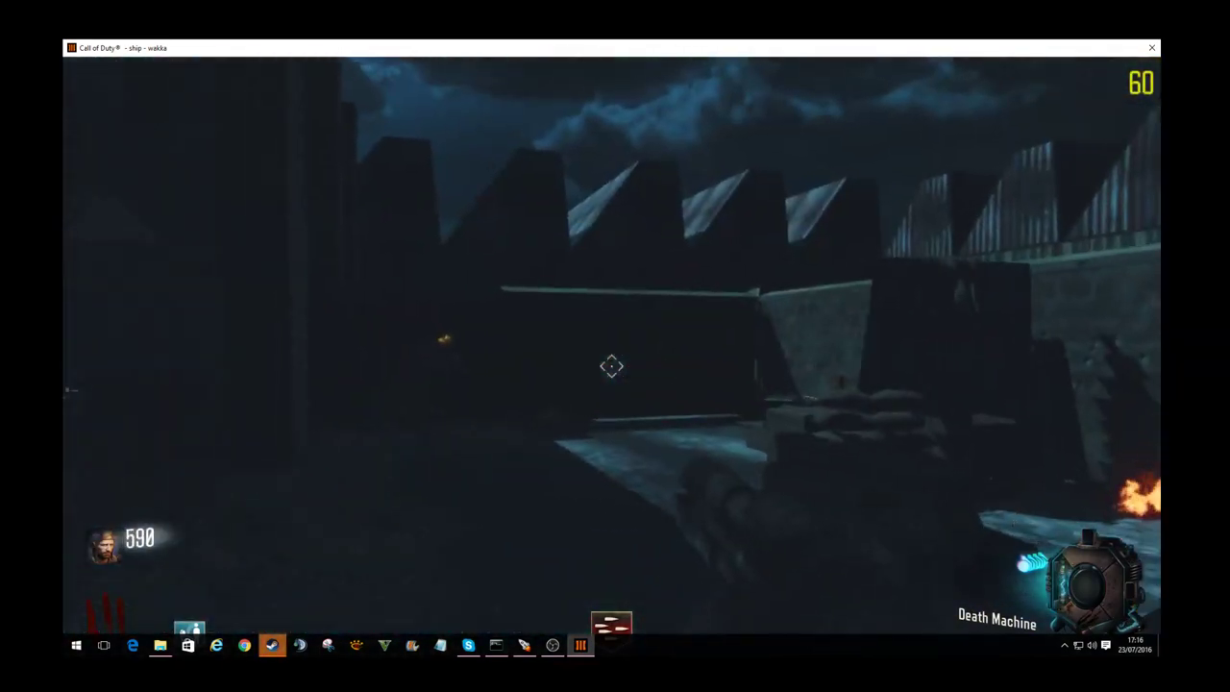
pyautogui.click(611, 366)
# Step: Patrol between the cobbled street and the main room's entrance with the Death Machine, ending inside the main room
pyautogui.press('w')
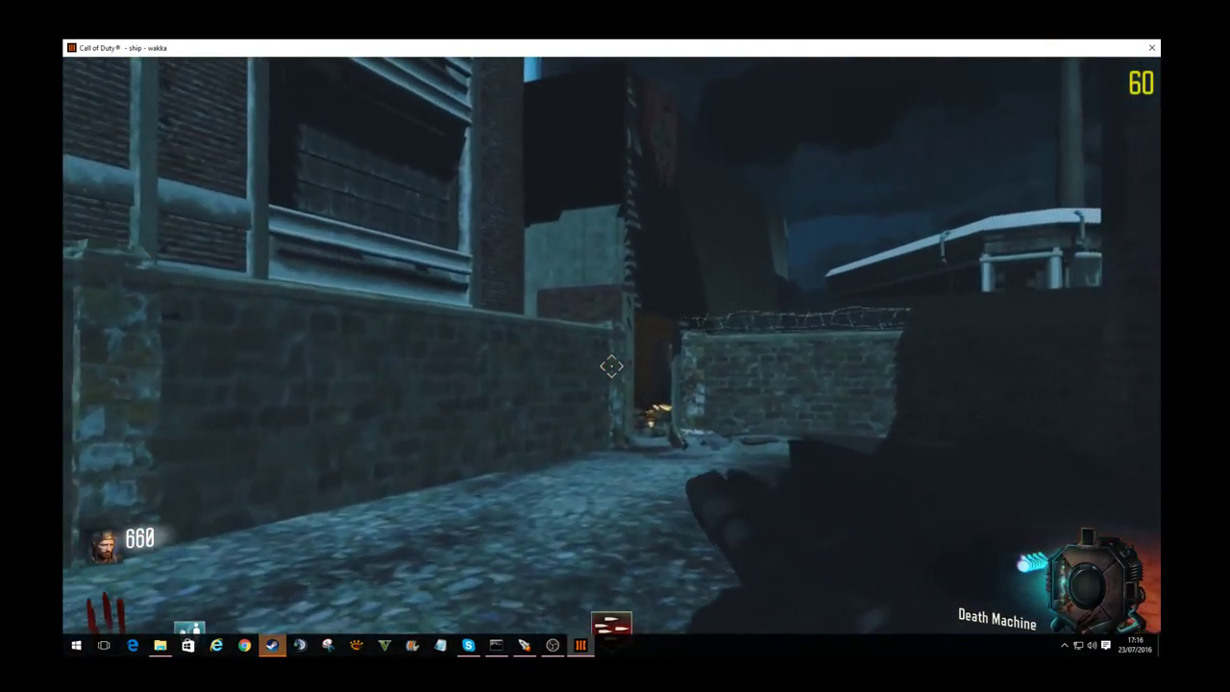
pyautogui.press('w')
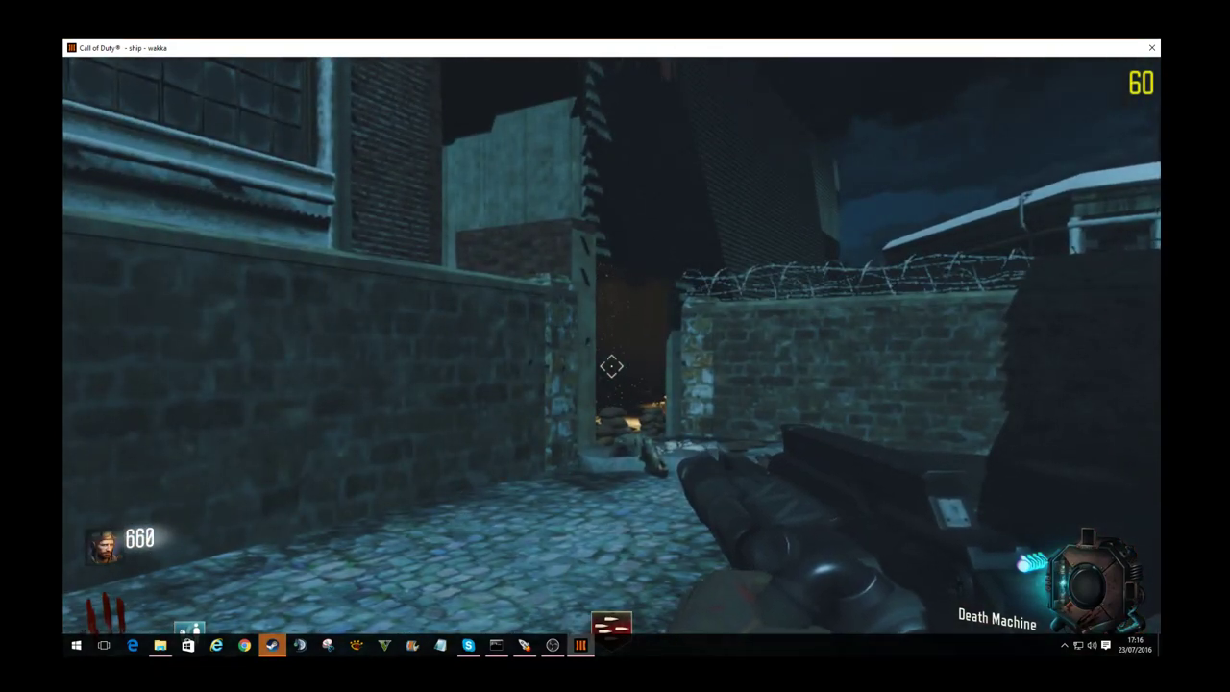
pyautogui.press('w')
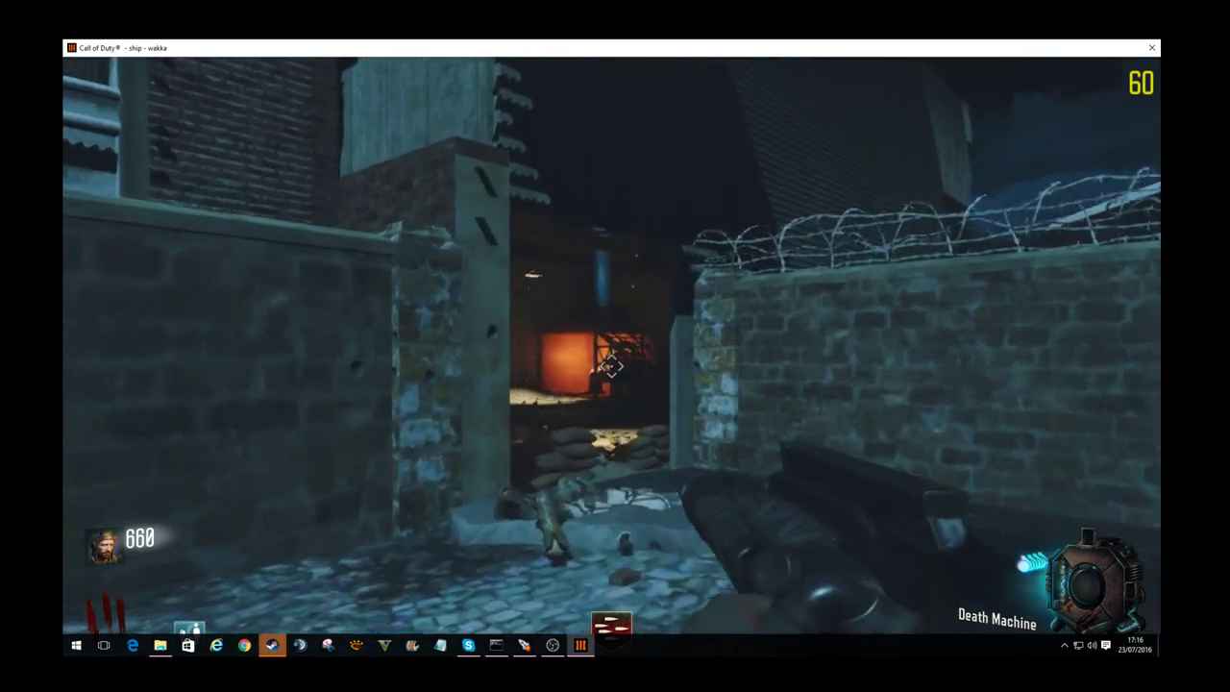
pyautogui.press('w')
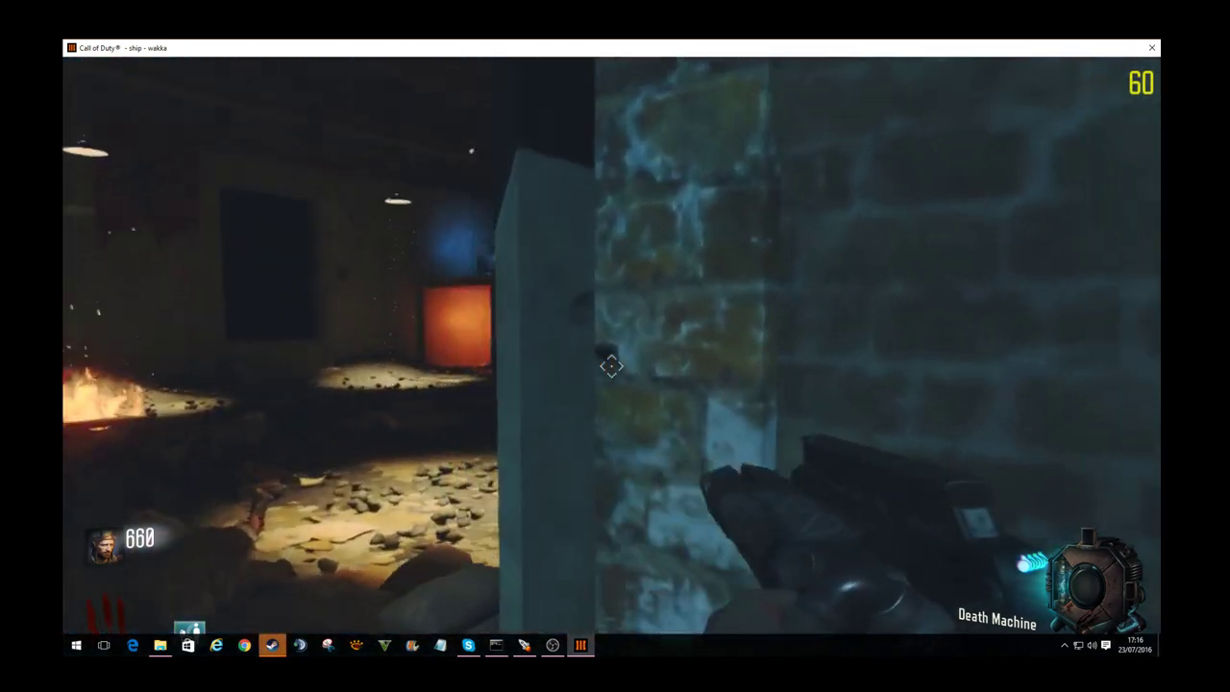
pyautogui.press('w')
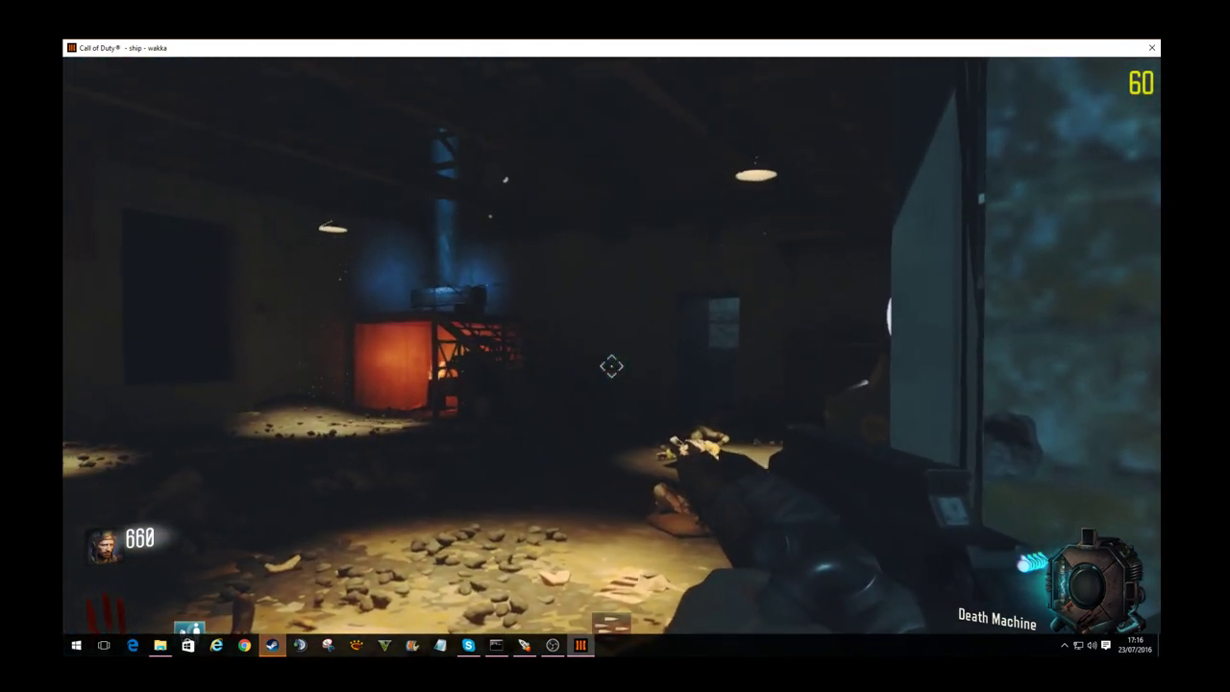
pyautogui.press('w')
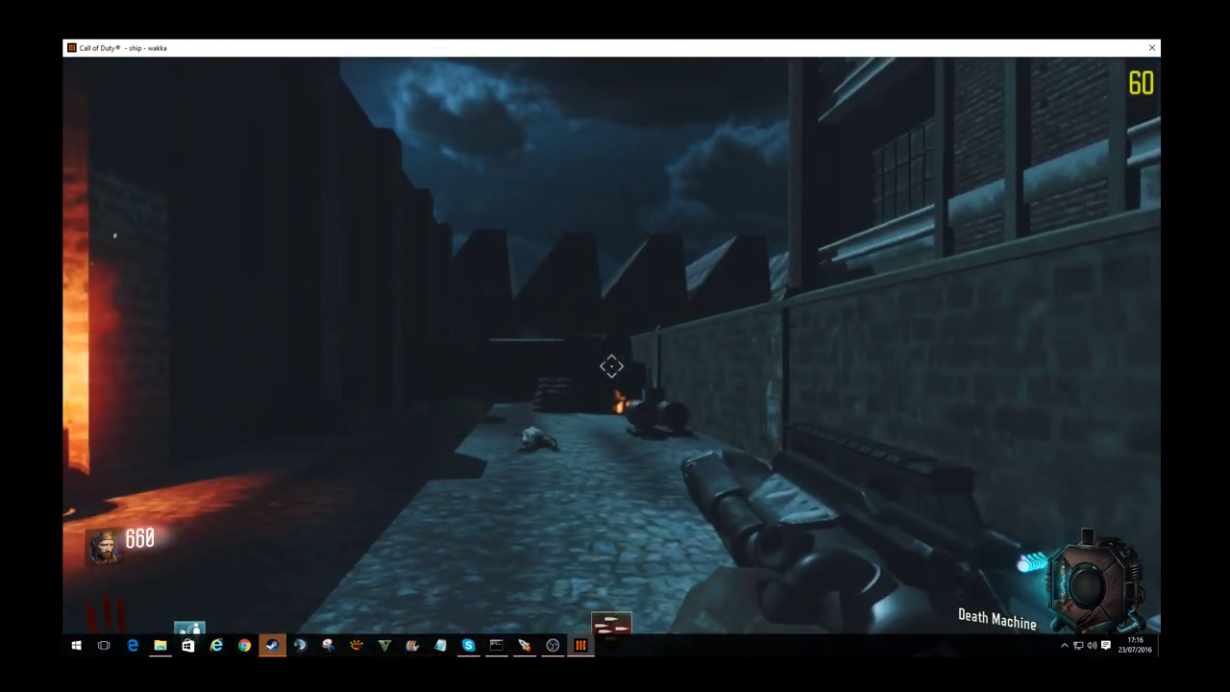
pyautogui.press('w')
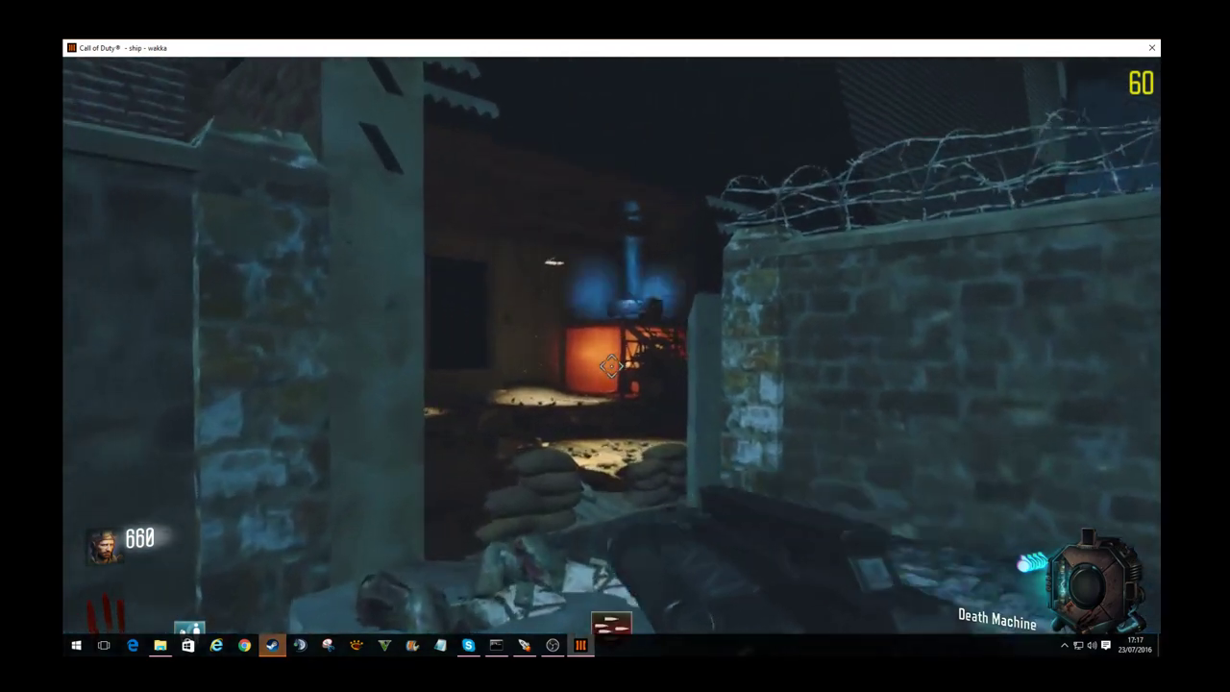
pyautogui.press('w')
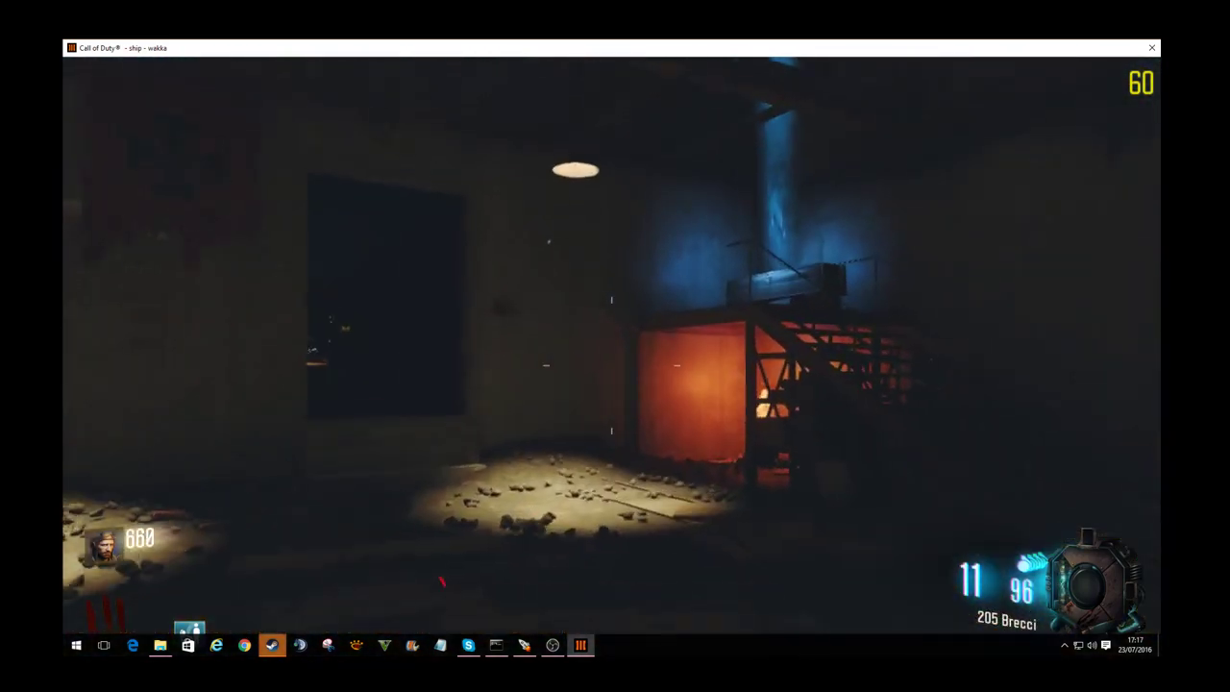
# Step: Shoot the zombie at the dark opening in the main room, head back to the street, and reload the 205 Brecci
pyautogui.press('w')
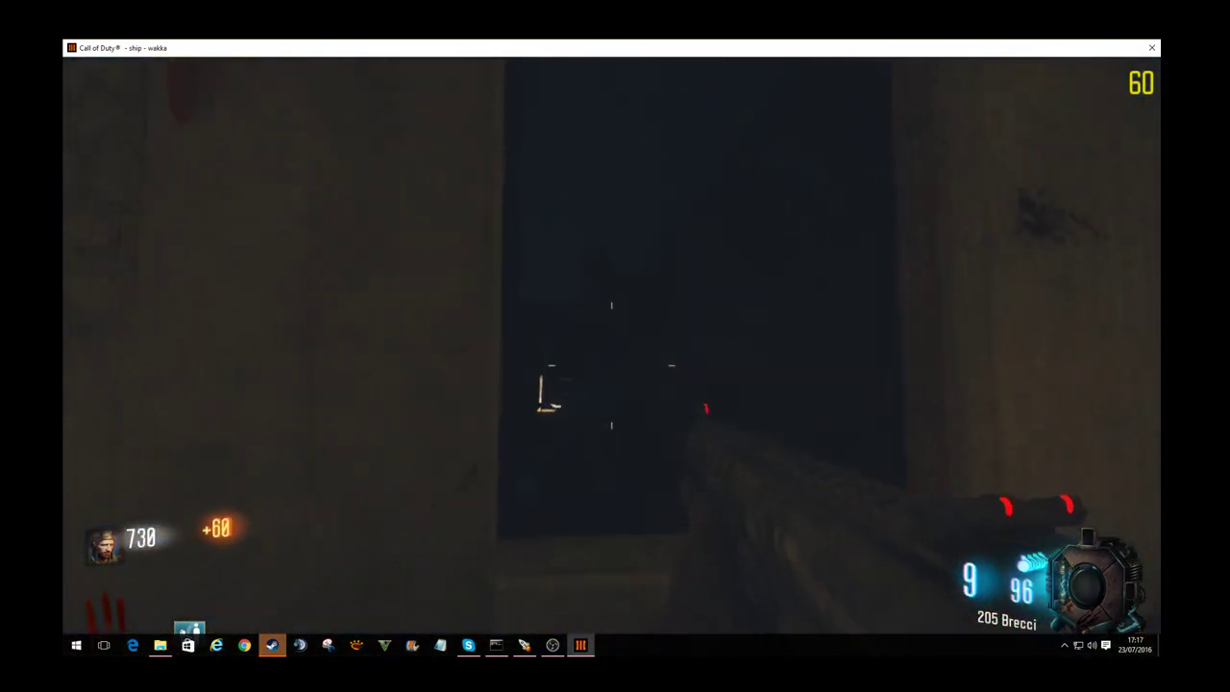
pyautogui.press('w')
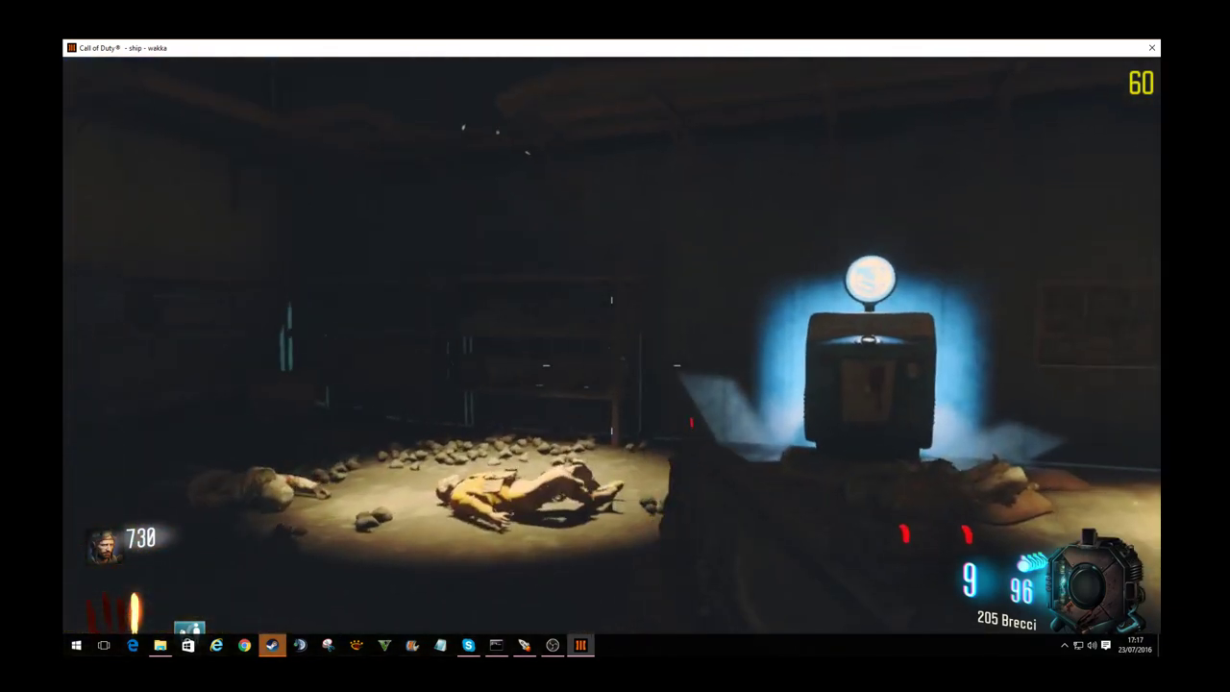
pyautogui.press('w')
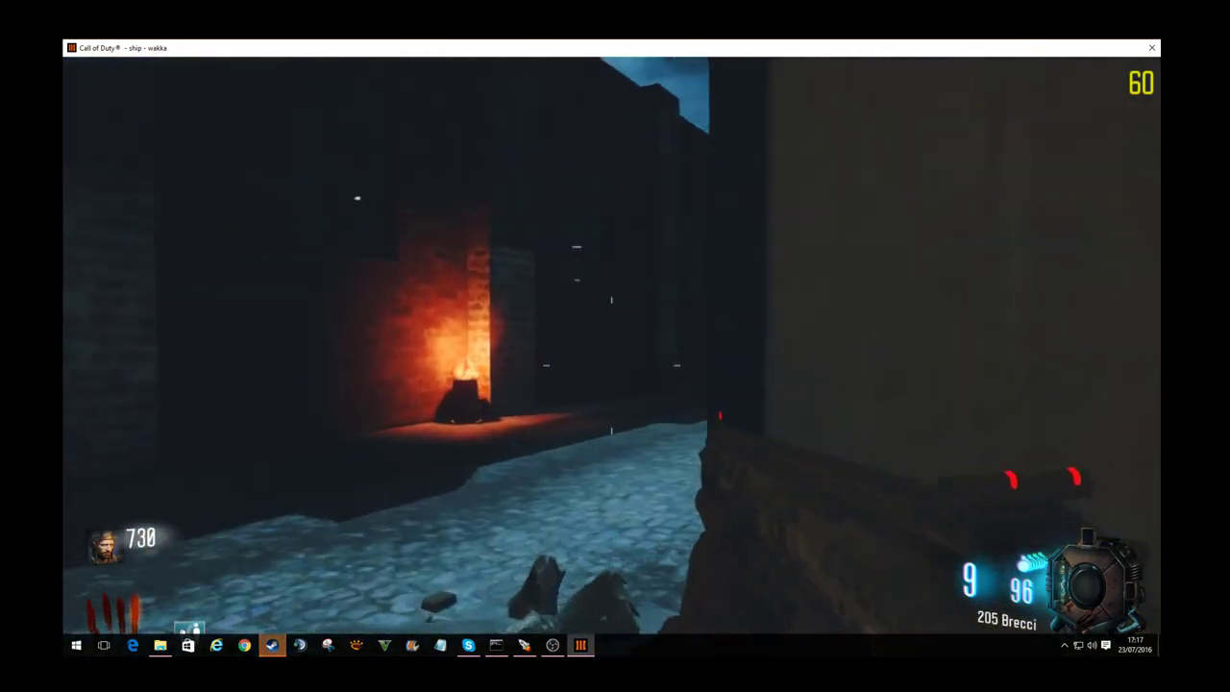
pyautogui.press('r')
pyautogui.press('w')
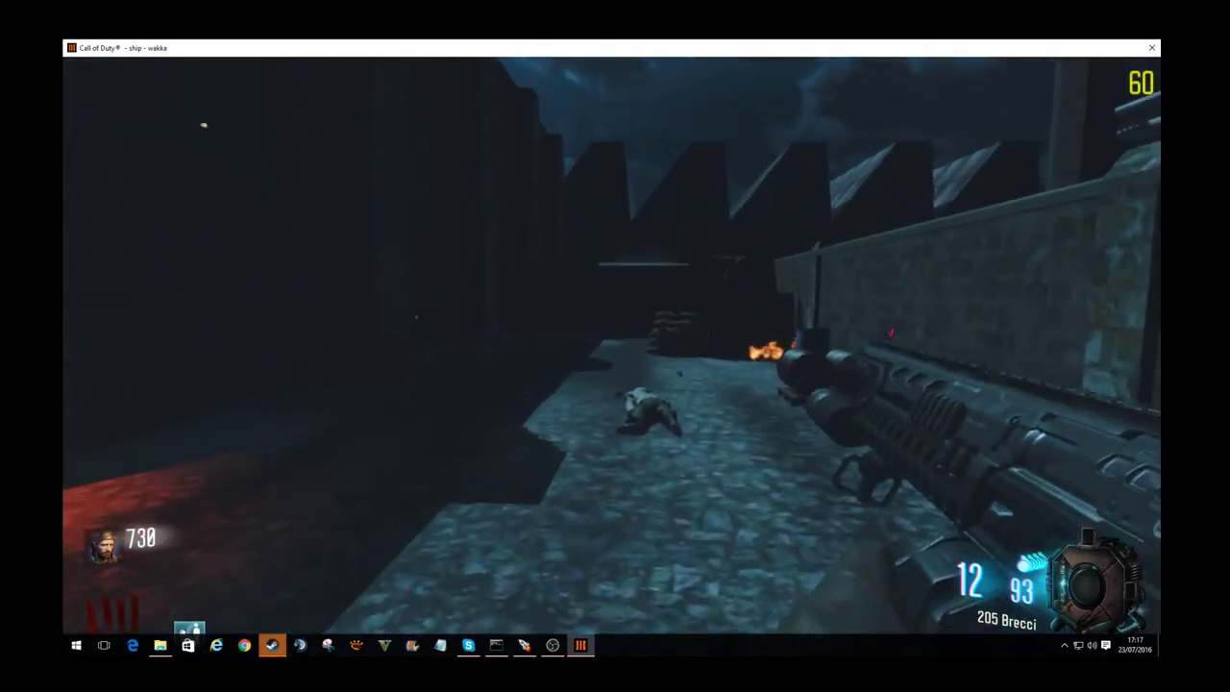
# Step: Walk along the cobbled street into the hall with the rail tracks and return to the street with the 205 Brecci
pyautogui.press('w')
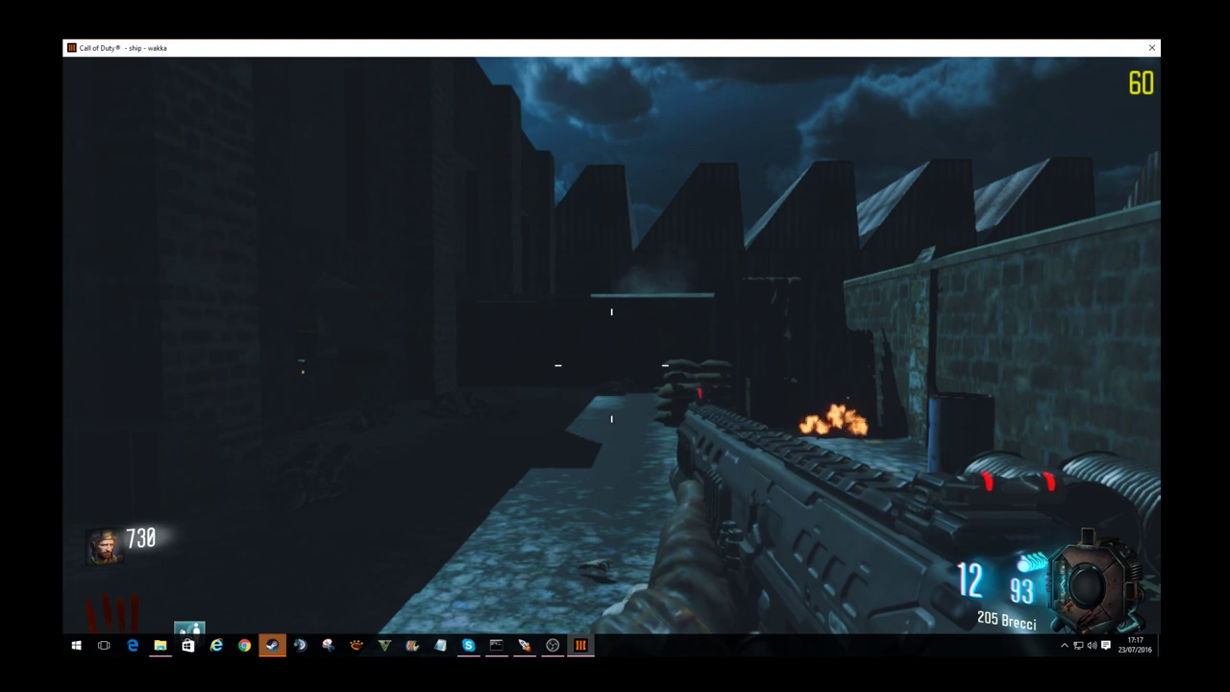
pyautogui.press('w')
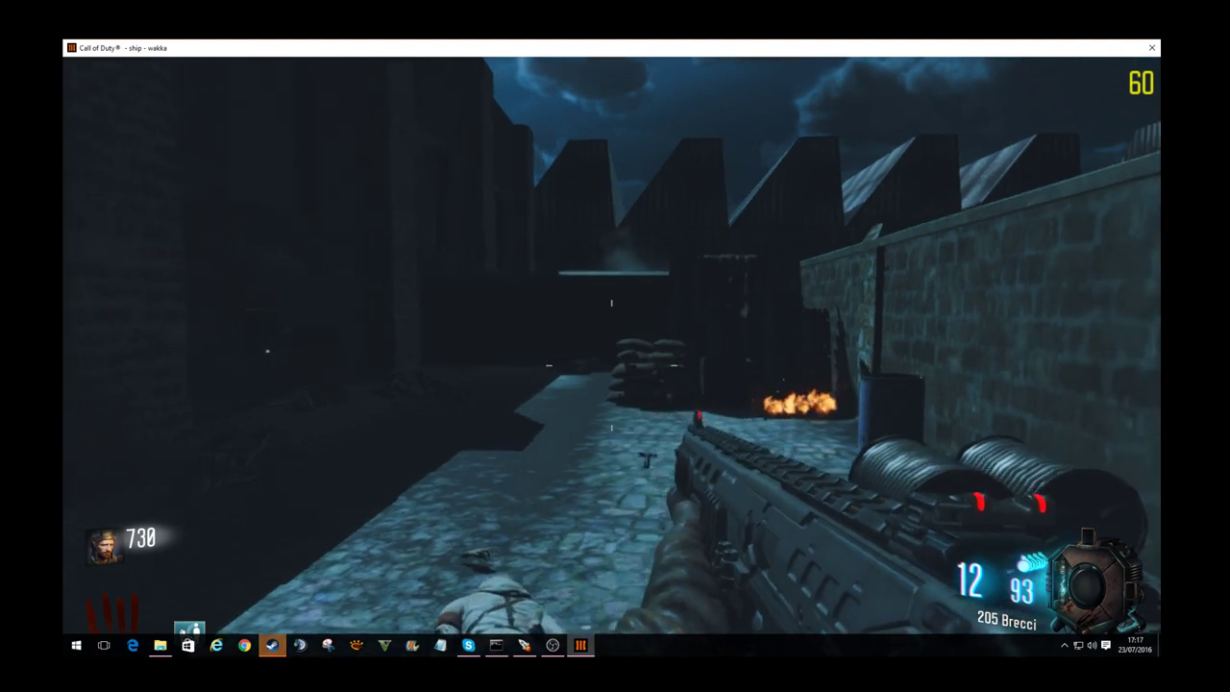
pyautogui.press('w')
pyautogui.press('d')
pyautogui.press('a')
pyautogui.press('w')
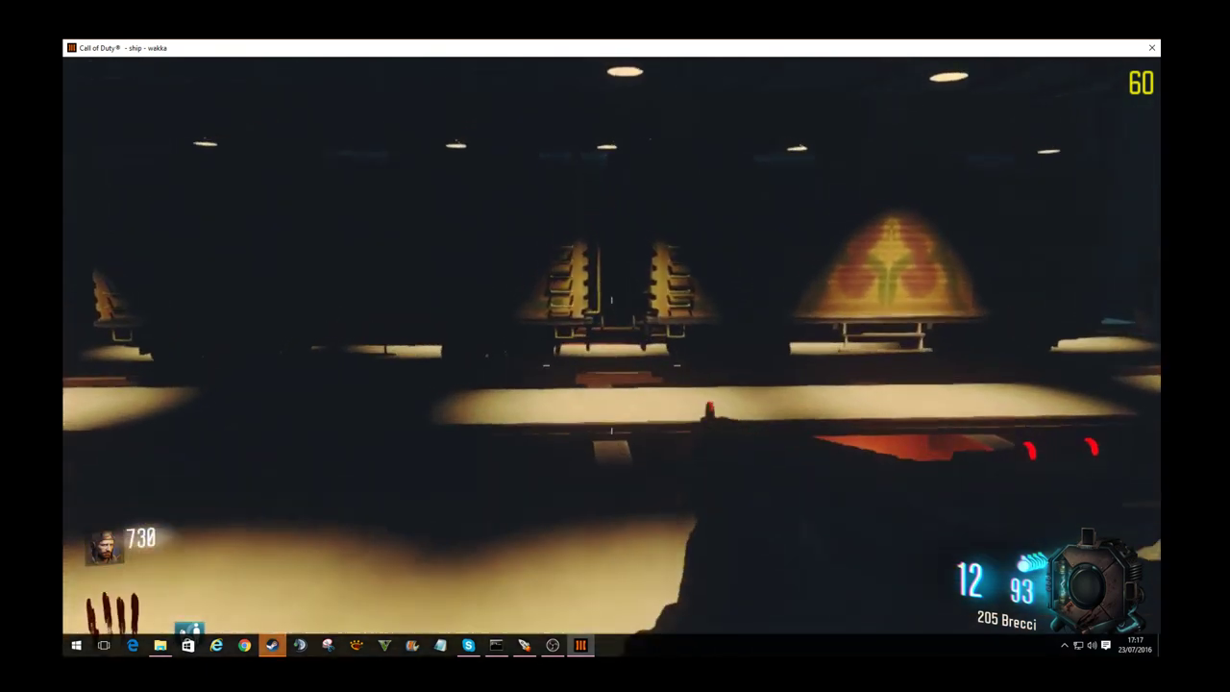
pyautogui.press('w')
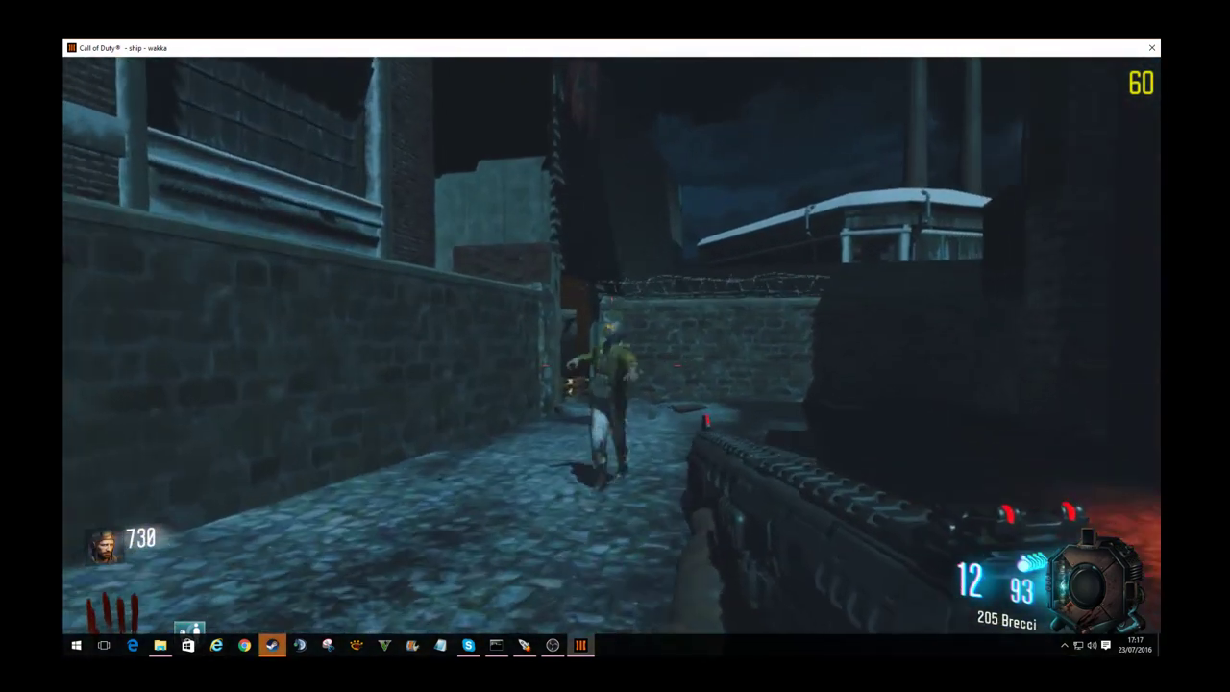
# Step: Shoot the zombies on the cobbled street and inside the room with the stone doorway, backing out to the street
pyautogui.click(611, 365)
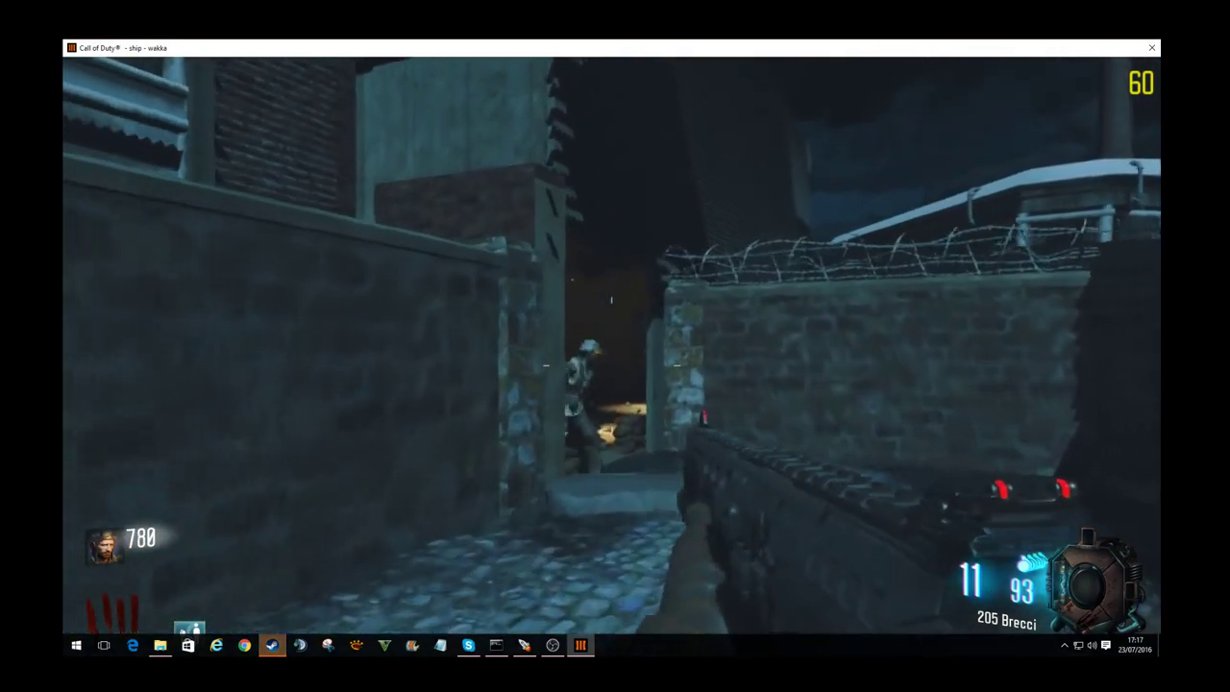
pyautogui.click(611, 365)
pyautogui.press('w')
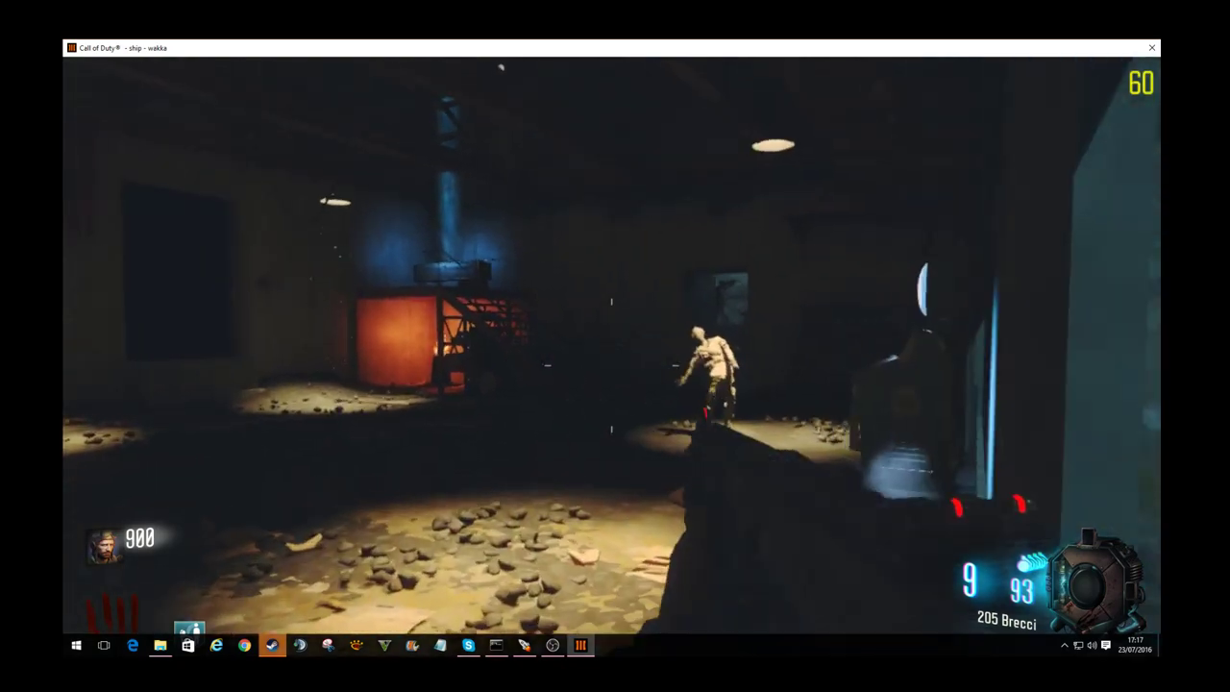
pyautogui.click(611, 365)
pyautogui.press('s')
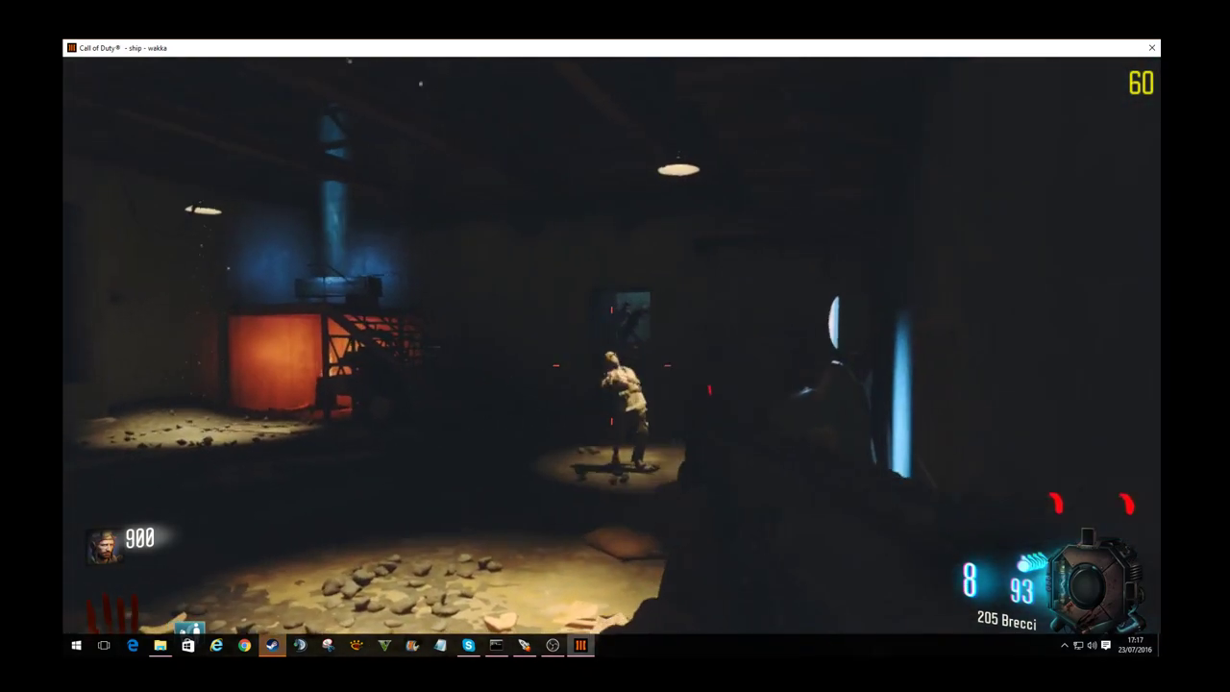
pyautogui.press('s')
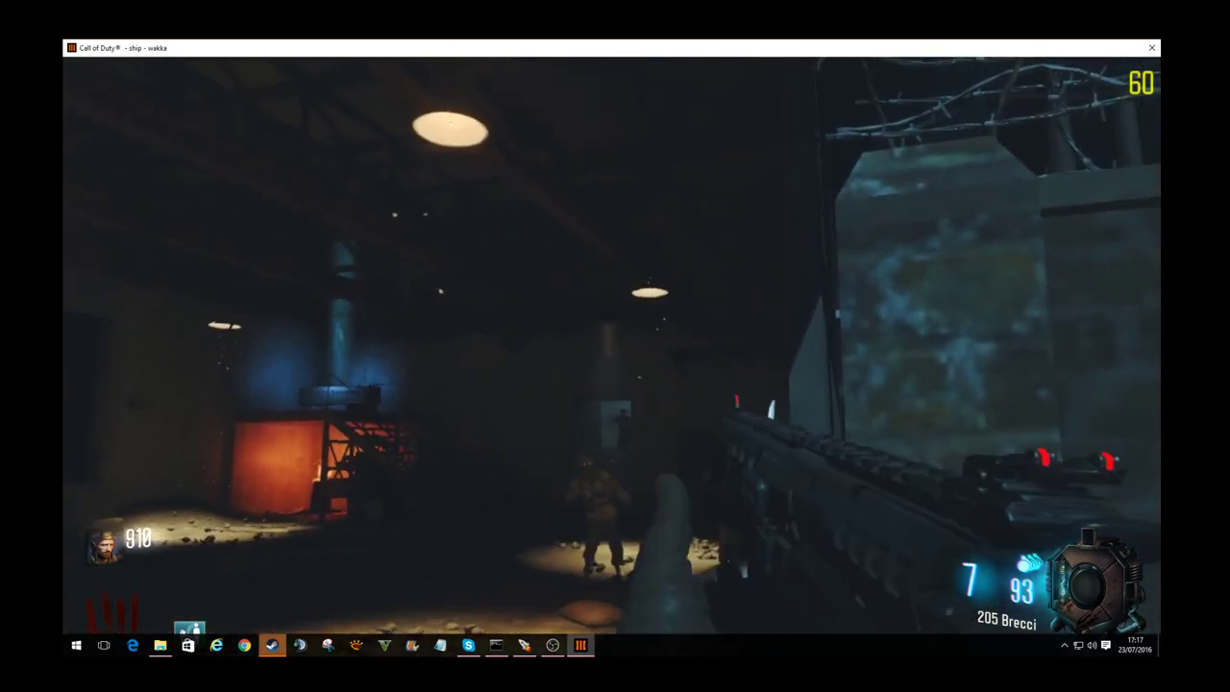
pyautogui.press('s')
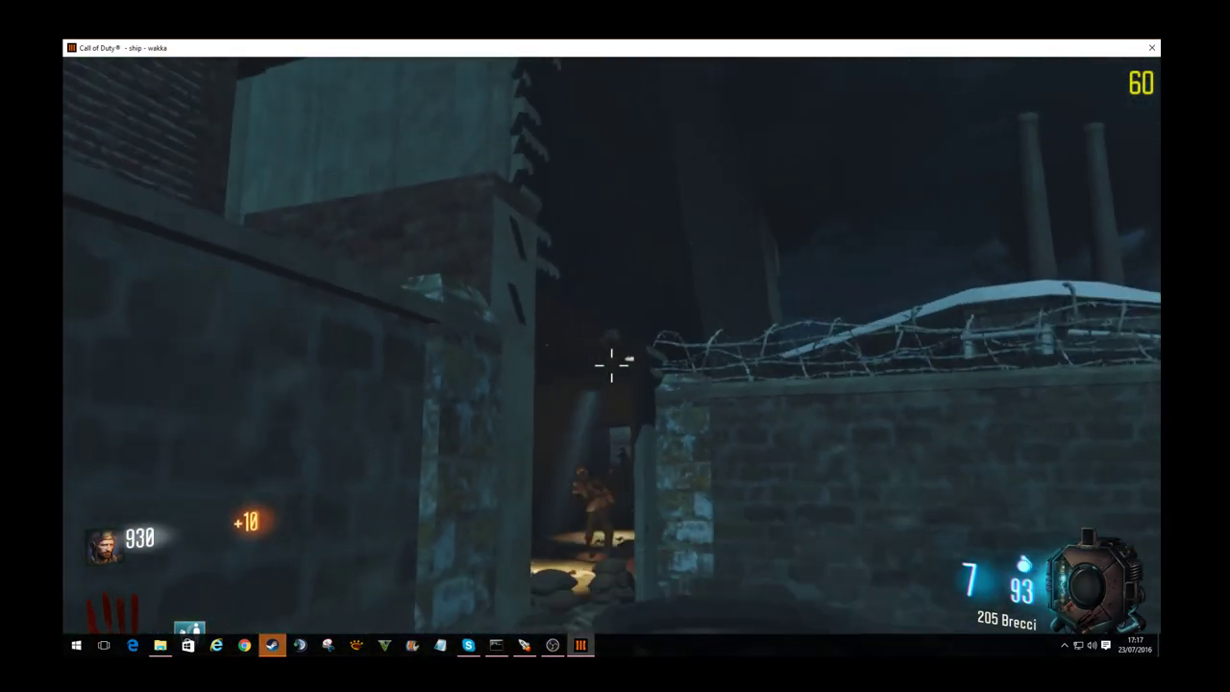
pyautogui.press('s')
pyautogui.click(611, 366)
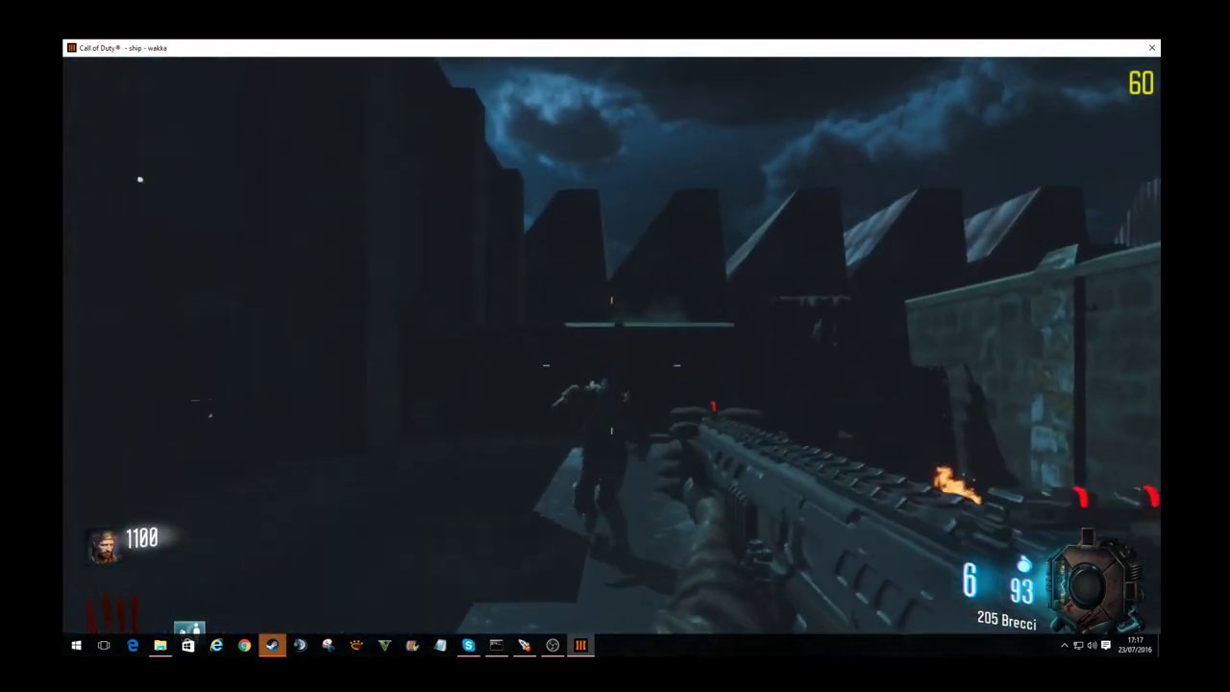
# Step: Run through the hall with the rail tracks, reload the 205 Brecci, and go up onto the platform with the burning barrels
pyautogui.press('w')
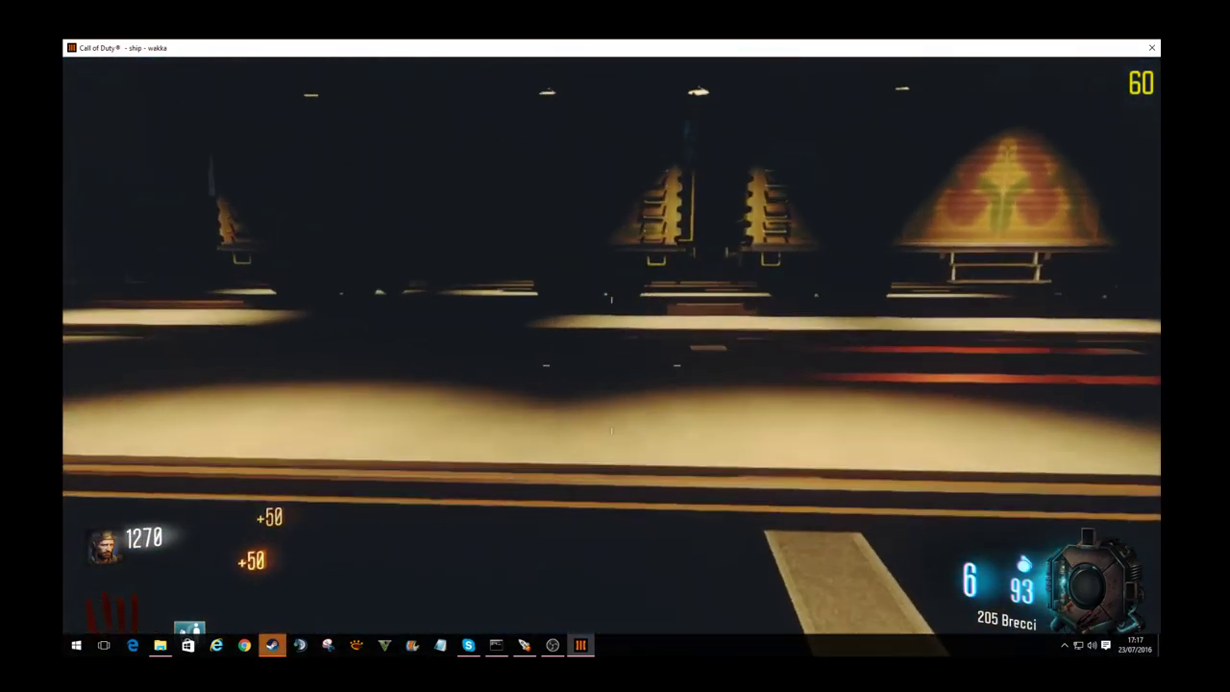
pyautogui.press('shift')
pyautogui.press('r')
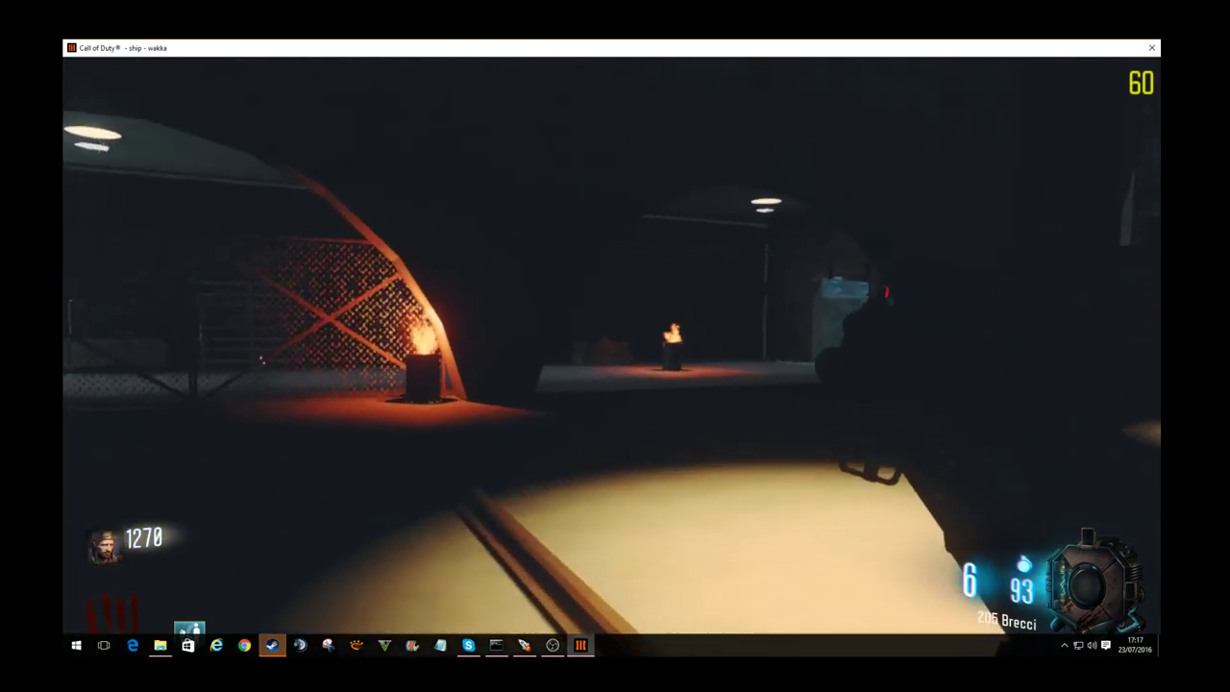
pyautogui.press('w')
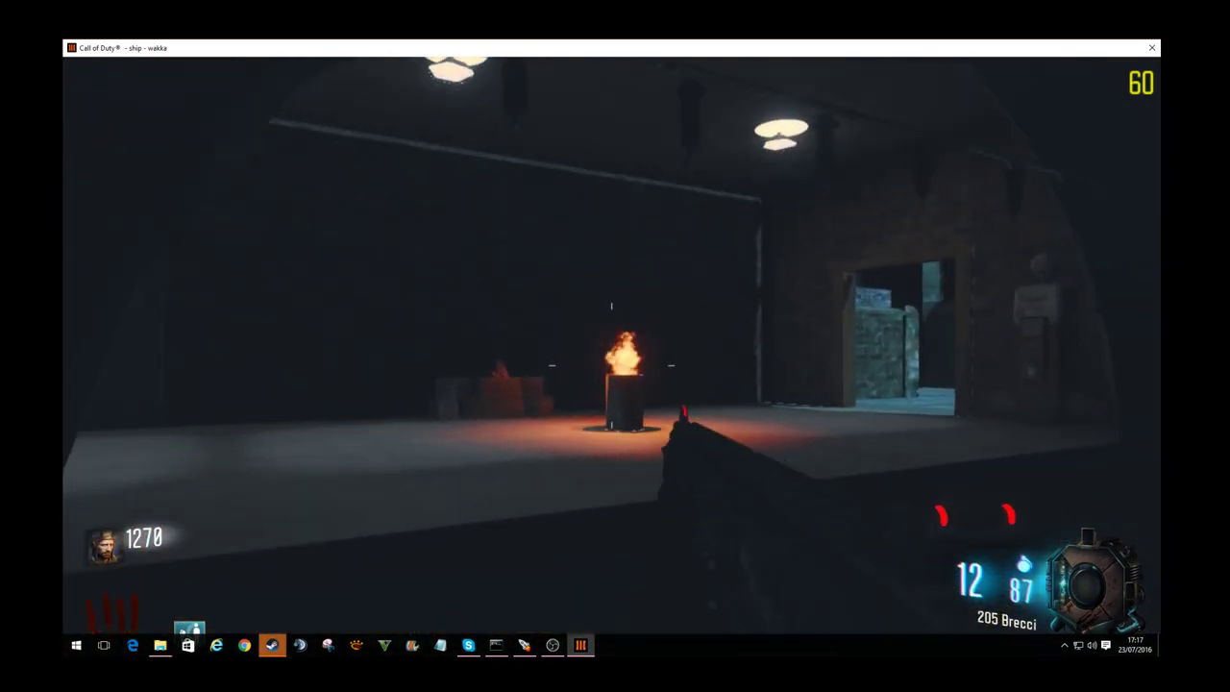
pyautogui.press('w')
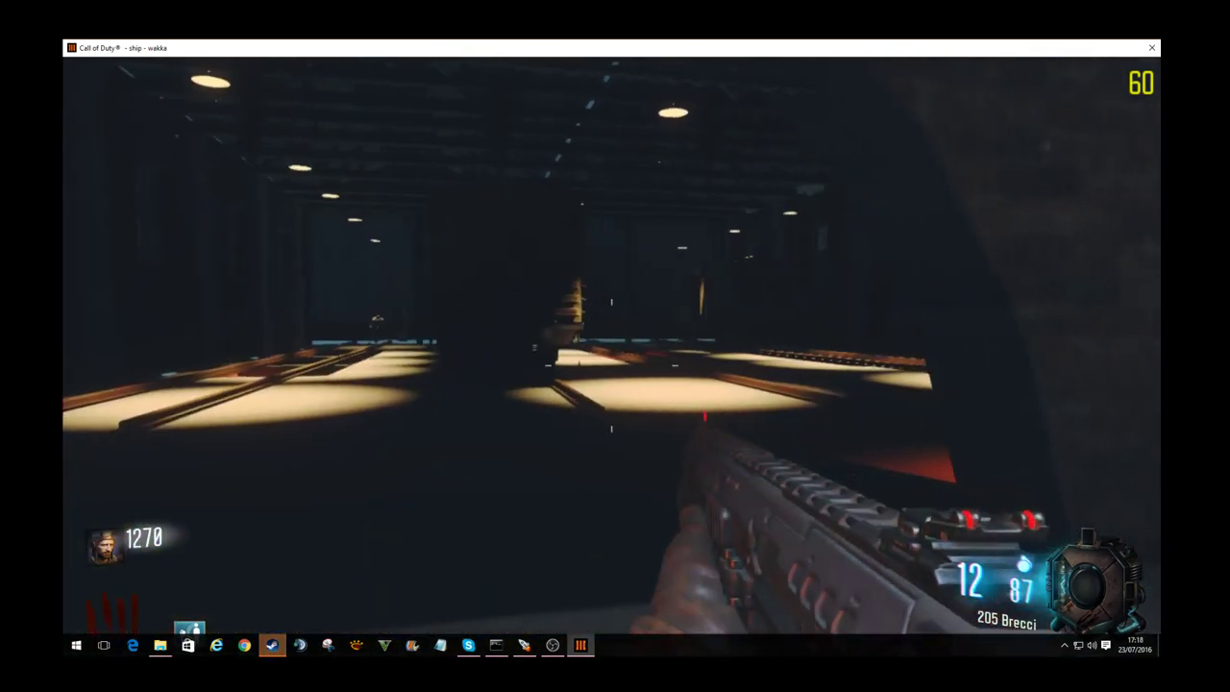
pyautogui.press('w')
pyautogui.press('w')
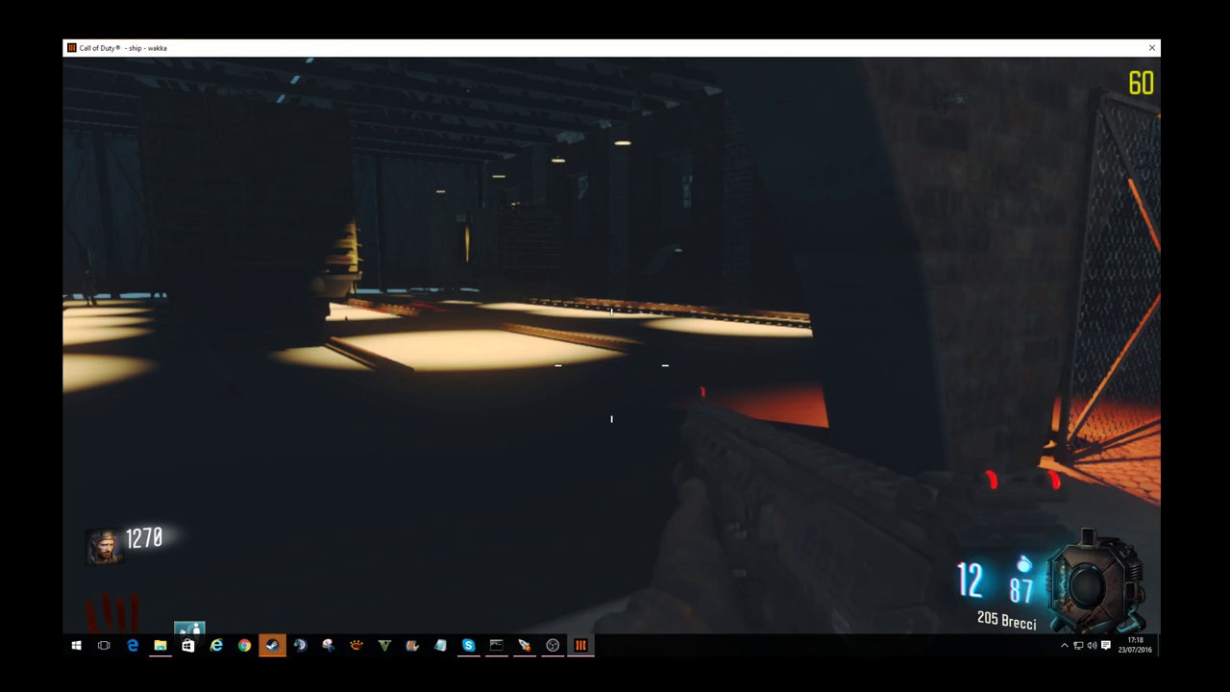
# Step: Move around the burning barrel on the platform and activate the electric trap across the arch
pyautogui.press('w')
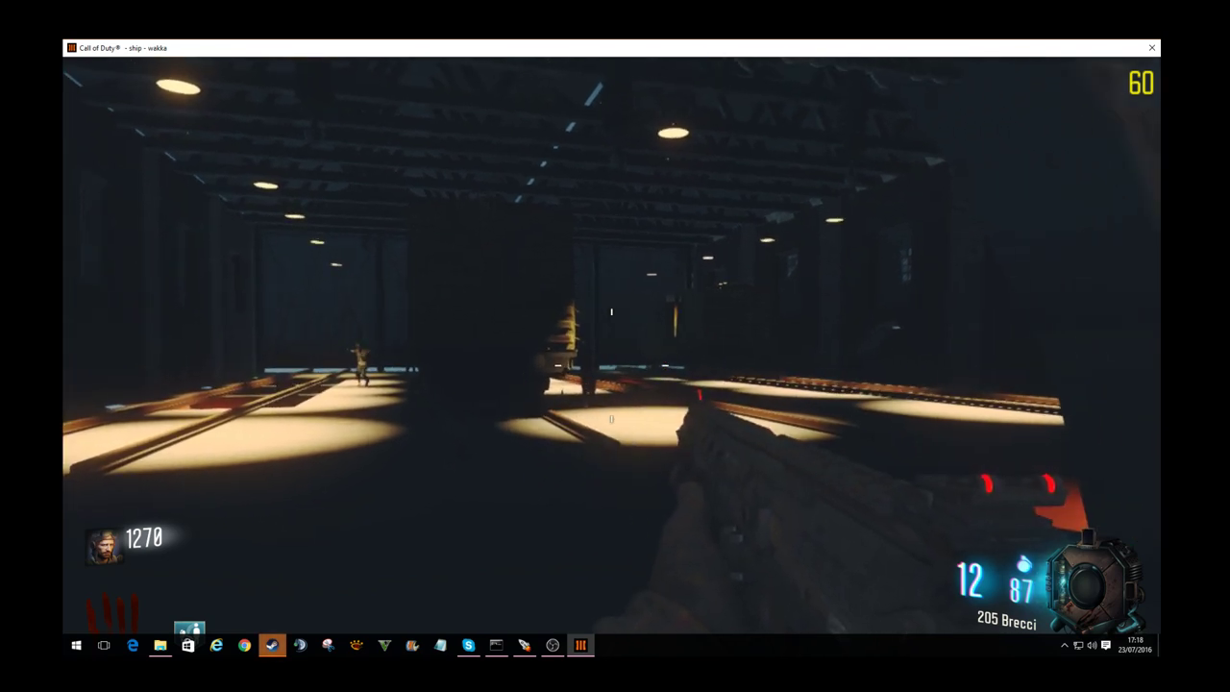
pyautogui.press('a')
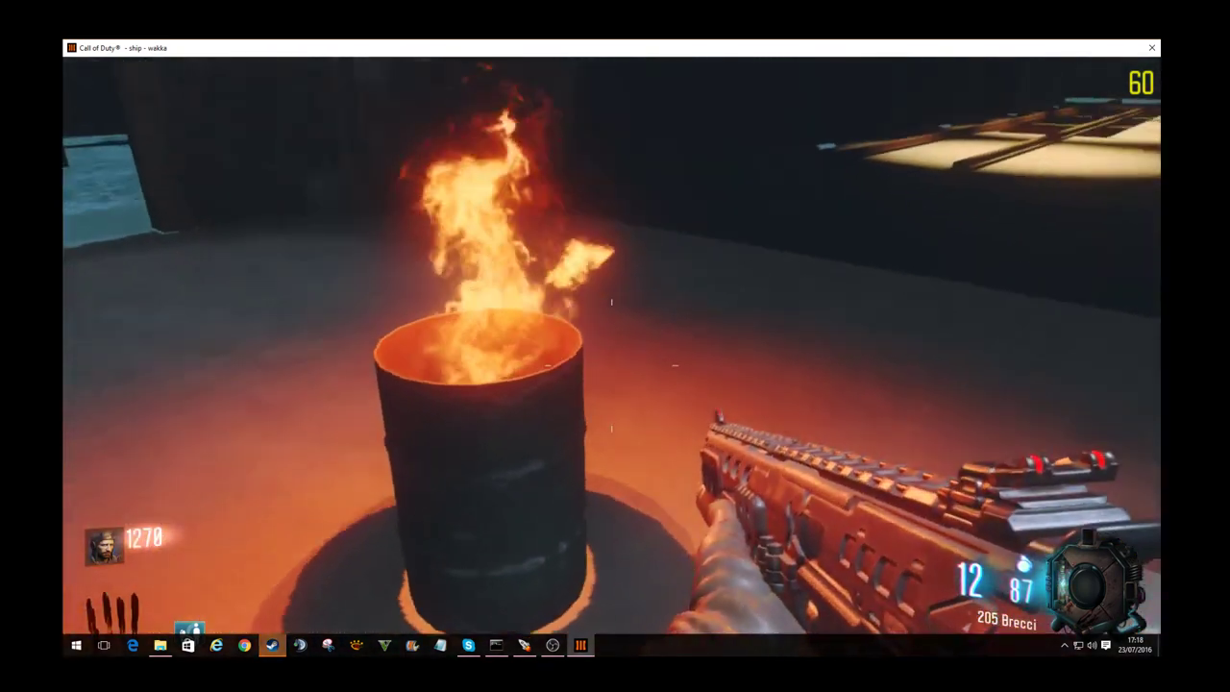
pyautogui.press('w')
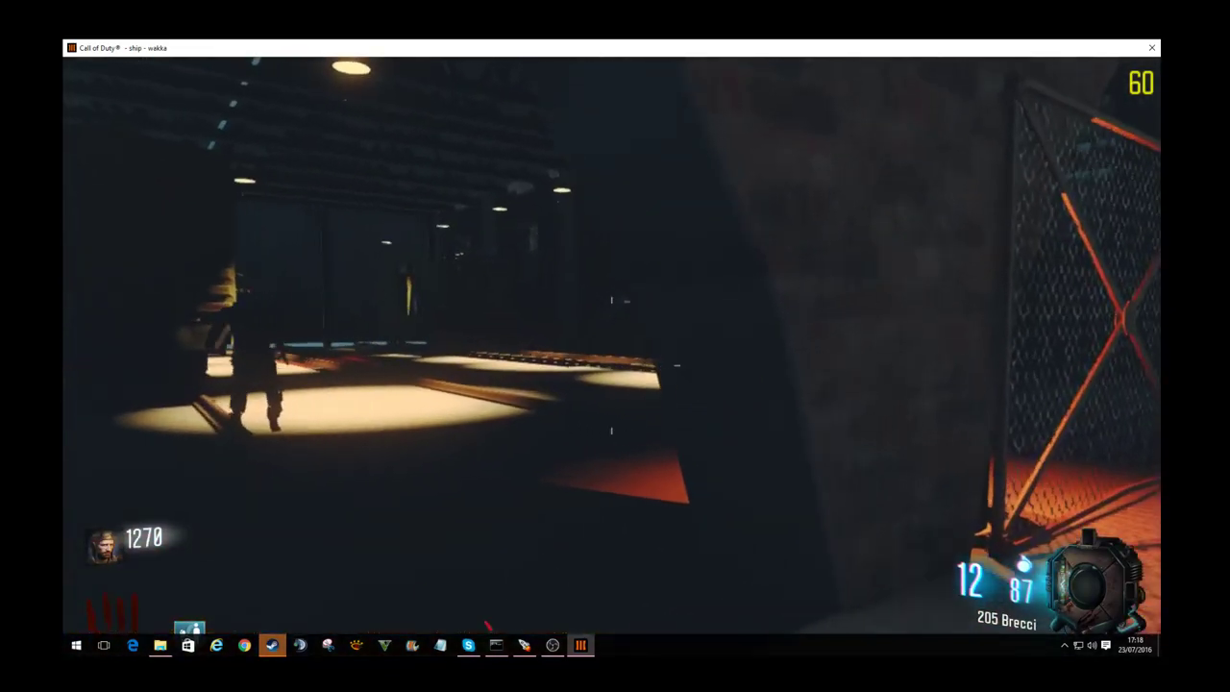
pyautogui.press('f')
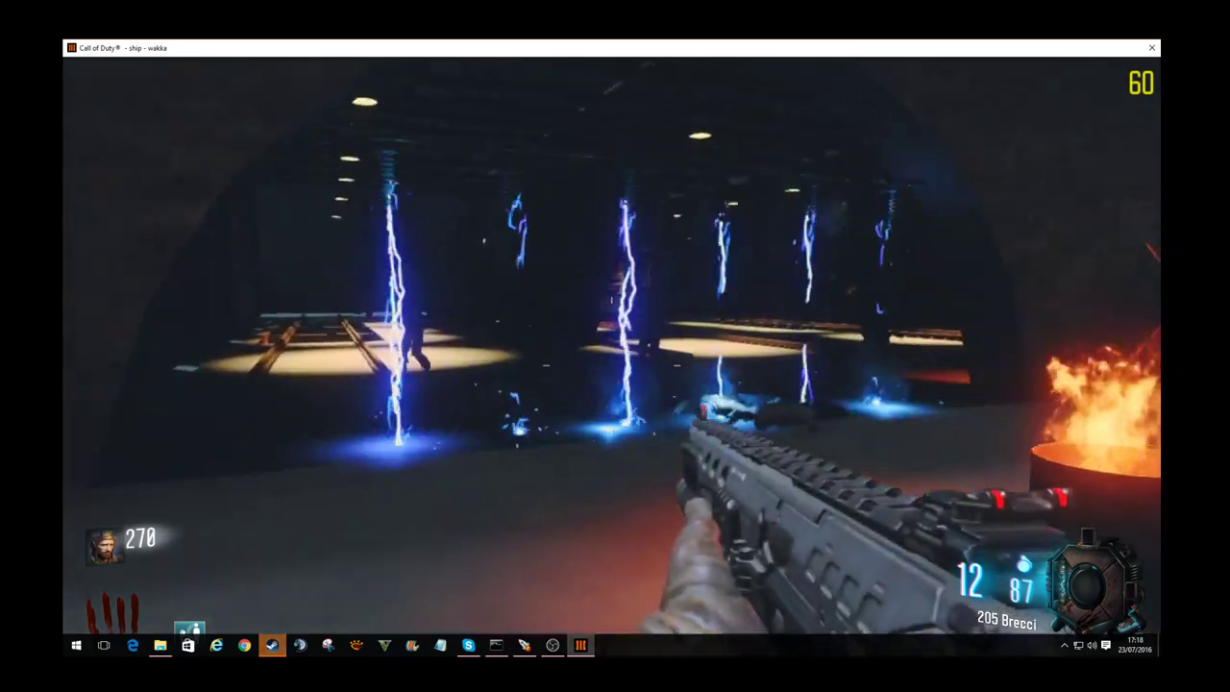
# Step: Shoot the zombies approaching through the electric trap from the platform and reload the 205 Brecci
pyautogui.press('w')
pyautogui.click(611, 365)
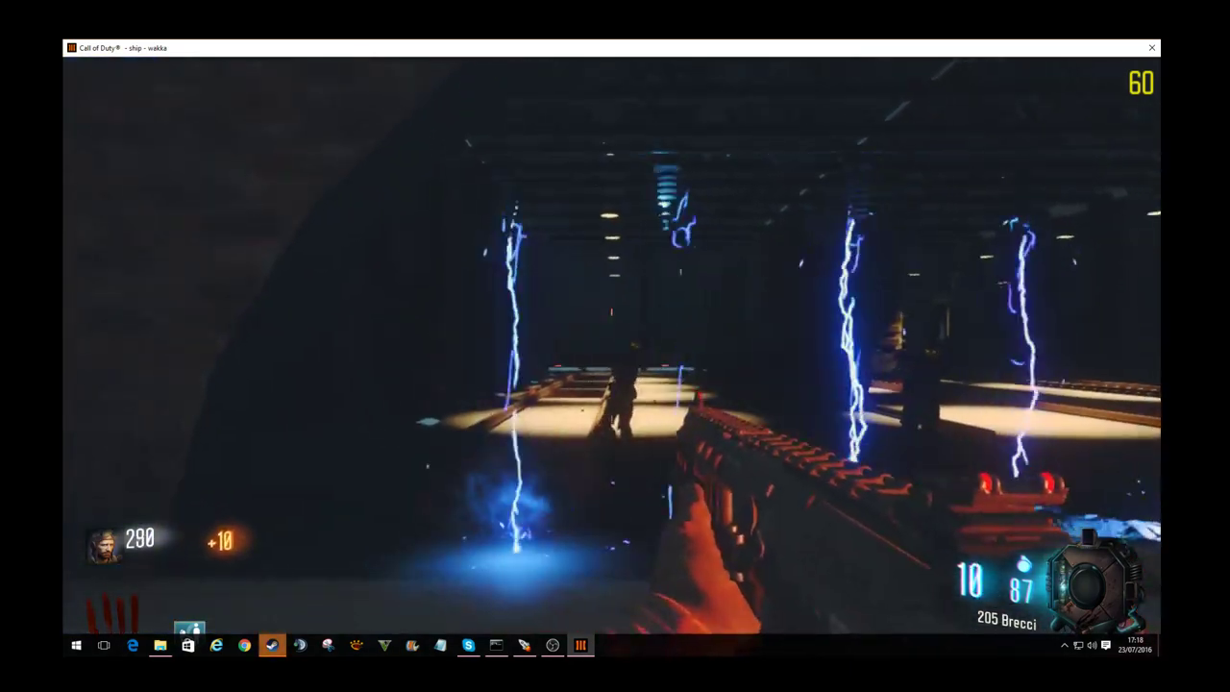
pyautogui.click(611, 346)
pyautogui.click(611, 346)
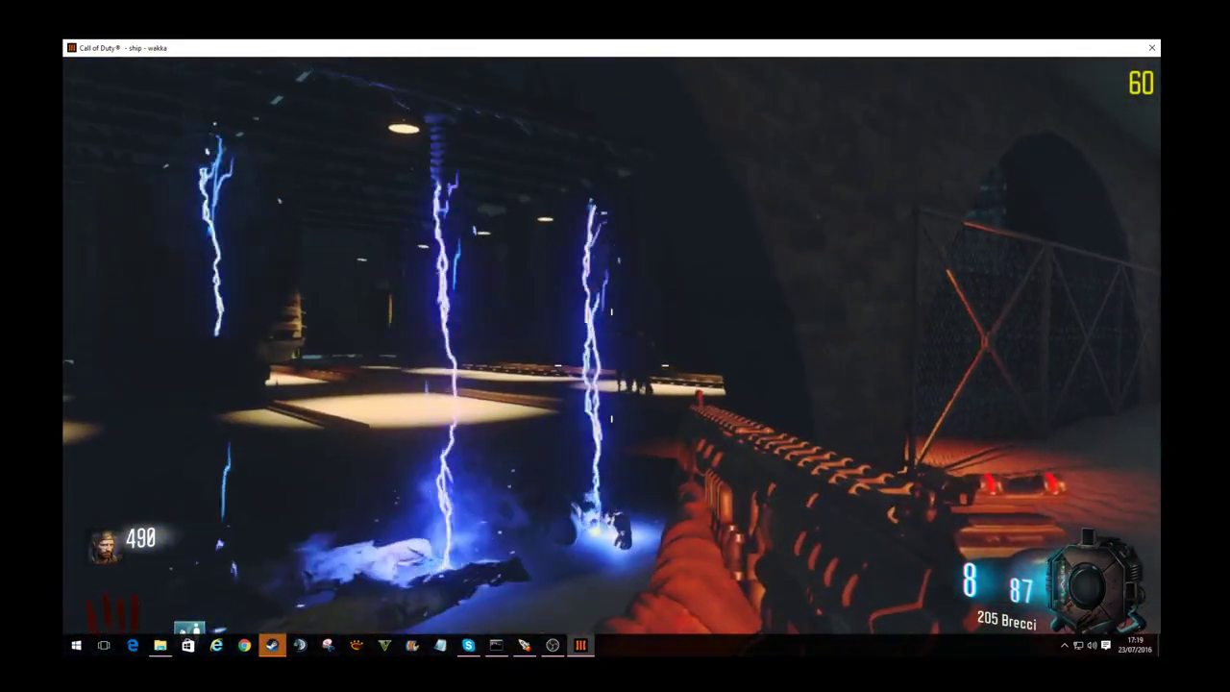
pyautogui.press('r')
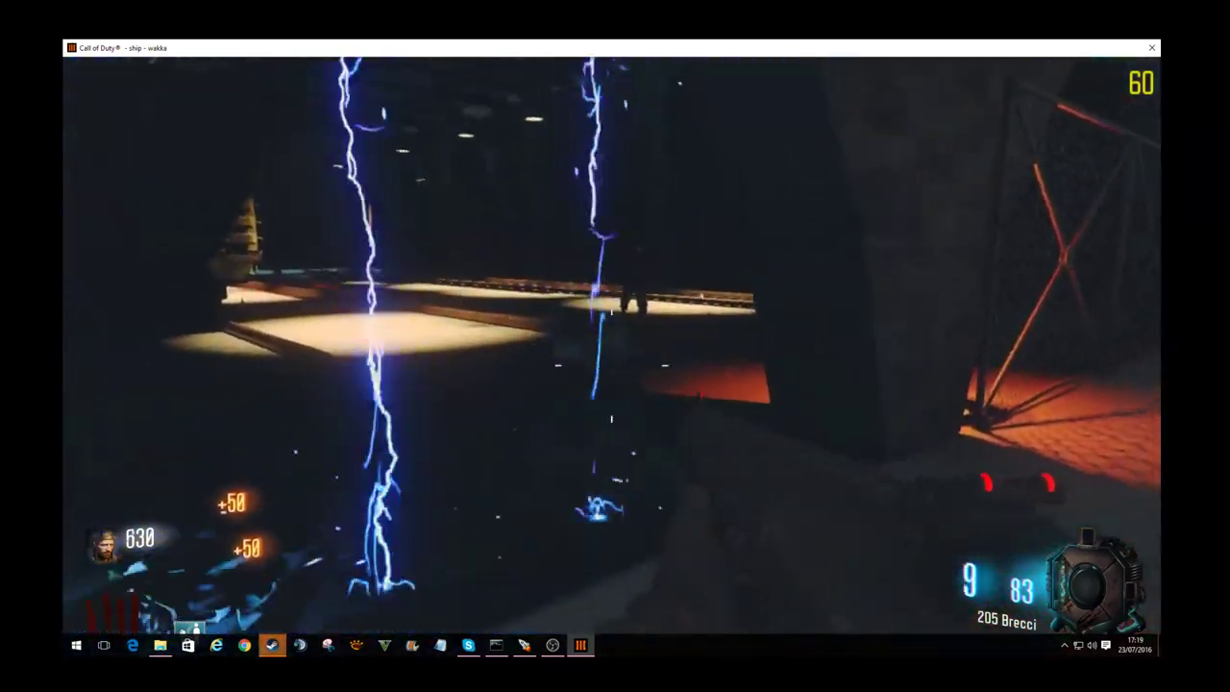
# Step: Shoot the remaining zombies beyond the arch in the rail-track hall and reload the 205 Brecci again
pyautogui.click(611, 365)
pyautogui.click(612, 365)
pyautogui.click(611, 346)
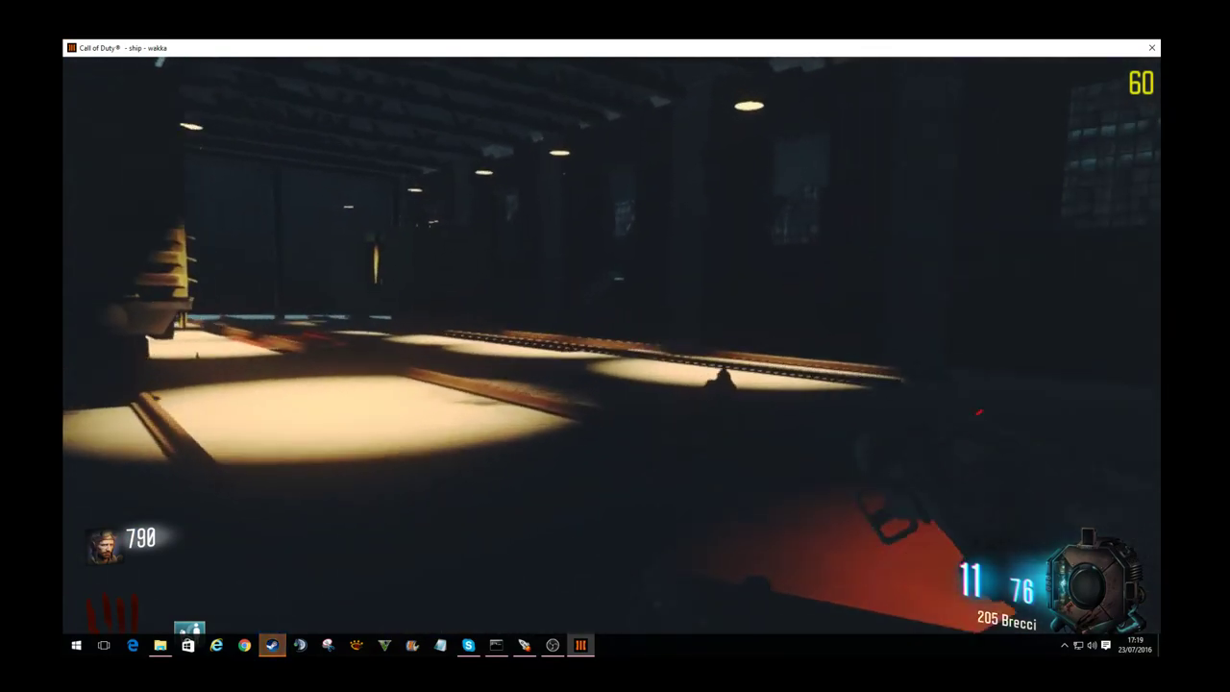
pyautogui.click(612, 365)
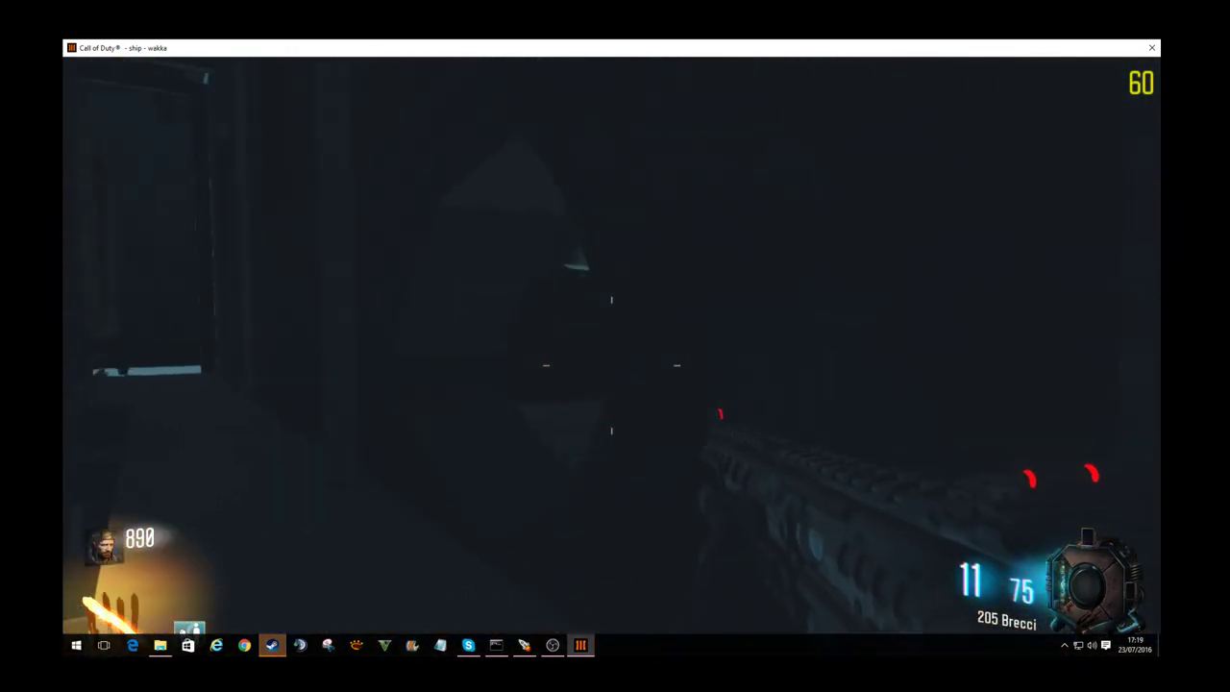
pyautogui.press('r')
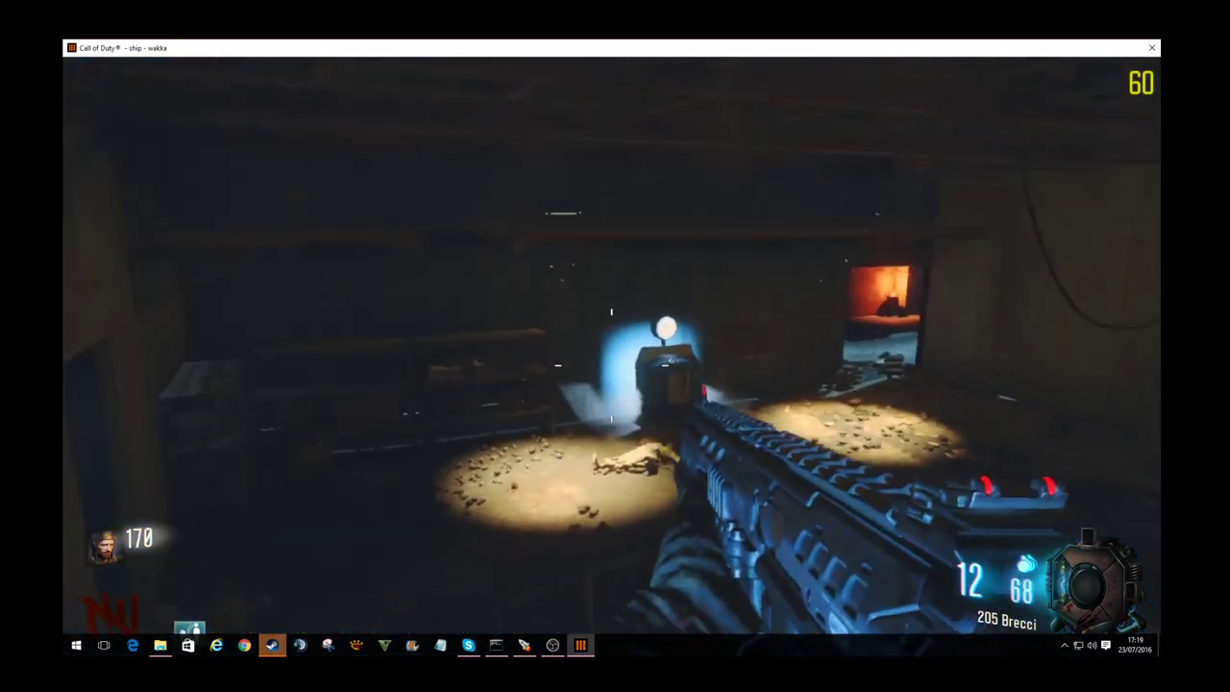
# Step: Equip the Drakon and shoot the zombies in the room with the orange-lit stairs and its doorway, aiming through the scope
pyautogui.press('r')
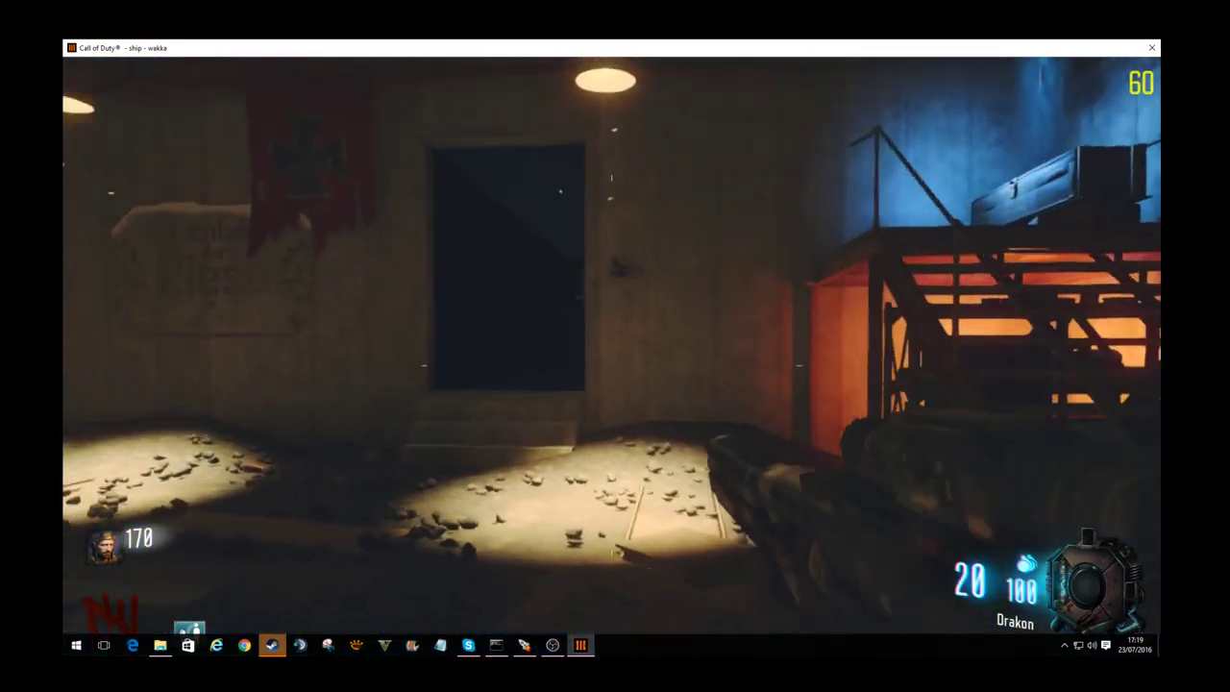
pyautogui.rightClick(611, 365)
pyautogui.click(612, 365)
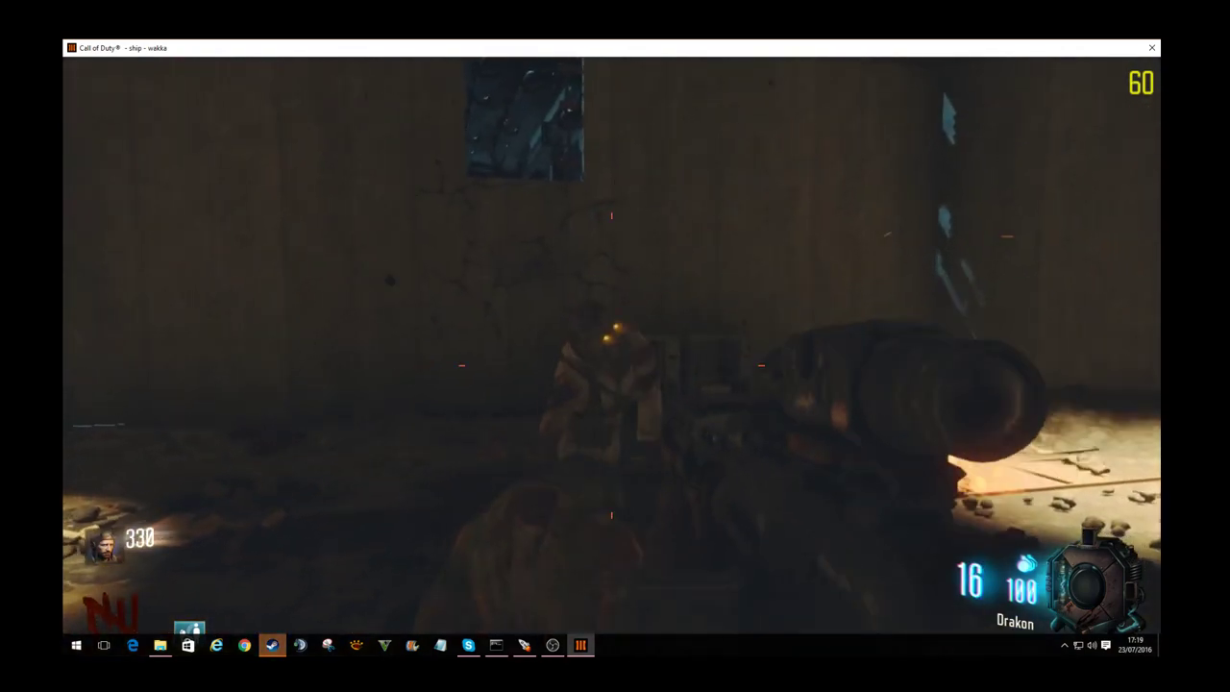
pyautogui.rightClick(611, 365)
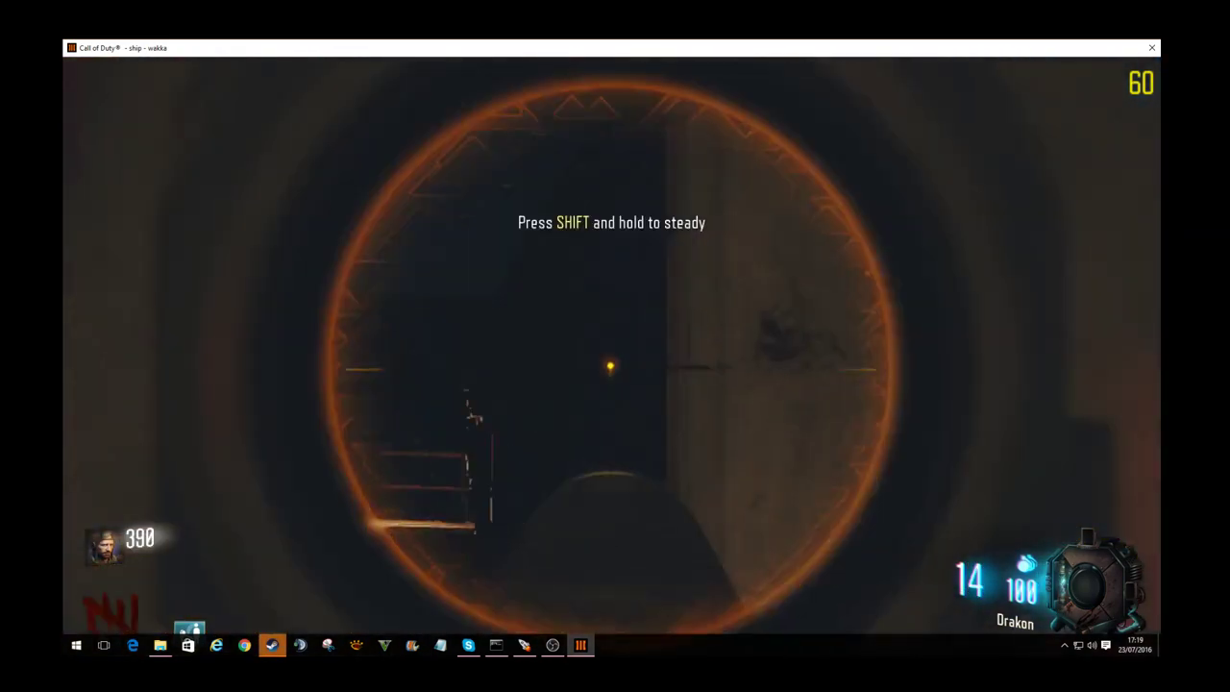
pyautogui.rightClick(611, 366)
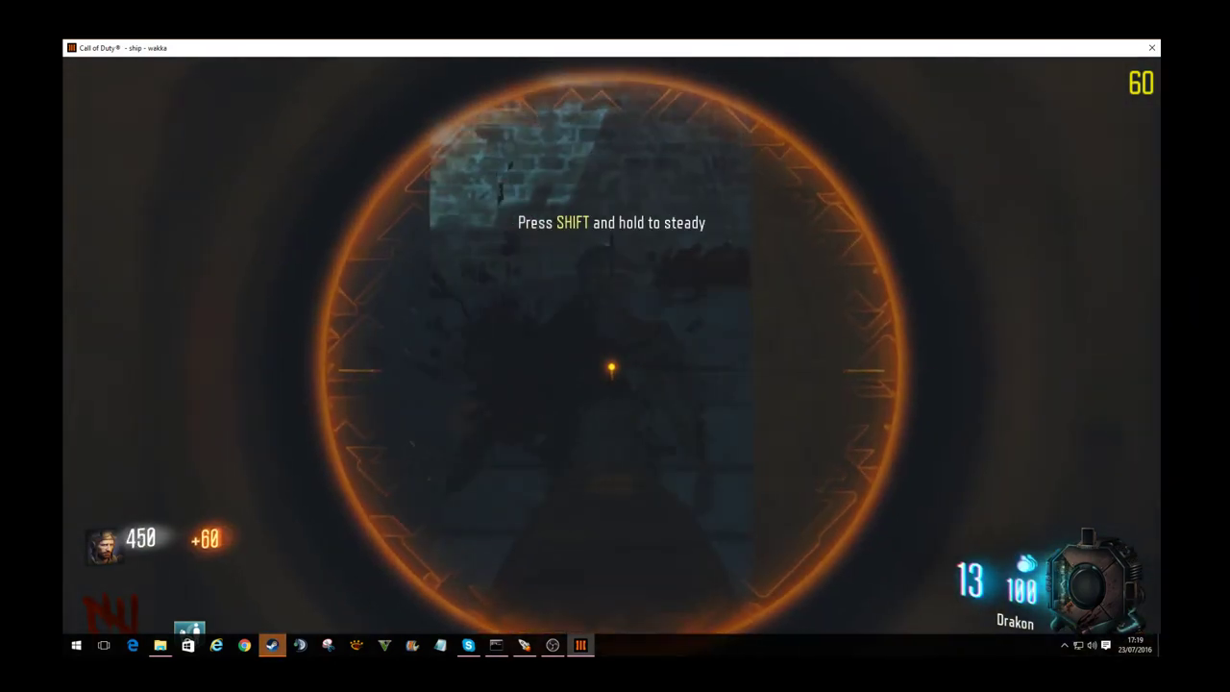
pyautogui.rightClick(611, 365)
pyautogui.click(611, 366)
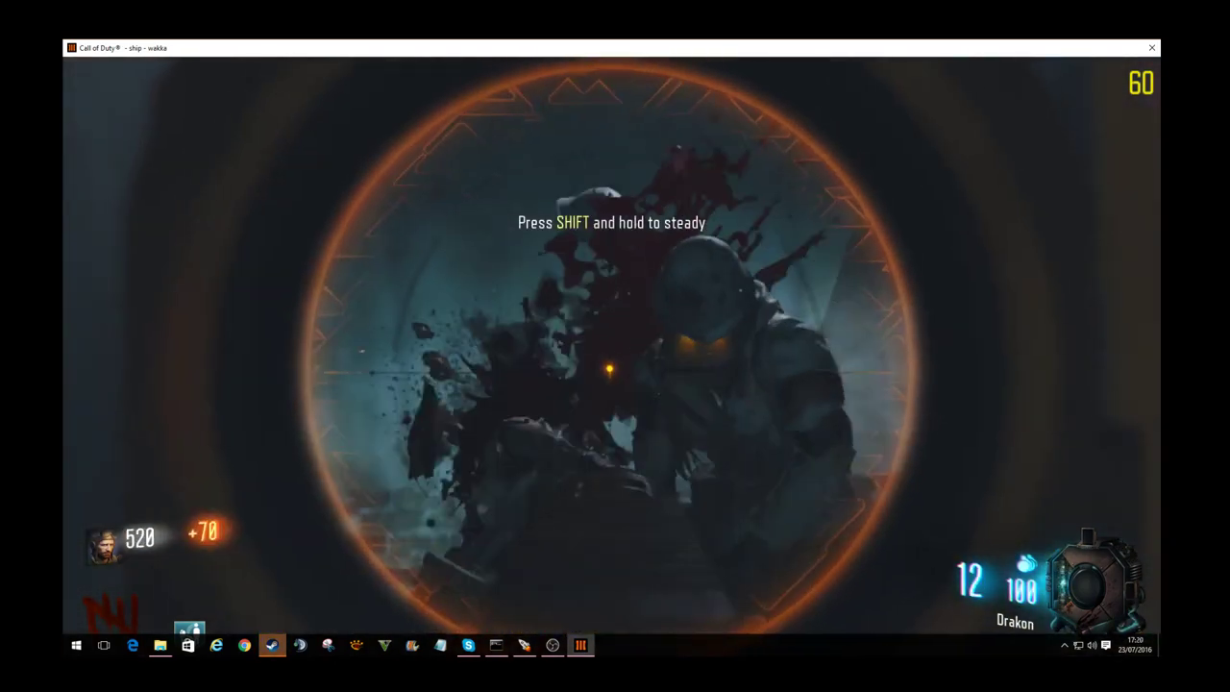
pyautogui.click(611, 366)
# Step: Shoot the zombies advancing through the arched brick tunnel with the Drakon, aiming through the scope
pyautogui.press('w')
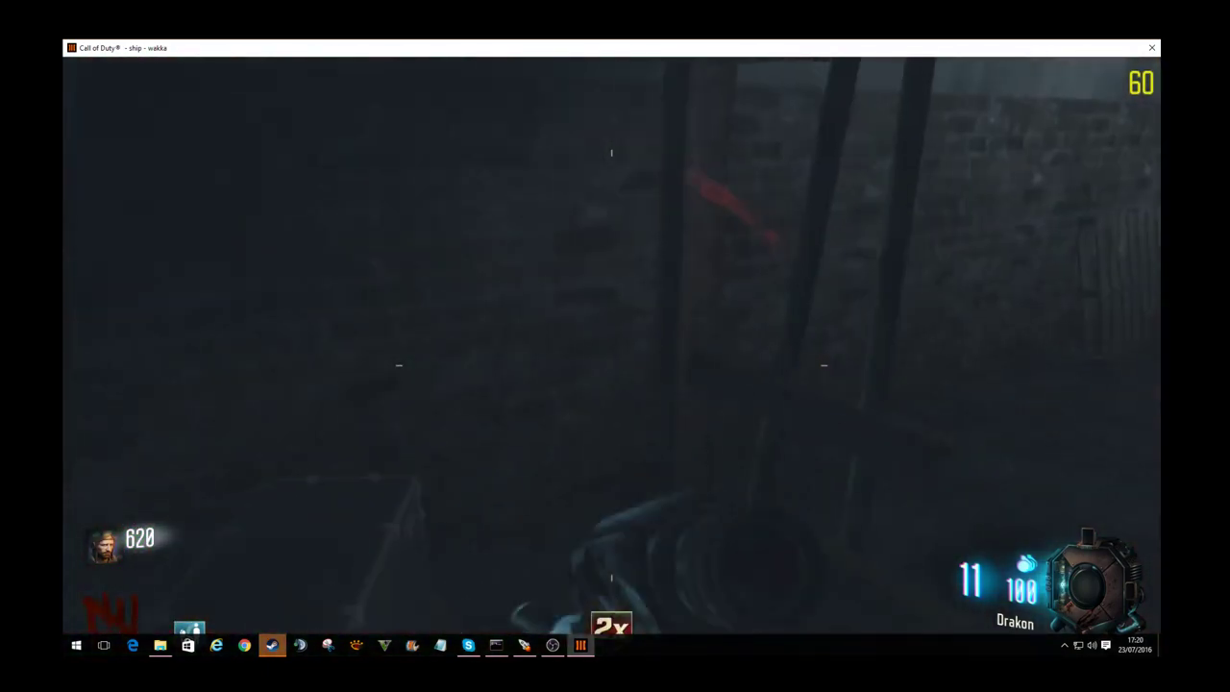
pyautogui.rightClick(612, 365)
pyautogui.click(612, 365)
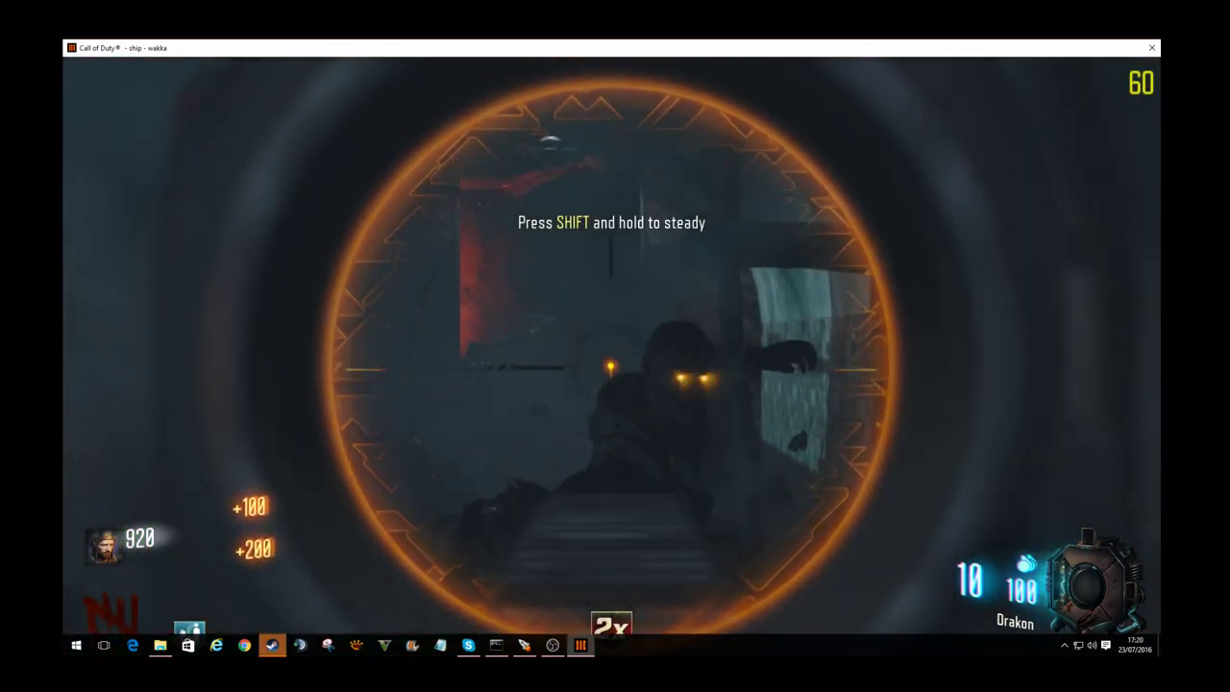
pyautogui.click(611, 365)
pyautogui.click(611, 365)
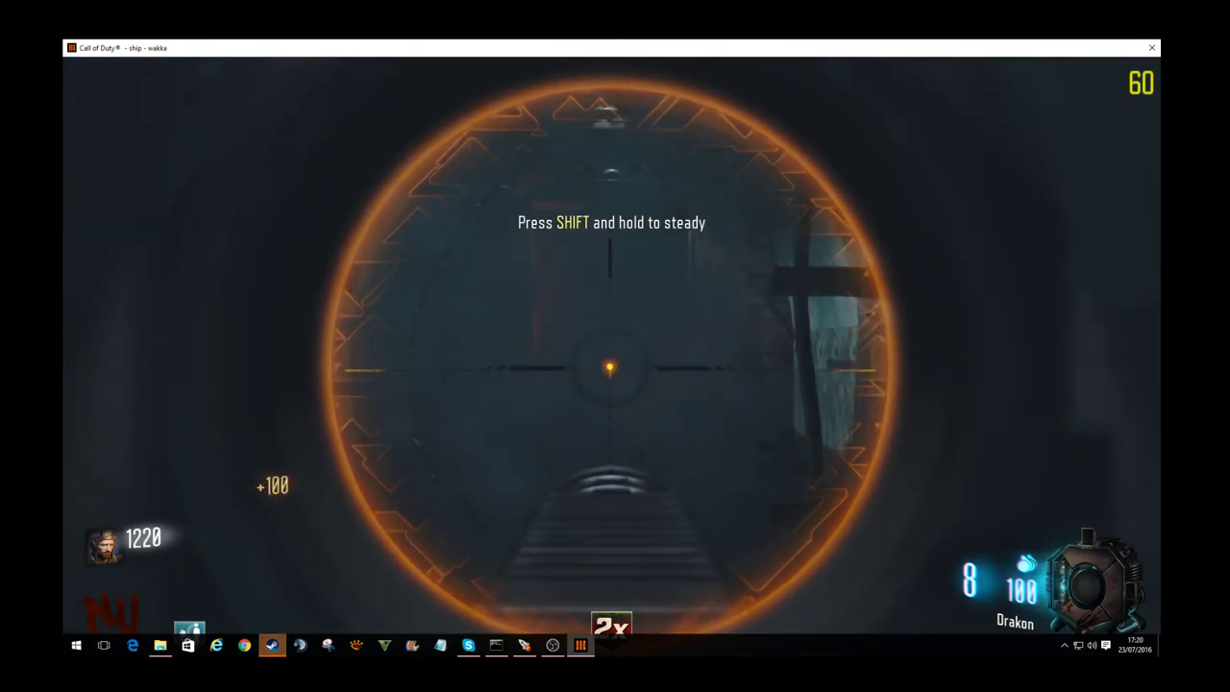
pyautogui.hotkey('shift', 'w')
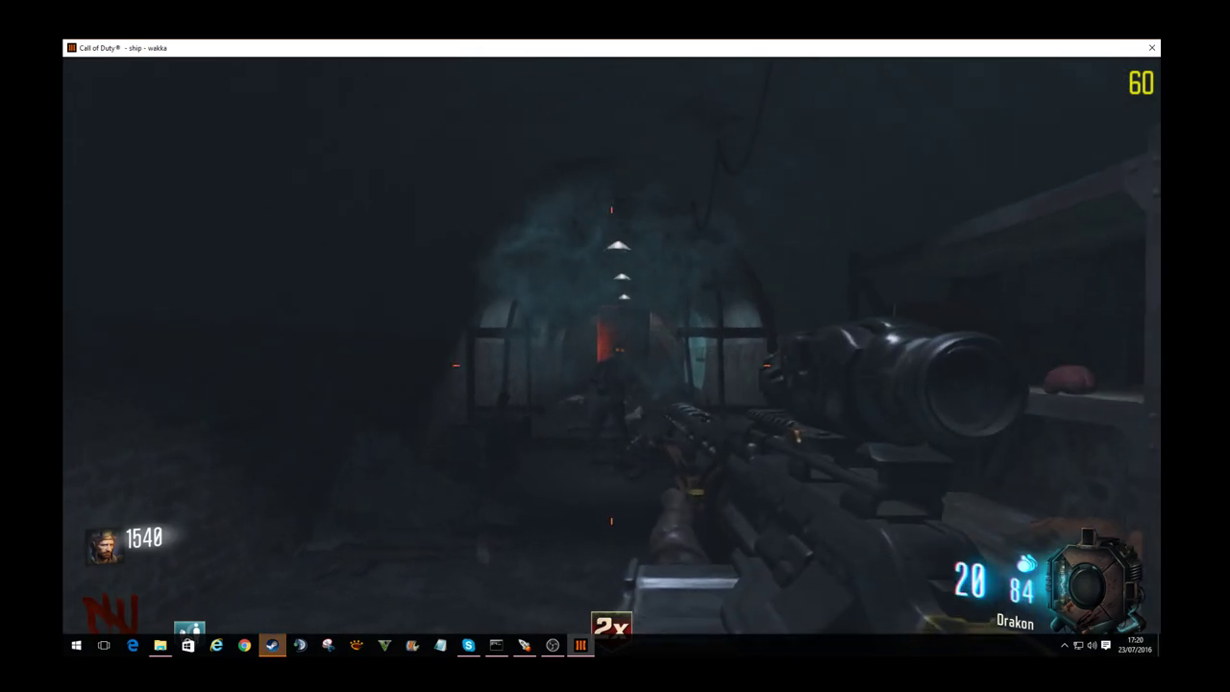
pyautogui.click(611, 365)
pyautogui.click(611, 365)
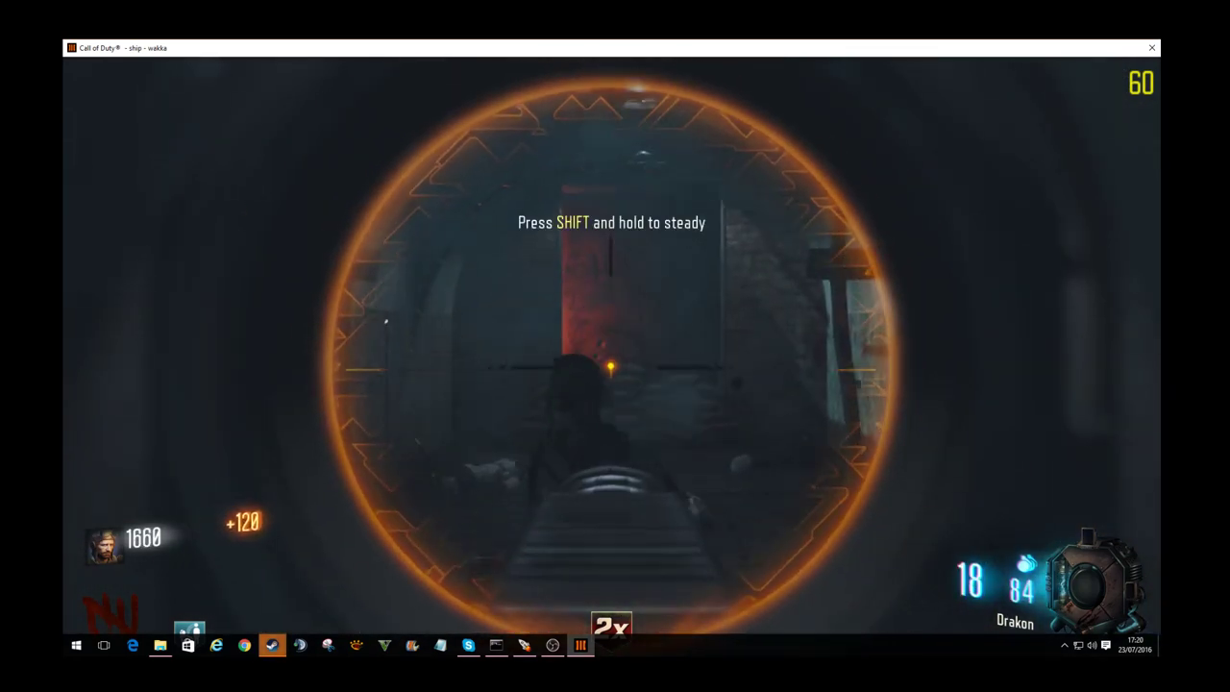
# Step: Equip the 205 Brecci, advance through the tunnel shooting the zombies in front of the red-lit opening, and reload
pyautogui.press('1')
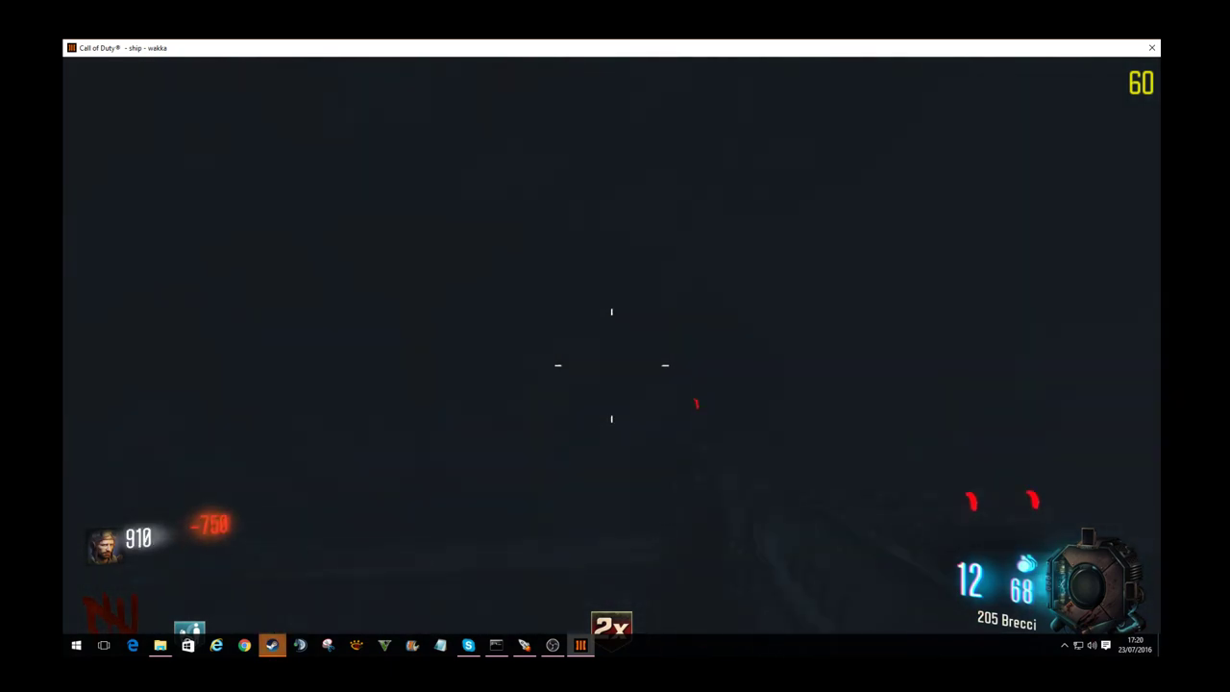
pyautogui.press('w')
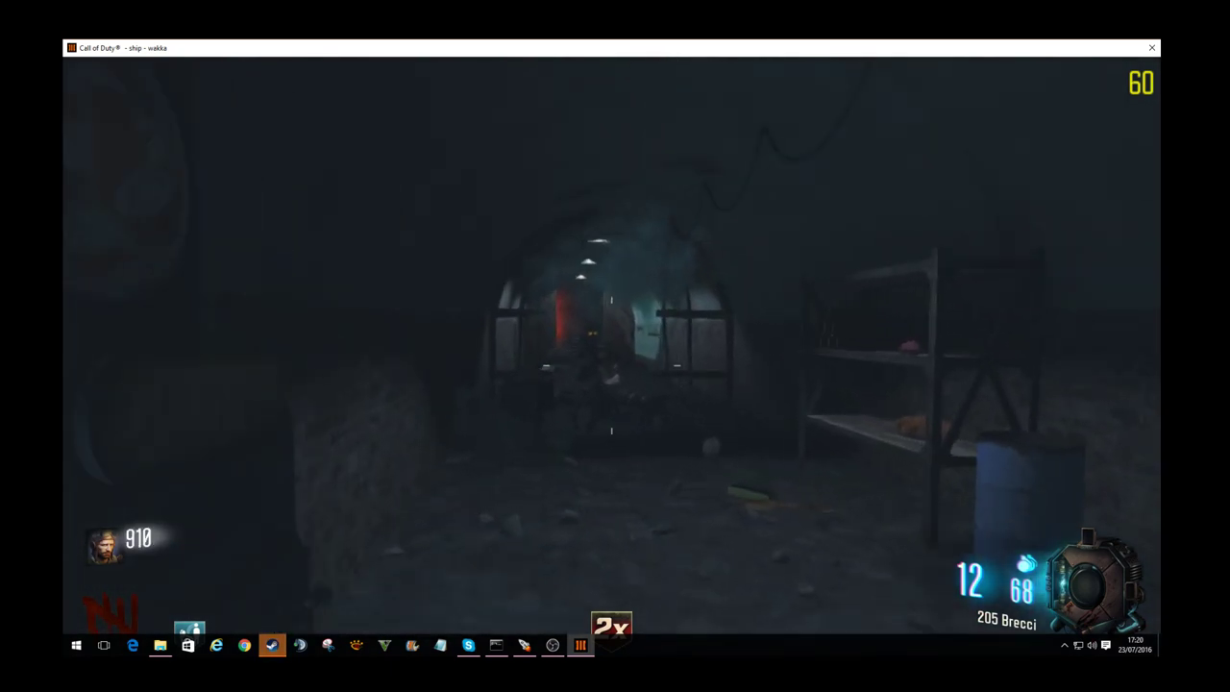
pyautogui.click(611, 366)
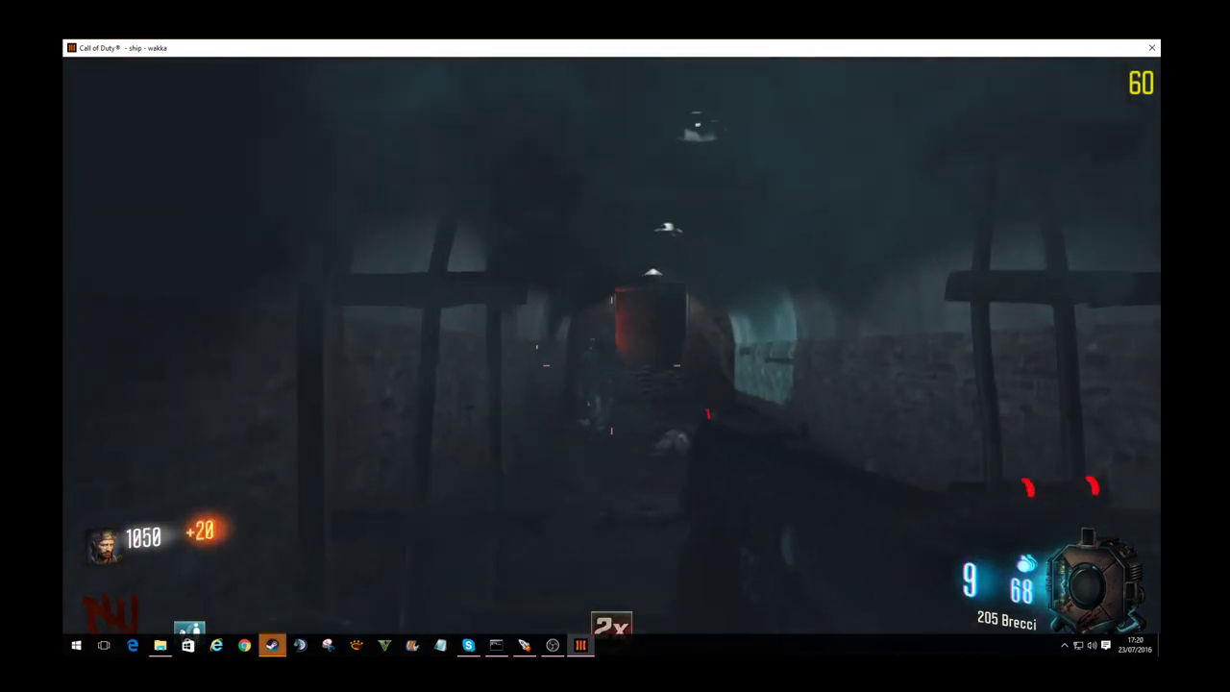
pyautogui.click(611, 365)
pyautogui.click(611, 365)
pyautogui.click(611, 365)
pyautogui.click(611, 365)
pyautogui.press('r')
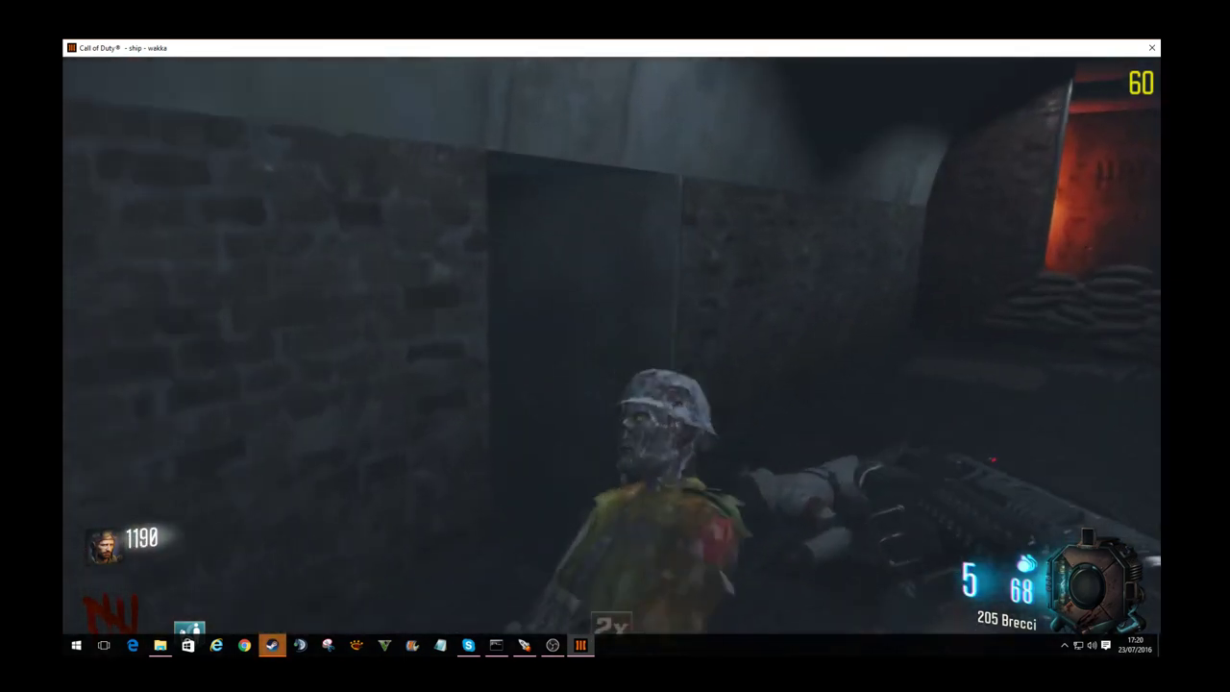
# Step: Shoot the zombies near the dark side doorway in the brick tunnel, continue into the lamp-lit room, and reload
pyautogui.click(611, 365)
pyautogui.click(611, 365)
pyautogui.click(612, 365)
pyautogui.click(611, 365)
pyautogui.click(611, 365)
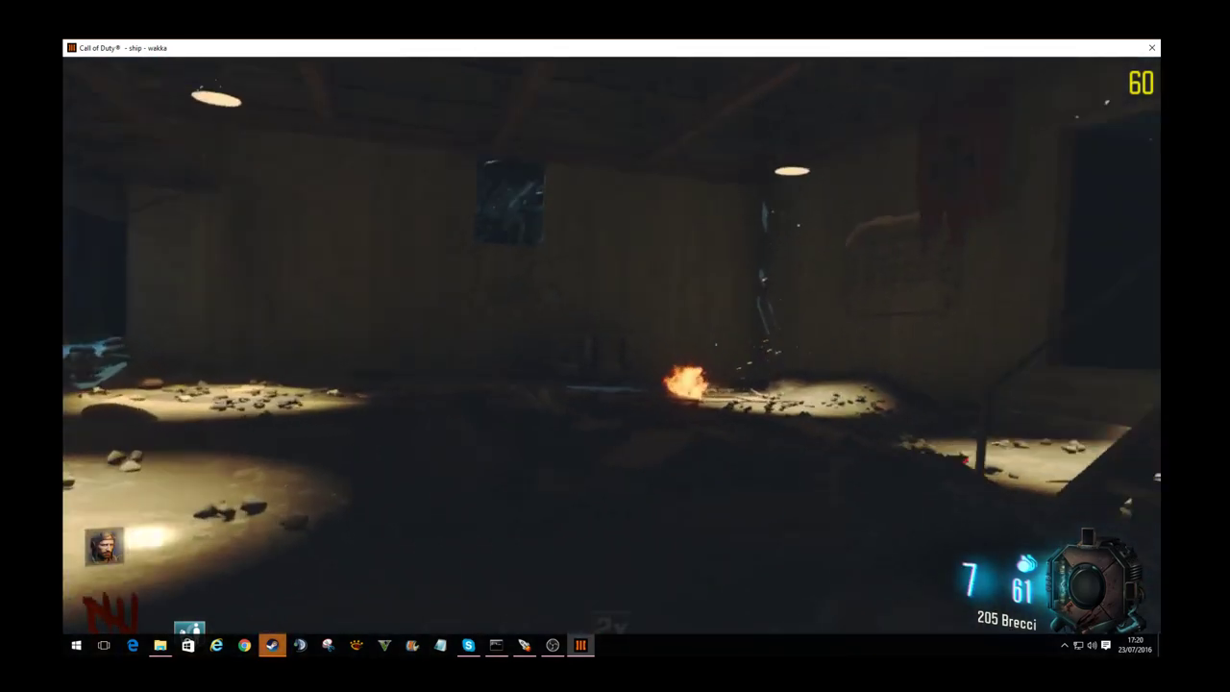
pyautogui.press('r')
# Step: Shoot the zombies in the dark doorway leading off the lamp-lit room and reload the 205 Brecci
pyautogui.click(611, 365)
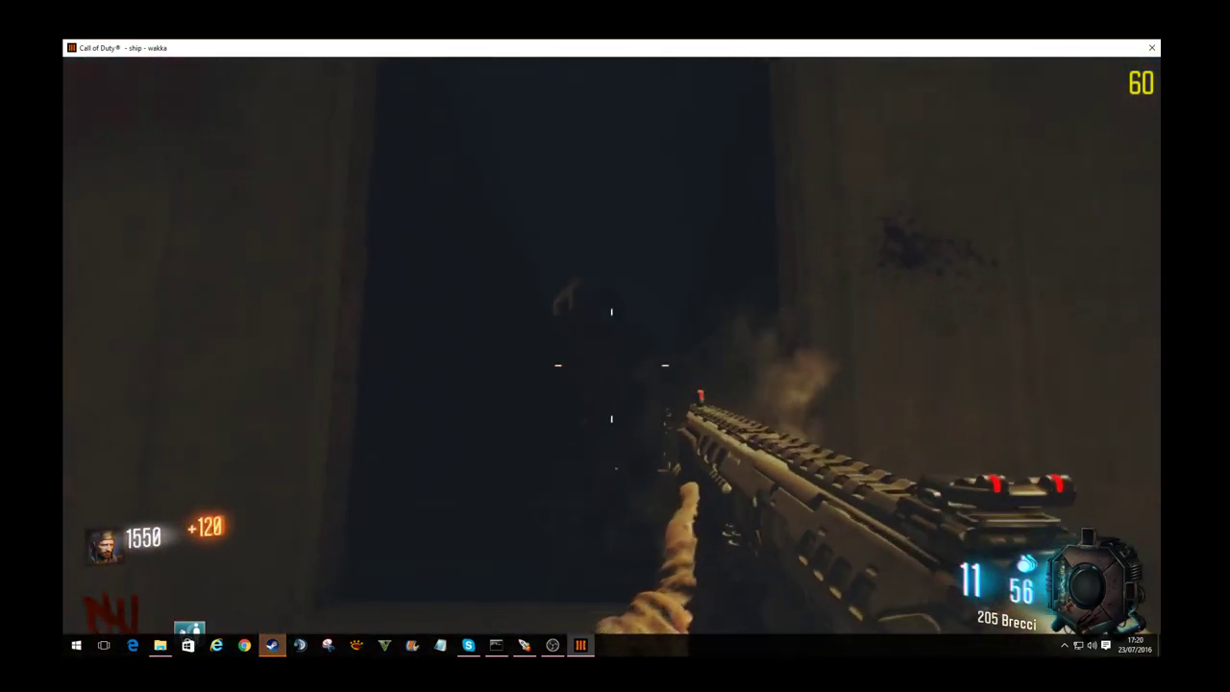
pyautogui.click(611, 365)
pyautogui.click(611, 365)
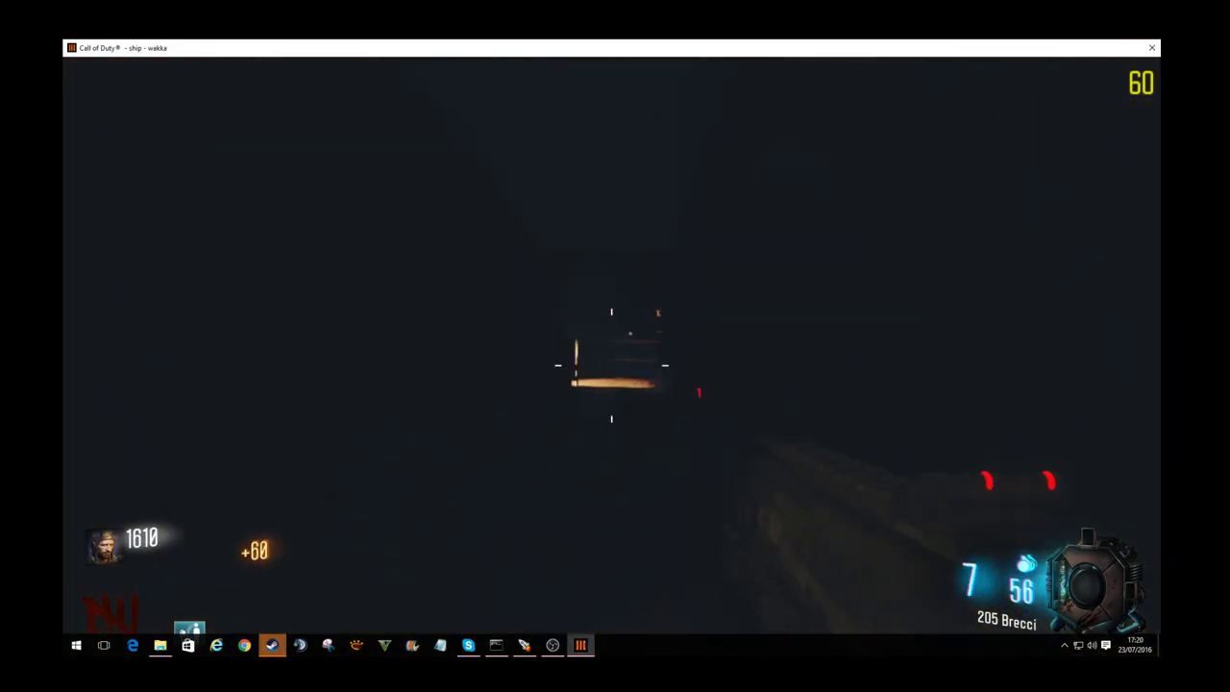
pyautogui.press('r')
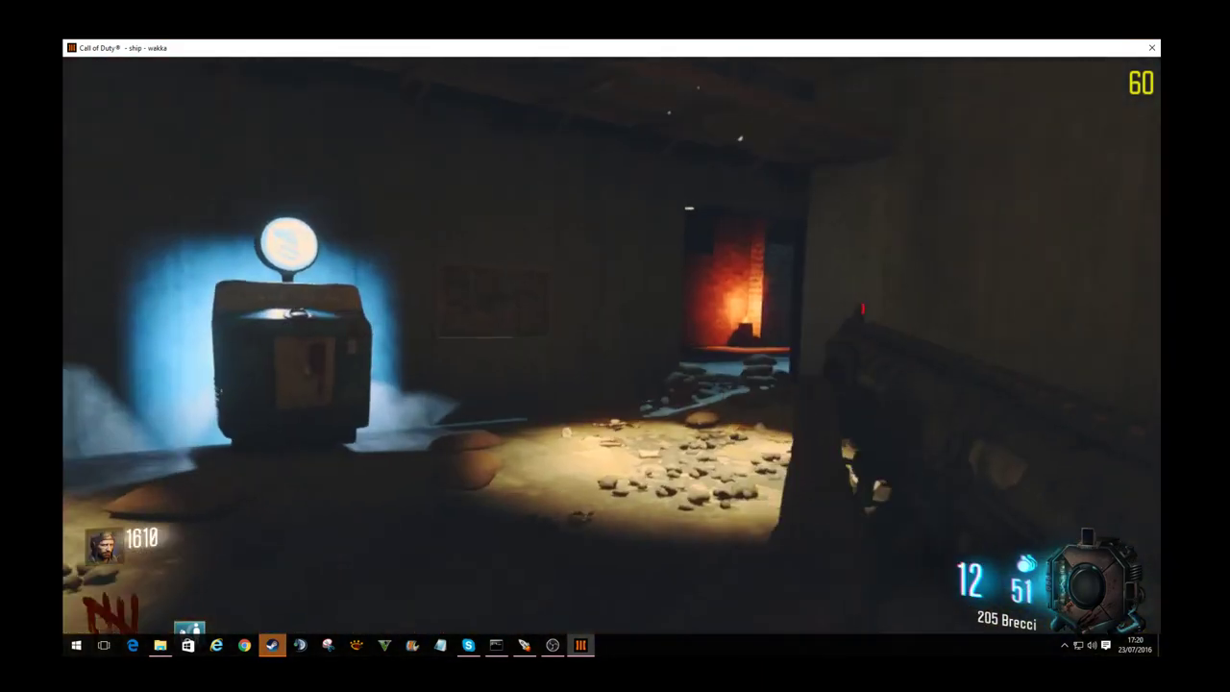
# Step: Go out to the cobbled street, shoot the zombie beside the wall, and reload the 205 Brecci
pyautogui.press('w')
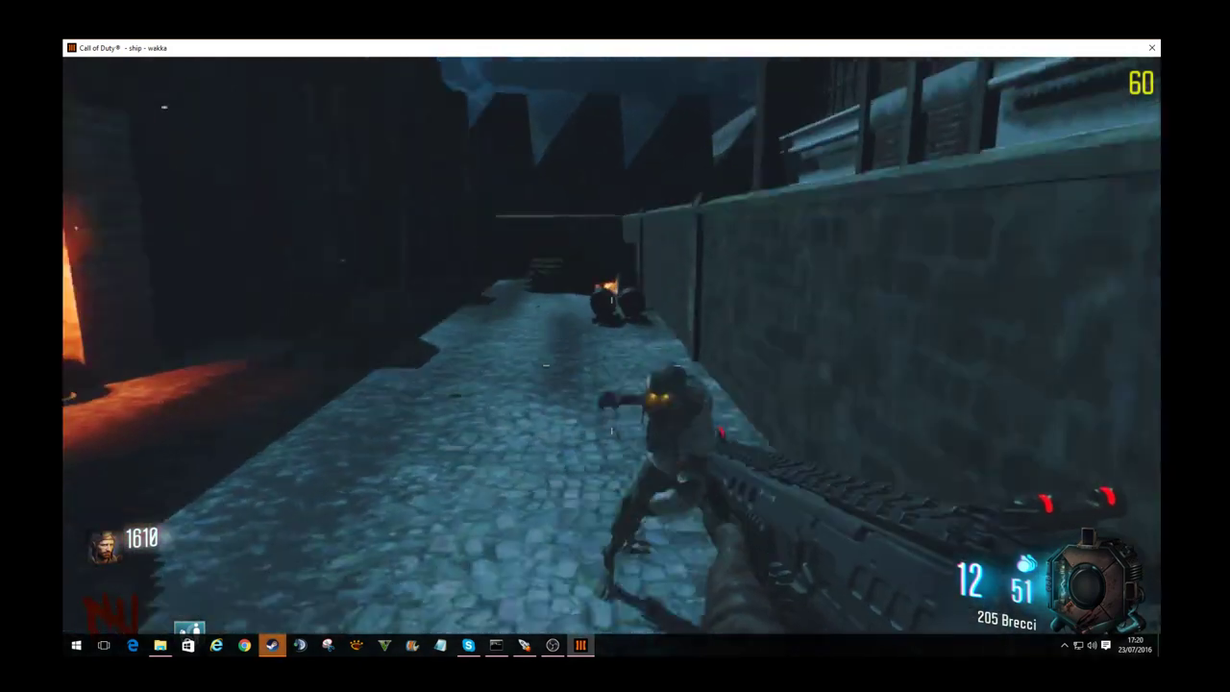
pyautogui.click(611, 366)
pyautogui.click(611, 365)
pyautogui.click(611, 365)
pyautogui.press('r')
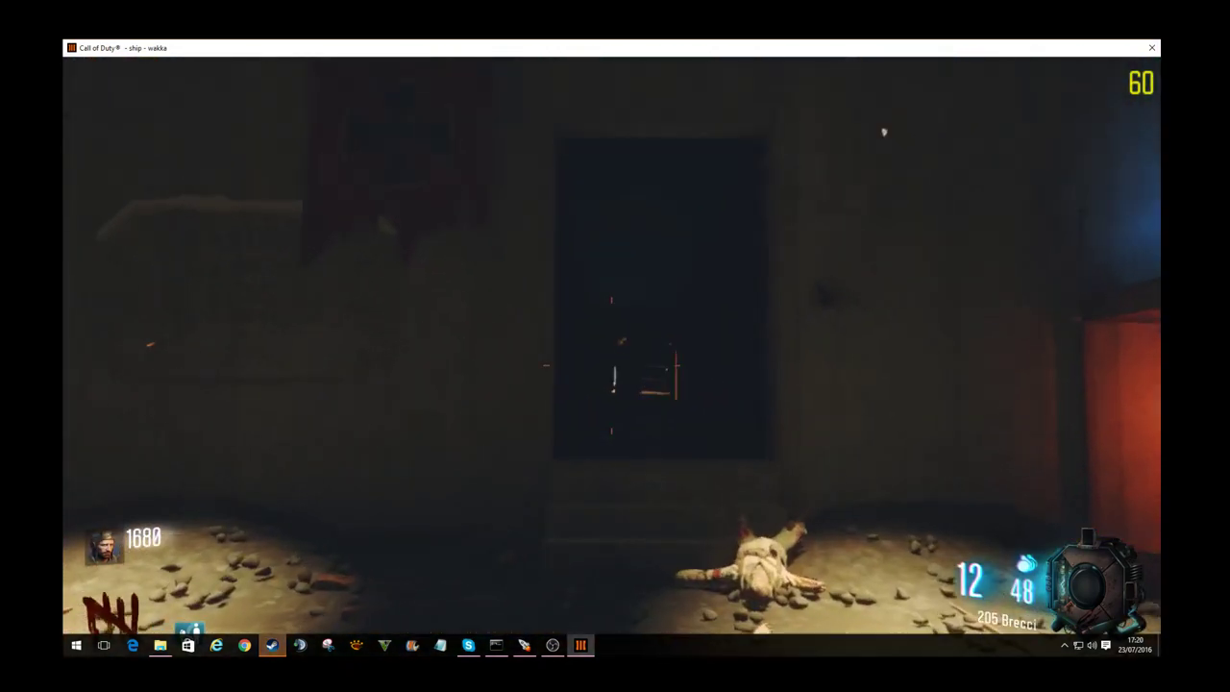
# Step: Shoot toward the dark doorway beside the hanging banner in the lamp-lit room and reload
pyautogui.click(611, 365)
pyautogui.click(611, 365)
pyautogui.click(612, 365)
pyautogui.press('r')
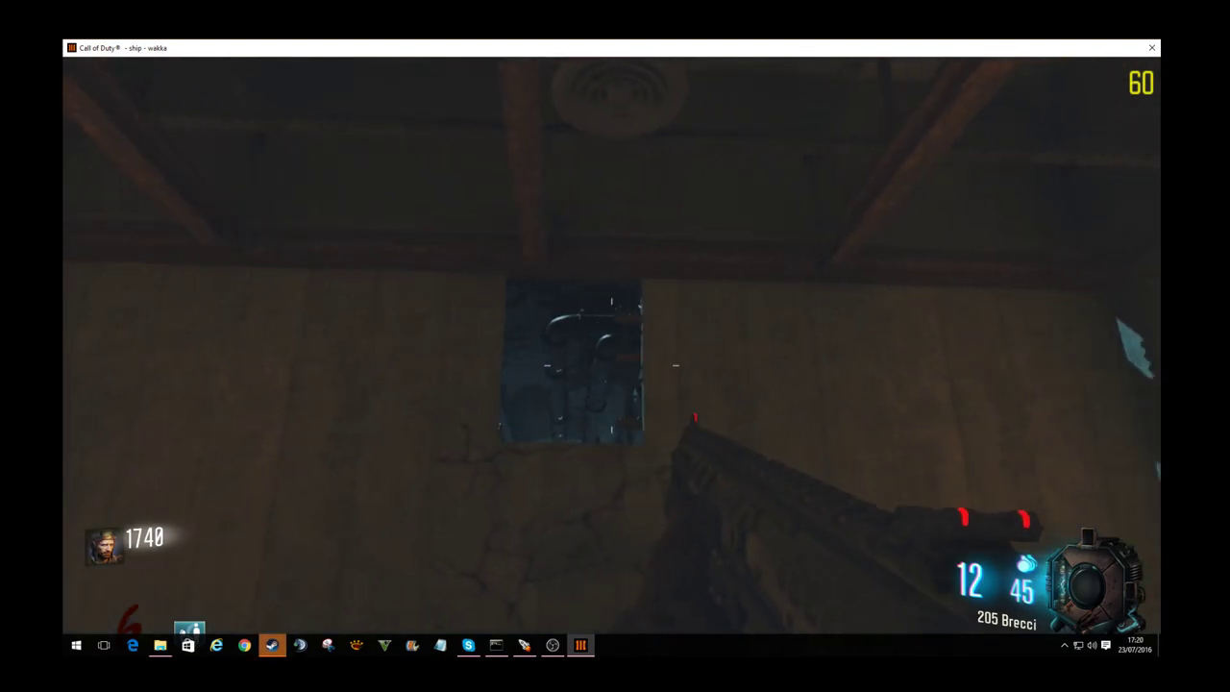
# Step: Pass through the dark doorway and tour the metal catwalk behind it
pyautogui.press('w')
pyautogui.press('space')
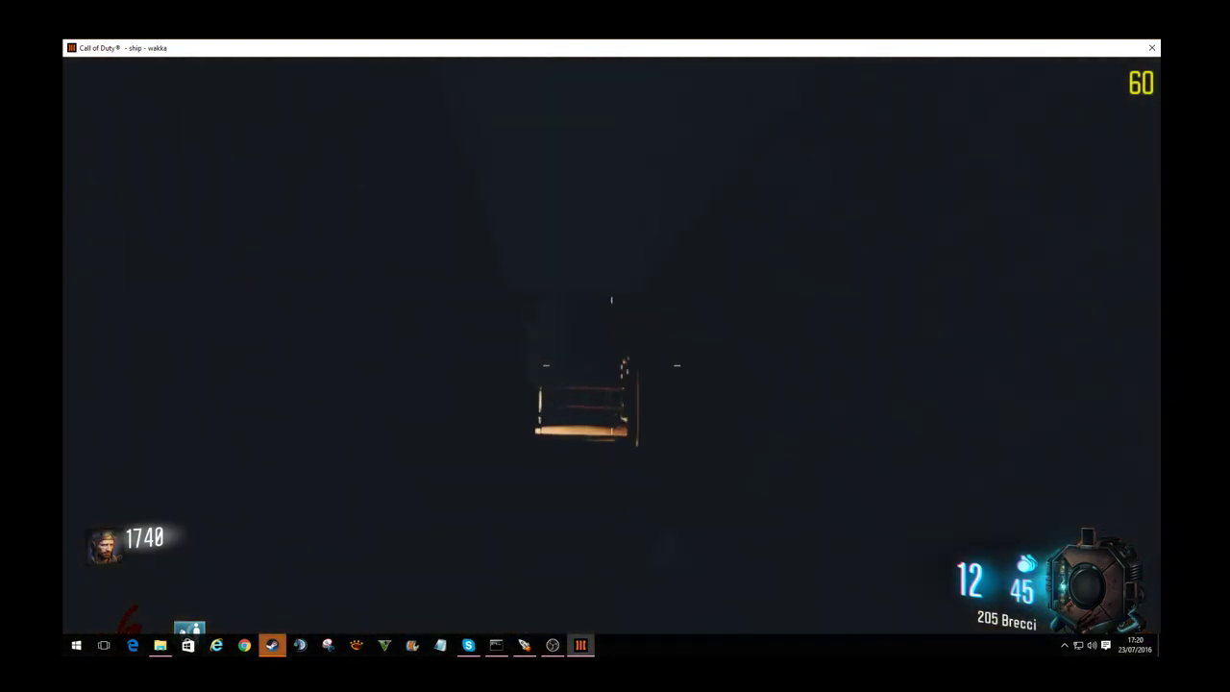
pyautogui.press('w')
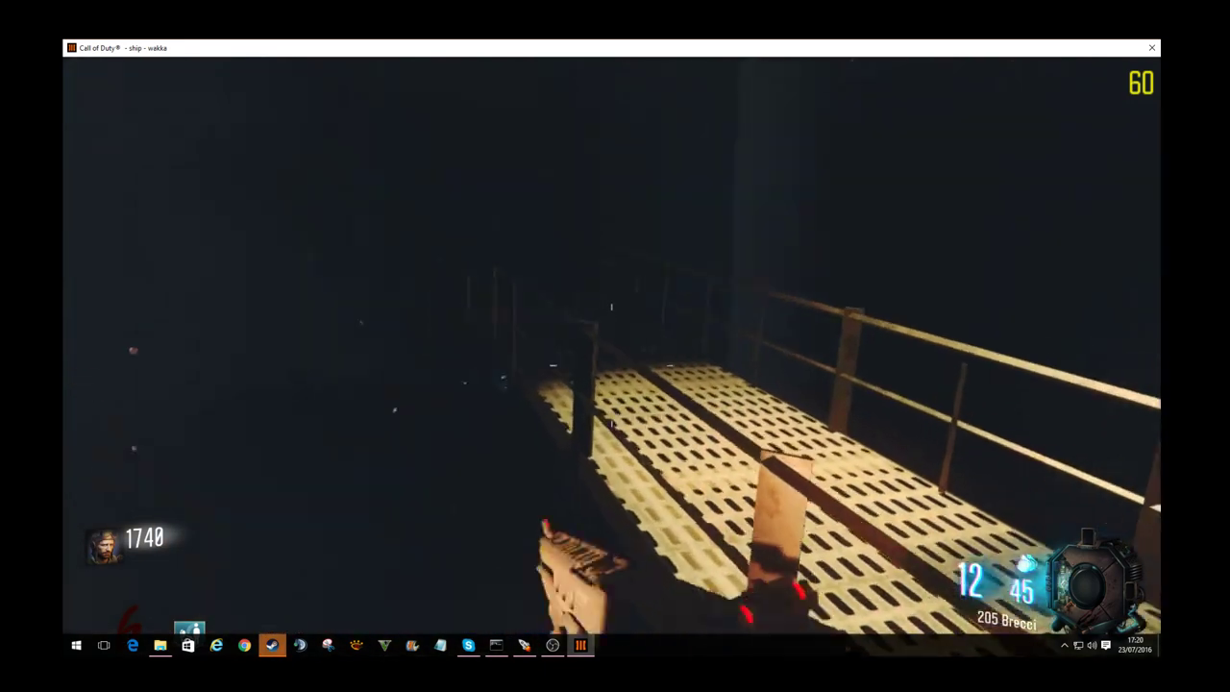
pyautogui.press('a')
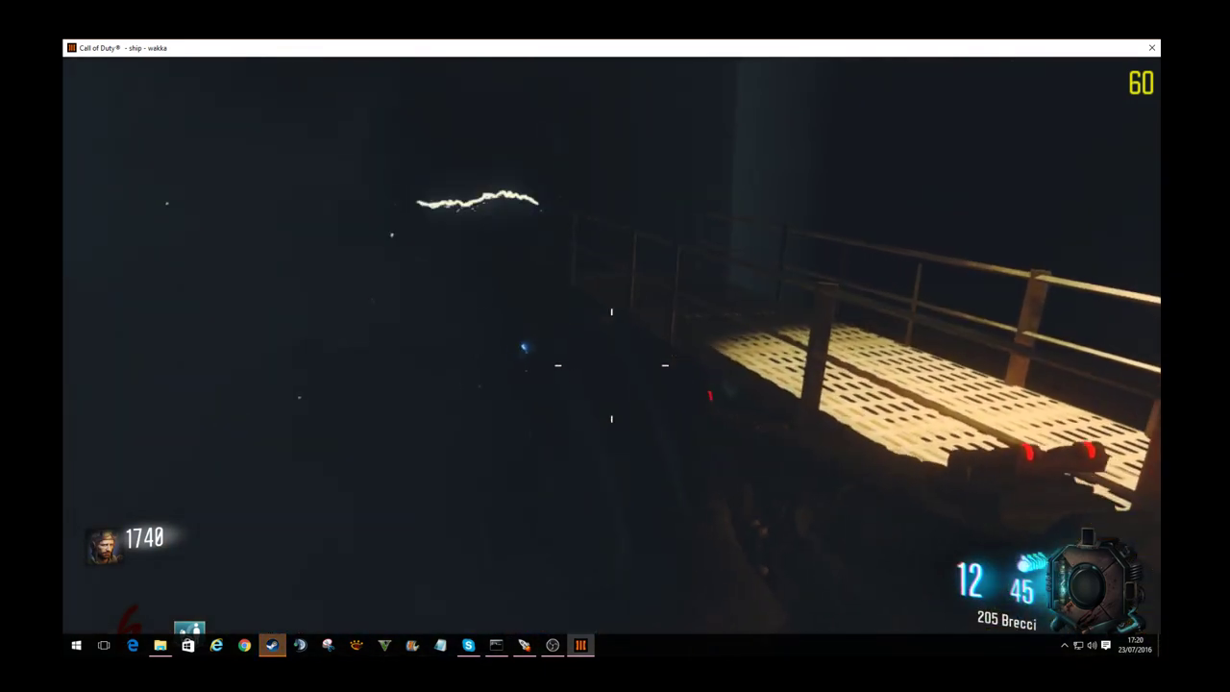
pyautogui.press('w')
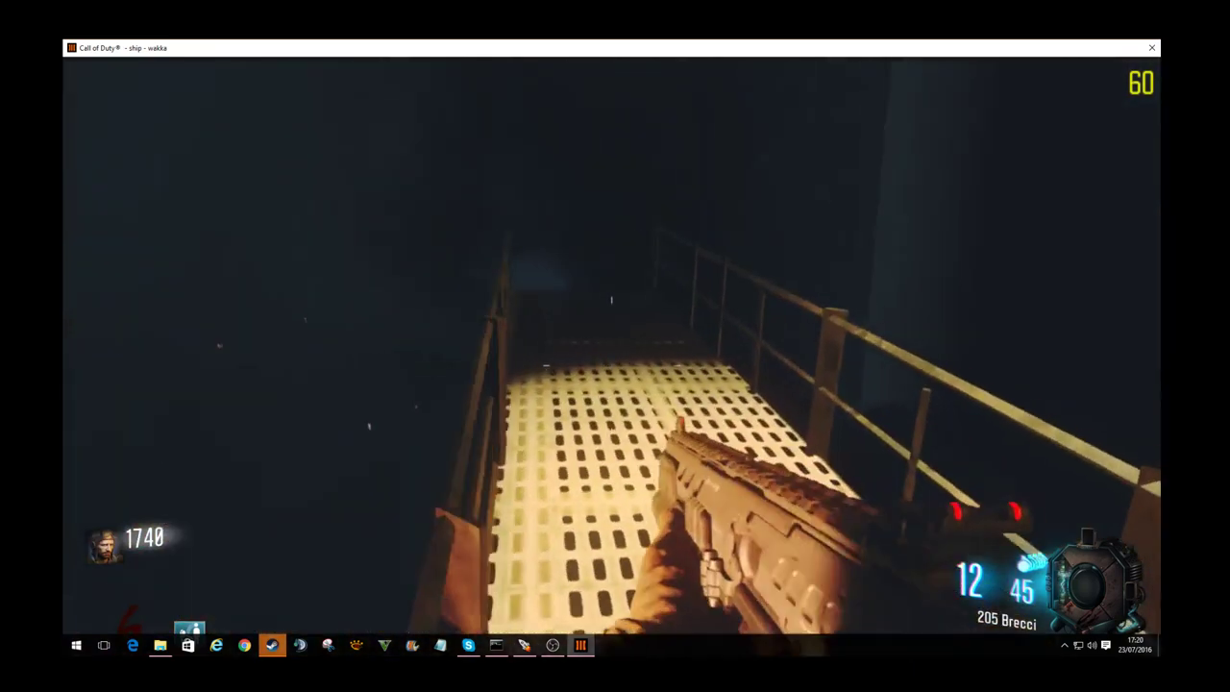
pyautogui.press('w')
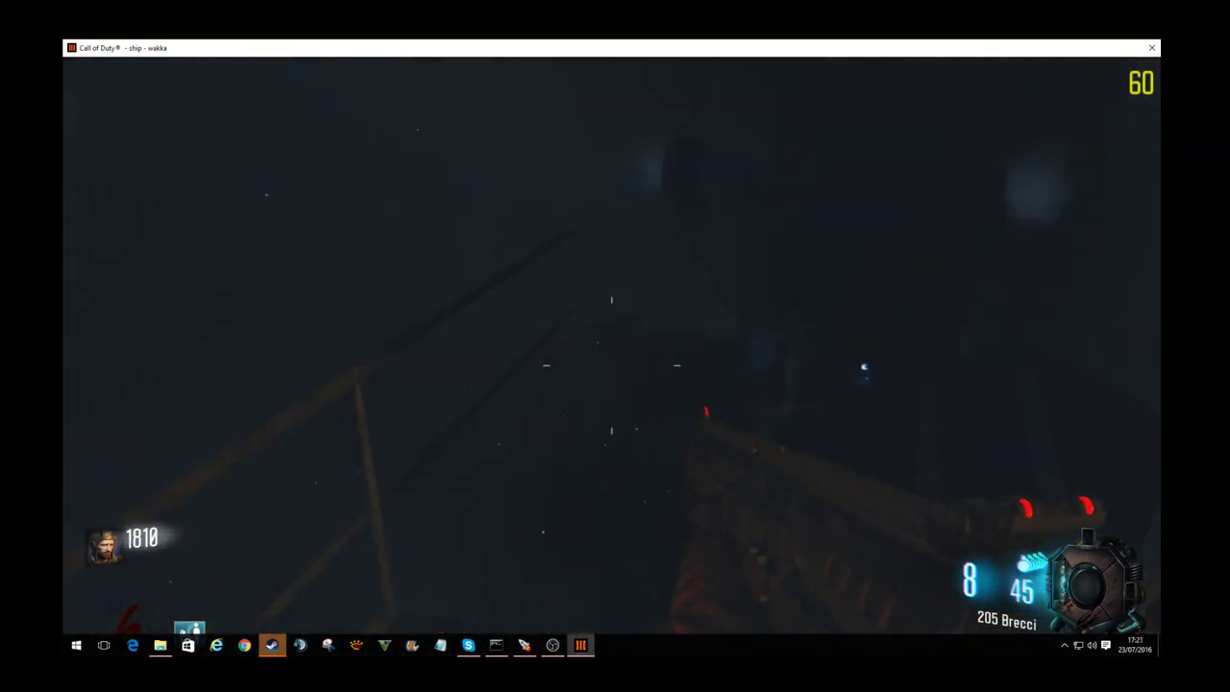
# Step: Return to the lamp-lit room with the small fire and fire three shots from the 205 Brecci
pyautogui.press('w')
pyautogui.press('w')
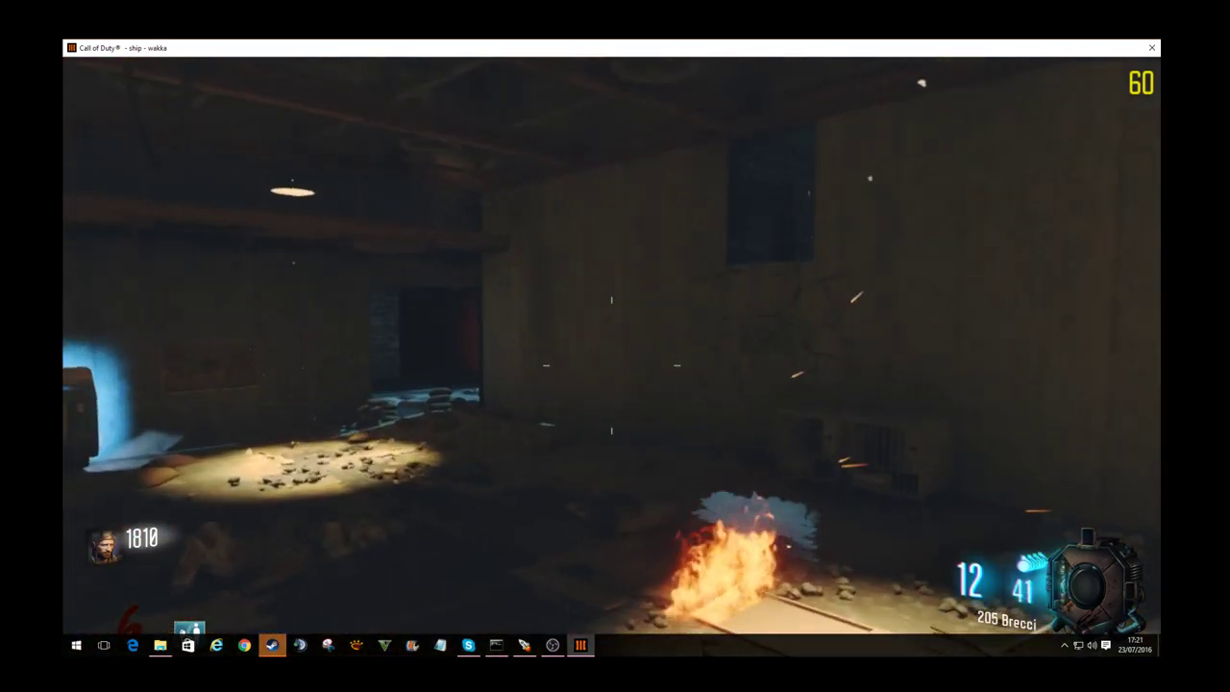
pyautogui.click(611, 365)
pyautogui.click(611, 365)
pyautogui.click(611, 365)
# Step: Stop the zm_sick game run from the Mod Tools Launcher, and view the zm_sick map in the level editor before closing it
pyautogui.hotkey('alt', 'Tab')
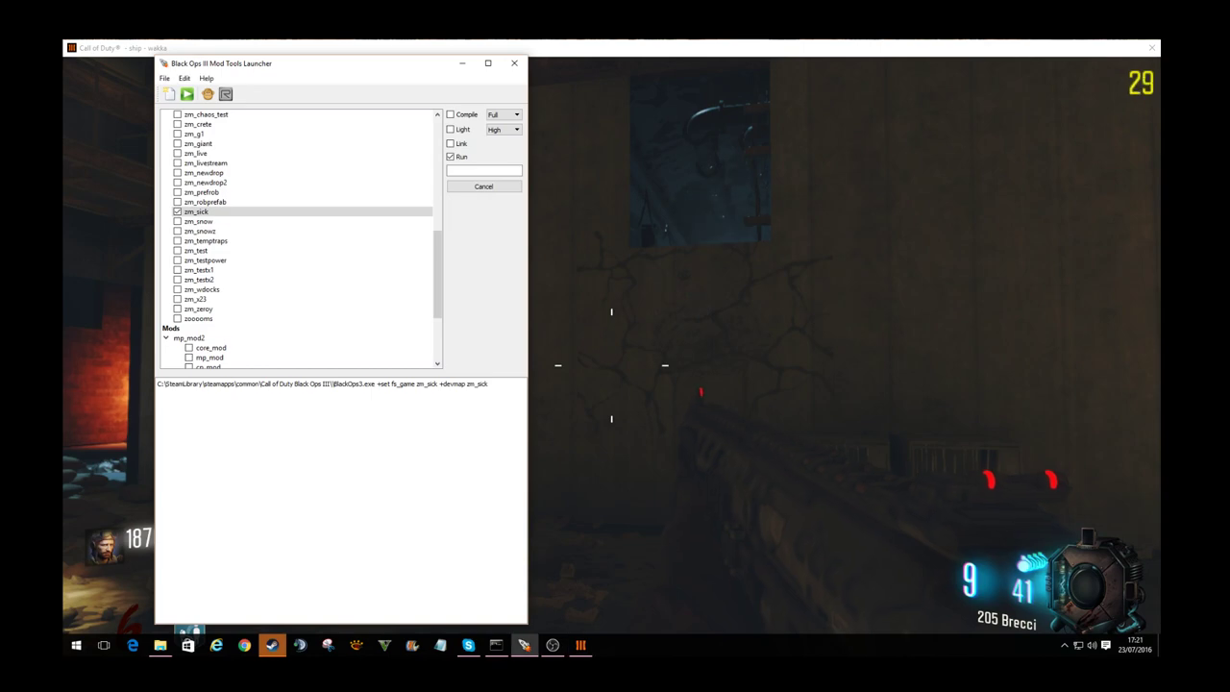
pyautogui.click(484, 187)
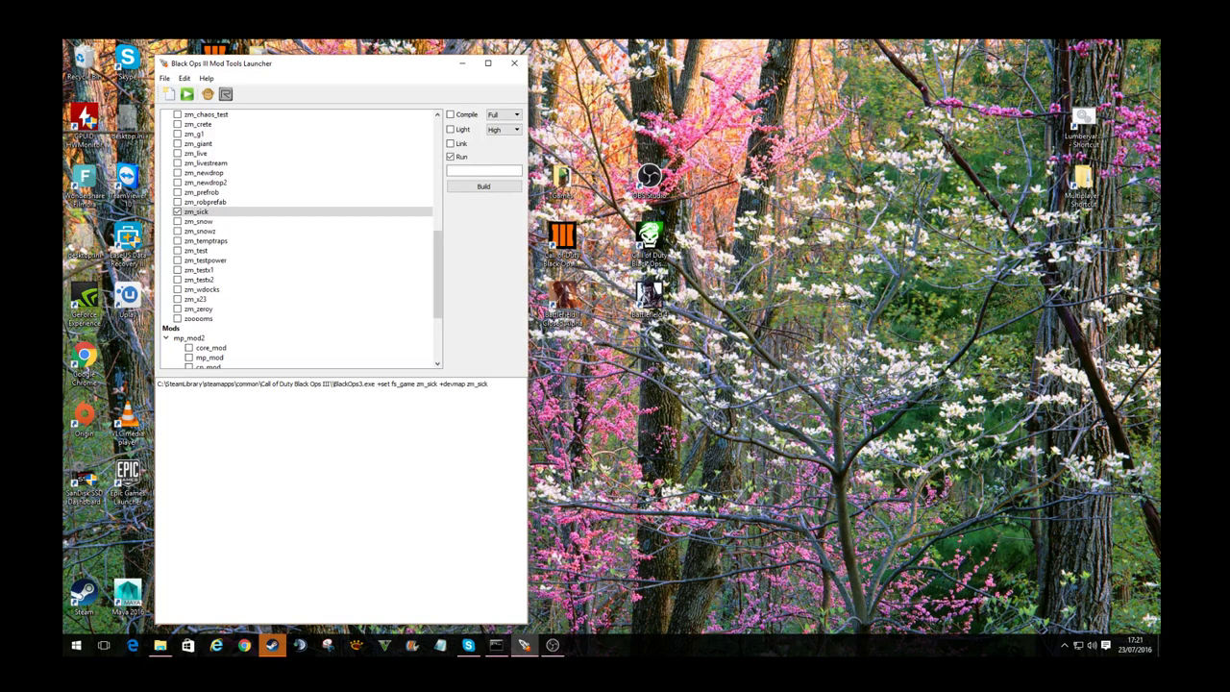
pyautogui.click(225, 93)
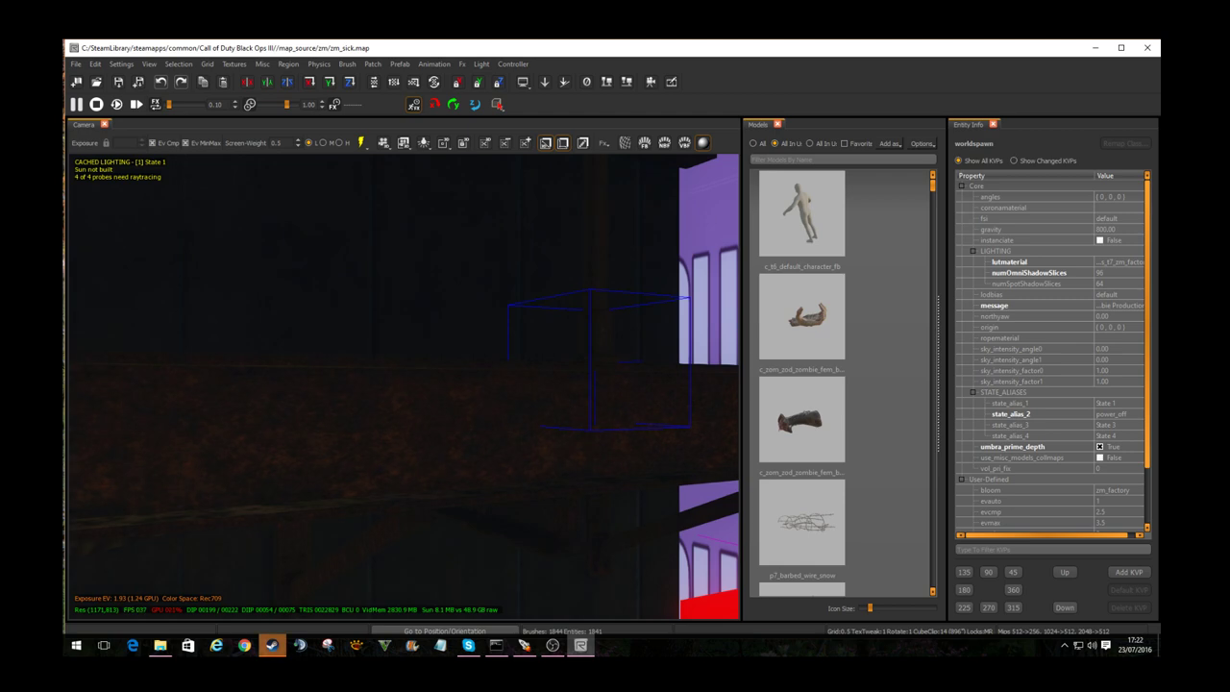
pyautogui.click(1147, 47)
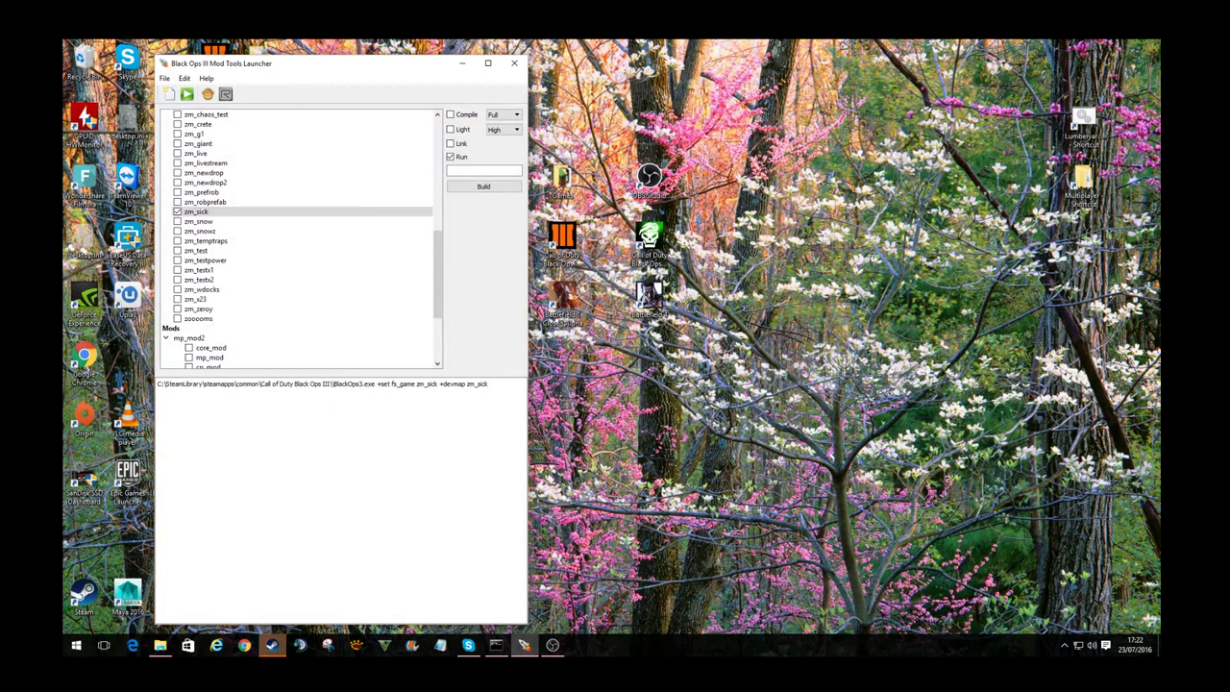
# Step: Start the older Radiant editor from the bin folder of COD5 and close the Black Ops III Mod Tools Launcher
pyautogui.click(159, 645)
pyautogui.click(273, 260)
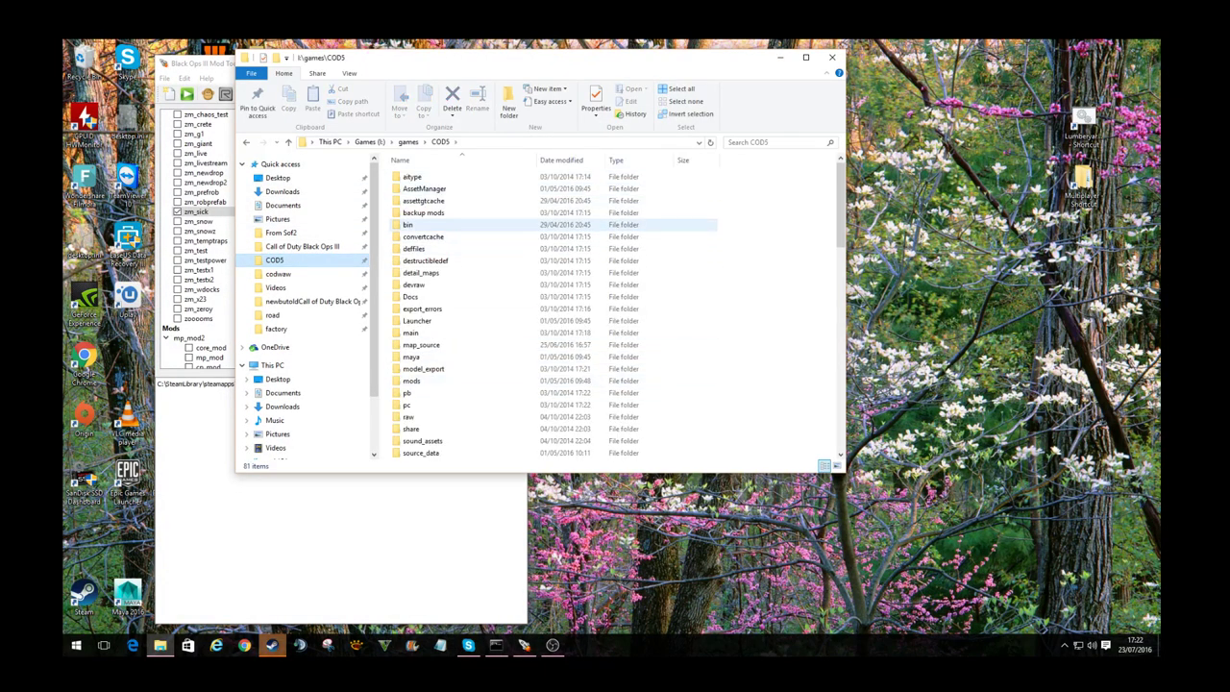
pyautogui.doubleClick(407, 224)
pyautogui.doubleClick(435, 272)
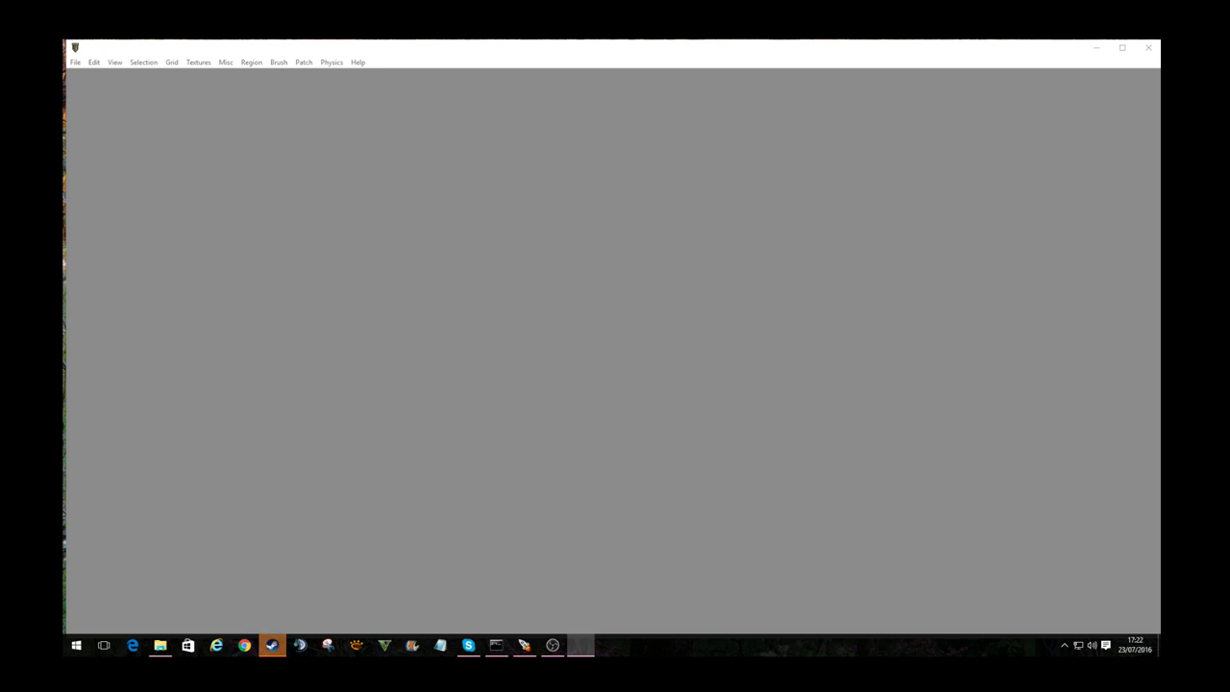
pyautogui.click(524, 645)
pyautogui.click(514, 64)
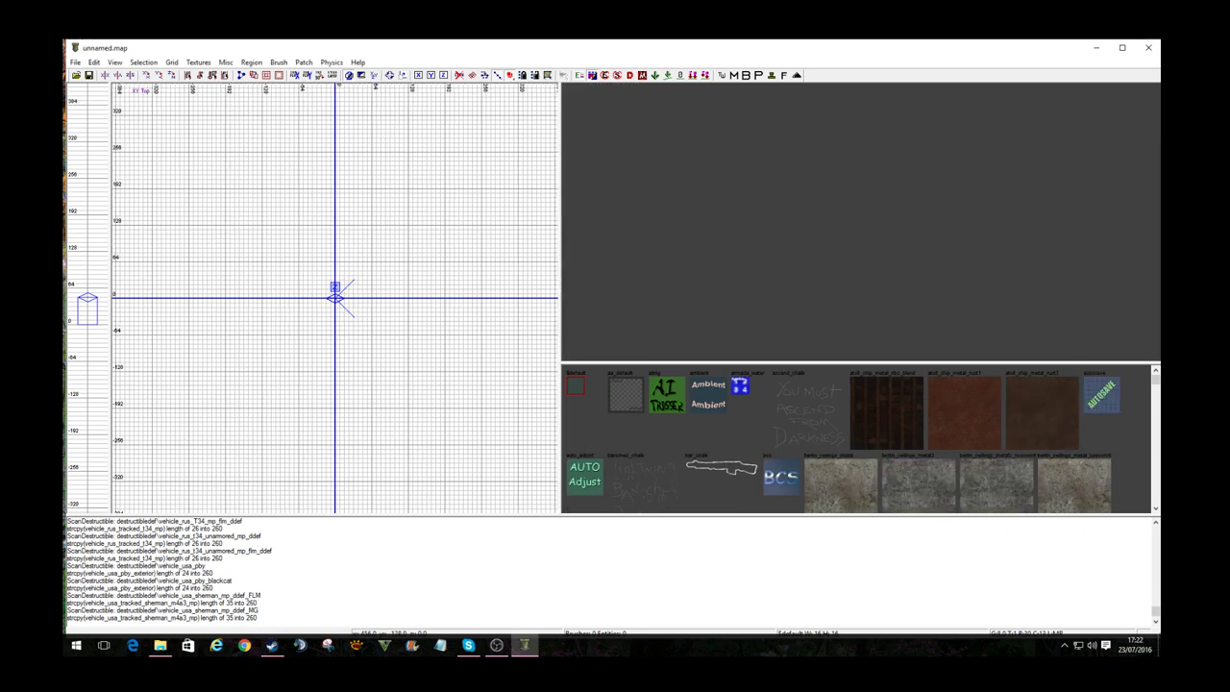
# Step: Open the recent map mp_vm_mugia.map and look over its jungle terrain in the 3D view and its layout in the top view
pyautogui.click(75, 61)
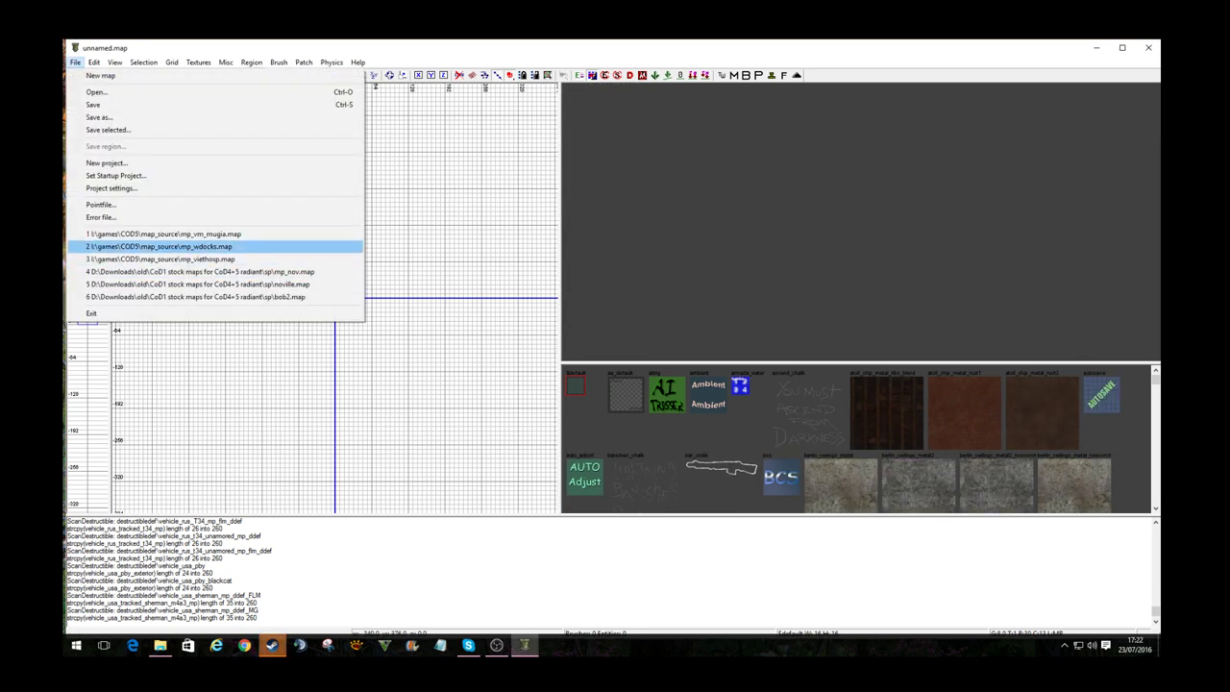
pyautogui.click(164, 233)
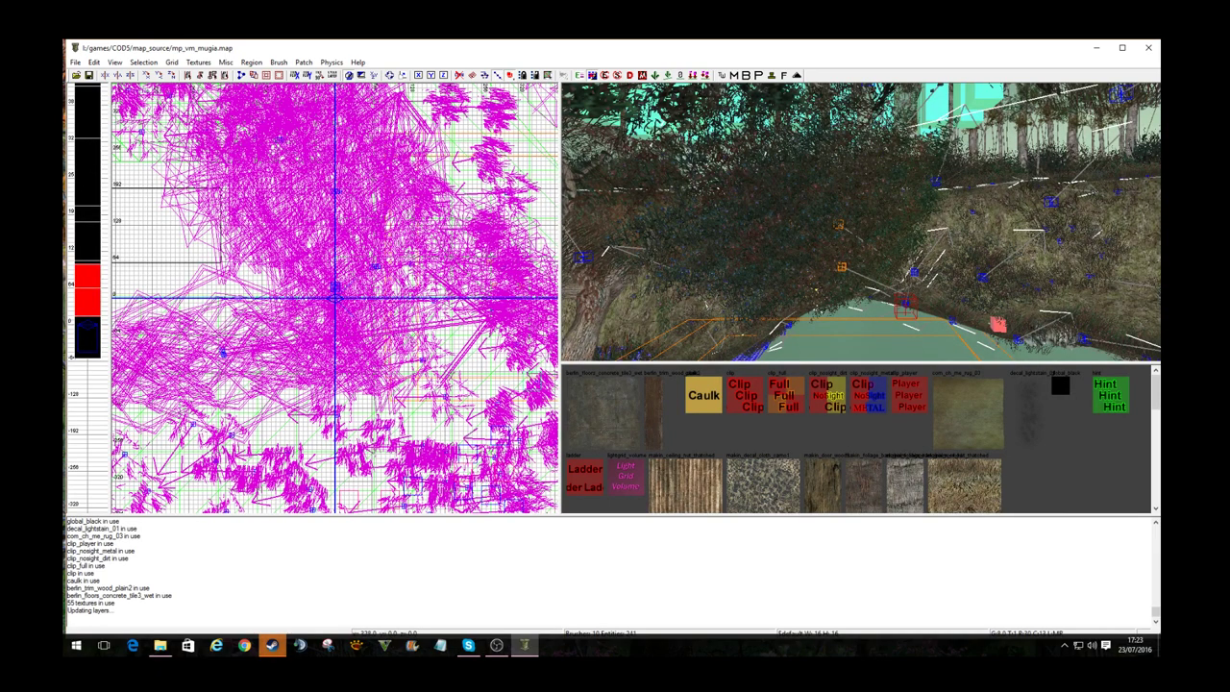
pyautogui.scroll(-6, 861, 222)
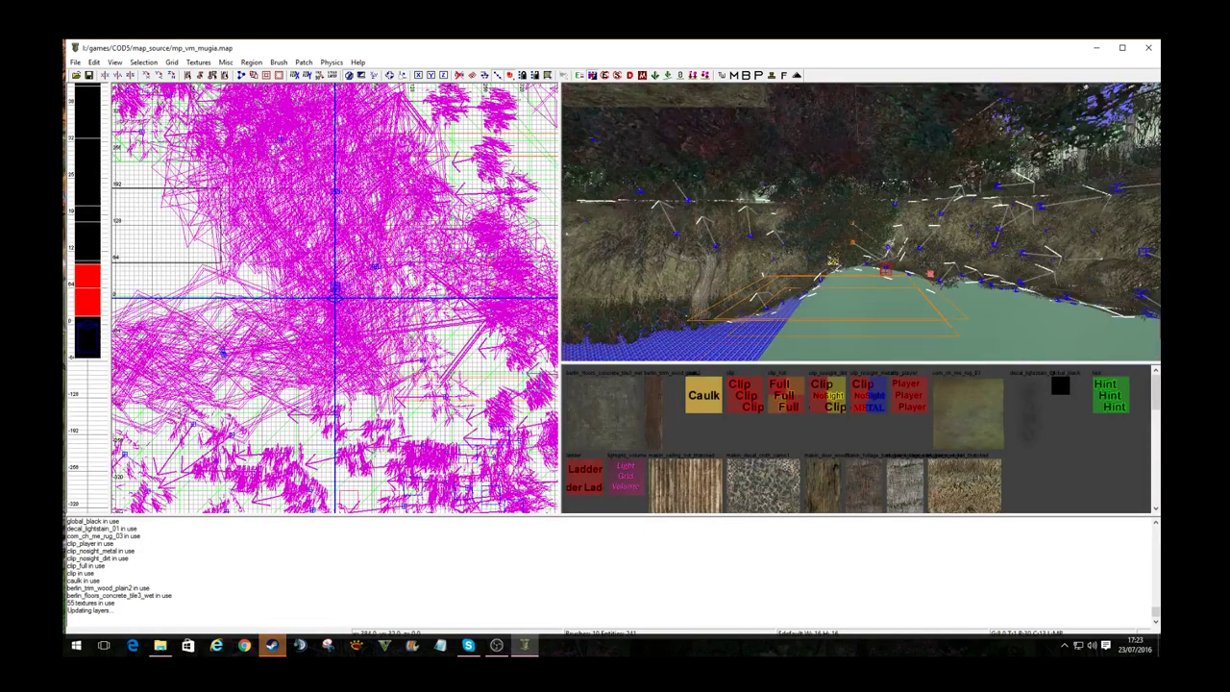
pyautogui.moveTo(861, 222); pyautogui.dragTo(711, 221, button='right')
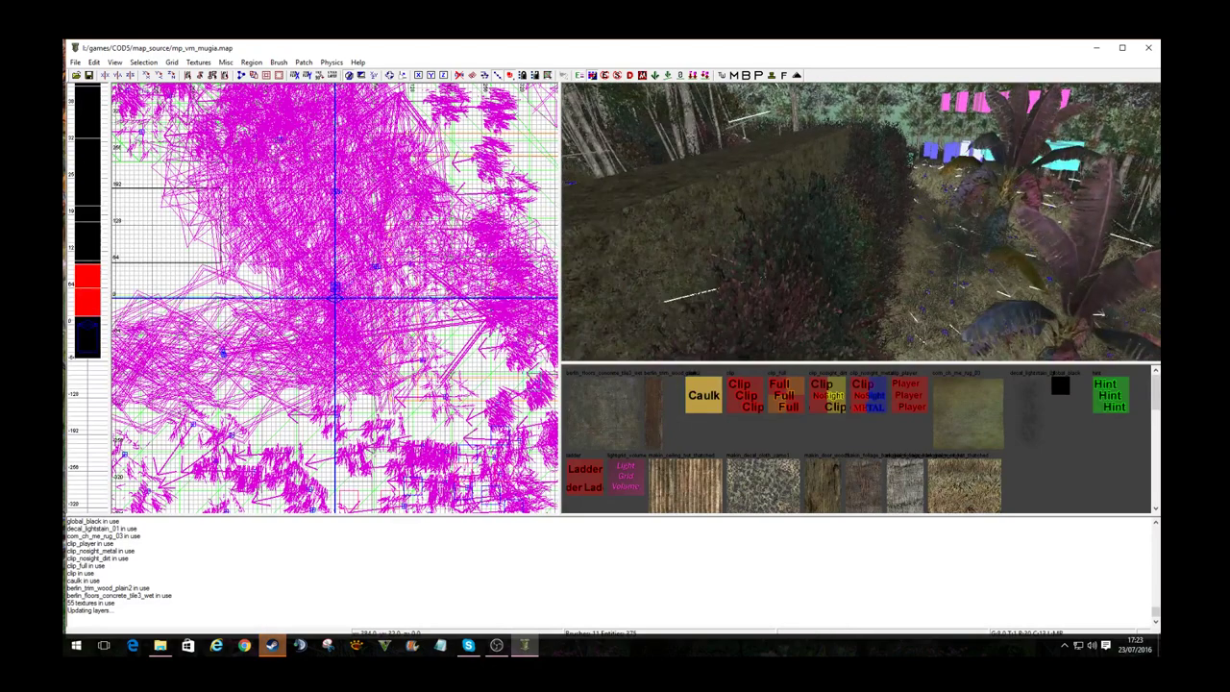
pyautogui.scroll(-6, 855, 438)
pyautogui.scroll(-5, 174, 105)
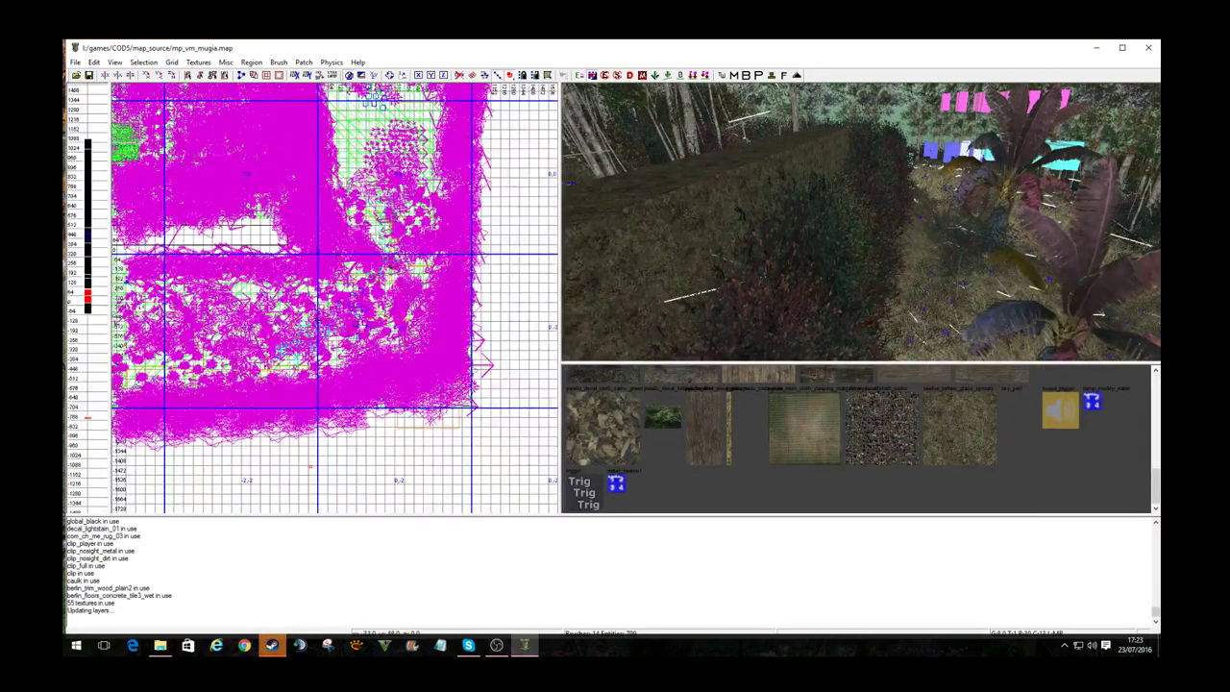
pyautogui.scroll(-3, 174, 104)
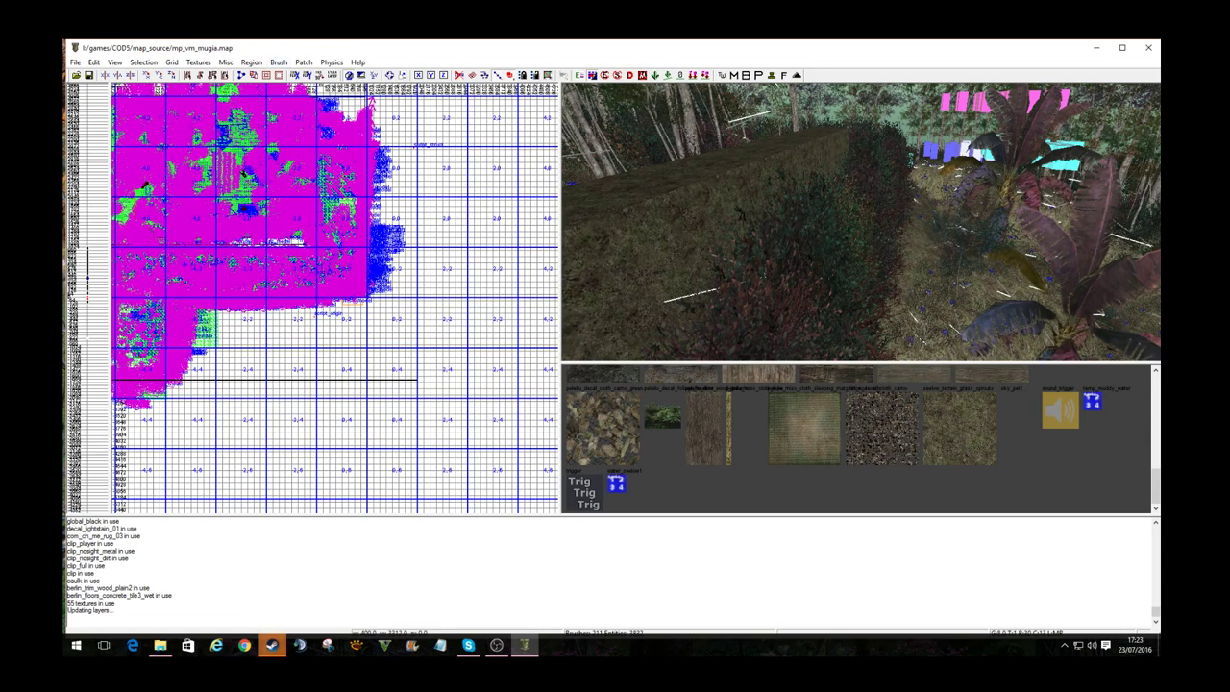
# Step: Close the COD5 Radiant editor and start the level editor from the Black Ops III Mod Tools
pyautogui.click(1149, 47)
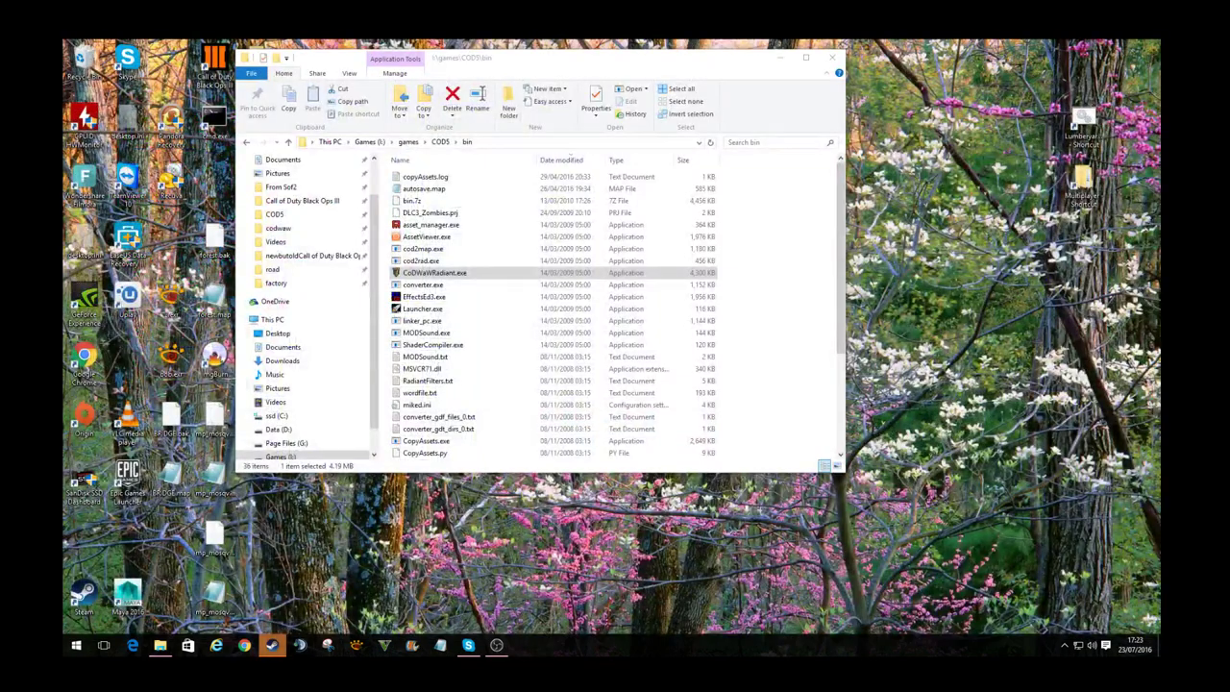
pyautogui.rightClick(272, 645)
pyautogui.click(274, 335)
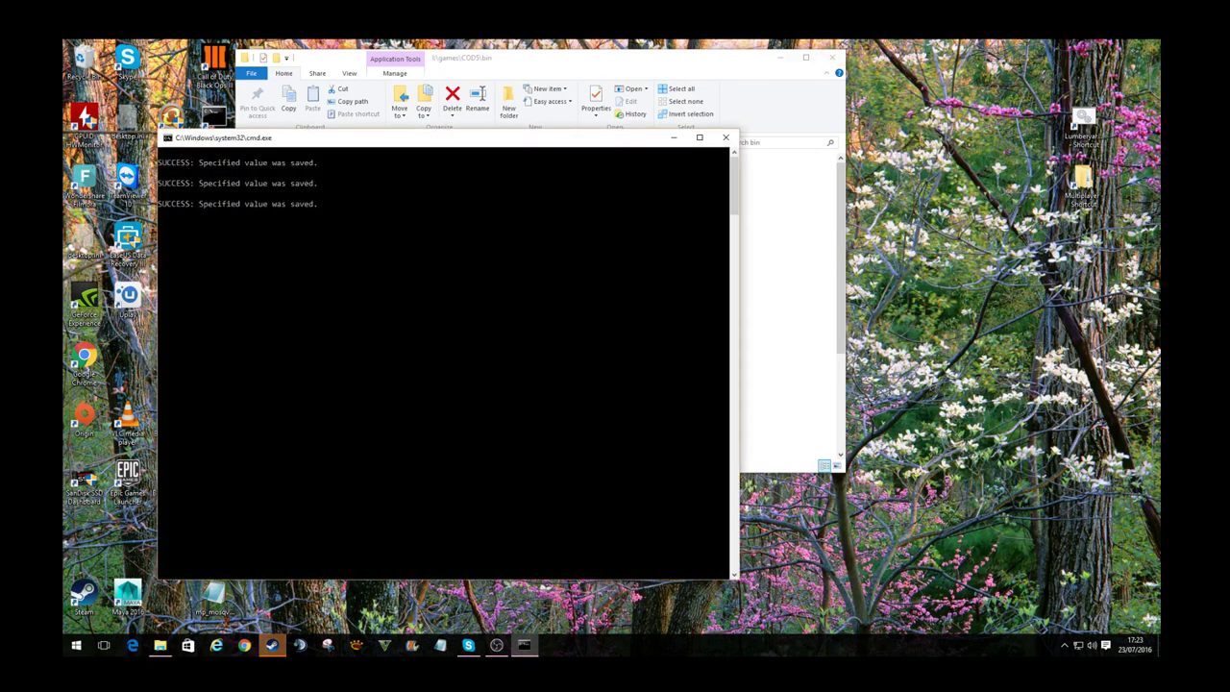
pyautogui.click(226, 95)
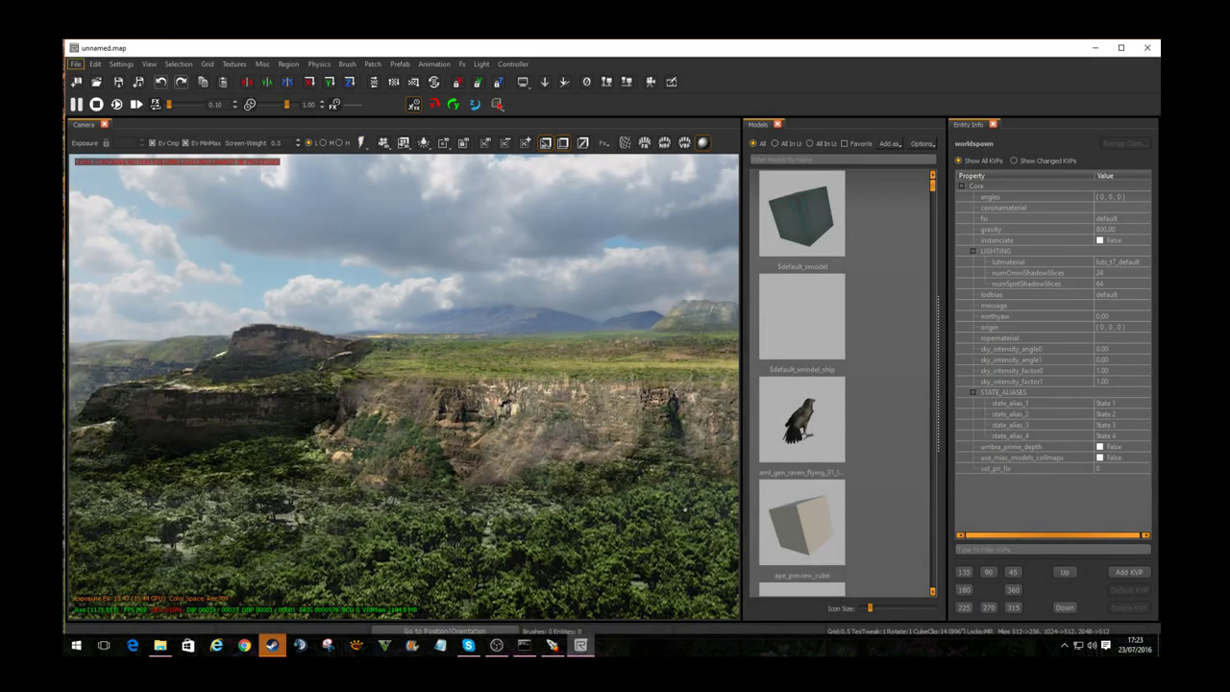
# Step: Open the recent map zm_sick.map in the level editor
pyautogui.click(75, 64)
pyautogui.moveTo(115, 205)
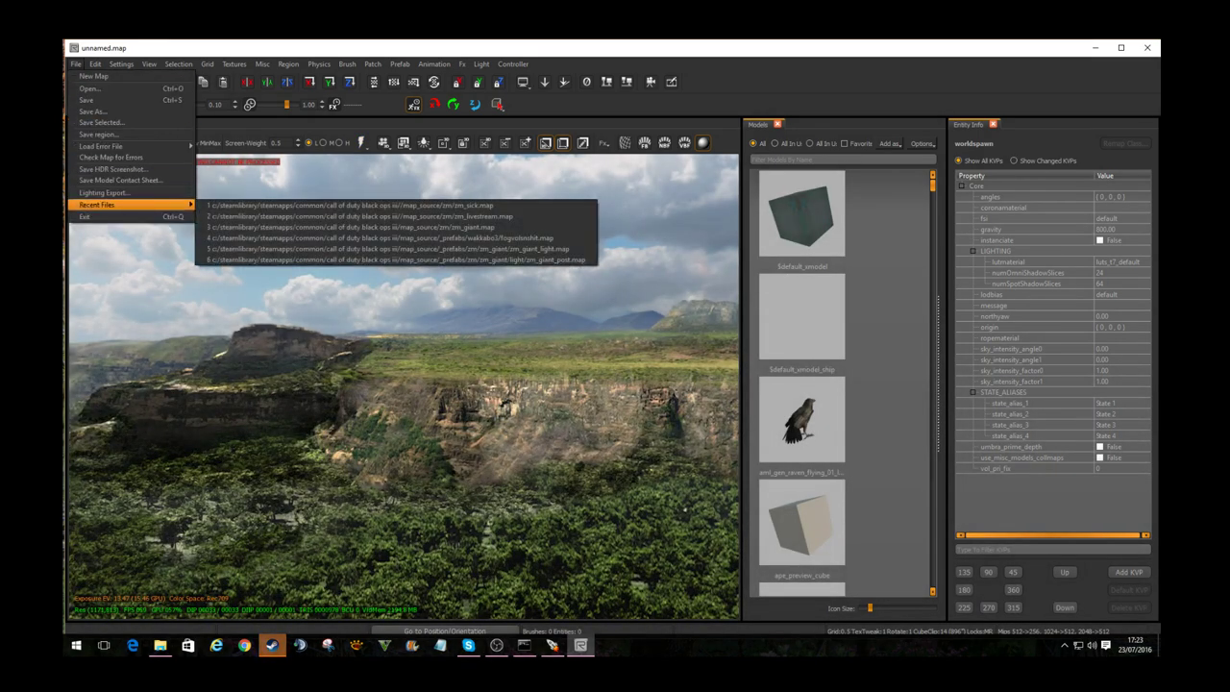
pyautogui.click(250, 205)
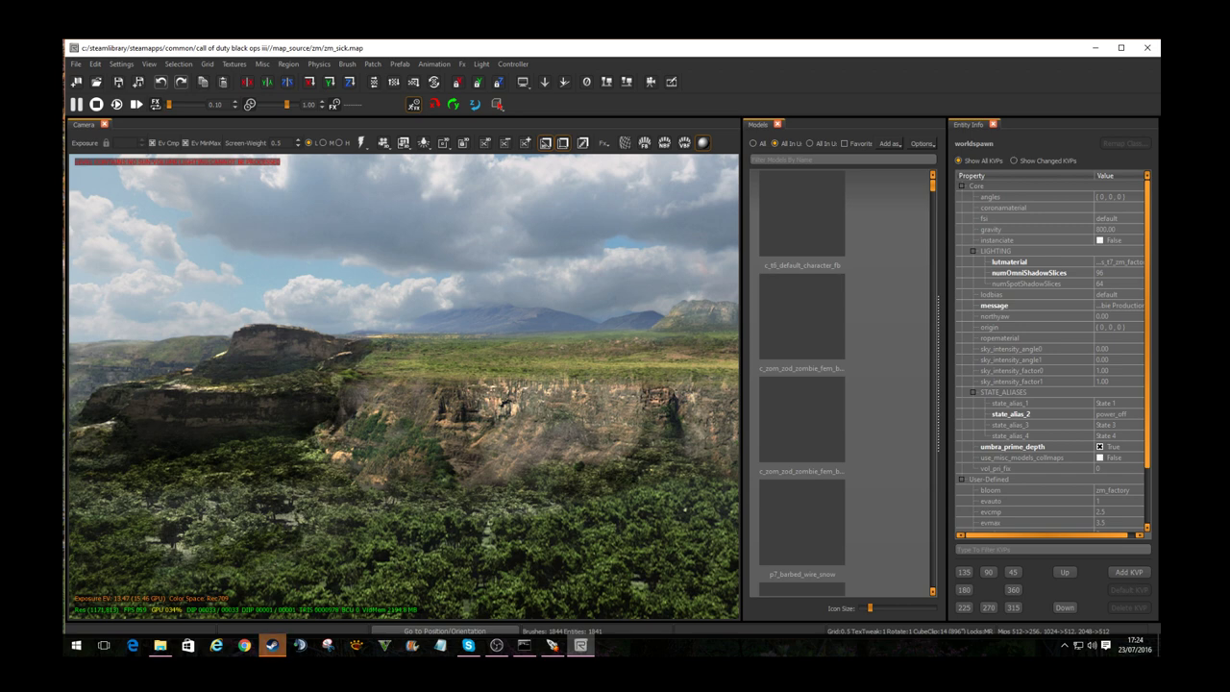
# Step: Show the XY Top view of zm_sick in its own detached window and maximise it
pyautogui.hotkey('alt', 'v')
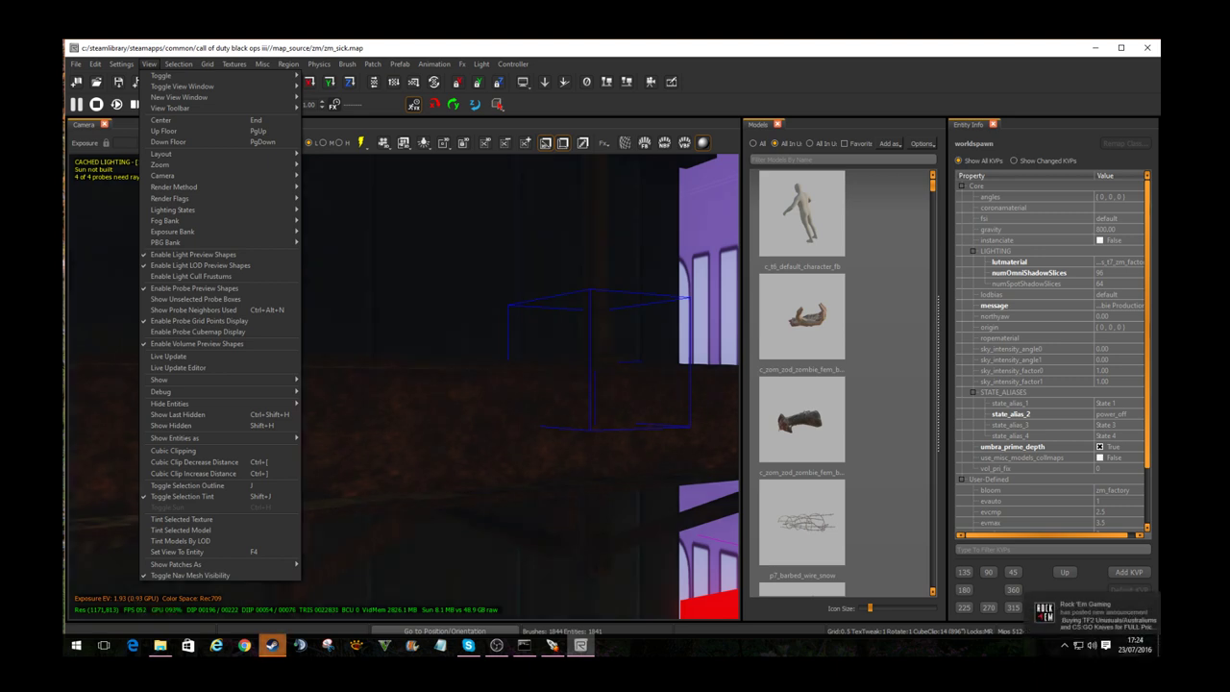
pyautogui.moveTo(192, 76)
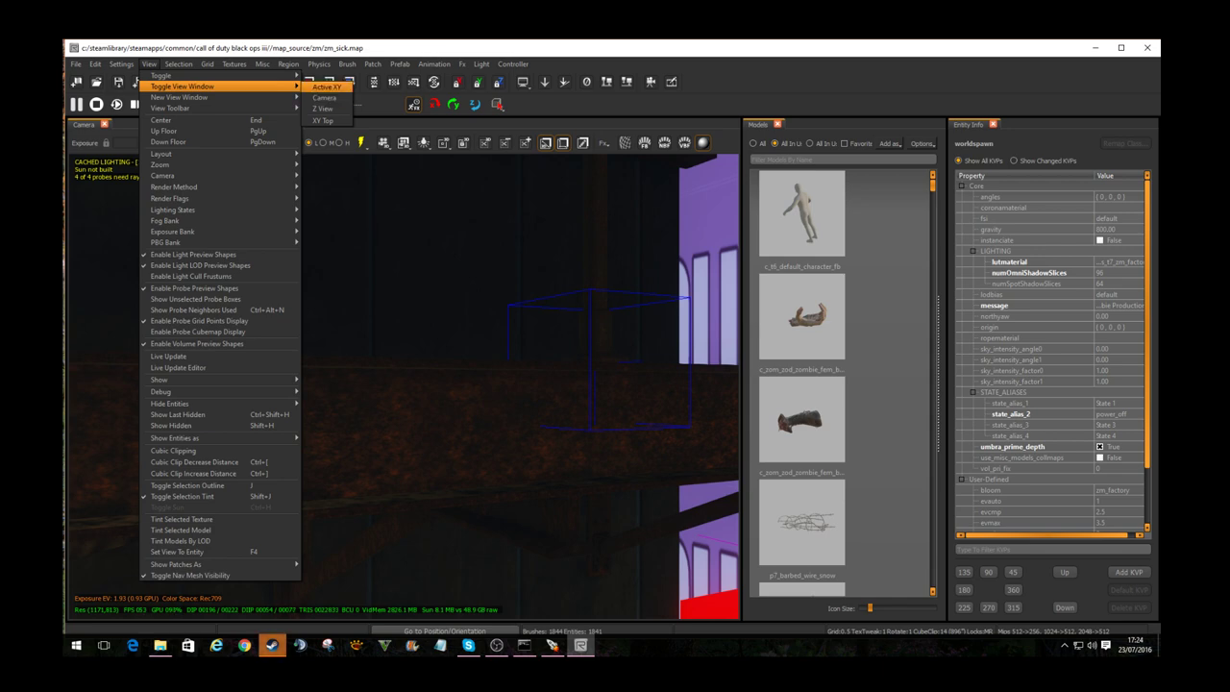
pyautogui.click(323, 120)
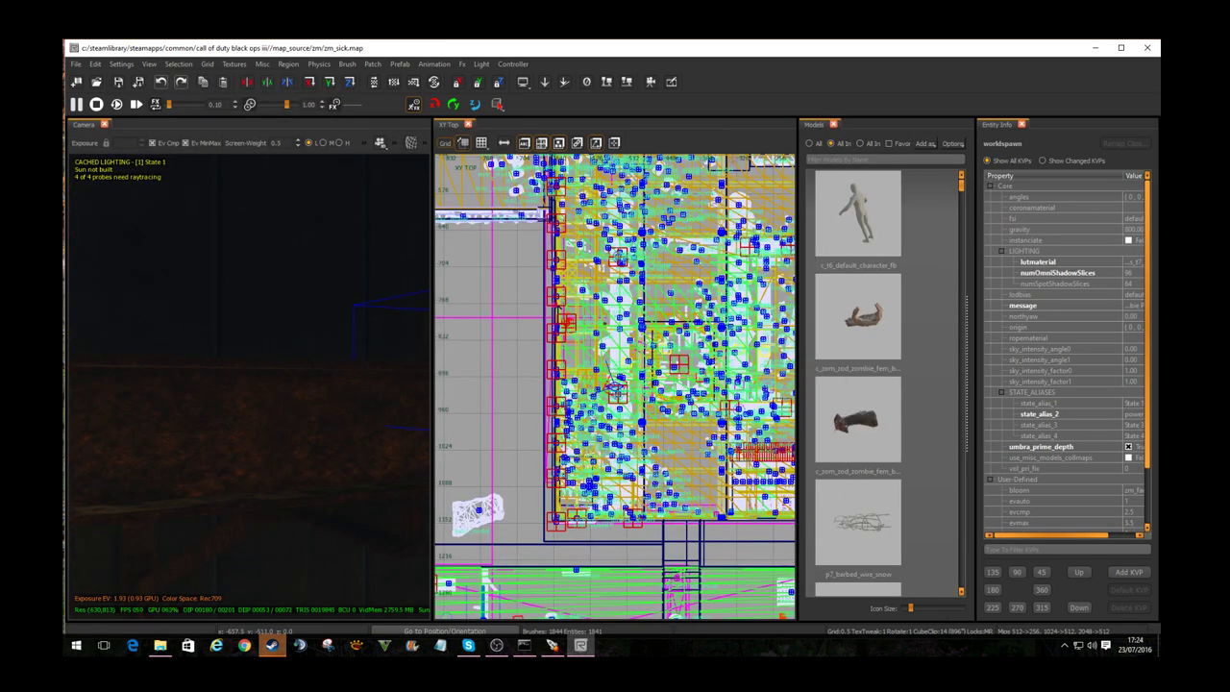
pyautogui.moveTo(448, 125); pyautogui.dragTo(385, 289)
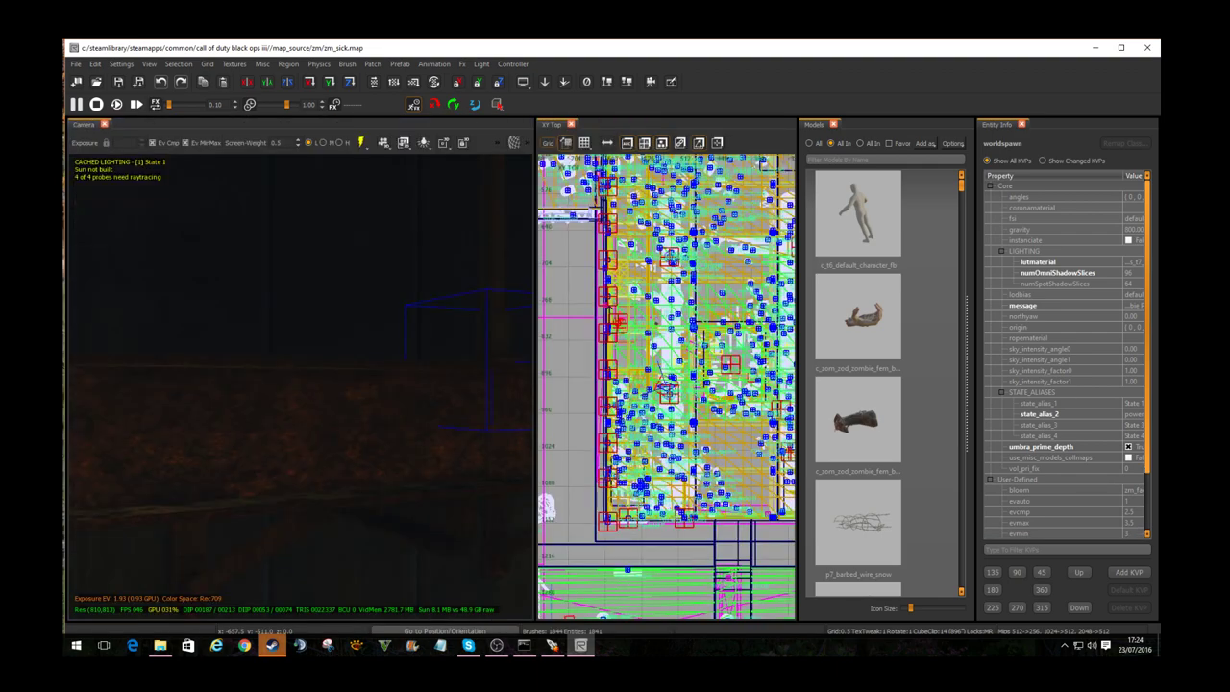
pyautogui.moveTo(553, 124); pyautogui.dragTo(285, 87)
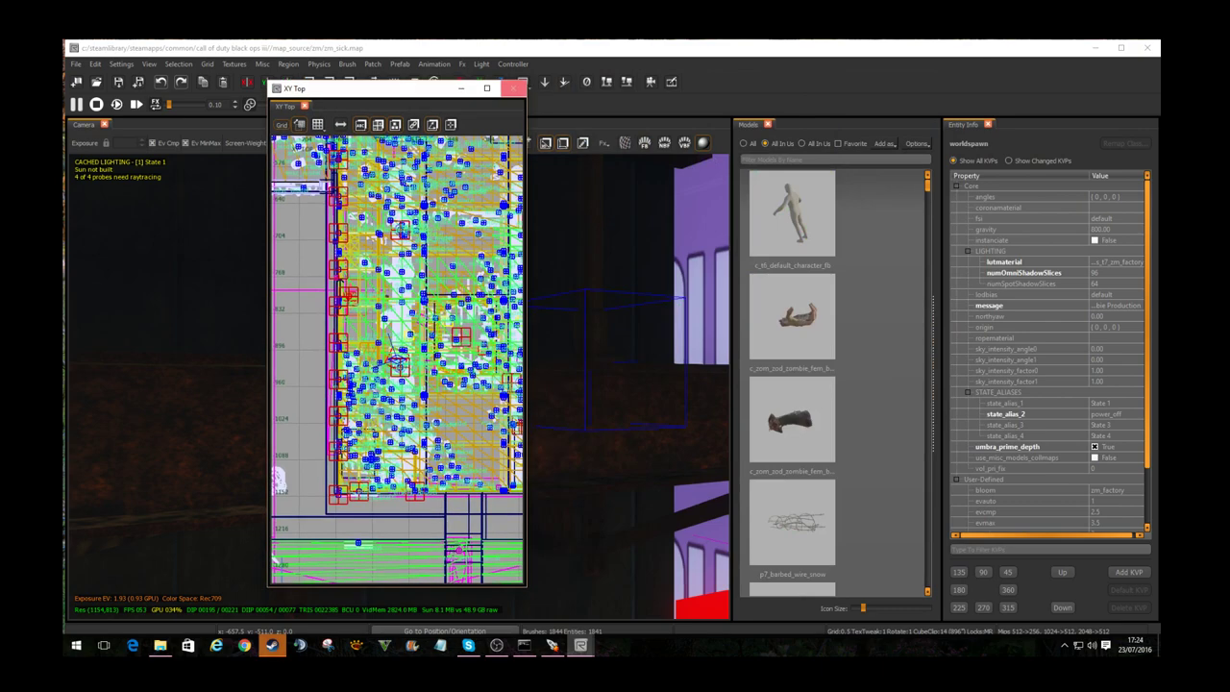
pyautogui.click(487, 88)
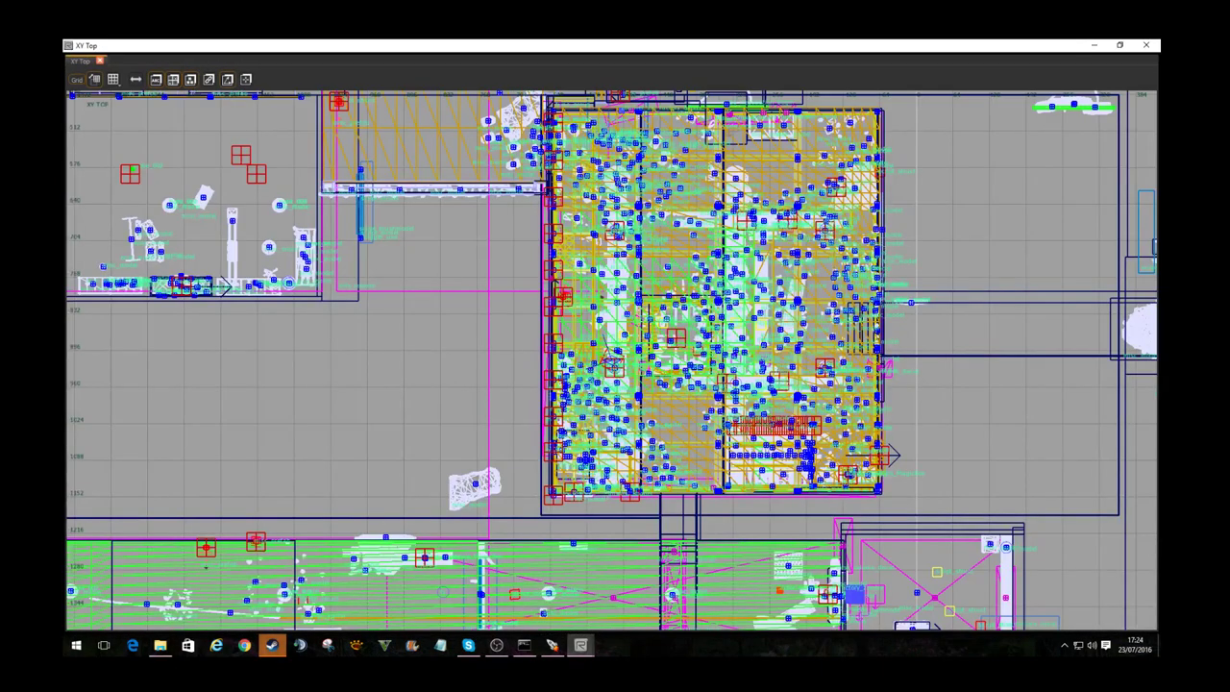
# Step: Try switching between the main editor window and the maximised XY Top window
pyautogui.moveTo(580, 644)
pyautogui.click(513, 591)
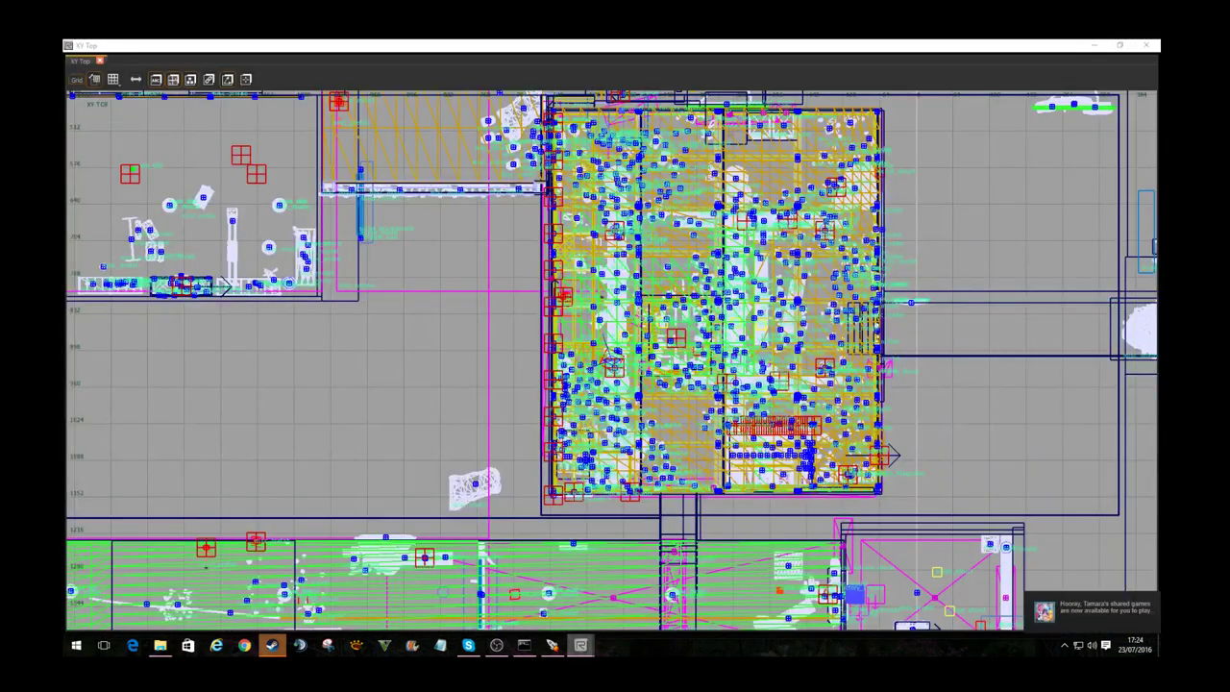
pyautogui.click(644, 596)
pyautogui.click(581, 645)
pyautogui.click(513, 591)
pyautogui.moveTo(612, 45); pyautogui.dragTo(529, 41)
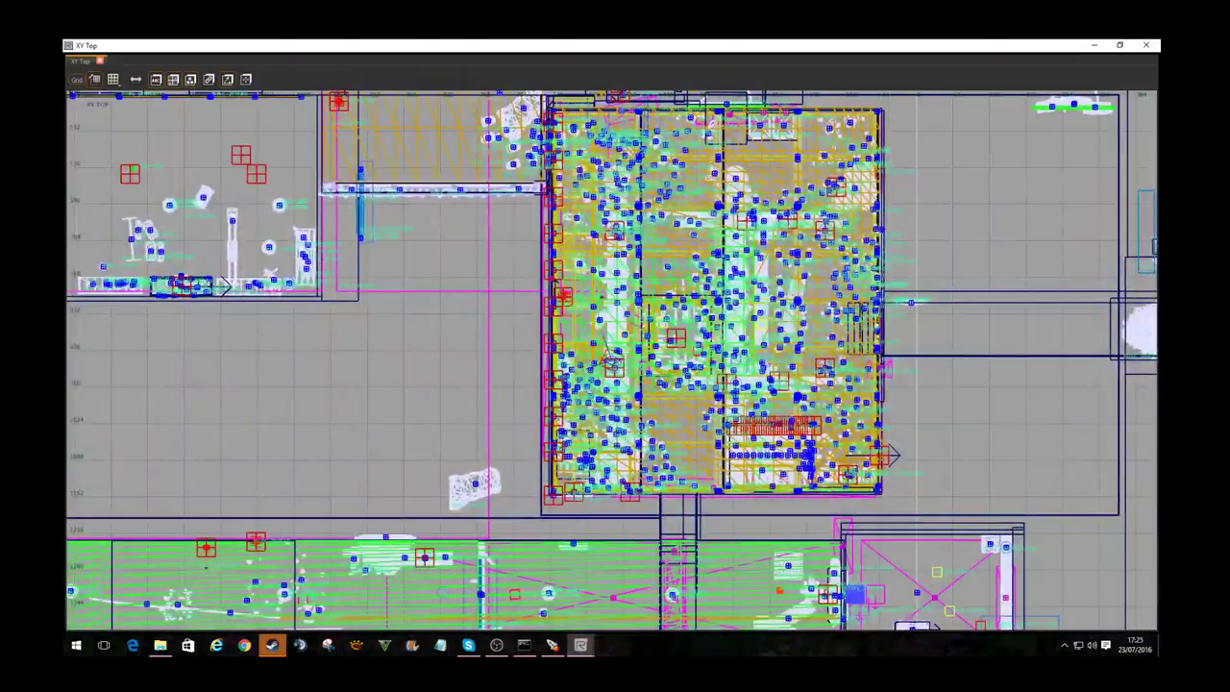
# Step: Restore and close the separate XY Top window, and return to the main editor window with zm_sick
pyautogui.click(1119, 45)
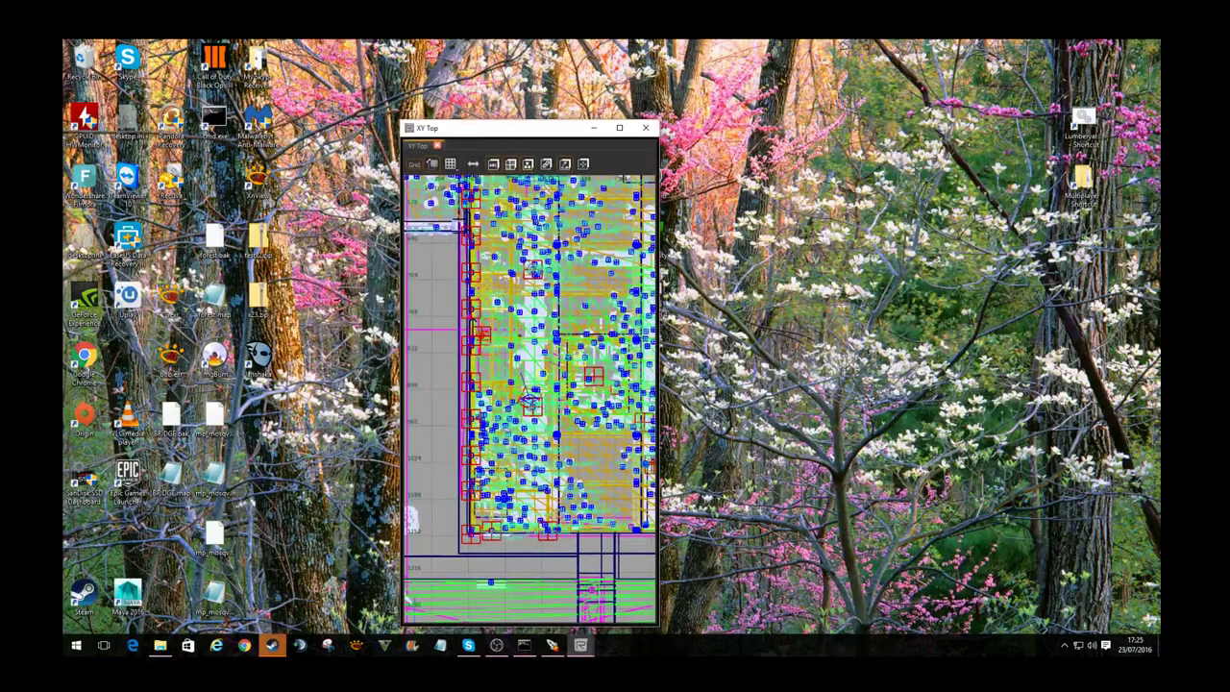
pyautogui.click(645, 128)
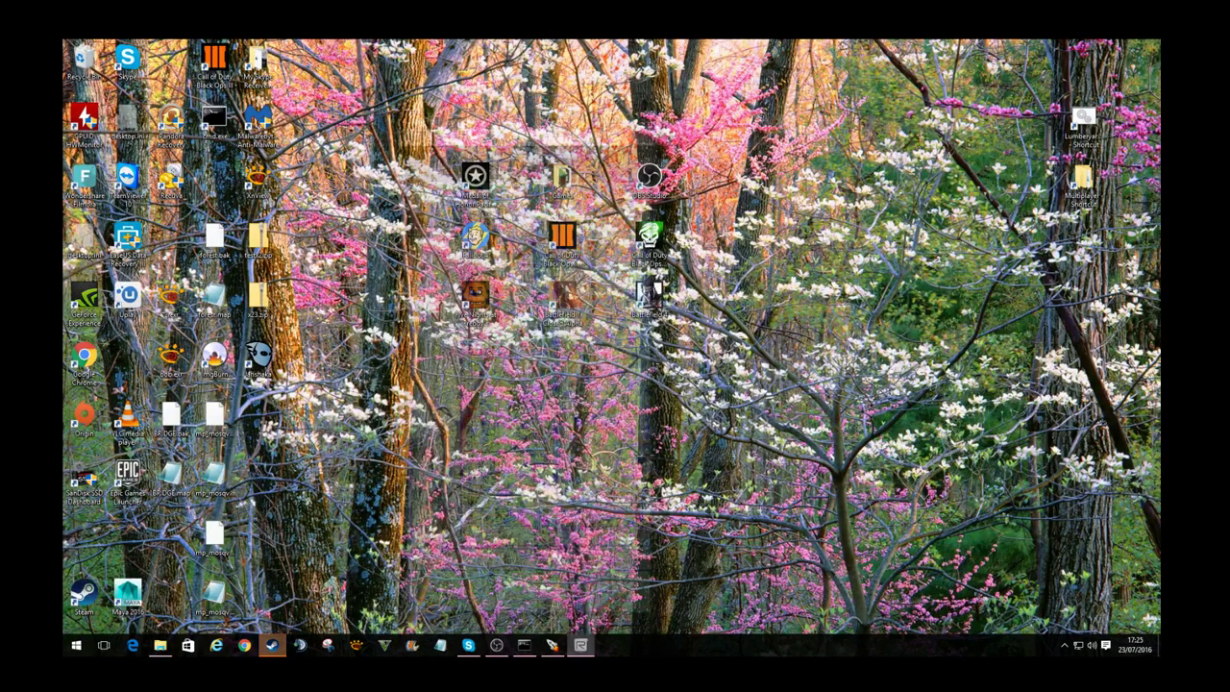
pyautogui.click(581, 645)
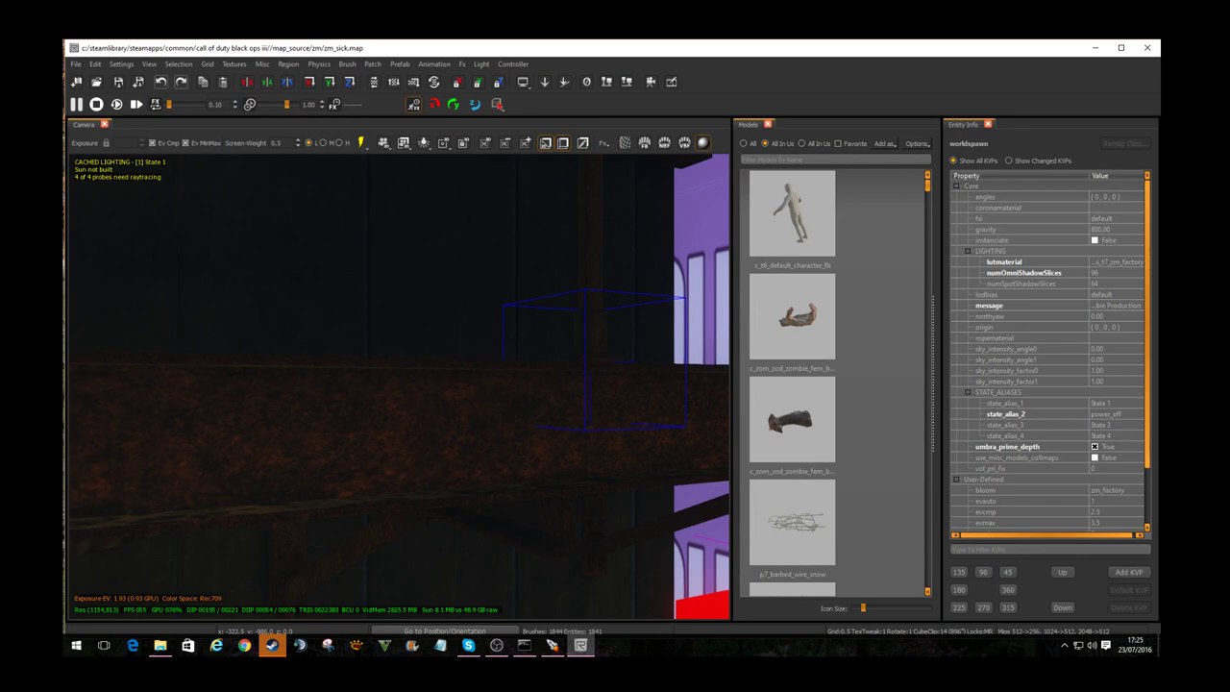
# Step: Fly the camera through zm_sick to look over the volume walls, hanging lamp and cobbled yard with crates
pyautogui.moveTo(398, 387)
pyautogui.mouseDown(button='right')
pyautogui.moveTo(692, 383)
pyautogui.moveTo(231, 382)
pyautogui.mouseUp(button='right')
pyautogui.moveTo(398, 387); pyautogui.dragTo(327, 480, button='right')
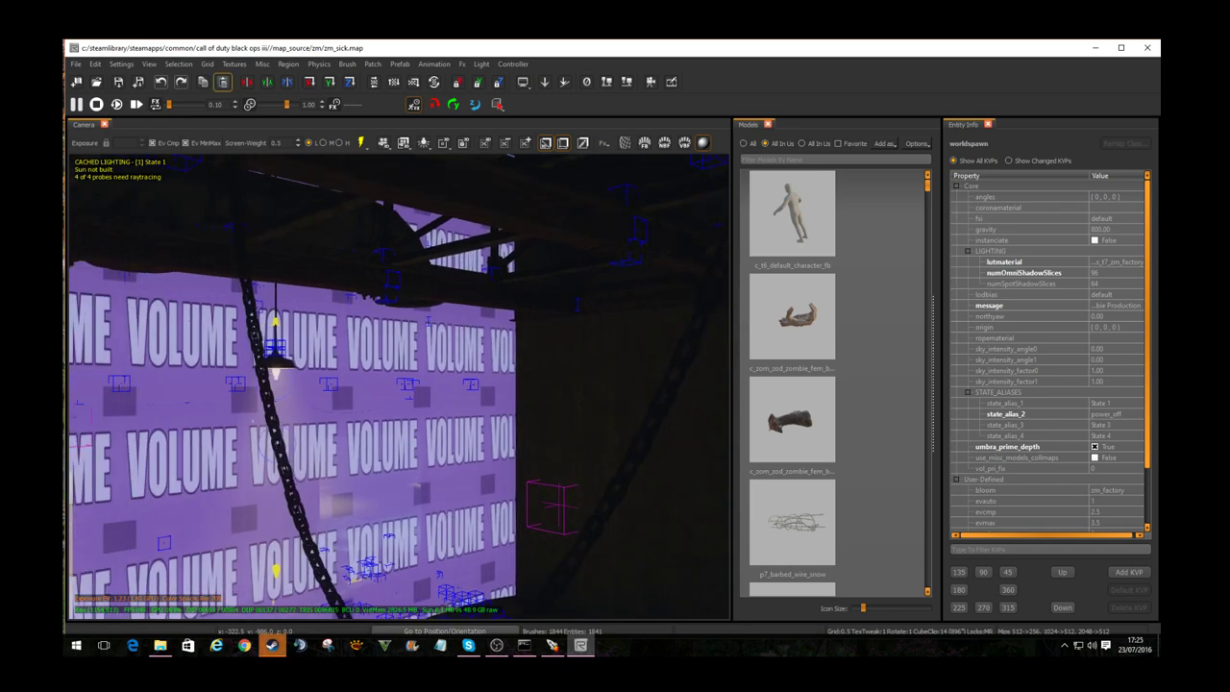
pyautogui.press('Up')
pyautogui.moveTo(398, 386); pyautogui.dragTo(615, 440, button='right')
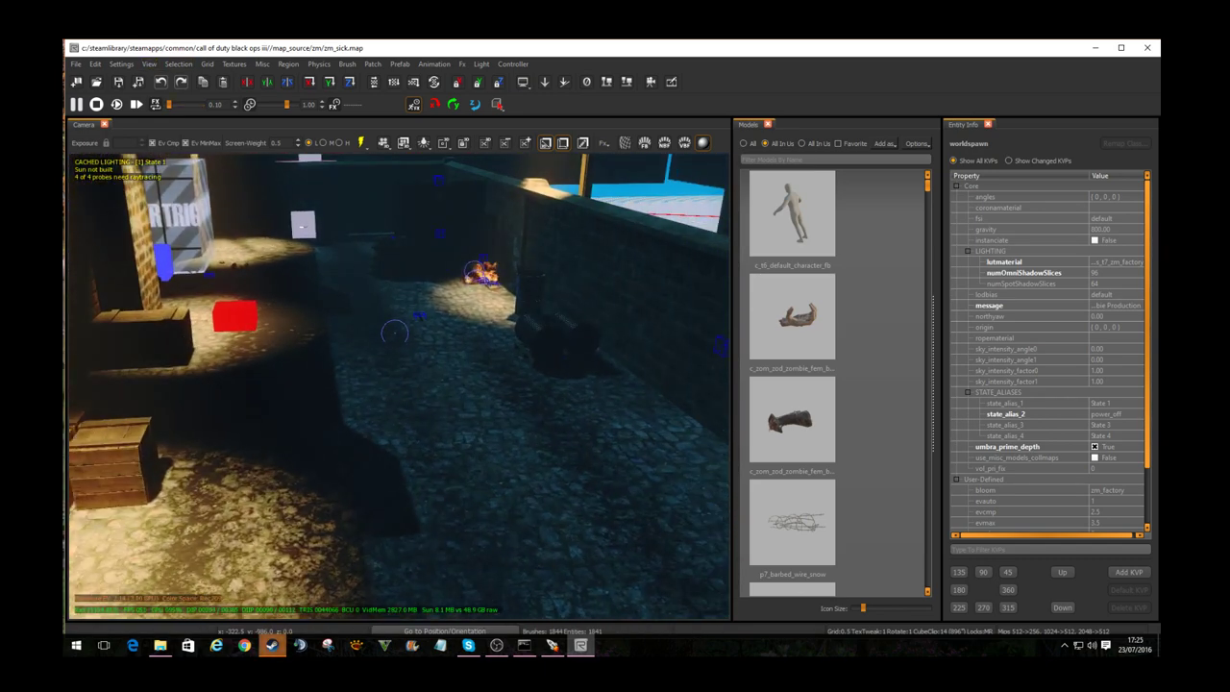